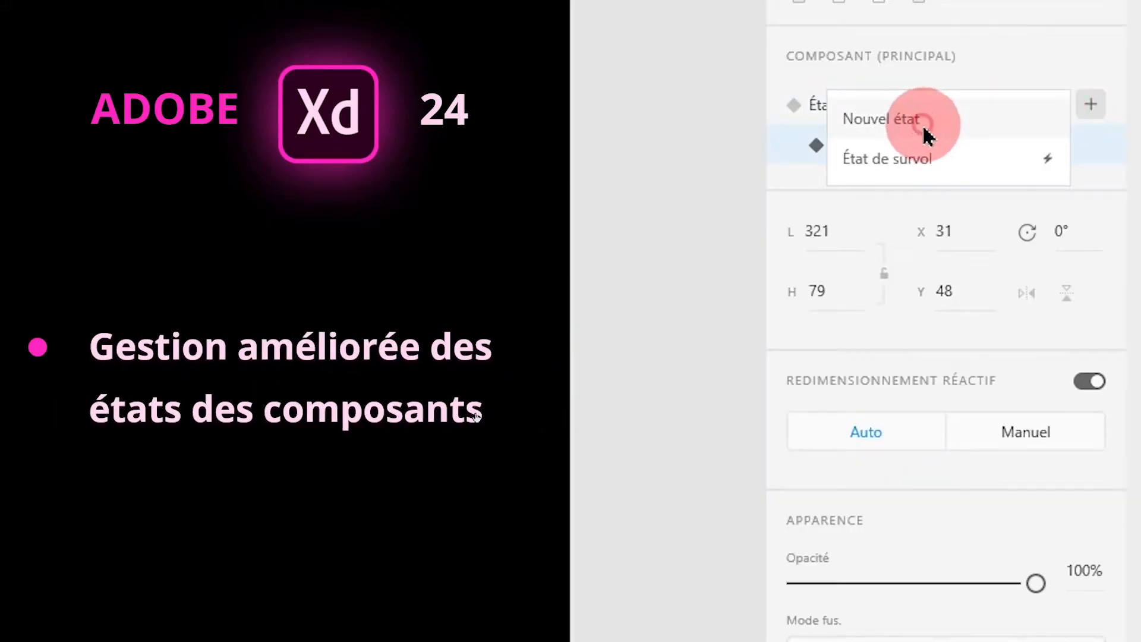
click(926, 136)
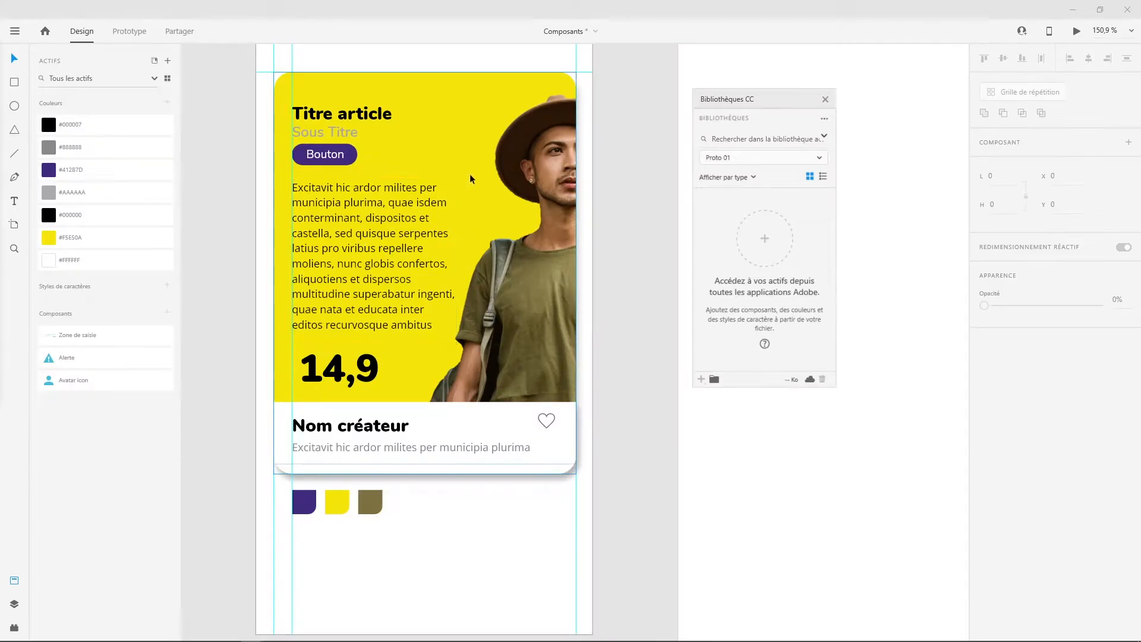
Step: Reposition the floating CC Libraries panel near the artboard and look up the command that opens the CC libraries
drag(790, 103, 732, 95)
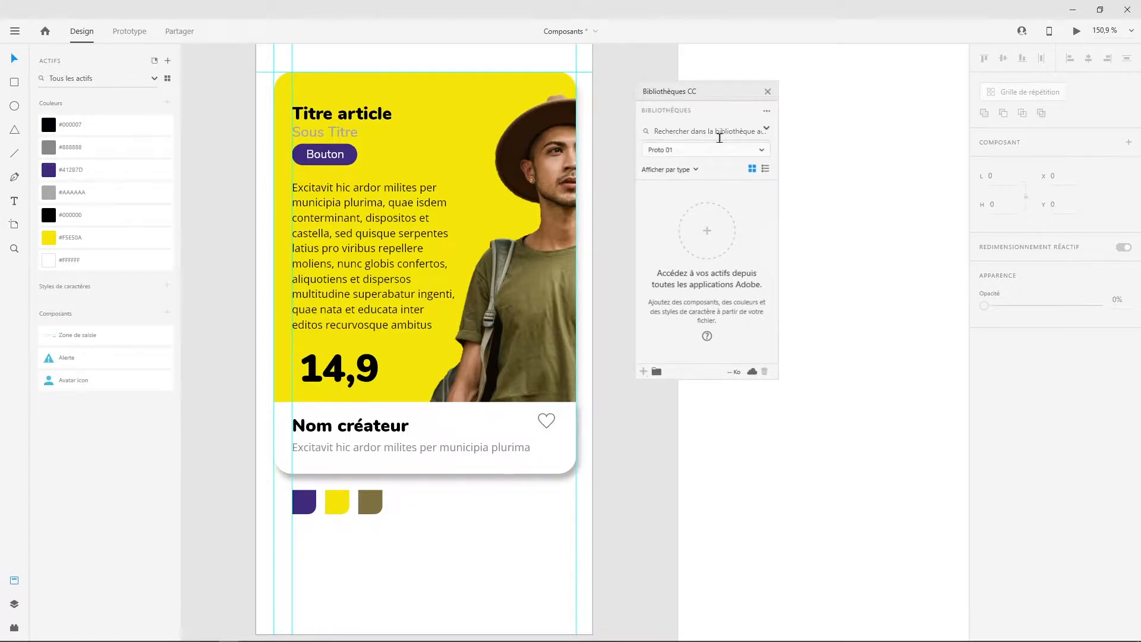
click(766, 92)
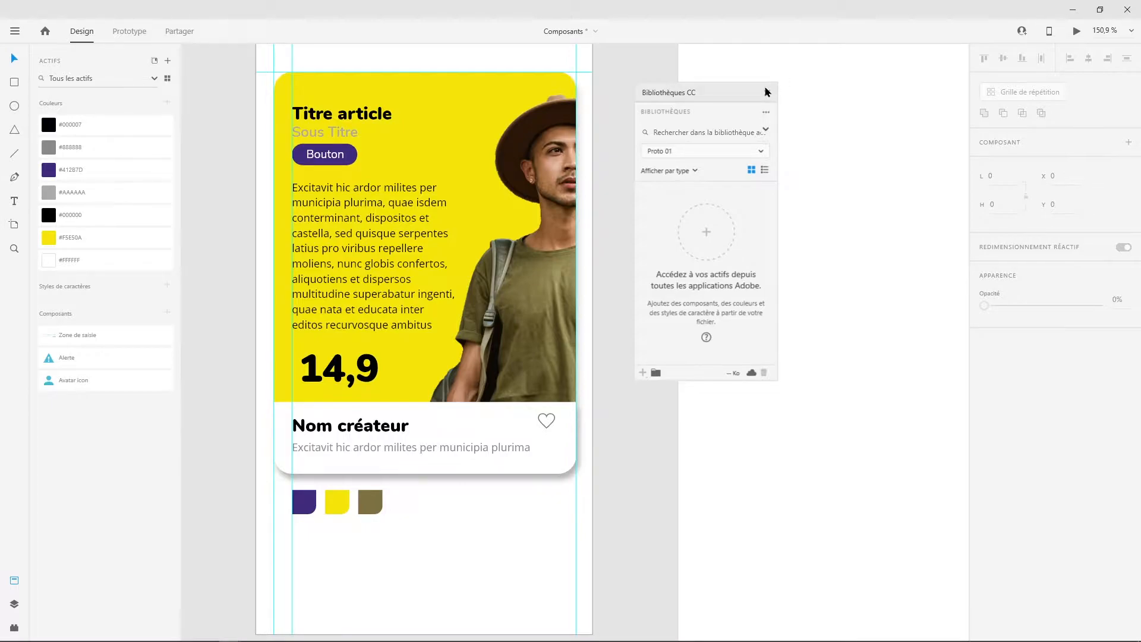
drag(747, 94, 770, 91)
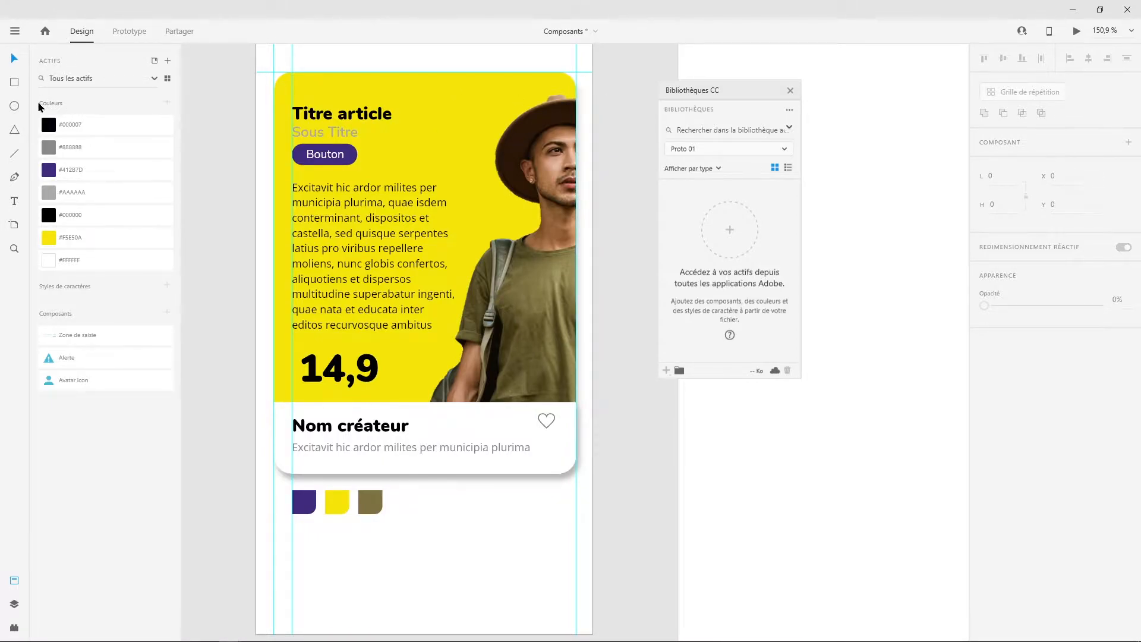
click(14, 33)
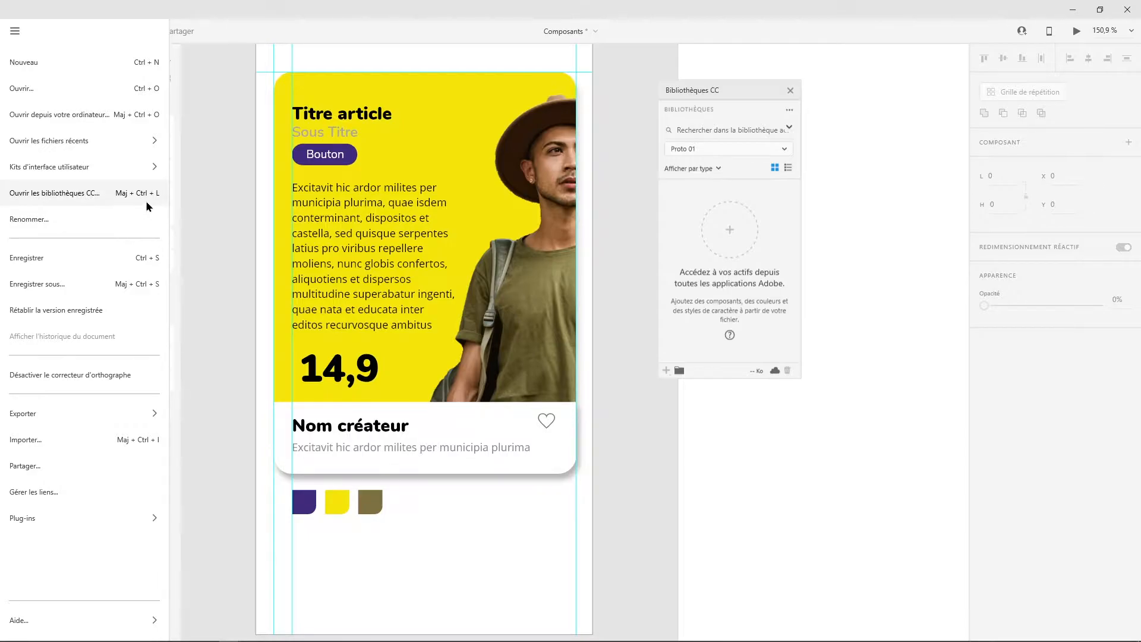
click(202, 190)
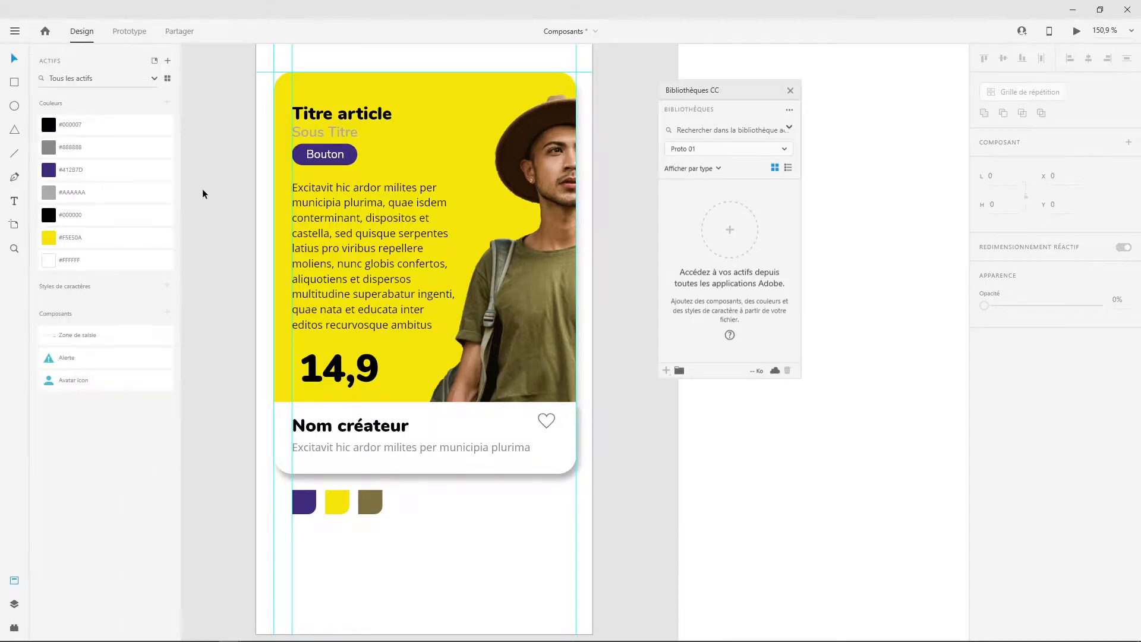
Step: Hide and show the Assets and CC Libraries panels, placing the libraries panel just beside the artboard
click(15, 584)
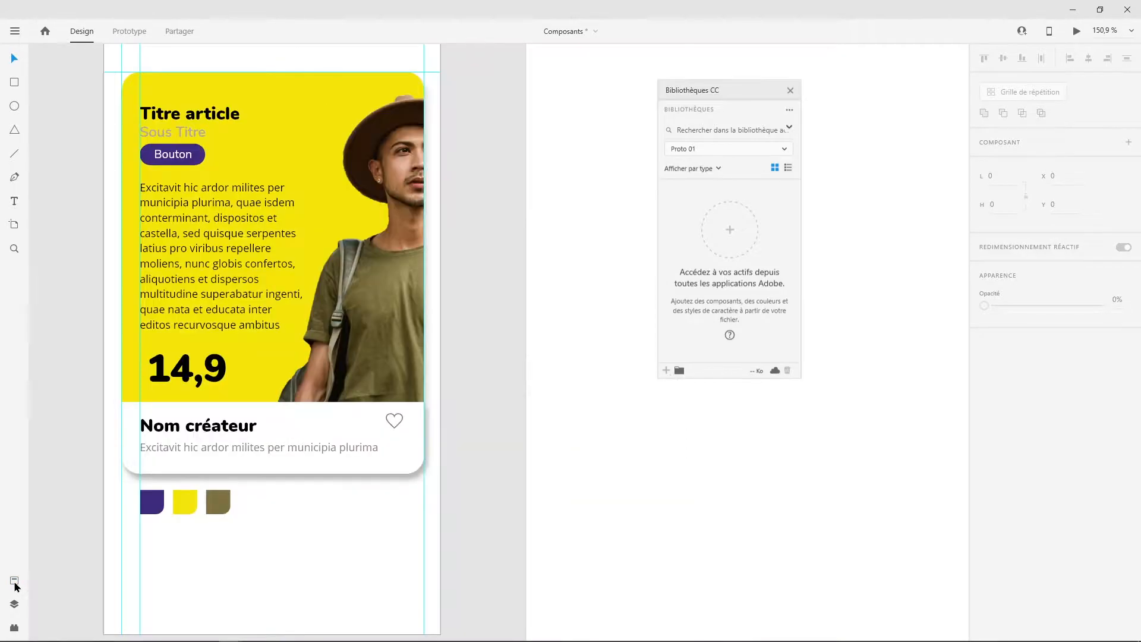
click(15, 584)
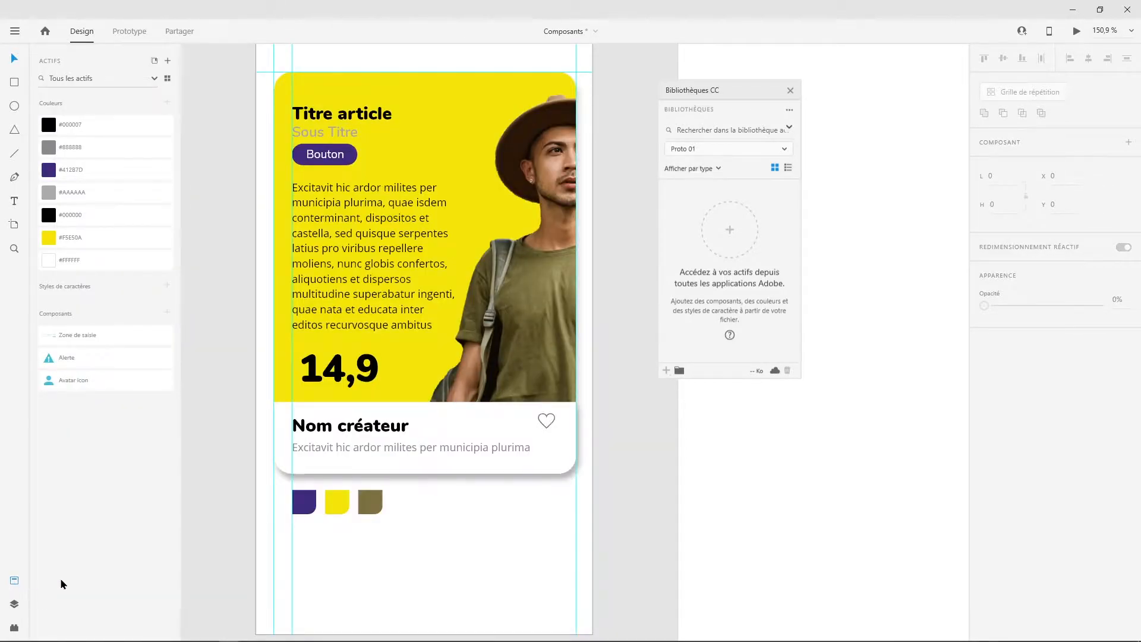
click(154, 61)
click(154, 61)
drag(714, 94, 690, 96)
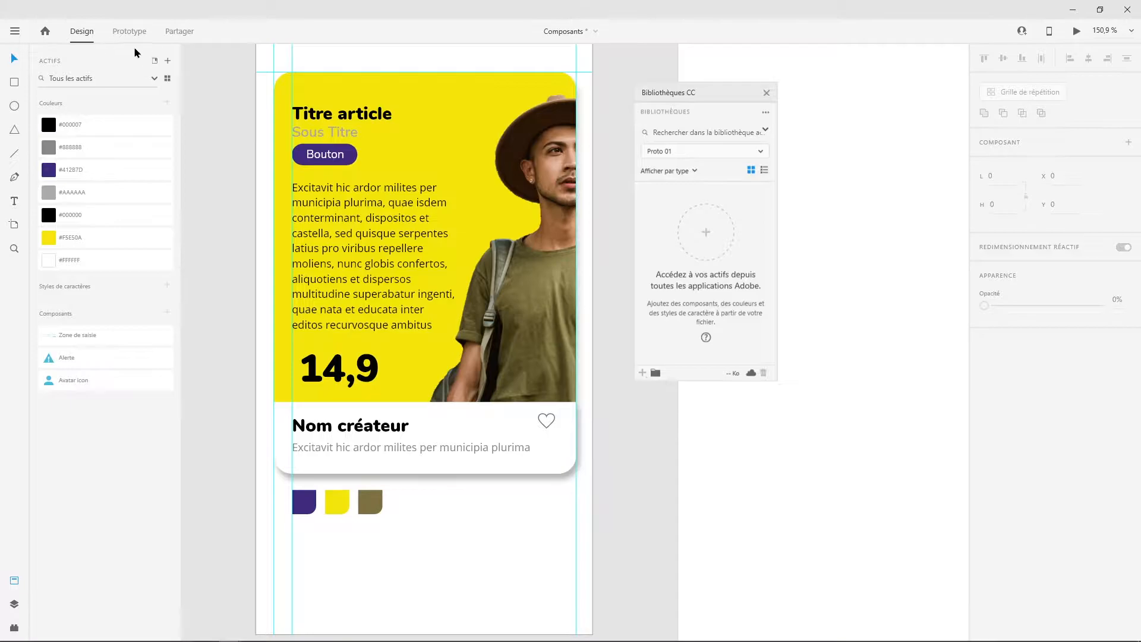
click(154, 63)
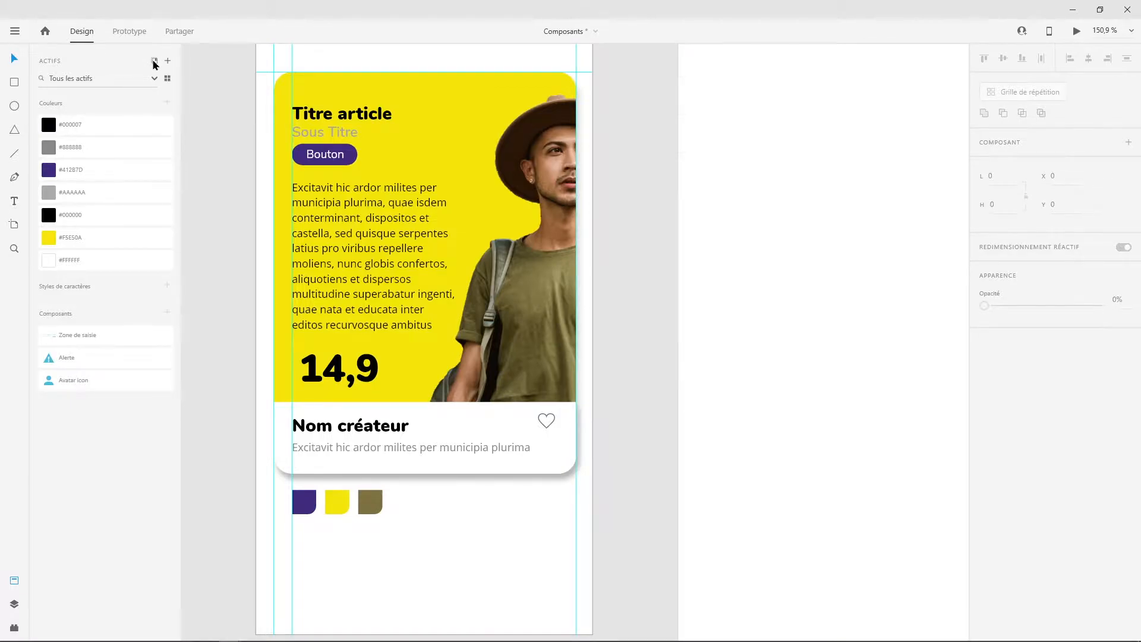
click(154, 62)
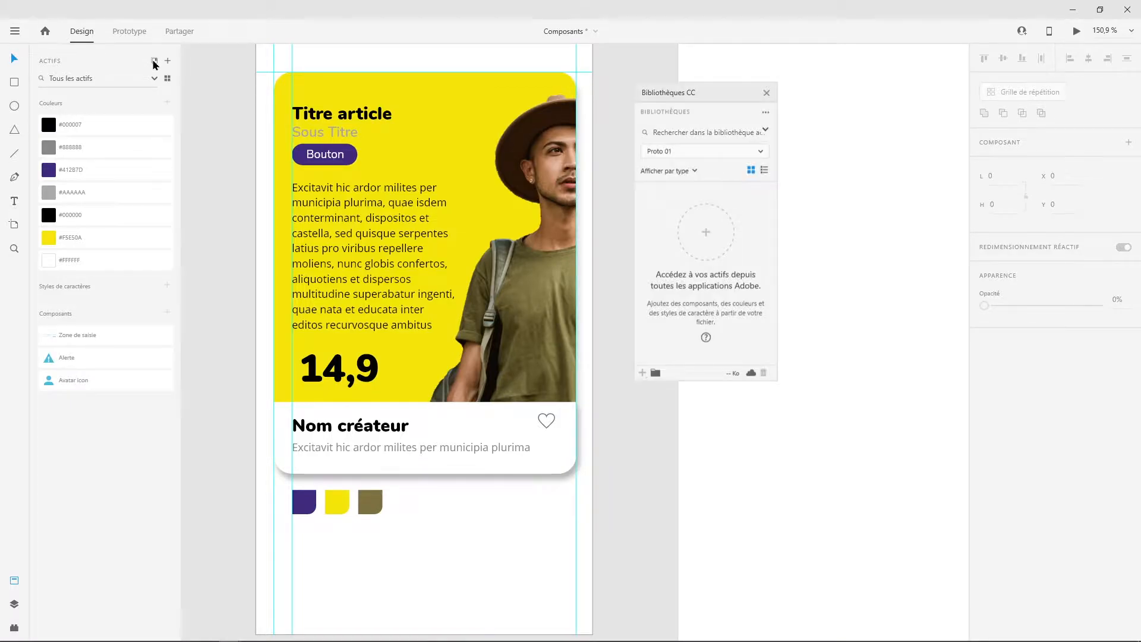
Step: Look through the list of available CC libraries and the management options for the Proto 01 library
click(759, 153)
click(759, 153)
click(765, 113)
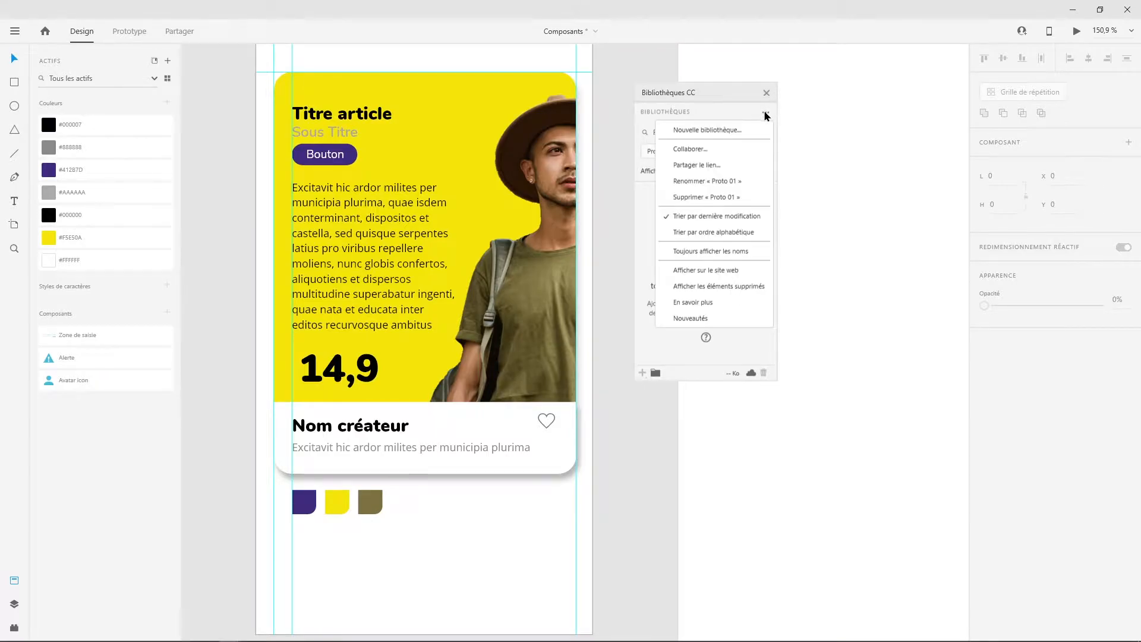
click(718, 116)
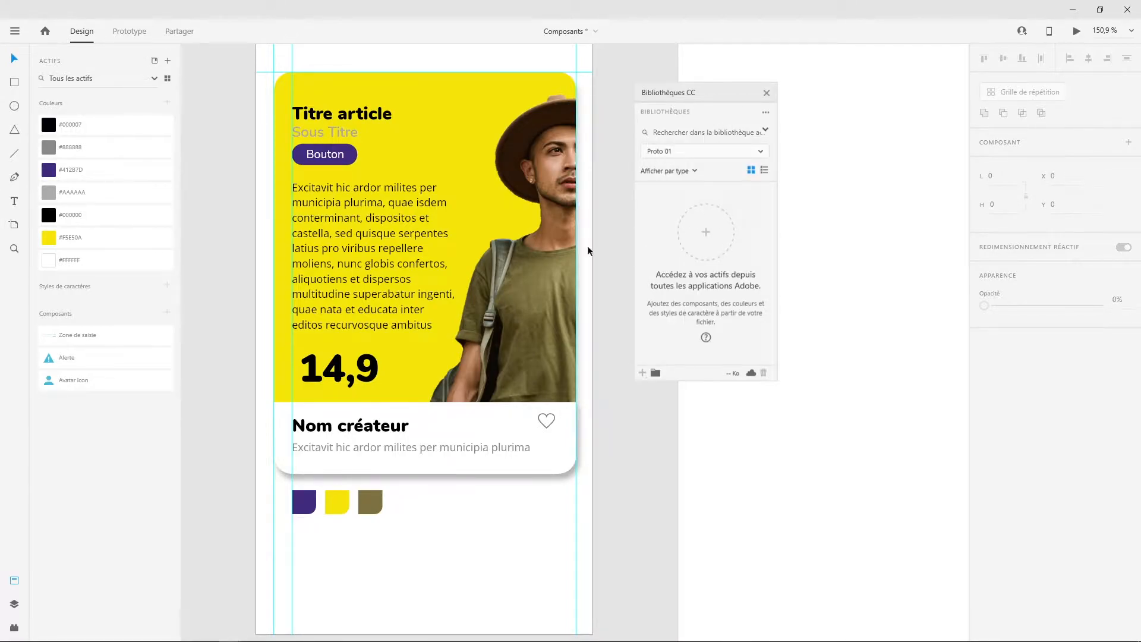
Step: View two different "Ma bibliothèque" libraries in turn and browse the second one's stored colours and images
click(759, 152)
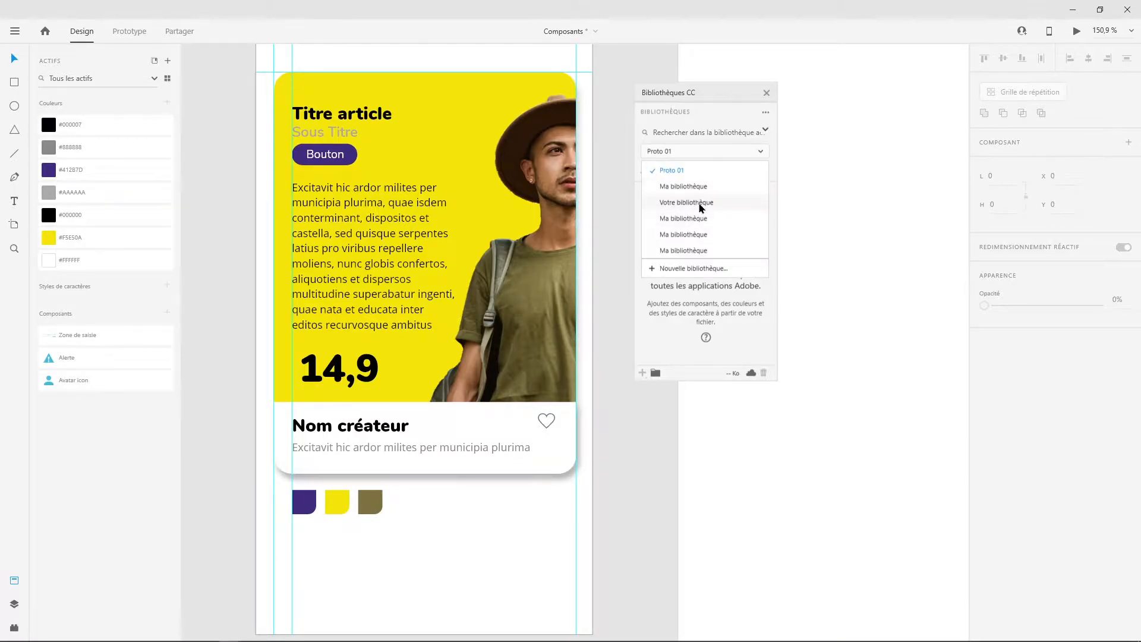
click(698, 219)
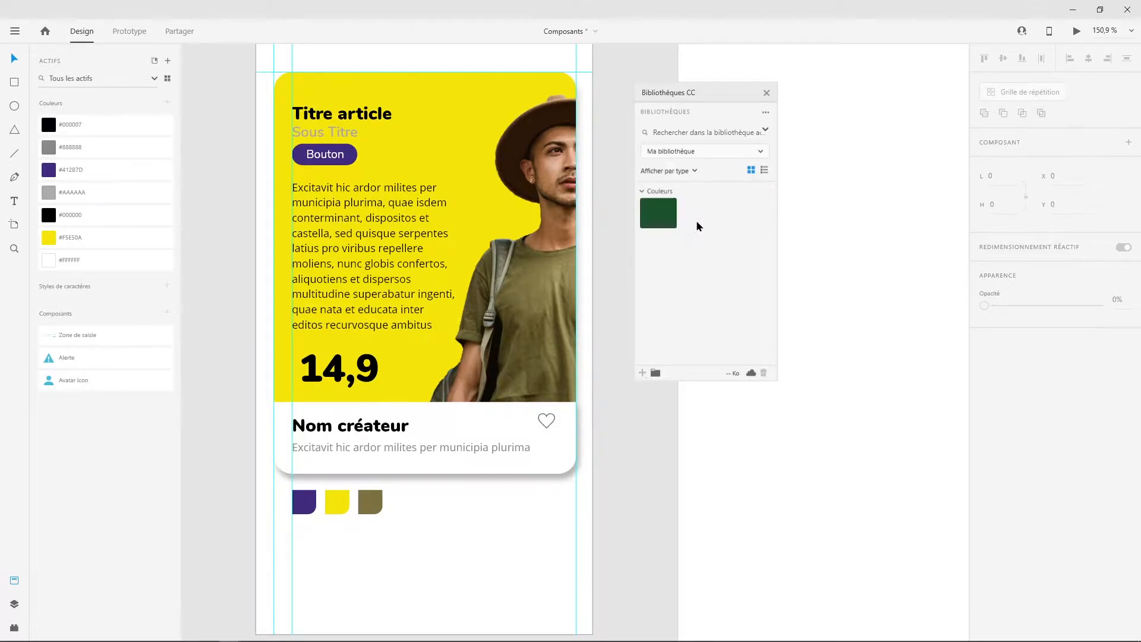
click(735, 153)
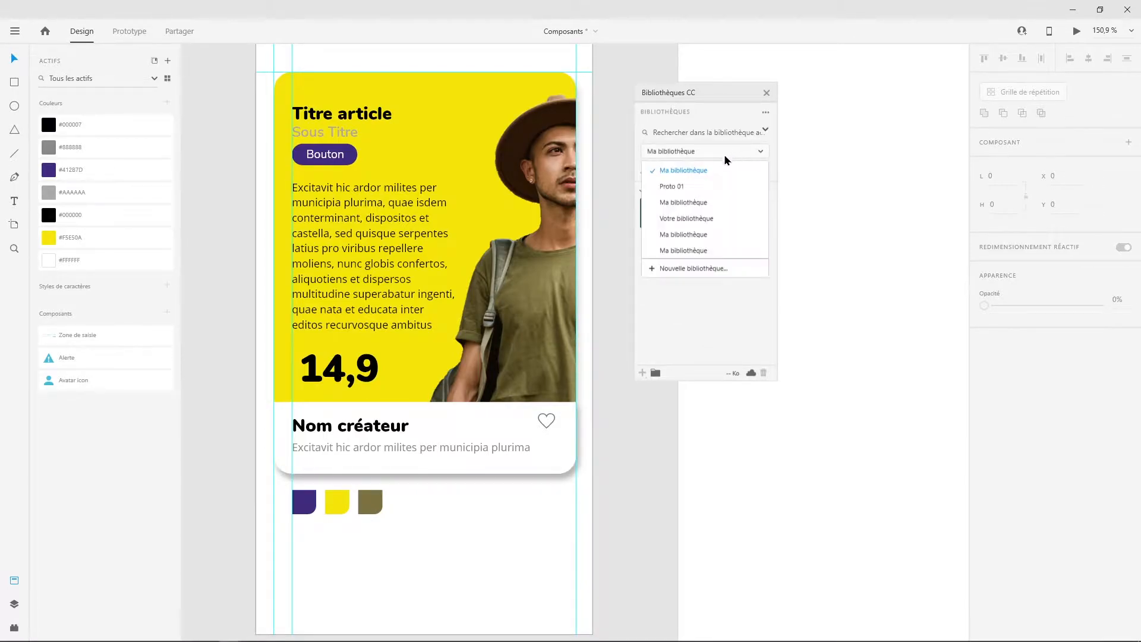
click(703, 203)
scroll(724, 244, down, 3)
scroll(719, 226, up, 2)
scroll(717, 225, up, 1)
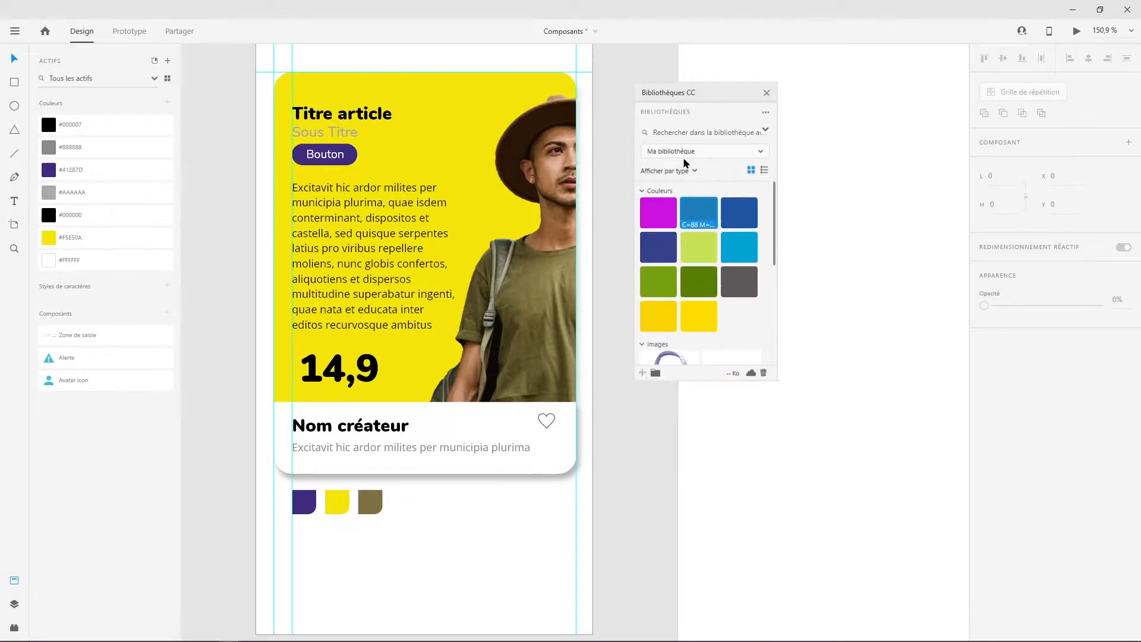
Step: Try the magenta Nuance 4 library colour as the olive square's fill, undo it and deselect the square
click(658, 215)
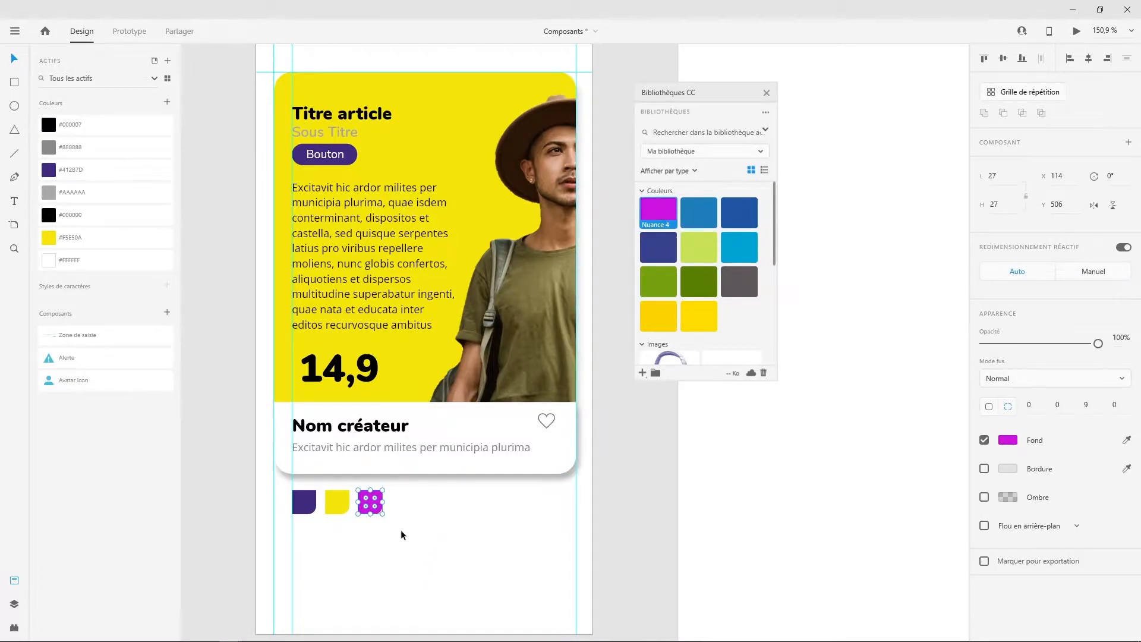
key(ctrl+z)
click(448, 543)
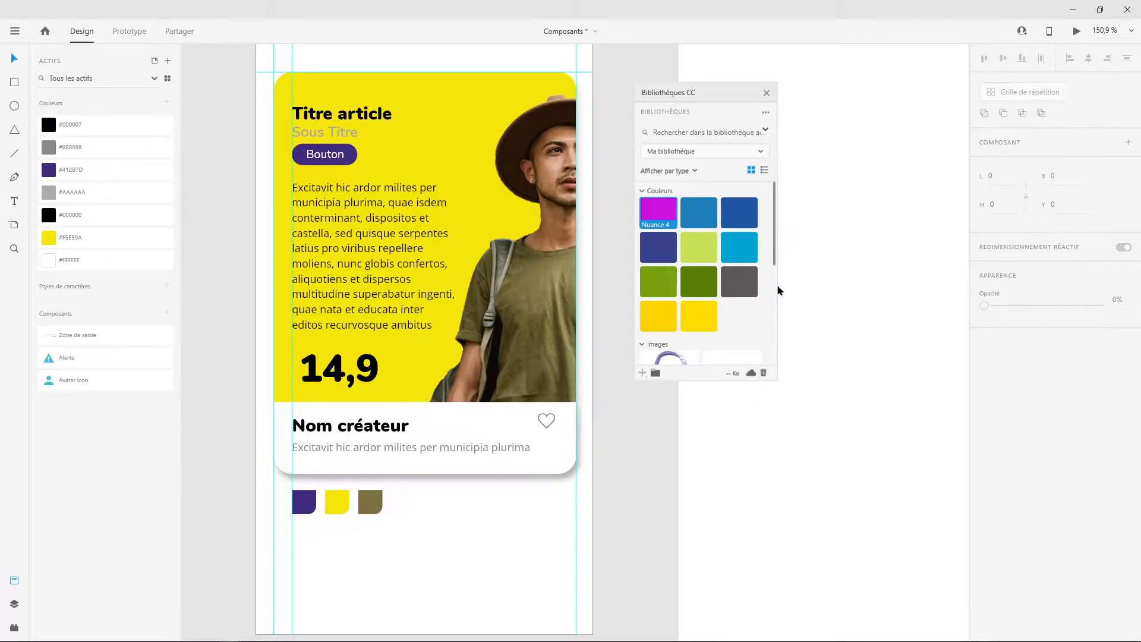
Step: Place the aligator-47198 library image as a linked item and move it over the artboard's lower part
drag(774, 242, 759, 358)
drag(742, 198, 480, 555)
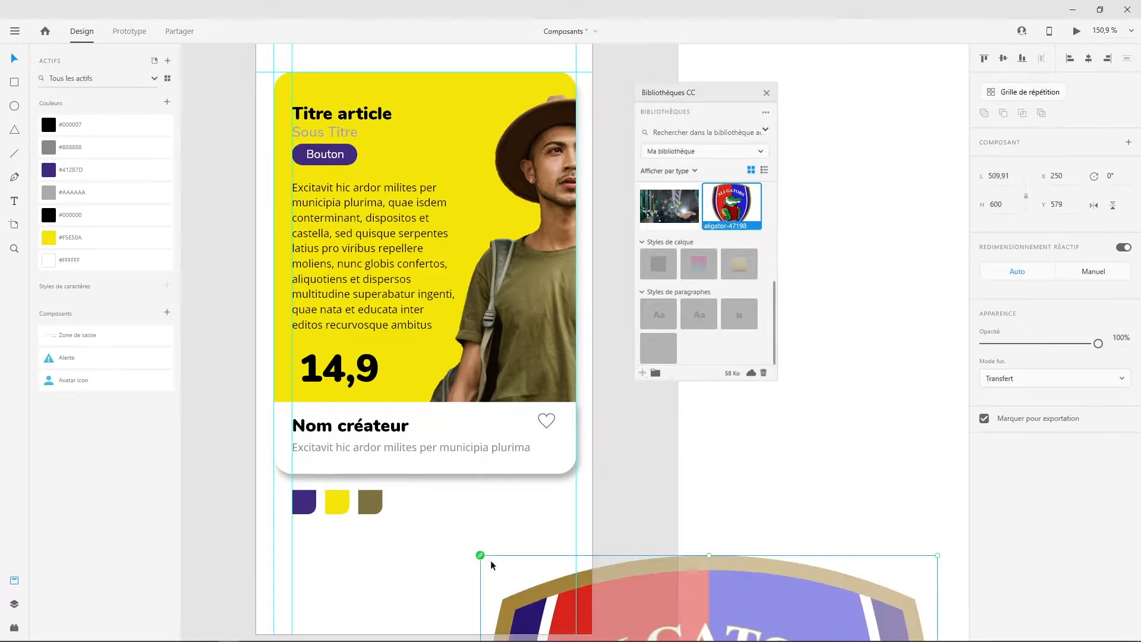
drag(631, 603, 724, 465)
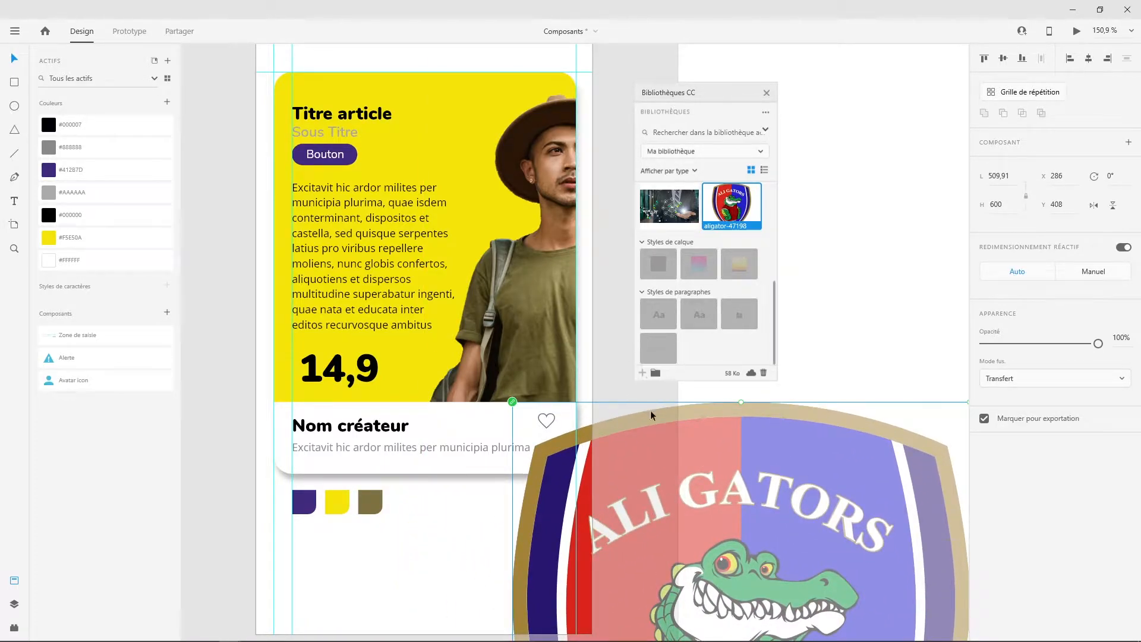
drag(647, 516, 513, 495)
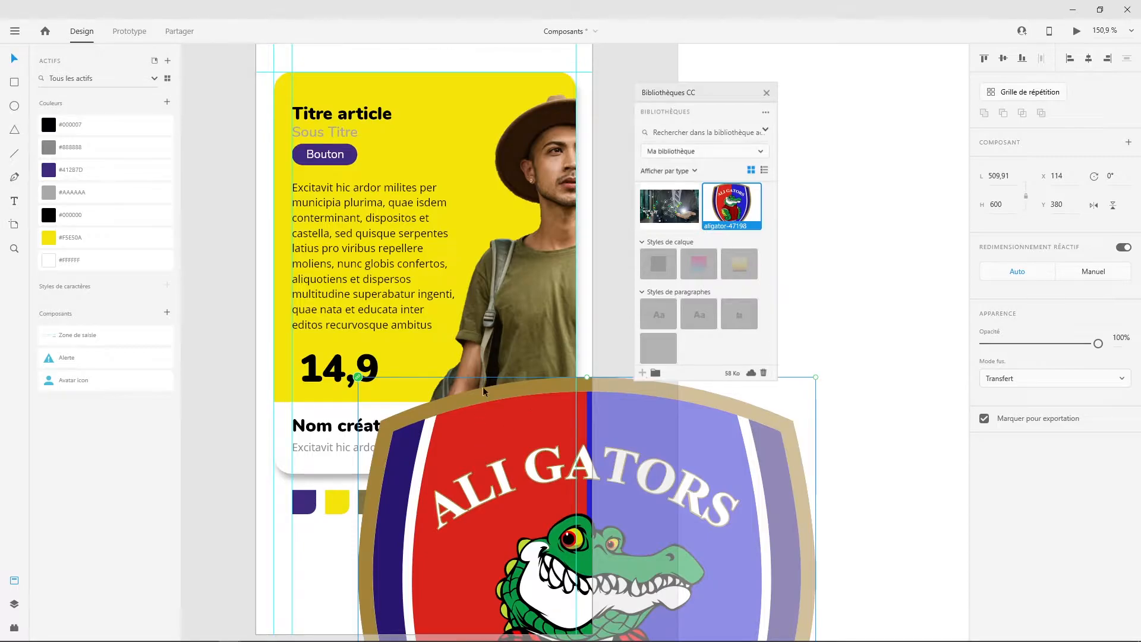
Step: Open the aligator-47198 library item for modification and delete the placed image from the artboard
right_click(732, 209)
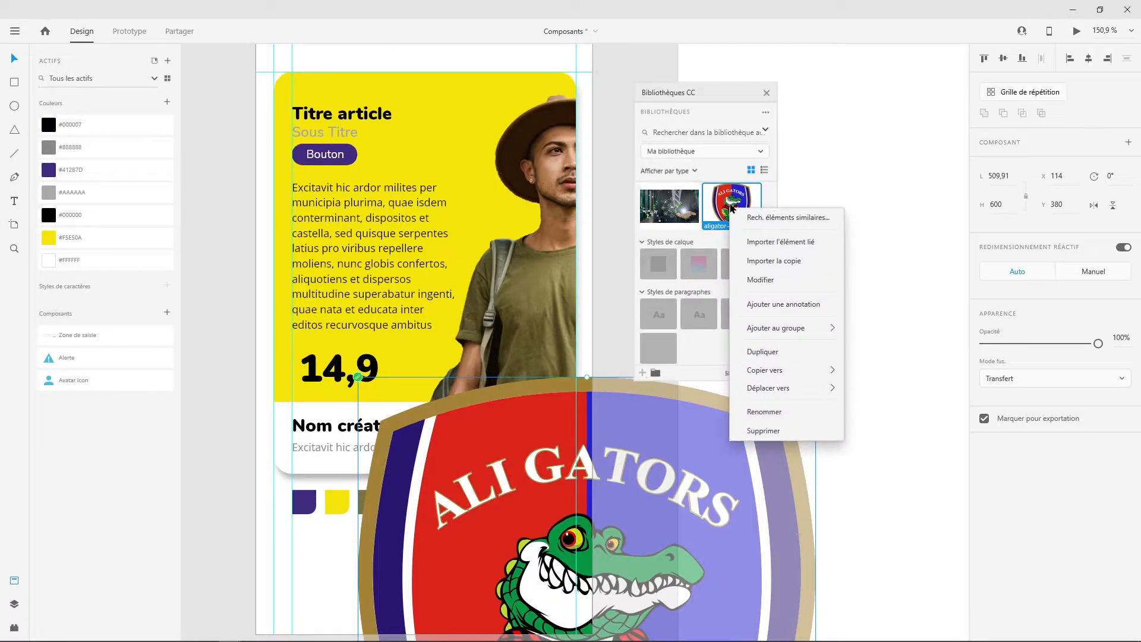
click(761, 280)
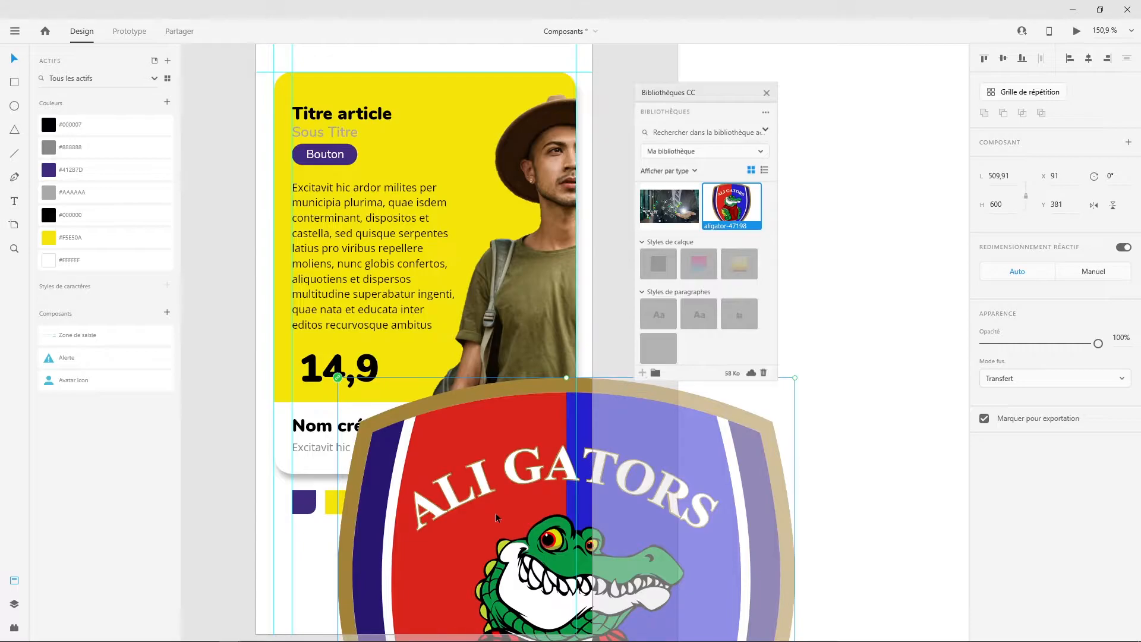
key(Delete)
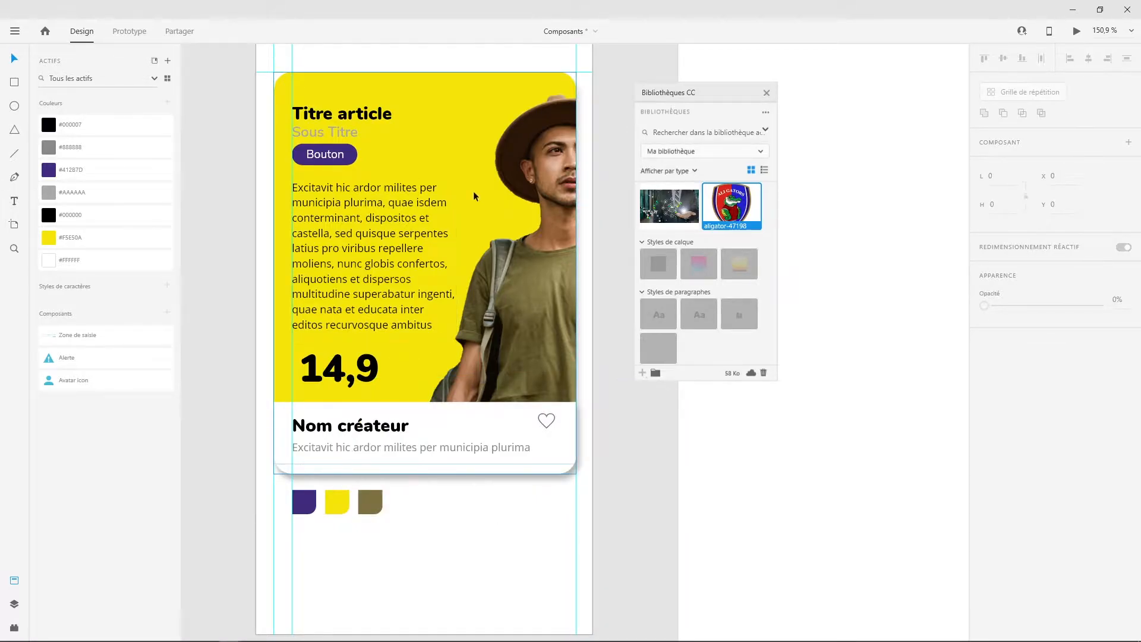
Step: Switch to the Proto 01 library and check which content can be added from the three selected colour squares
click(707, 152)
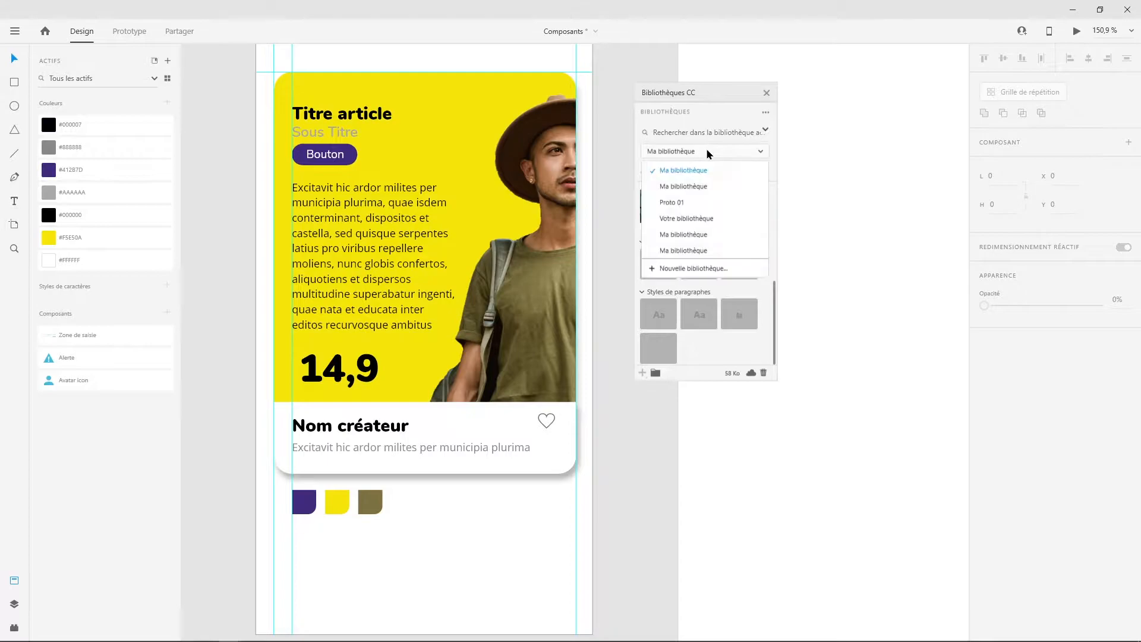
click(683, 202)
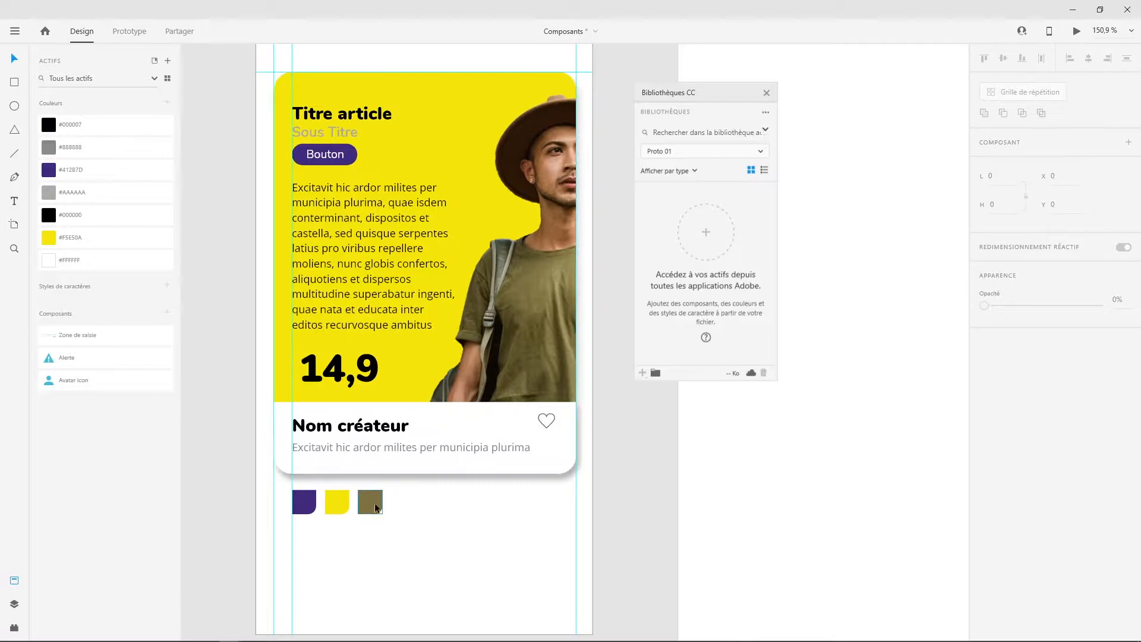
drag(413, 545, 272, 492)
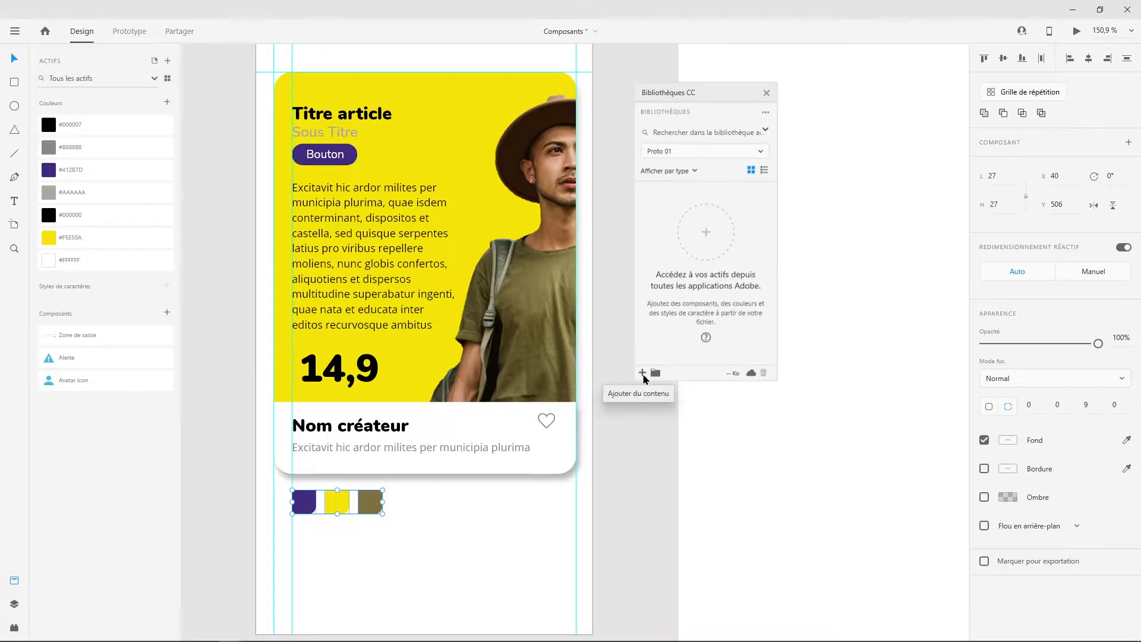
click(642, 373)
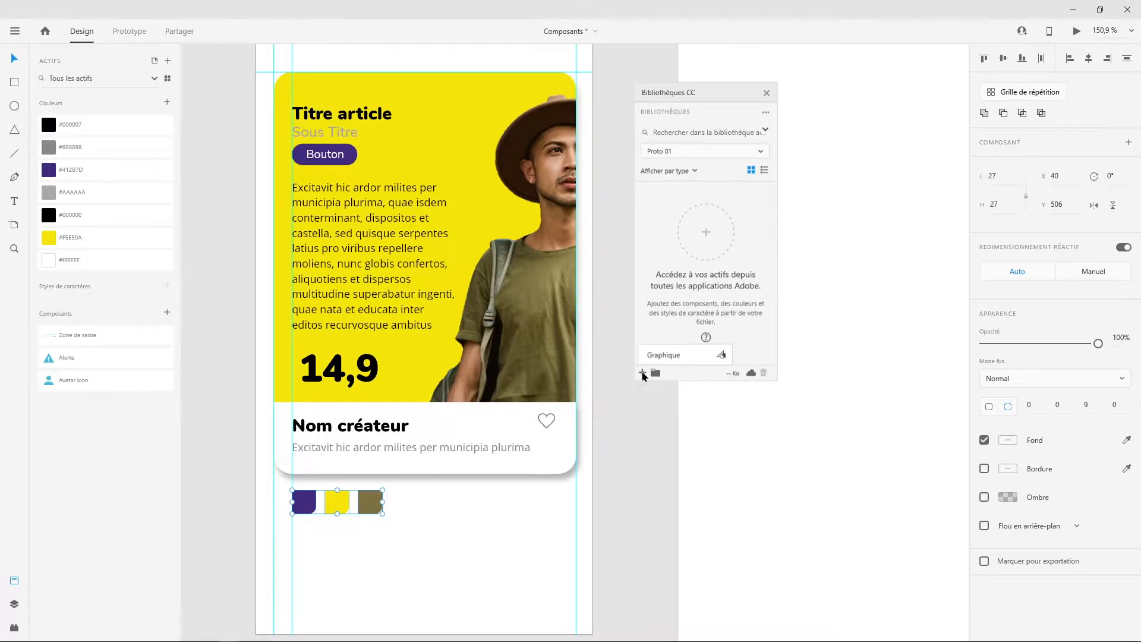
click(489, 539)
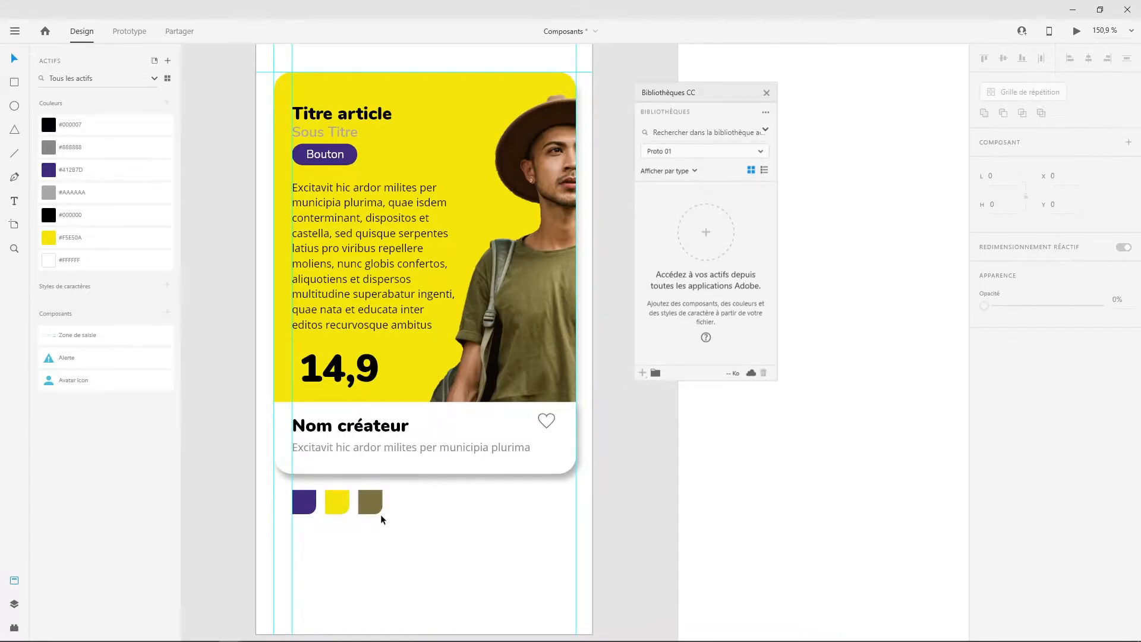
Step: Add the fill colours of the purple and yellow squares to the Proto 01 library
click(305, 503)
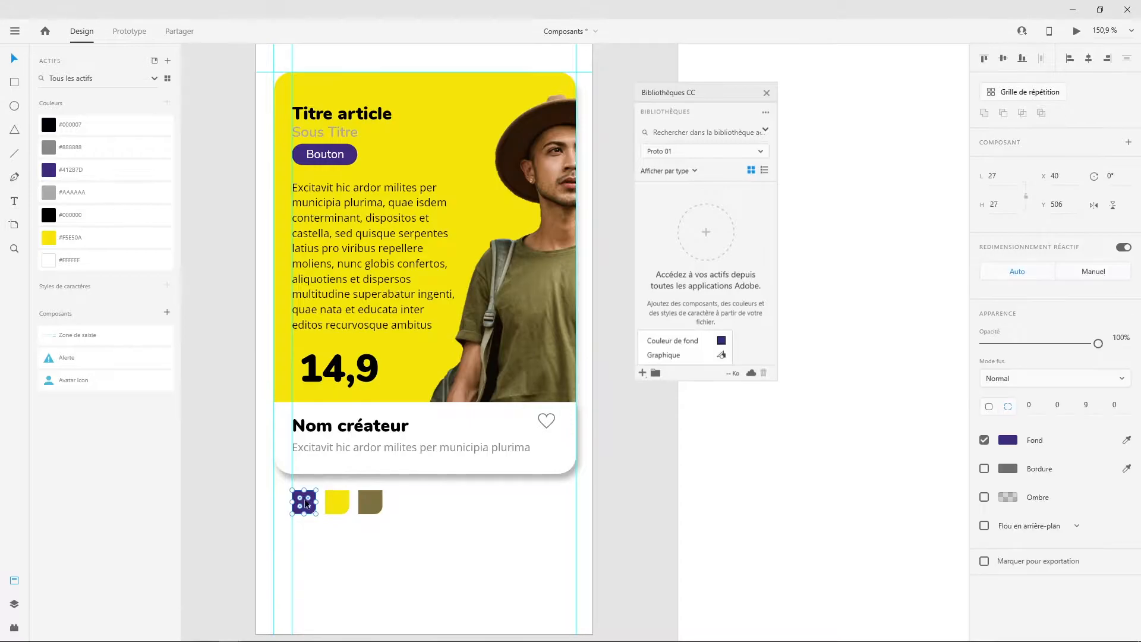
click(721, 341)
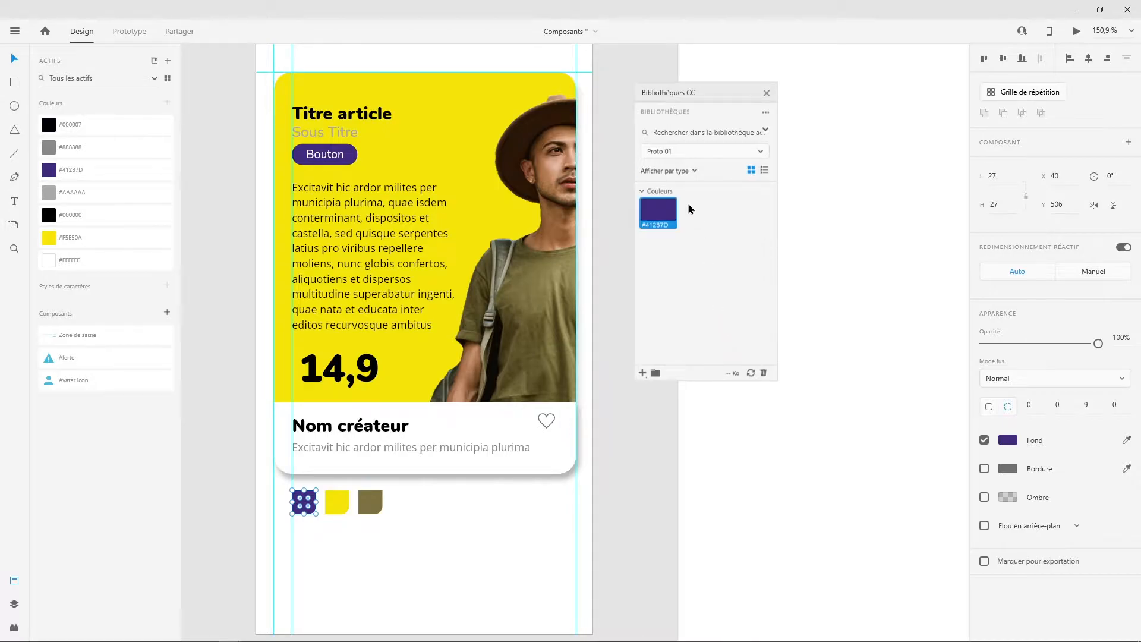
click(343, 506)
click(641, 373)
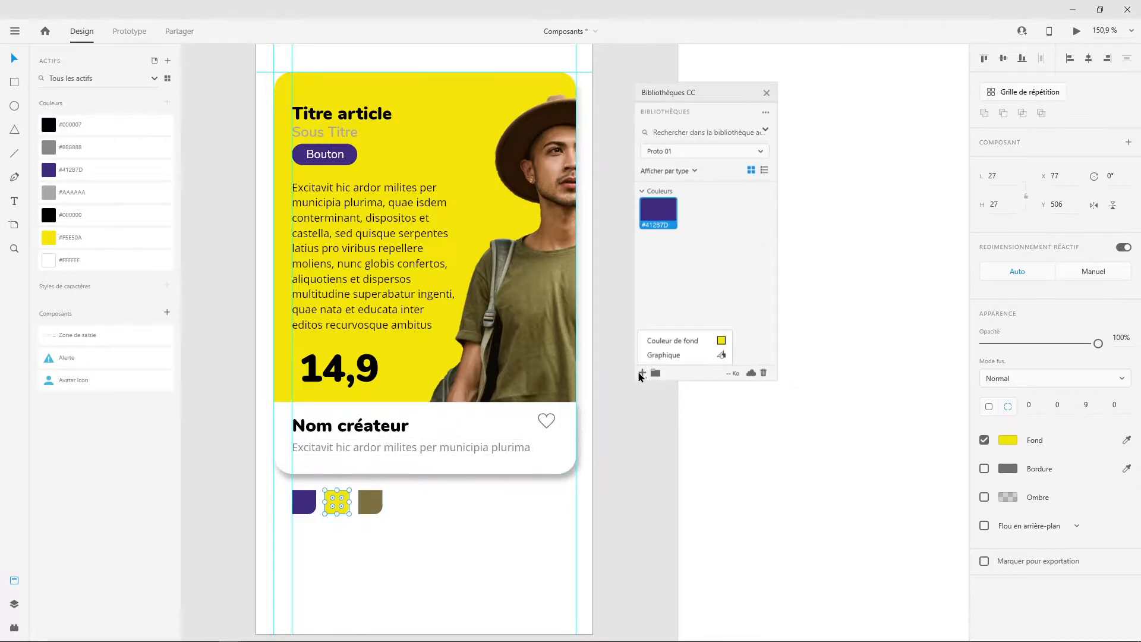
click(722, 342)
Step: Add the olive square's fill colour to the Proto 01 library
click(379, 501)
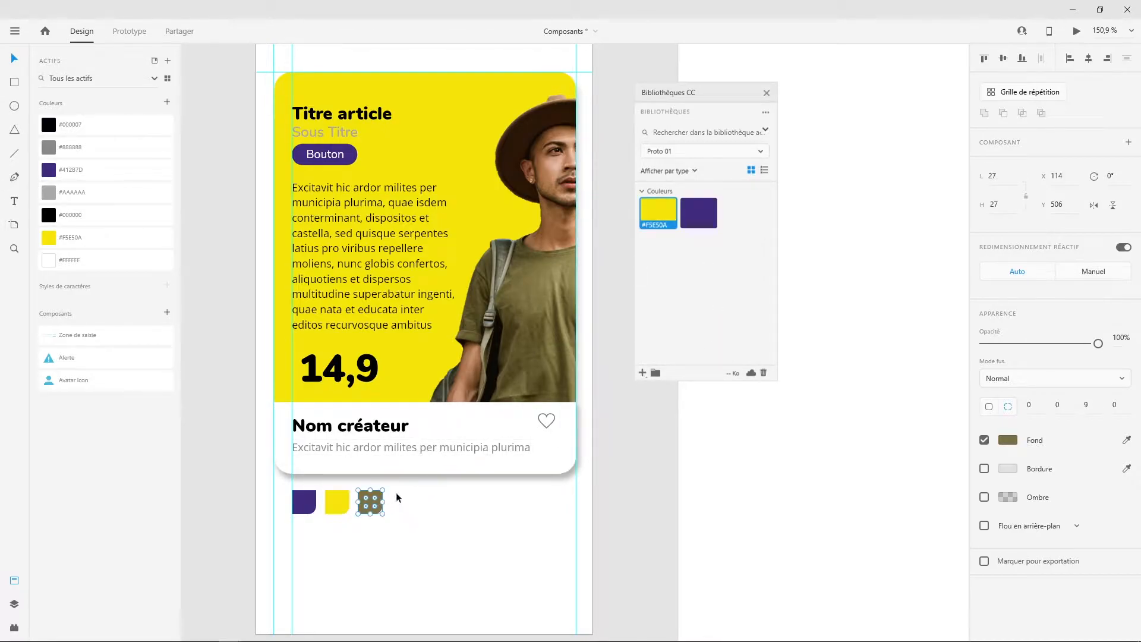
click(642, 373)
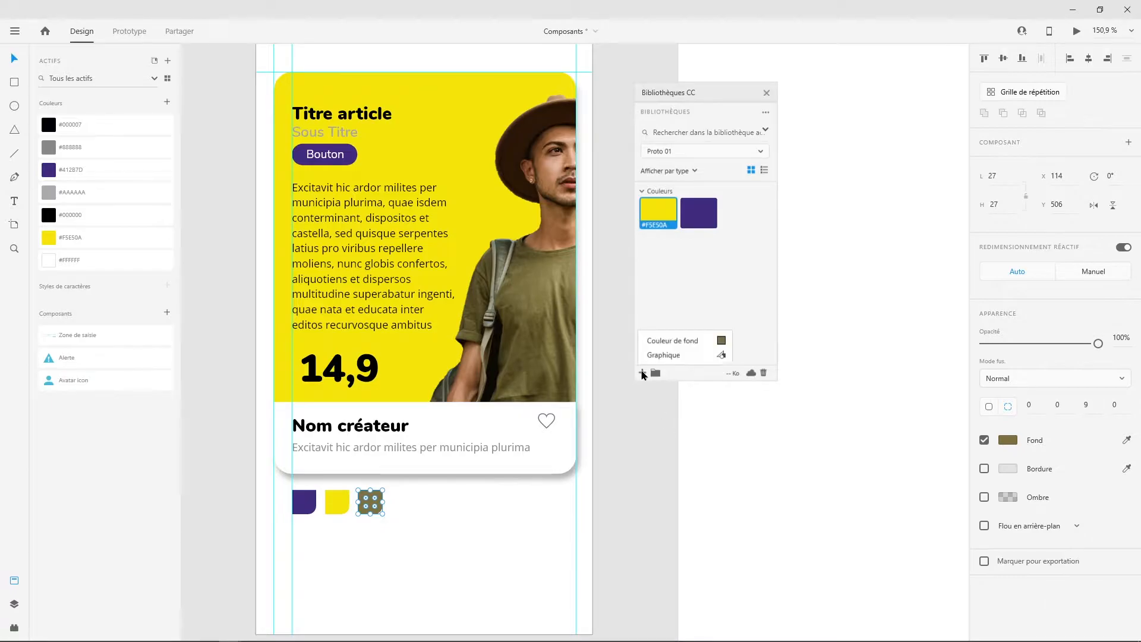
click(721, 340)
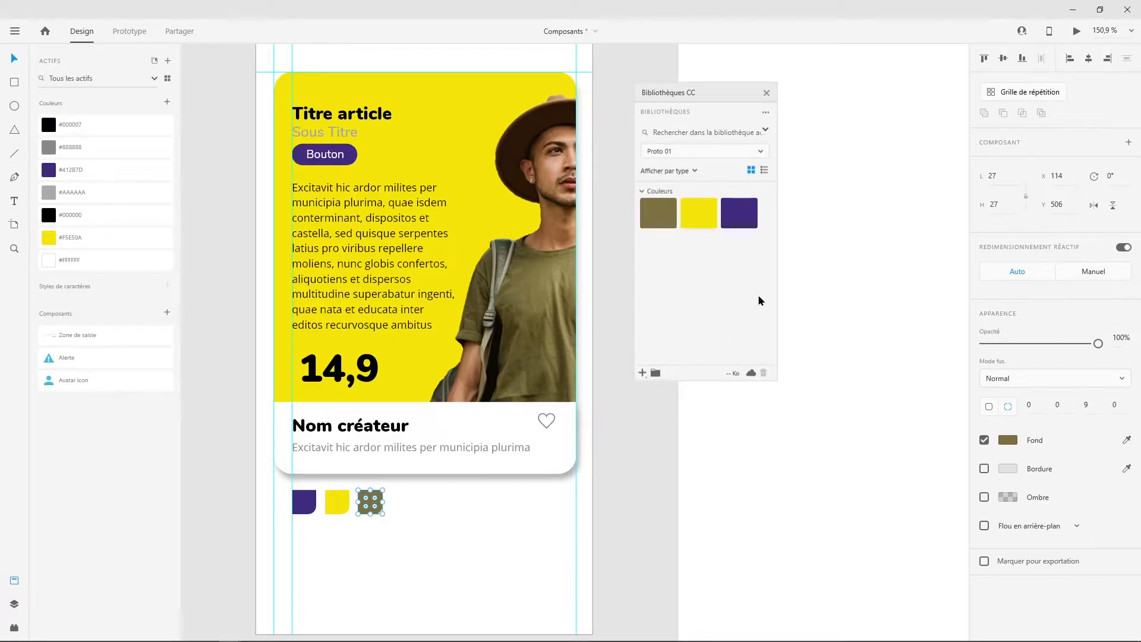
Step: Add the character style of the "14,9" price text inside the card to the Proto 01 library
click(367, 378)
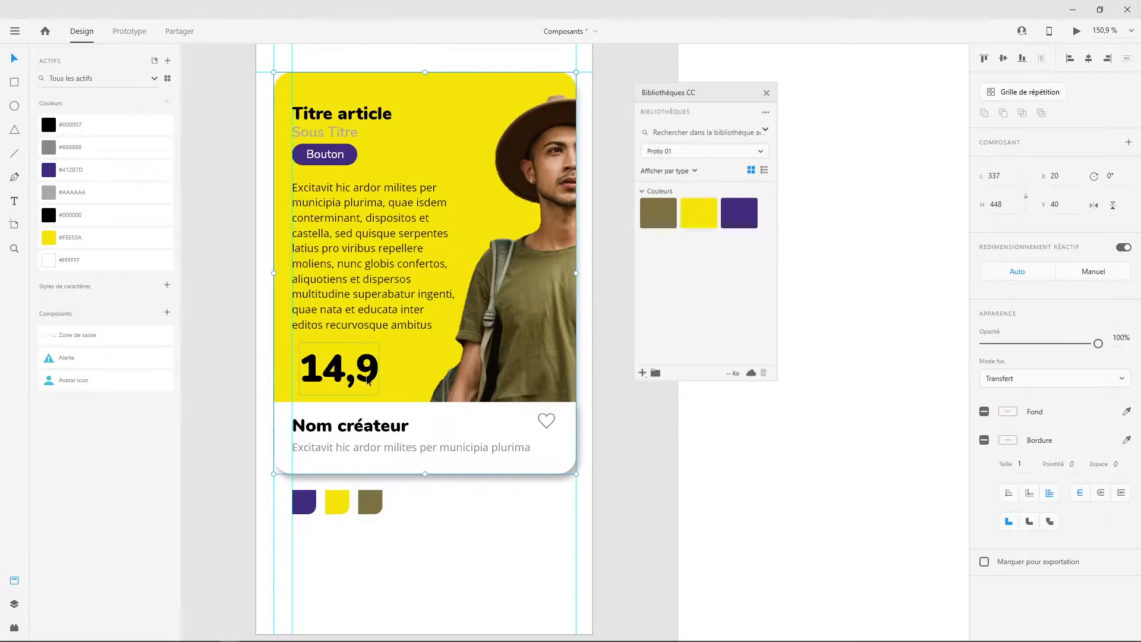
double_click(371, 381)
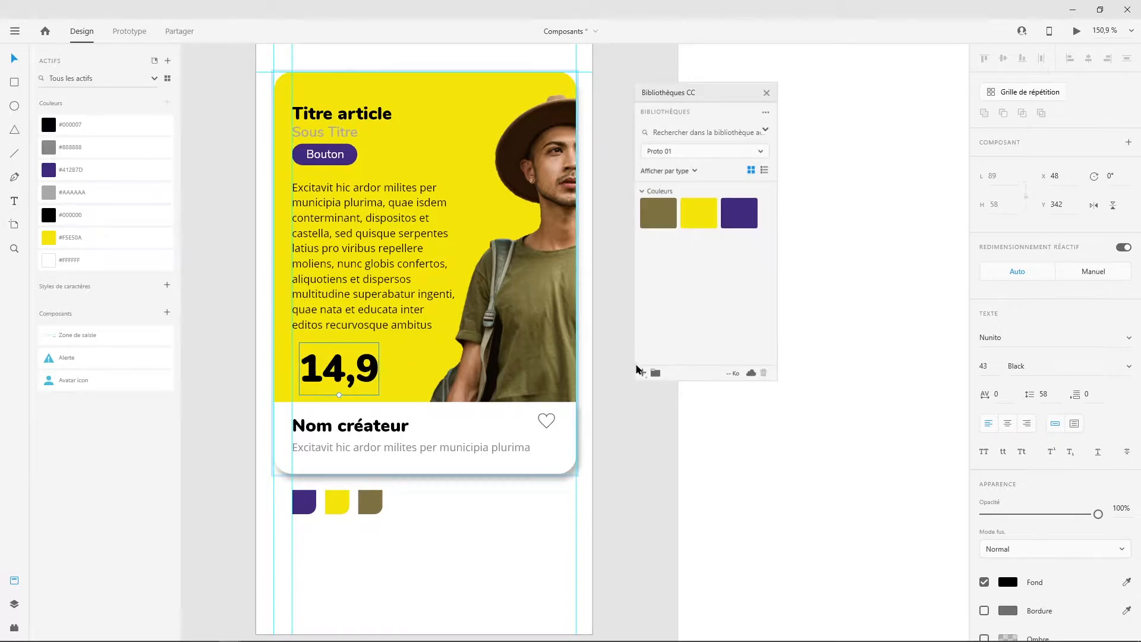
click(643, 374)
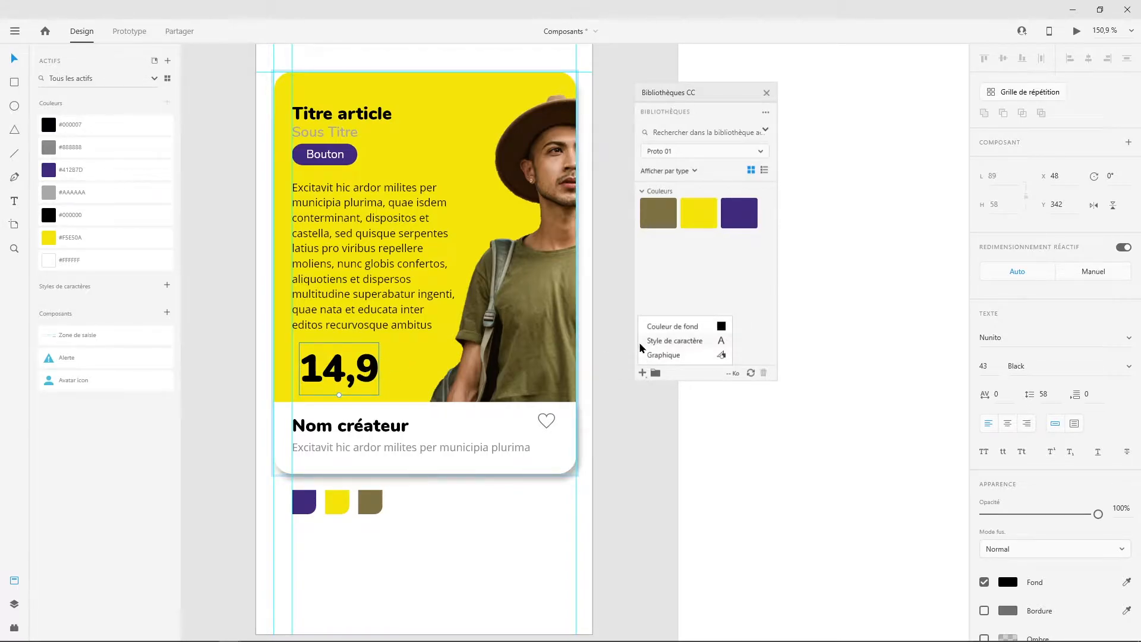
click(688, 341)
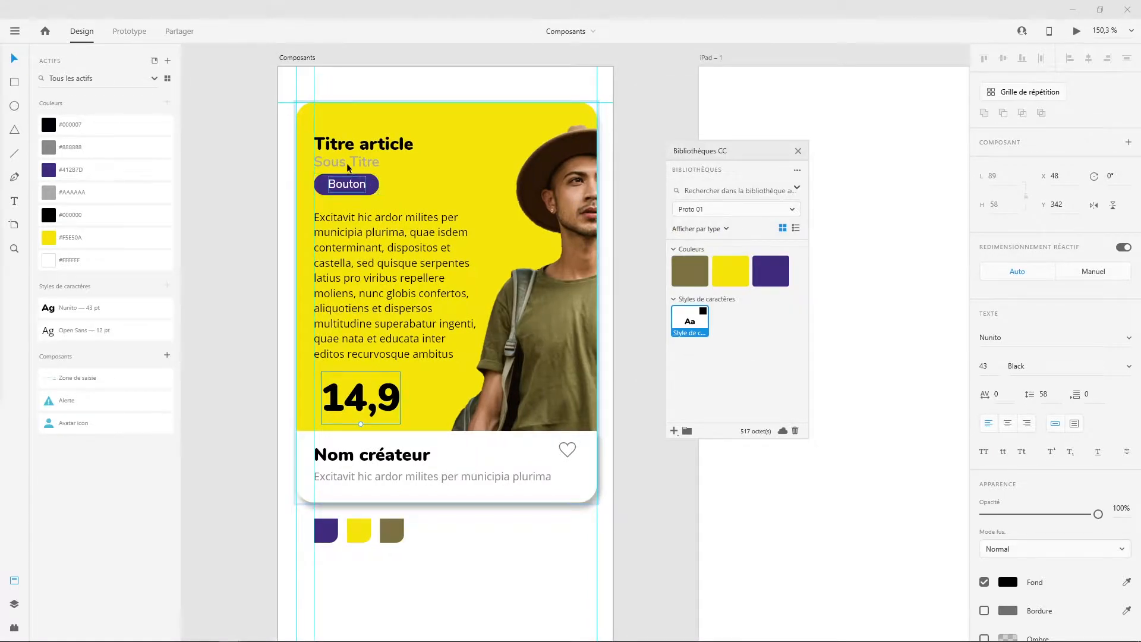
click(347, 184)
drag(399, 212, 393, 179)
key(ctrl+z)
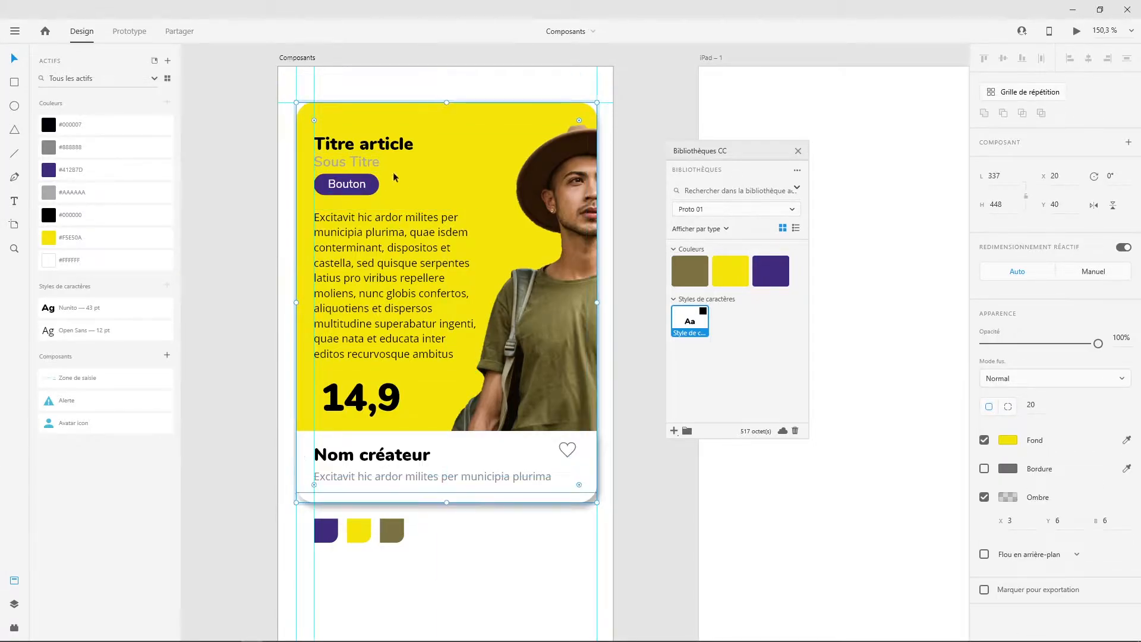
Step: Group all elements of the yellow article card and add the group to the Proto 01 library as a graphic
drag(283, 88, 601, 503)
key(ctrl+g)
click(674, 430)
click(690, 414)
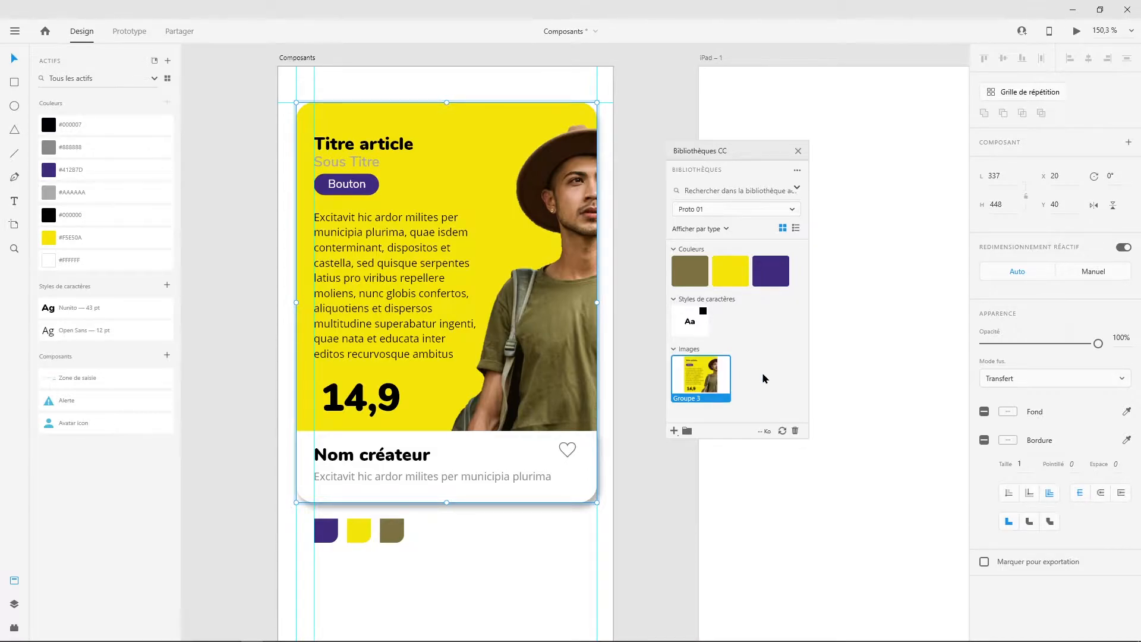
click(762, 375)
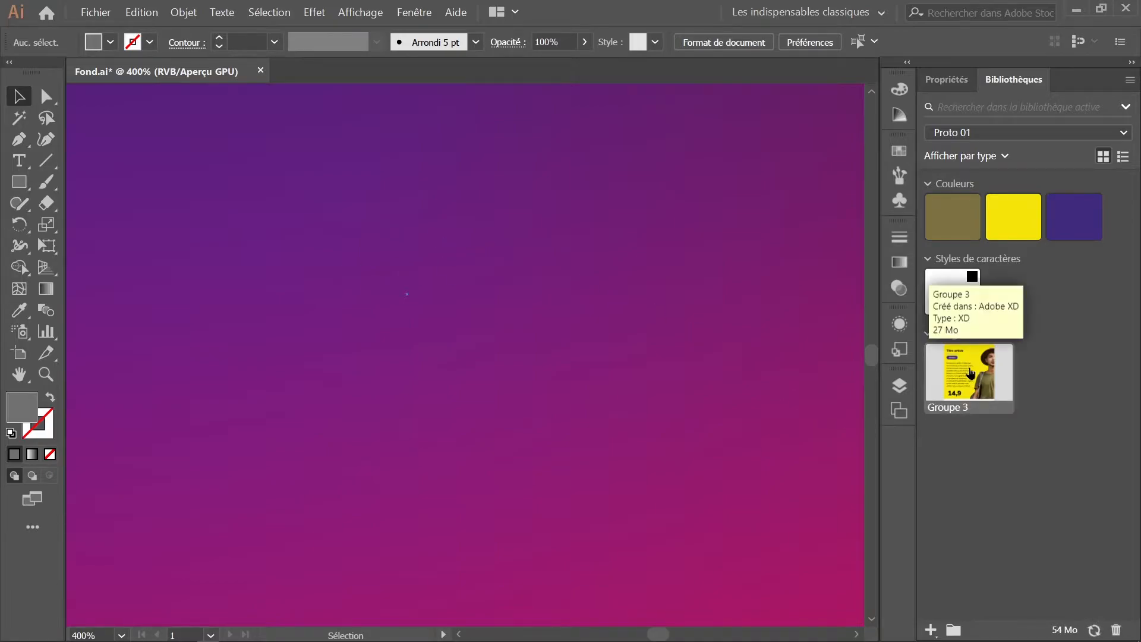
Step: Switch to Illustrator and try to place the Groupe 3 graphic from the Proto 01 library in Fond.ai
drag(969, 378, 368, 310)
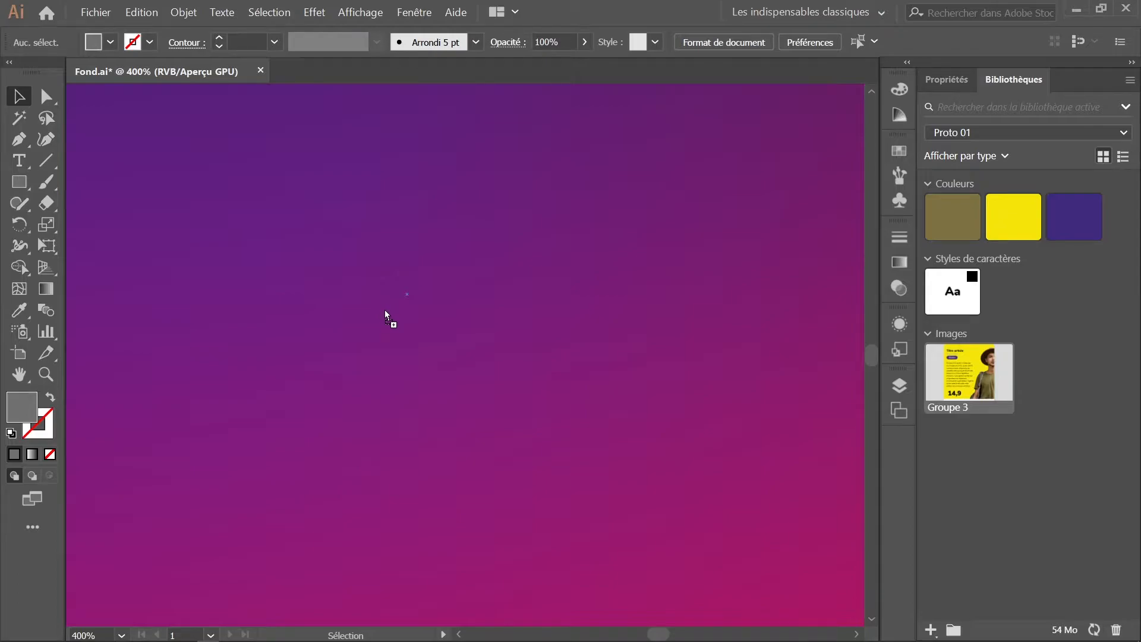
click(377, 306)
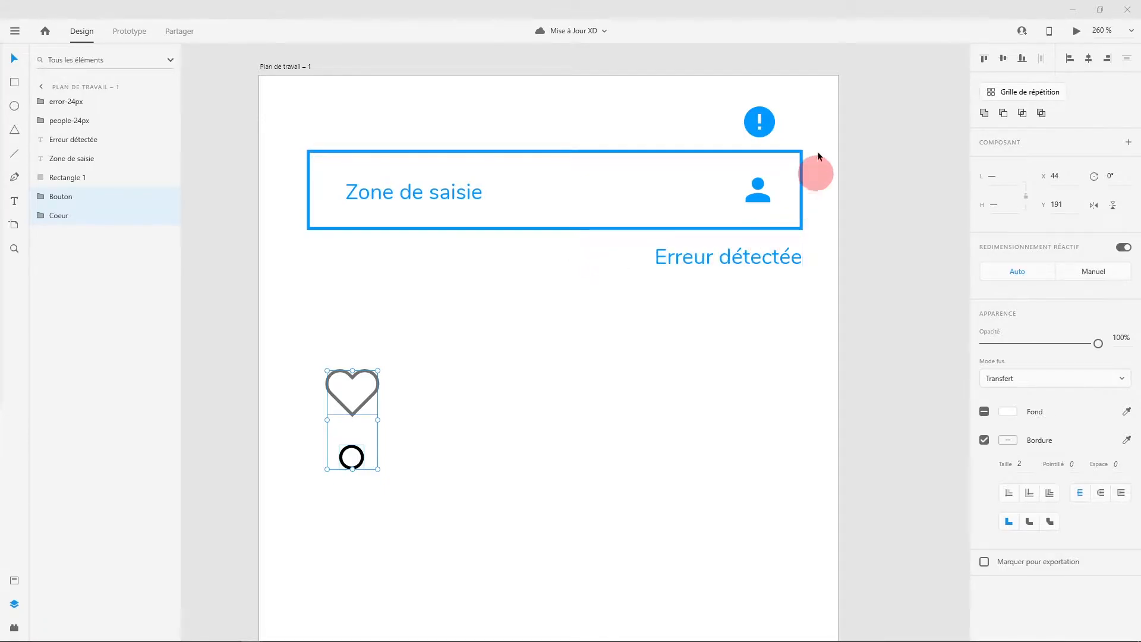
Step: Turn the people-24px icon in the input field into a component through the document assets
click(761, 128)
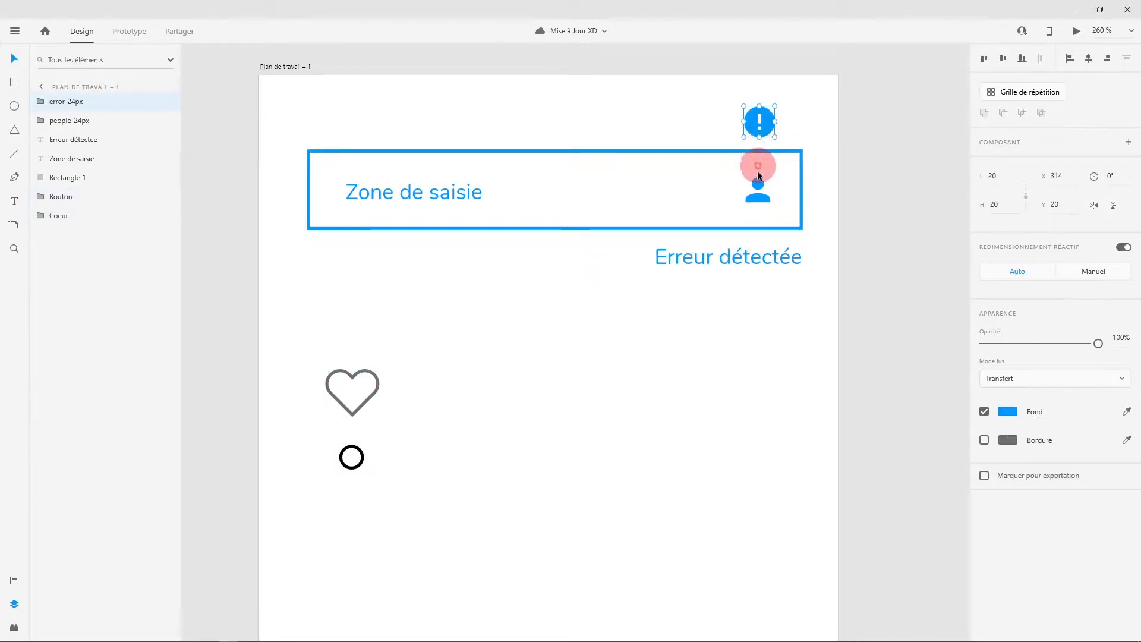
click(758, 189)
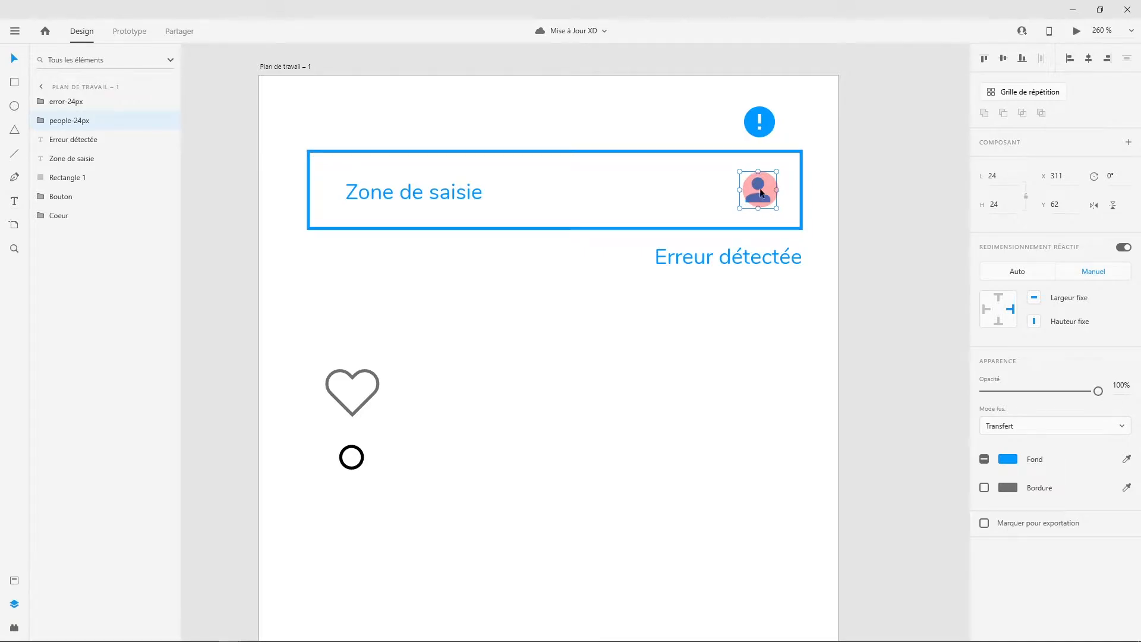
right_click(759, 187)
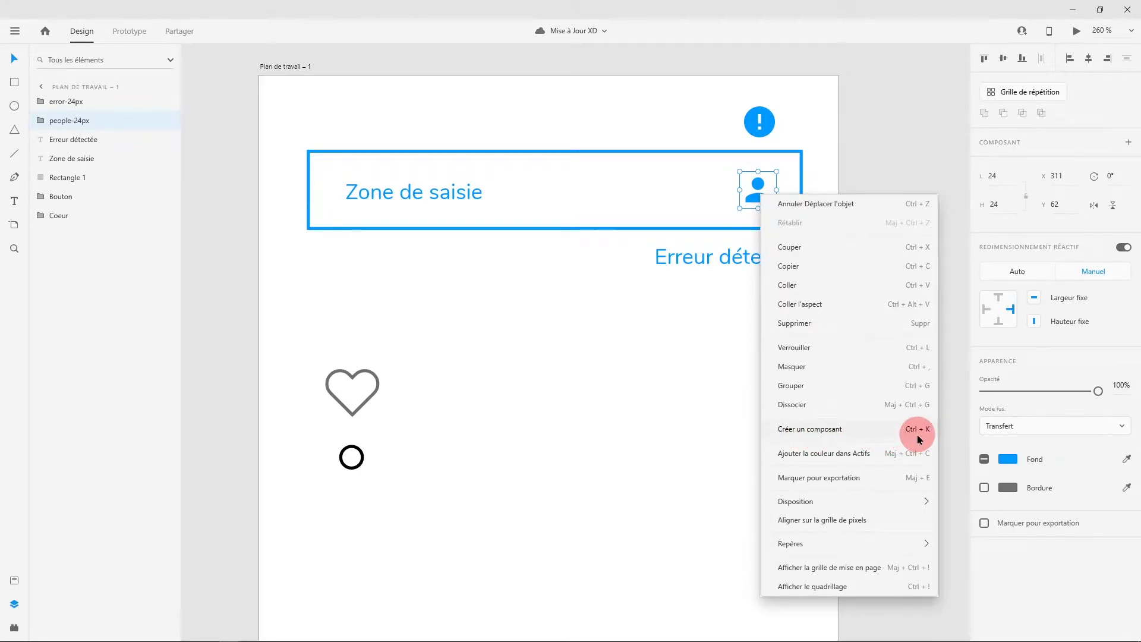
click(14, 587)
click(14, 581)
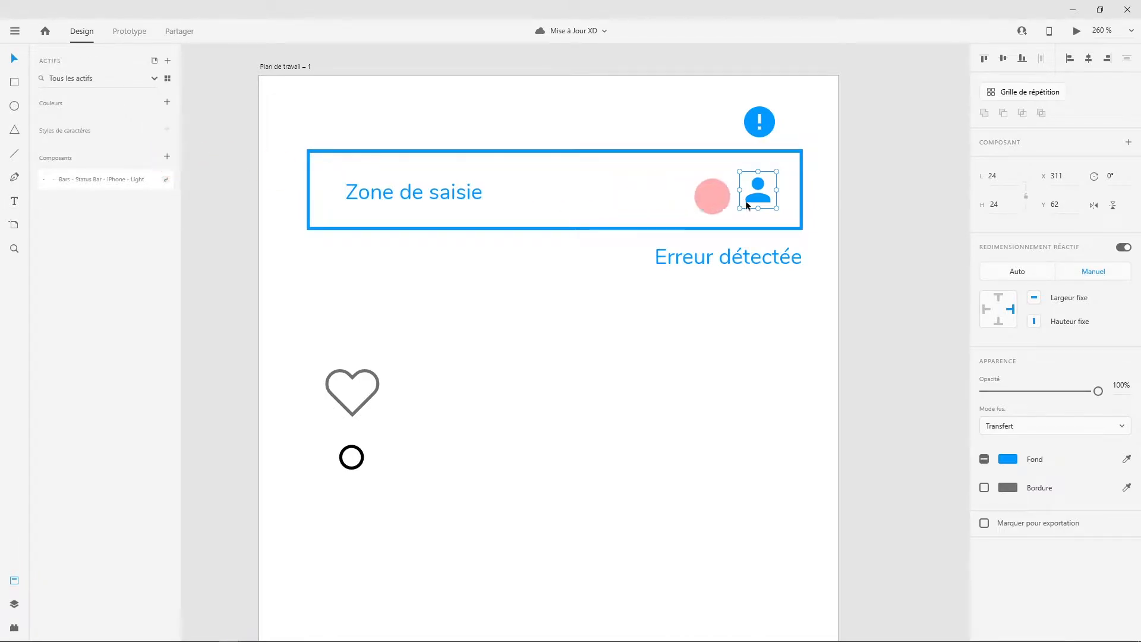
click(167, 157)
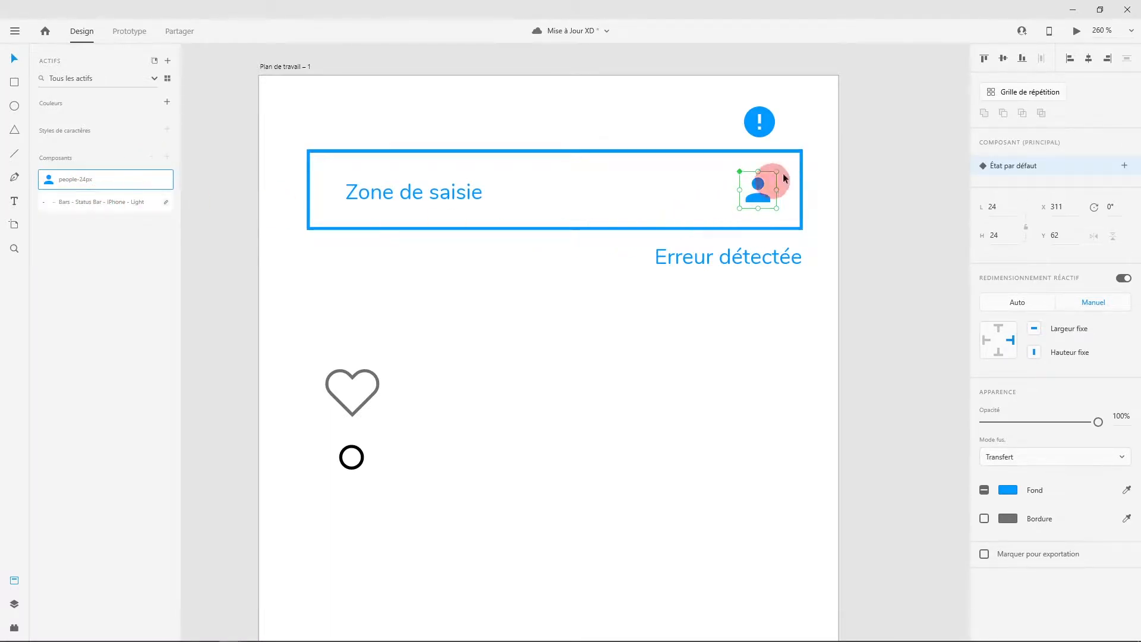
Step: Turn the error-24px icon into a component and move it onto the person icon in the input field
click(750, 129)
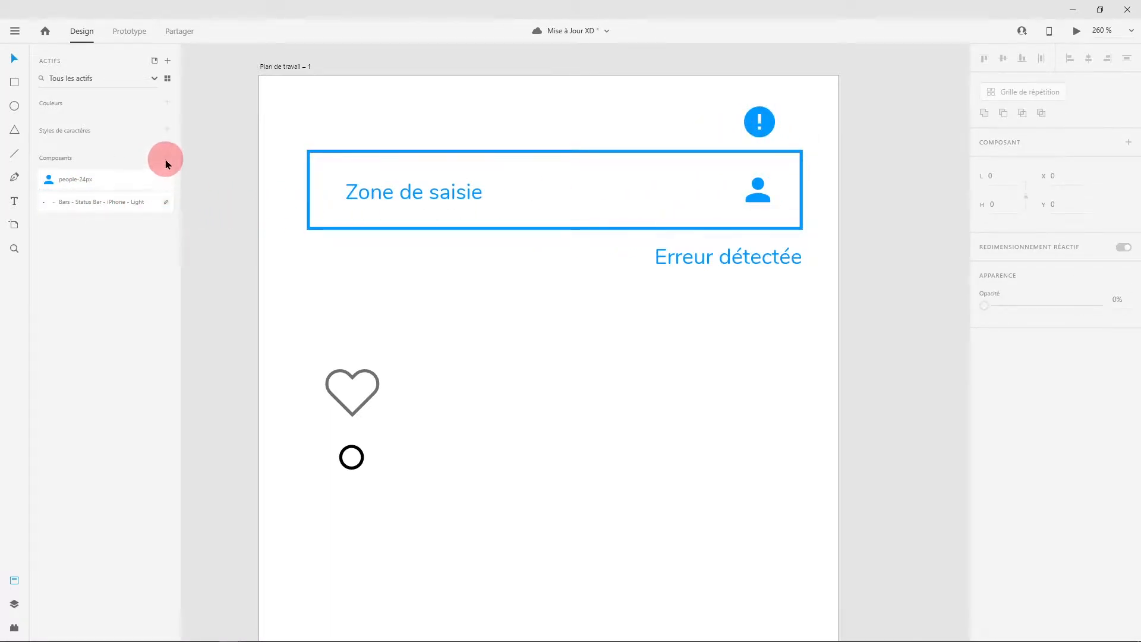
click(771, 125)
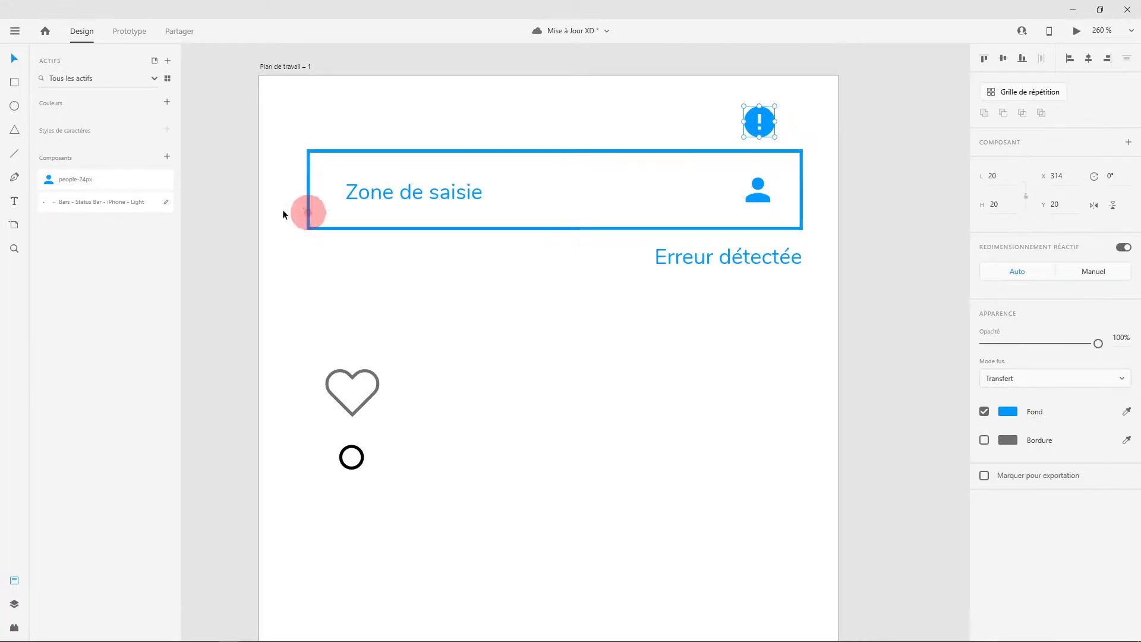
click(166, 157)
click(714, 125)
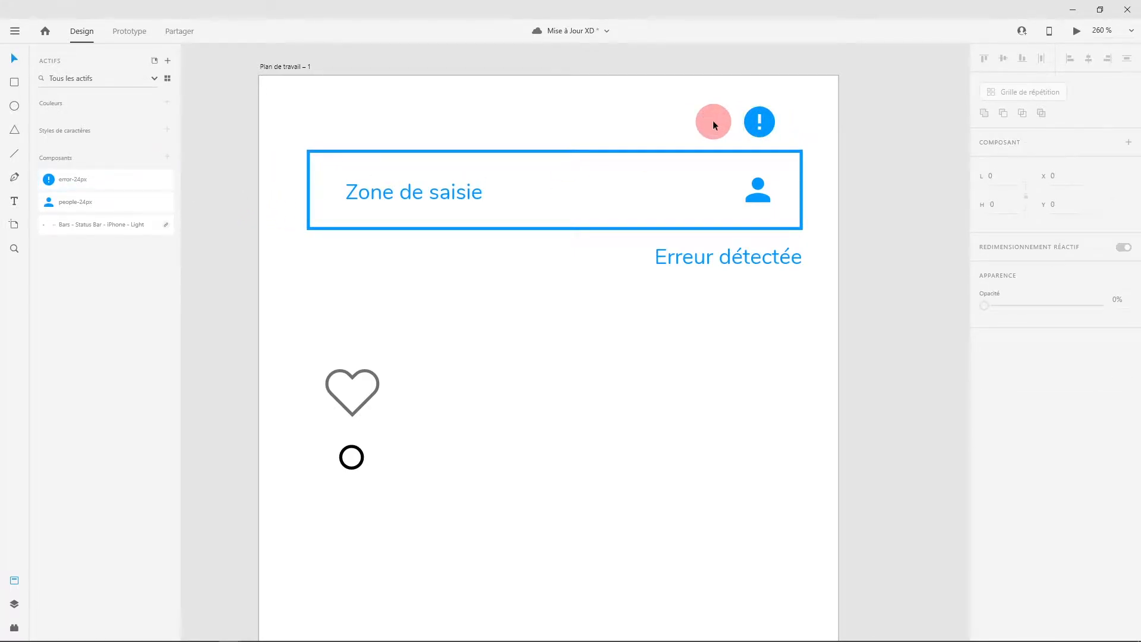
click(760, 123)
drag(760, 125, 759, 195)
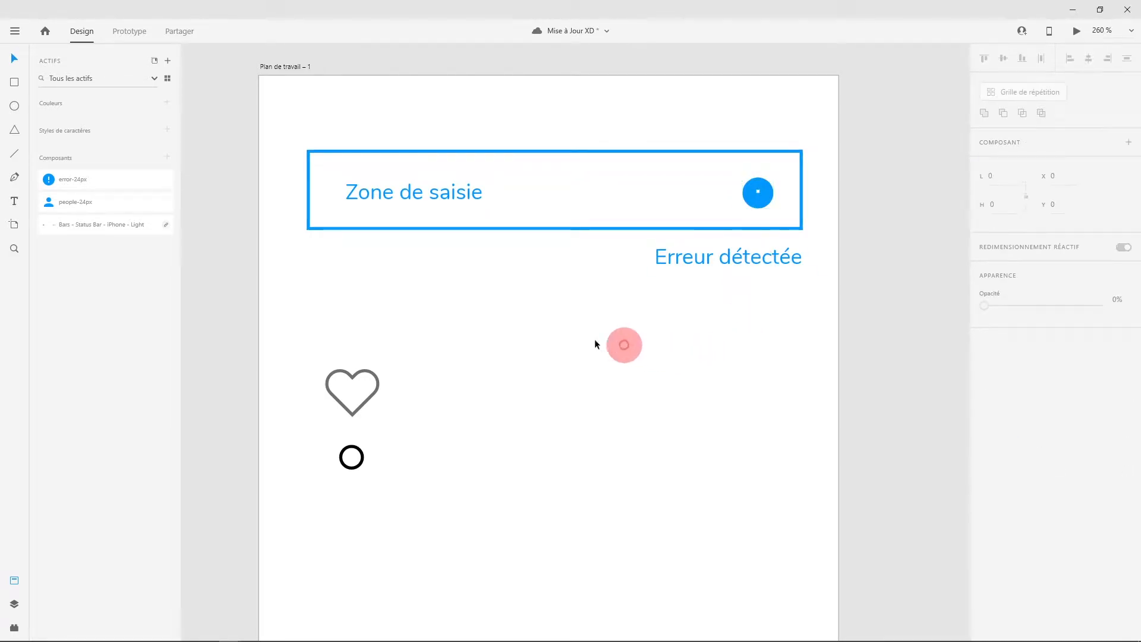
Step: Group the field rectangle, both texts and both icons, and turn the group into a component
drag(283, 114, 822, 303)
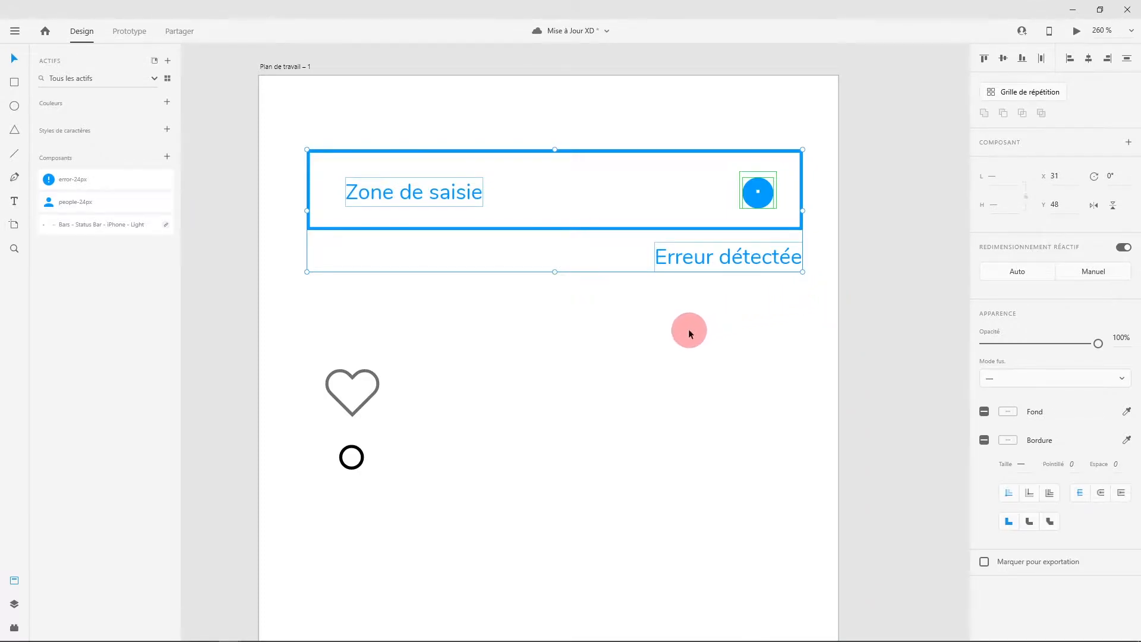
key(ctrl+g)
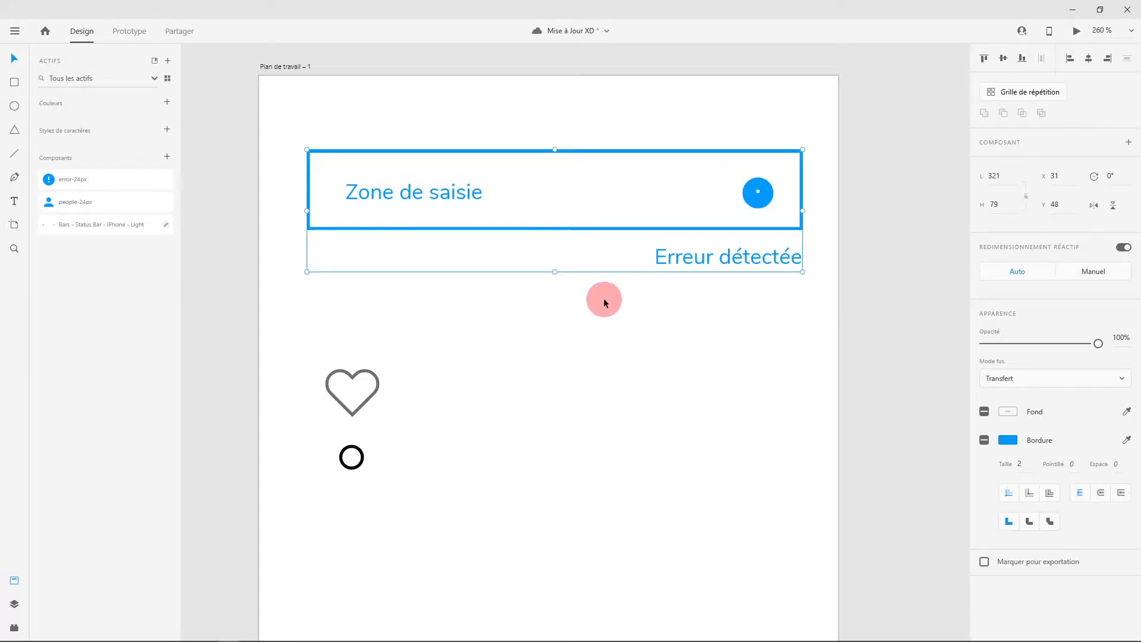
click(168, 160)
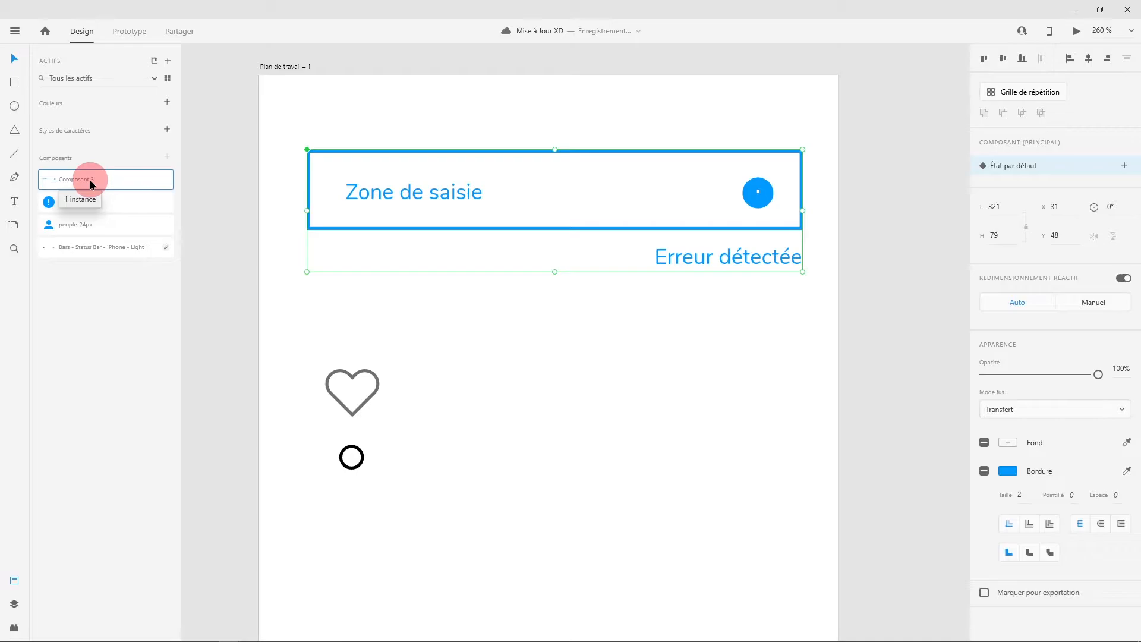
click(523, 328)
click(381, 209)
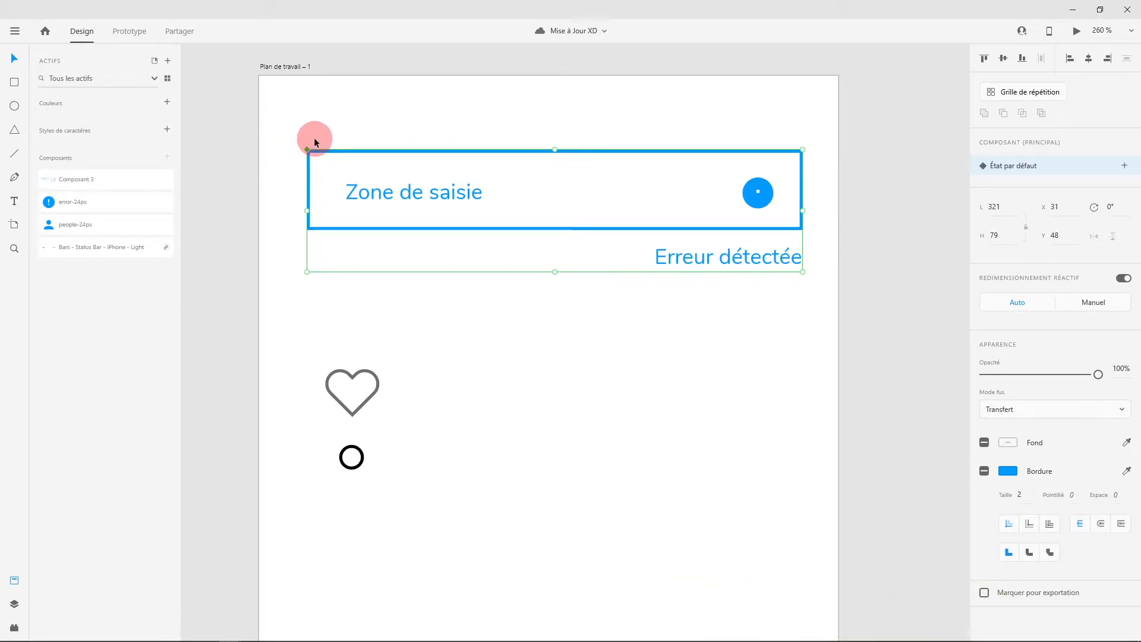
Step: Move the heart and circle further down the artboard and duplicate the input field component directly below the original
drag(326, 339, 383, 469)
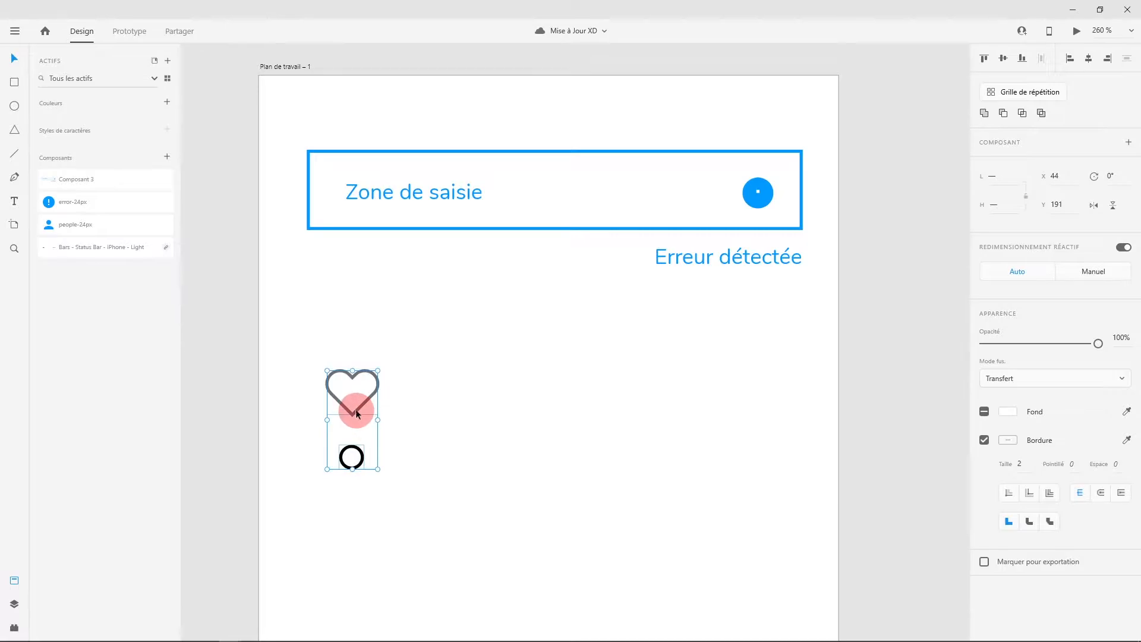
drag(357, 407, 355, 517)
drag(304, 116, 814, 345)
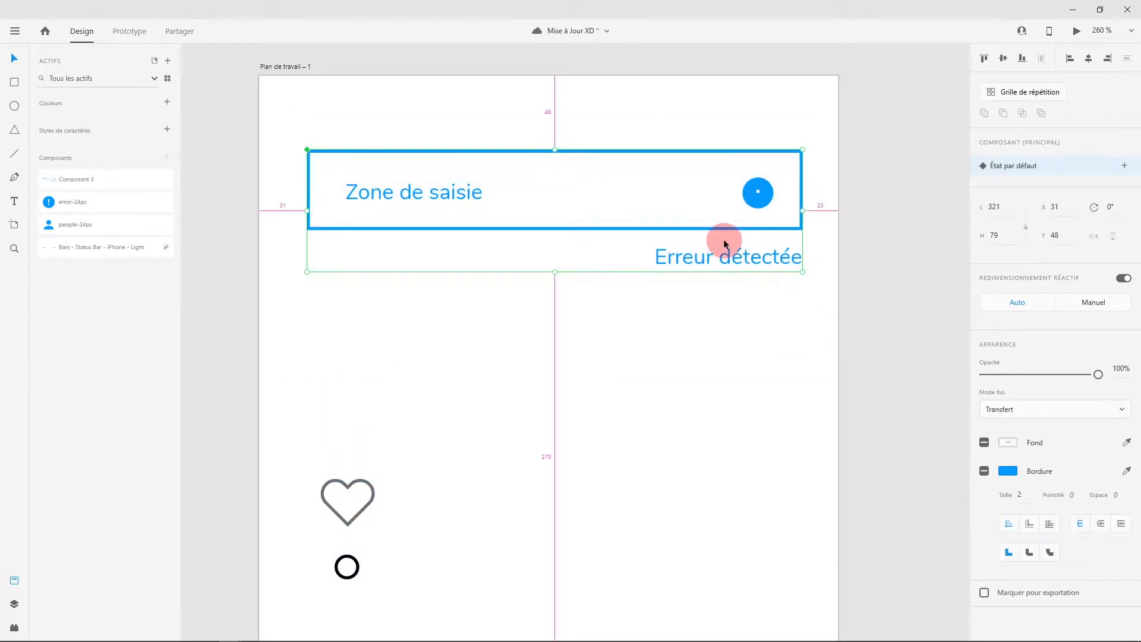
drag(687, 229, 692, 352)
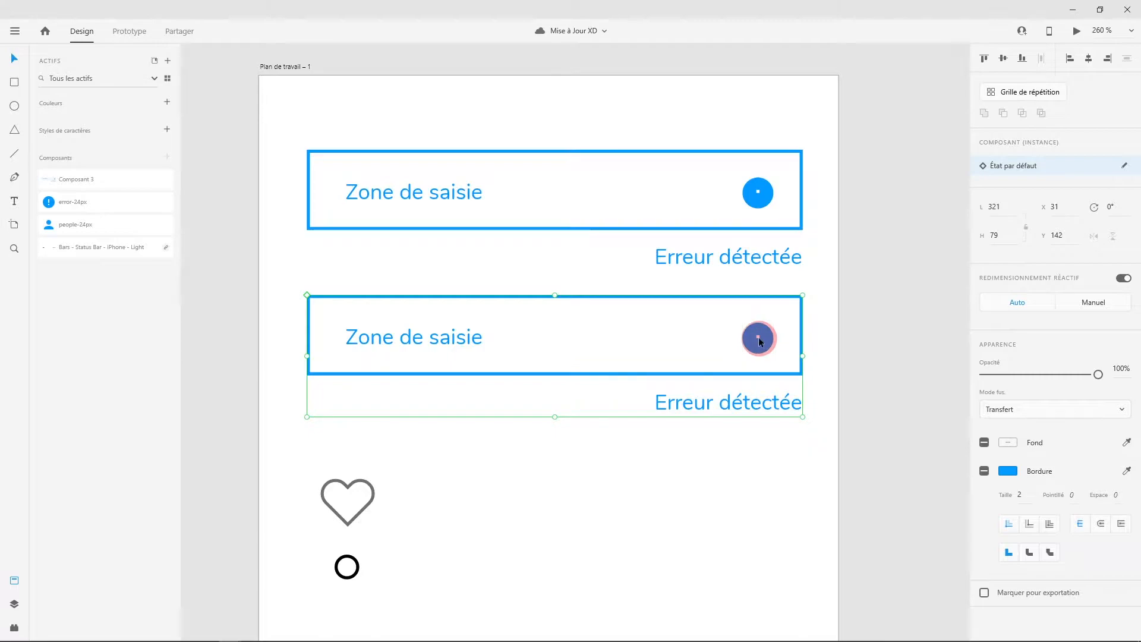
Step: Hide the error-24px icon and the "Erreur détectée" text in the duplicated input field instance
click(14, 604)
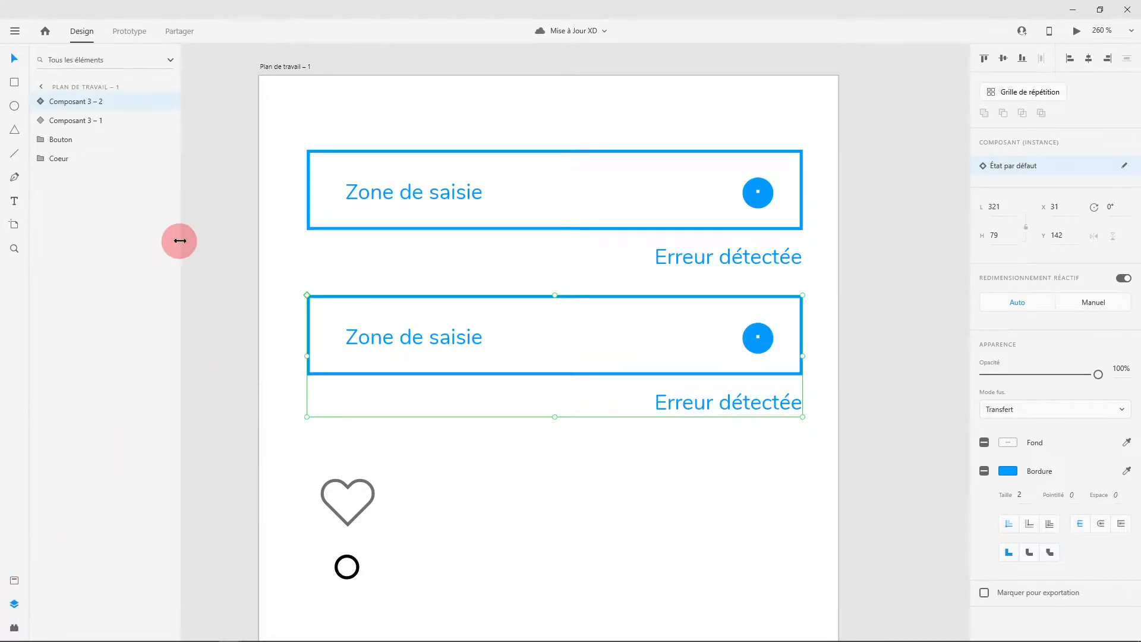
click(43, 103)
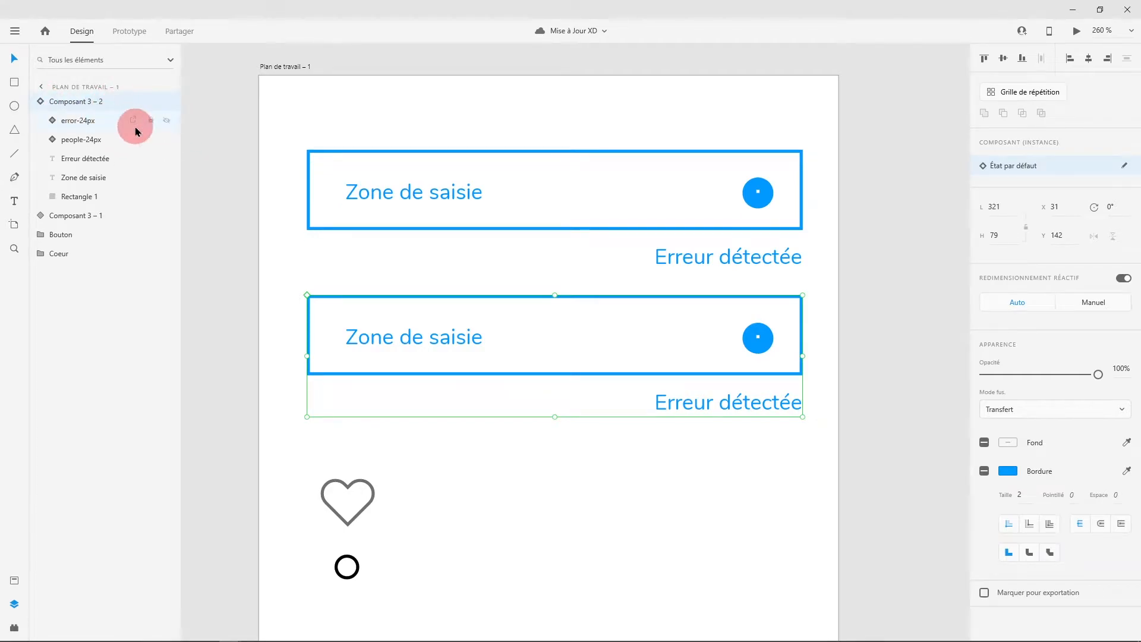
click(166, 122)
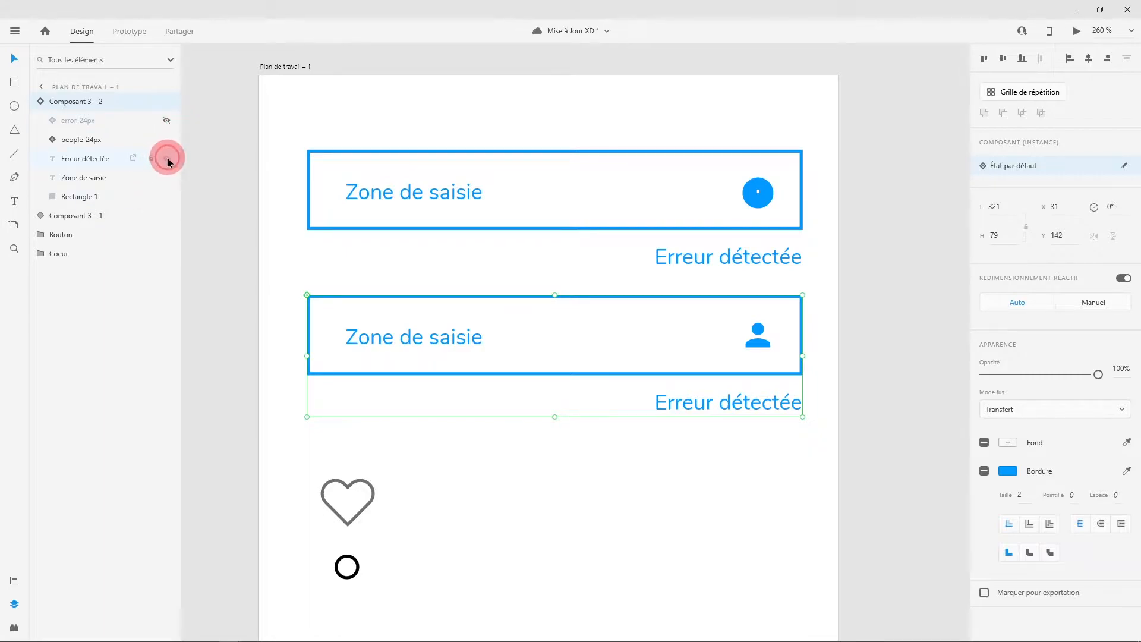
click(166, 158)
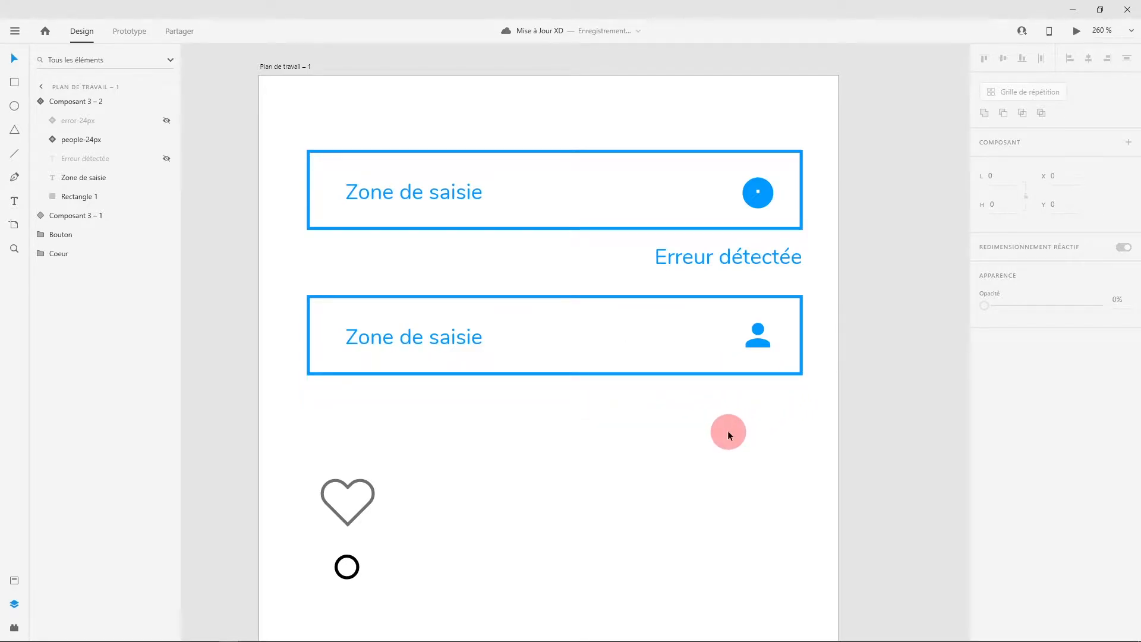
Step: Move the heart beside the circle and duplicate the field instance with hidden error elements below the second field
click(547, 232)
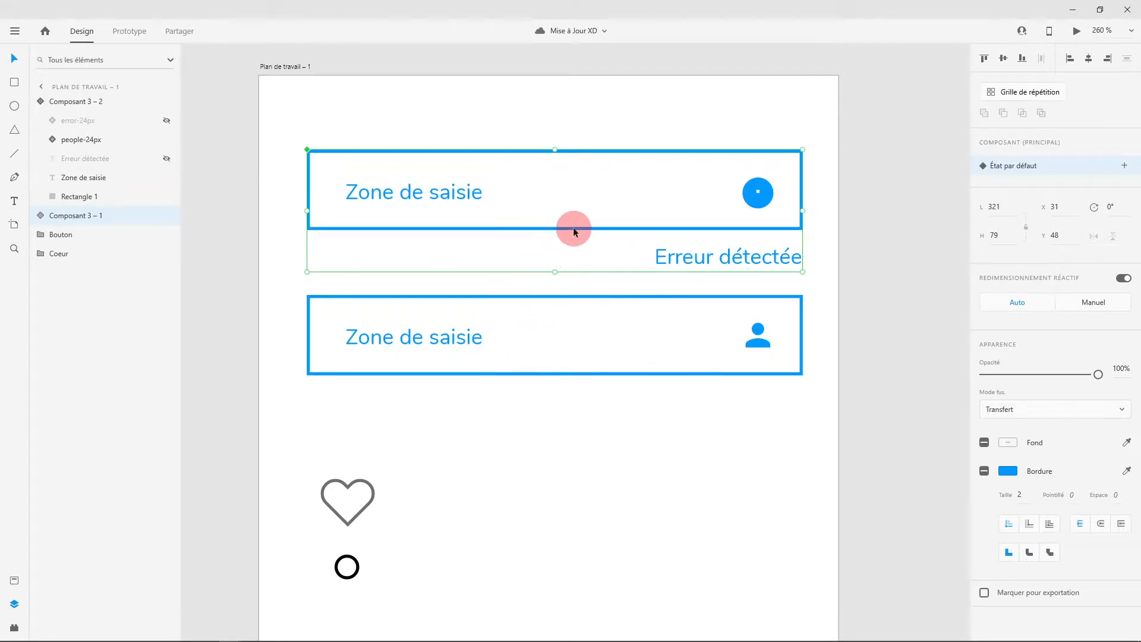
drag(565, 225, 534, 476)
click(349, 526)
drag(350, 526, 396, 591)
click(816, 443)
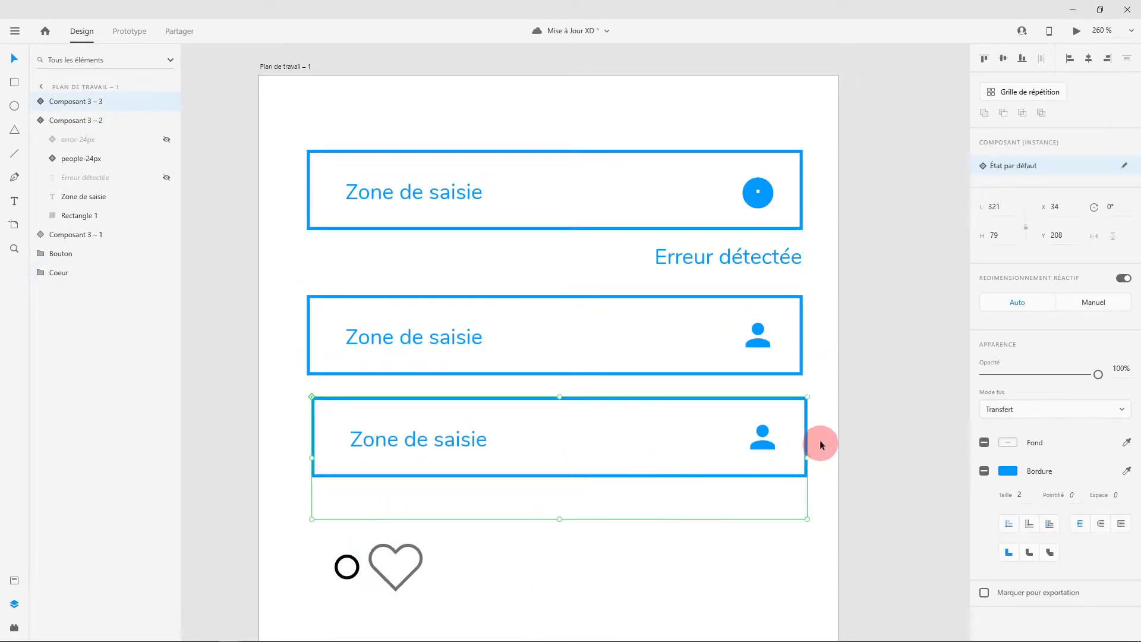
click(735, 458)
click(677, 476)
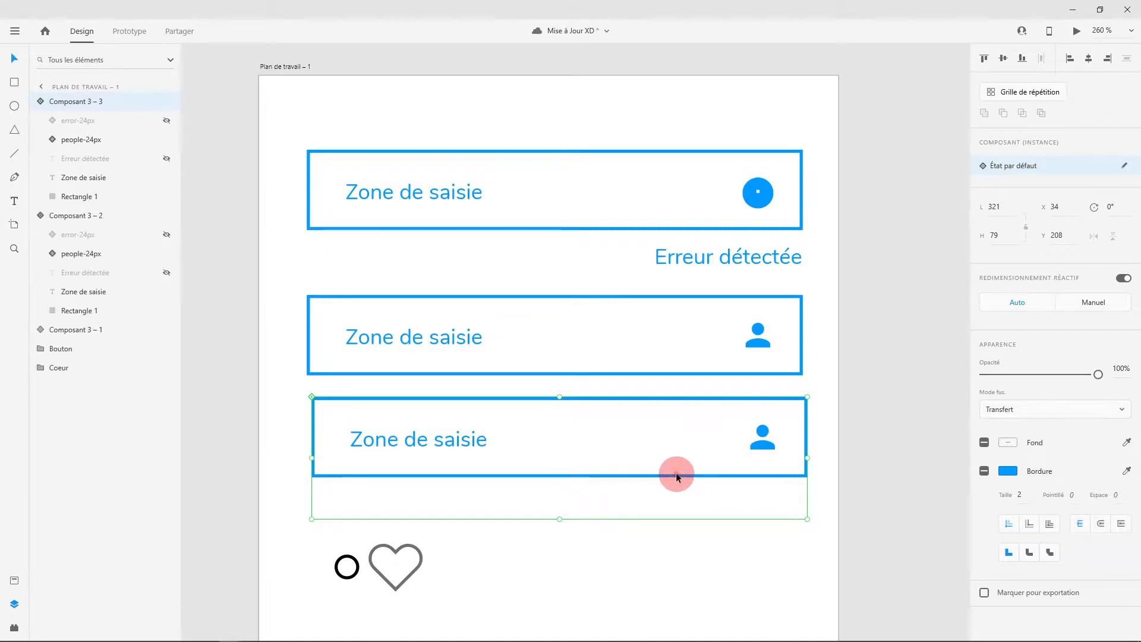
Step: Narrow the lowest input field instance from its outer right edge to roughly two thirds of its width
drag(807, 456, 660, 458)
click(717, 440)
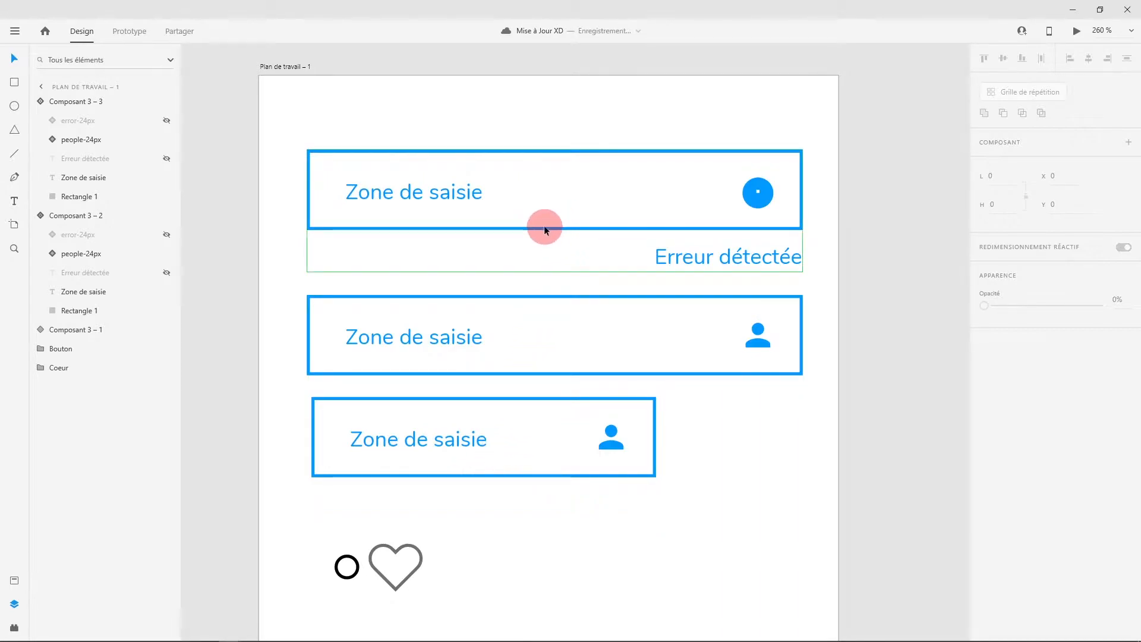
Step: Round the corners of the main input field component's rectangle to a radius of 18
click(546, 229)
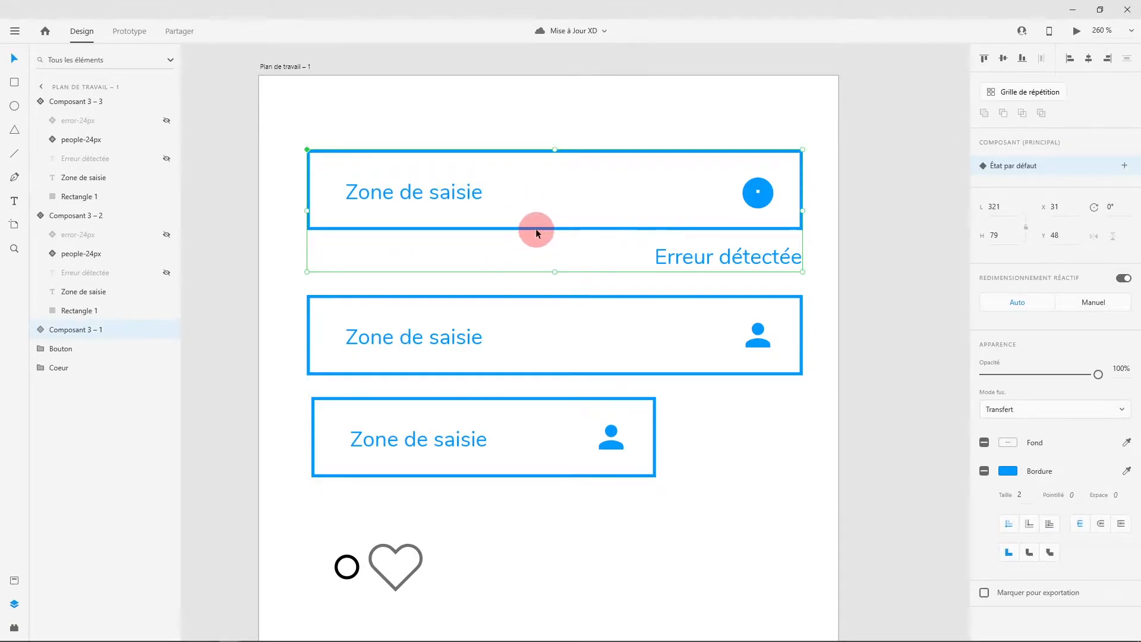
double_click(530, 229)
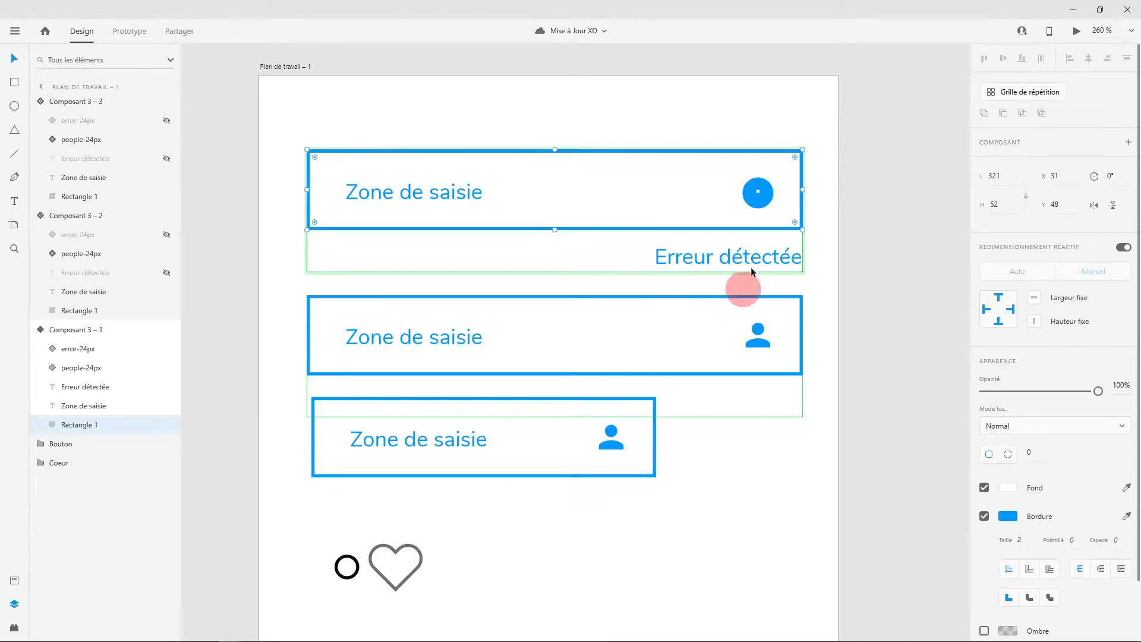
drag(796, 159, 776, 176)
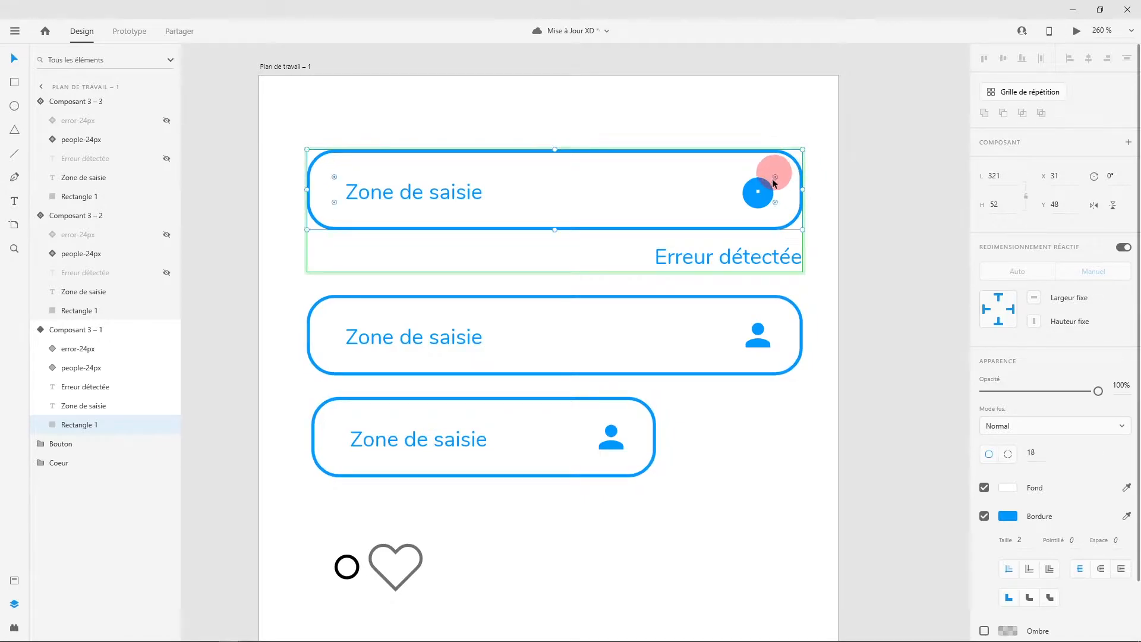
click(446, 262)
Step: Delete both input field instances below the main component
click(421, 324)
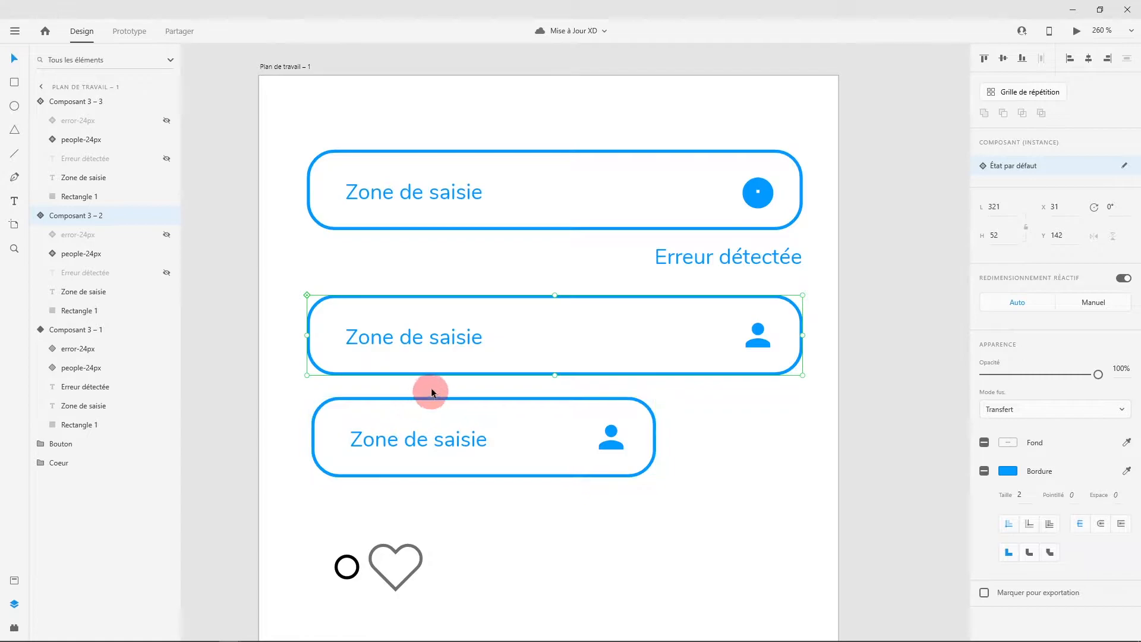
drag(719, 492, 454, 305)
key(Delete)
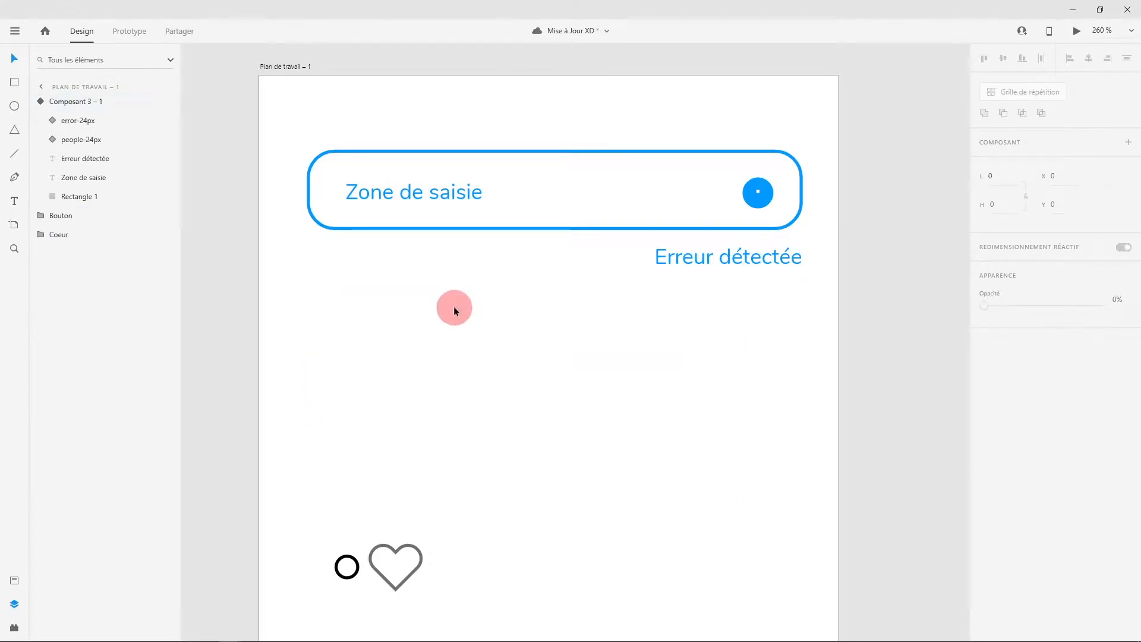
Step: Add a new state to the main input field component
click(534, 182)
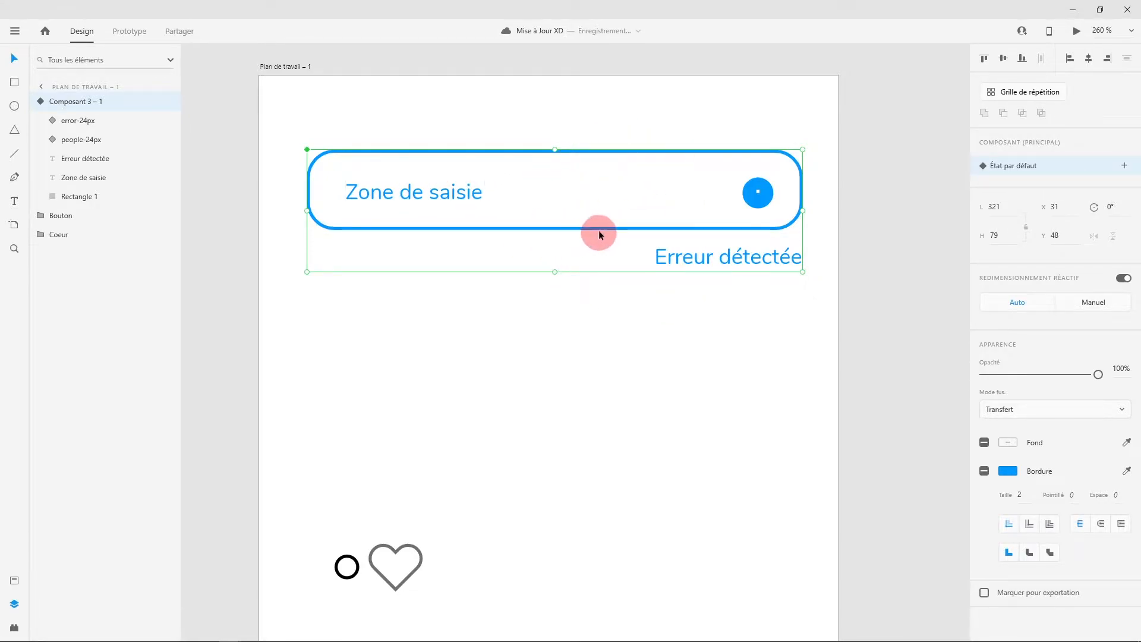
click(16, 581)
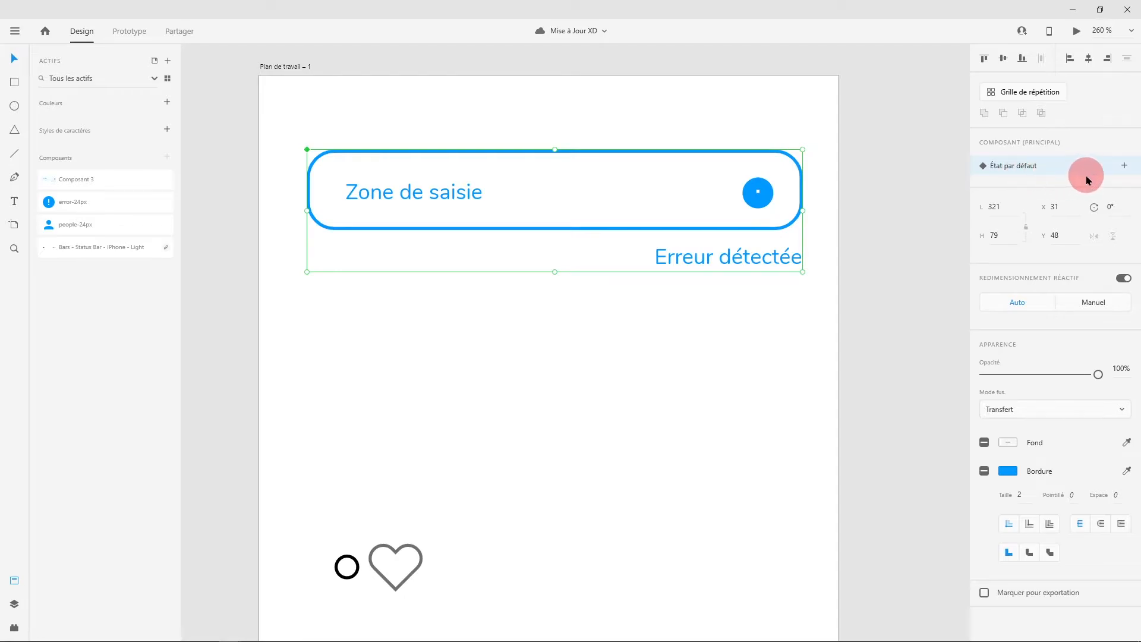
click(1125, 166)
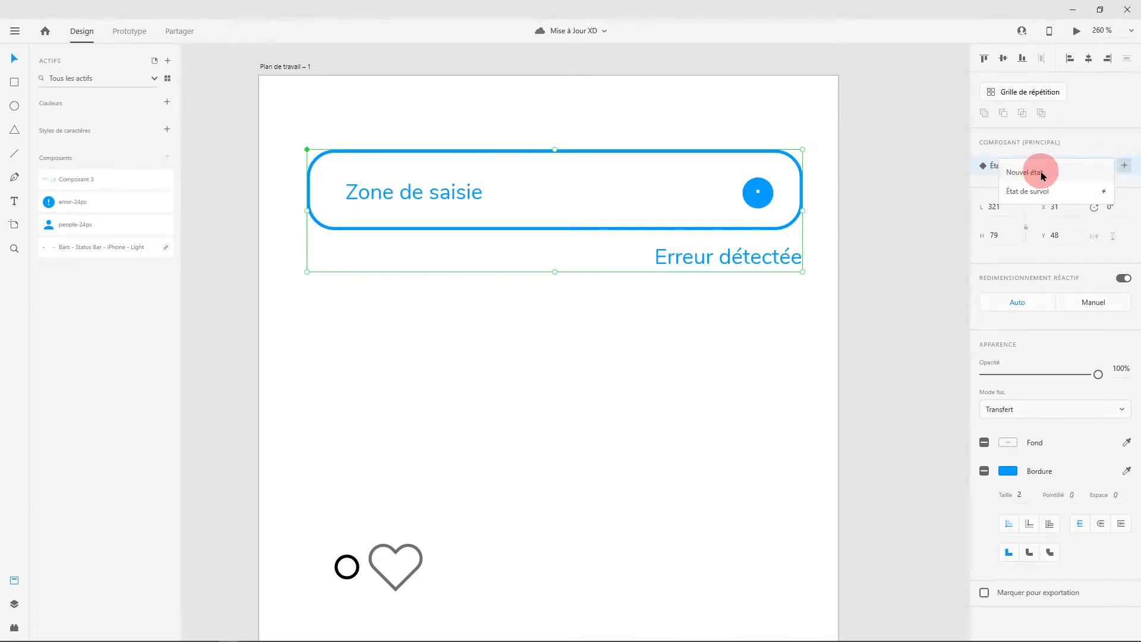
click(1040, 173)
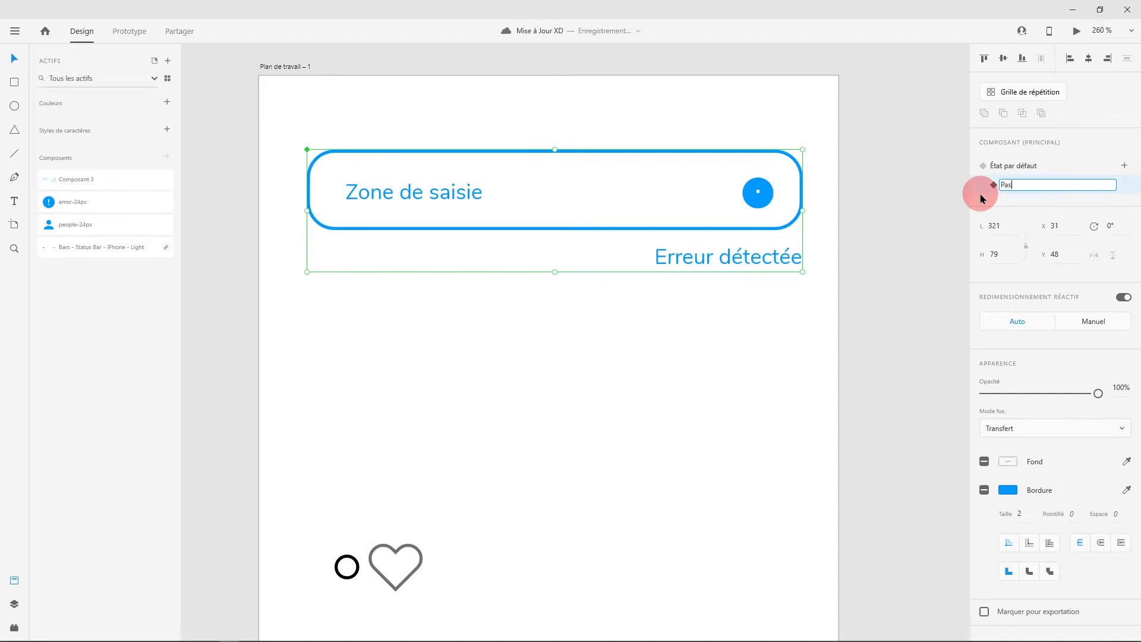
click(703, 387)
click(755, 192)
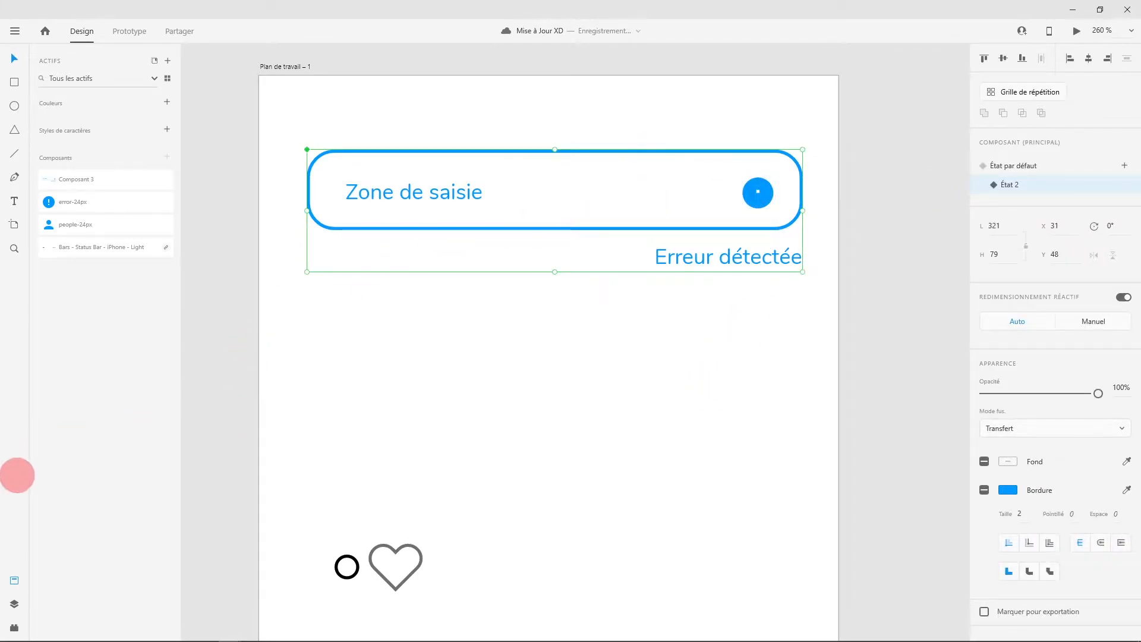
Step: Hide the error-24px icon and the "Erreur détectée" text in the component's new state
click(18, 605)
click(40, 106)
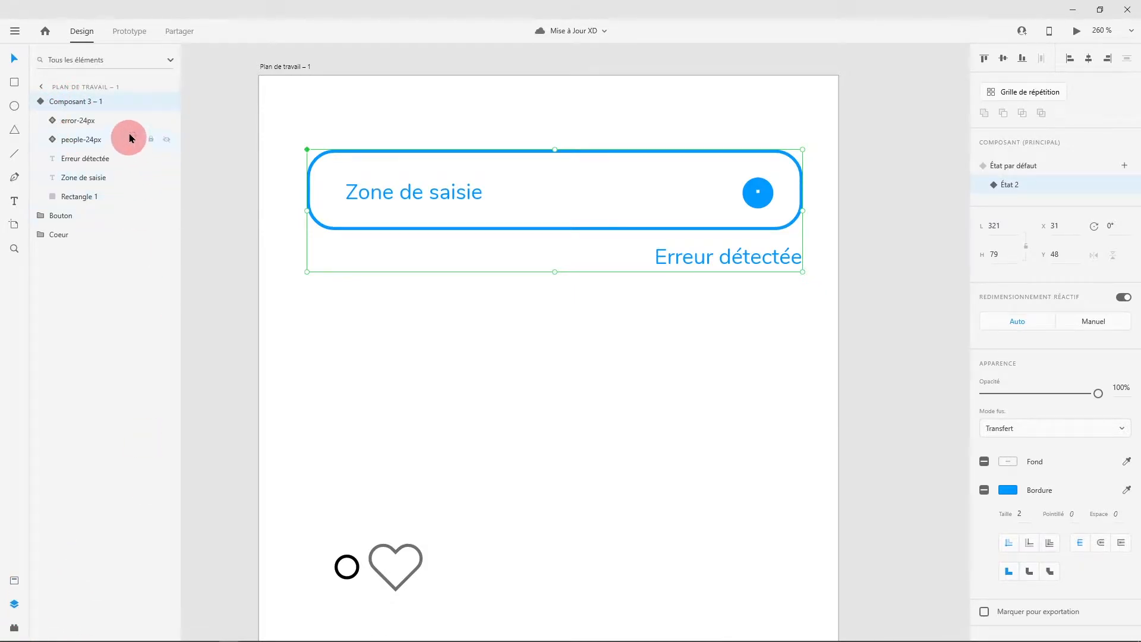
click(166, 121)
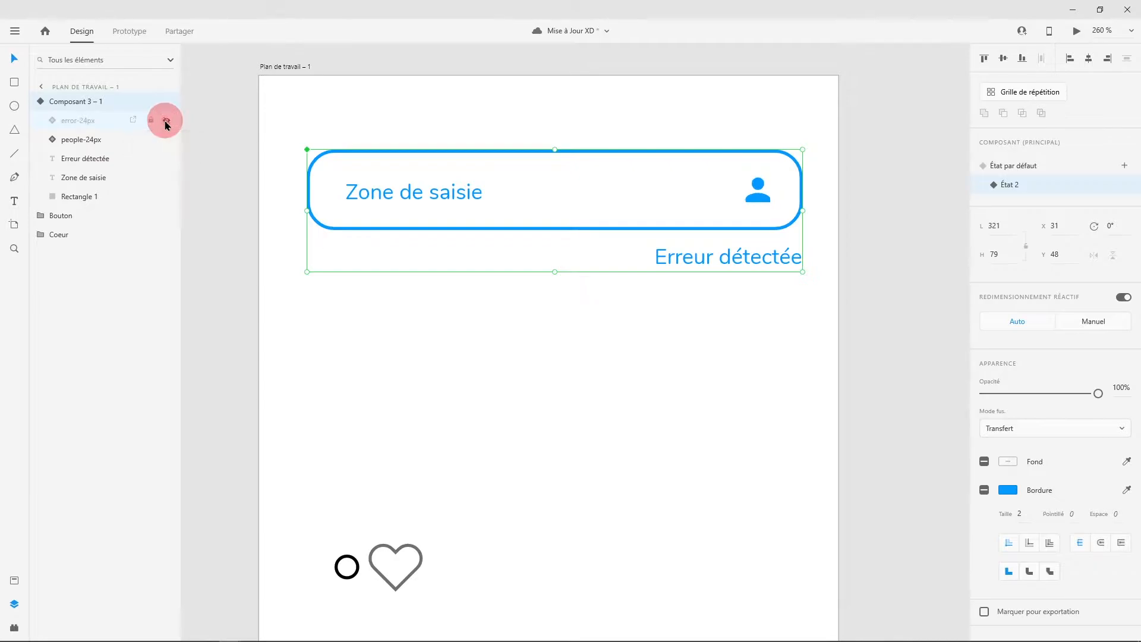
click(167, 159)
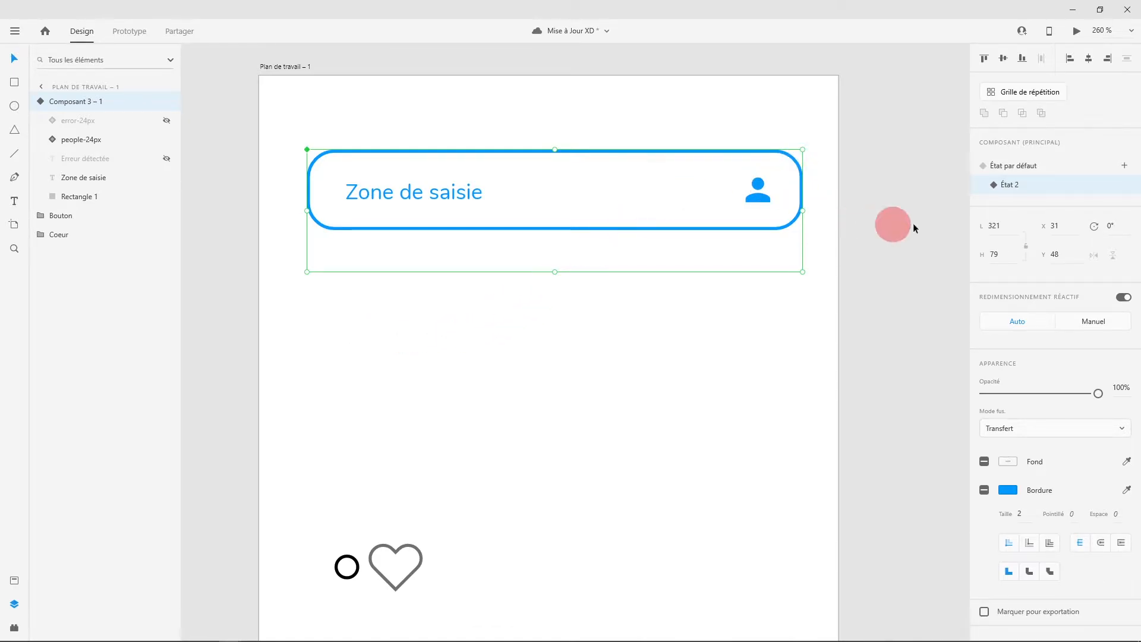
Step: Rename the second state "Pas d'erreur" and compare it with the default state
double_click(1018, 186)
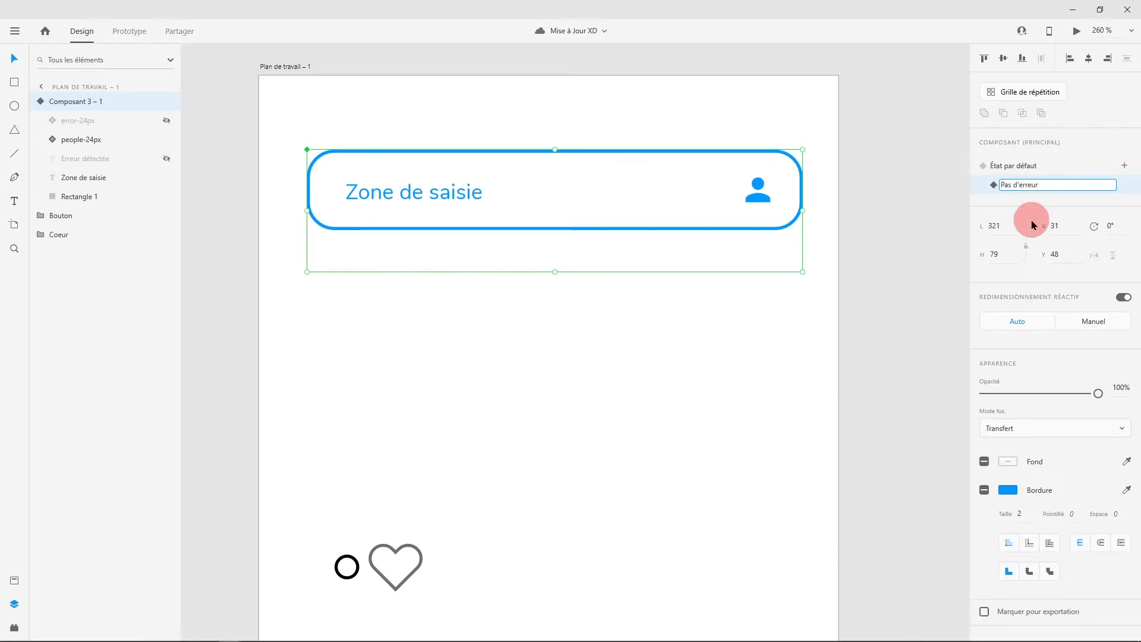
click(1046, 167)
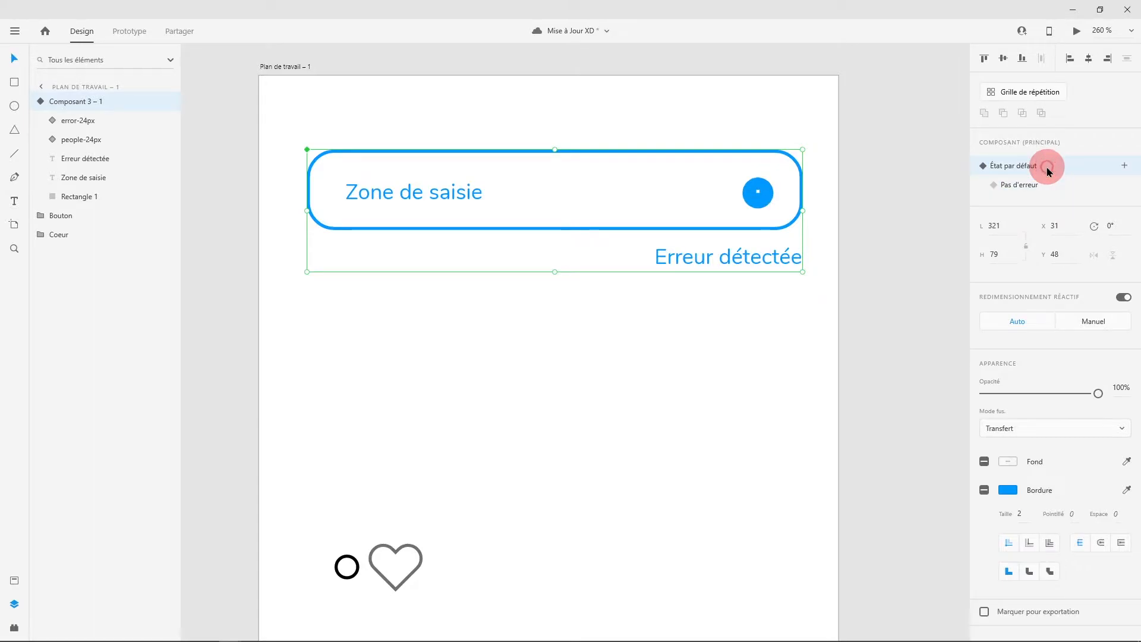
click(1037, 185)
click(1033, 161)
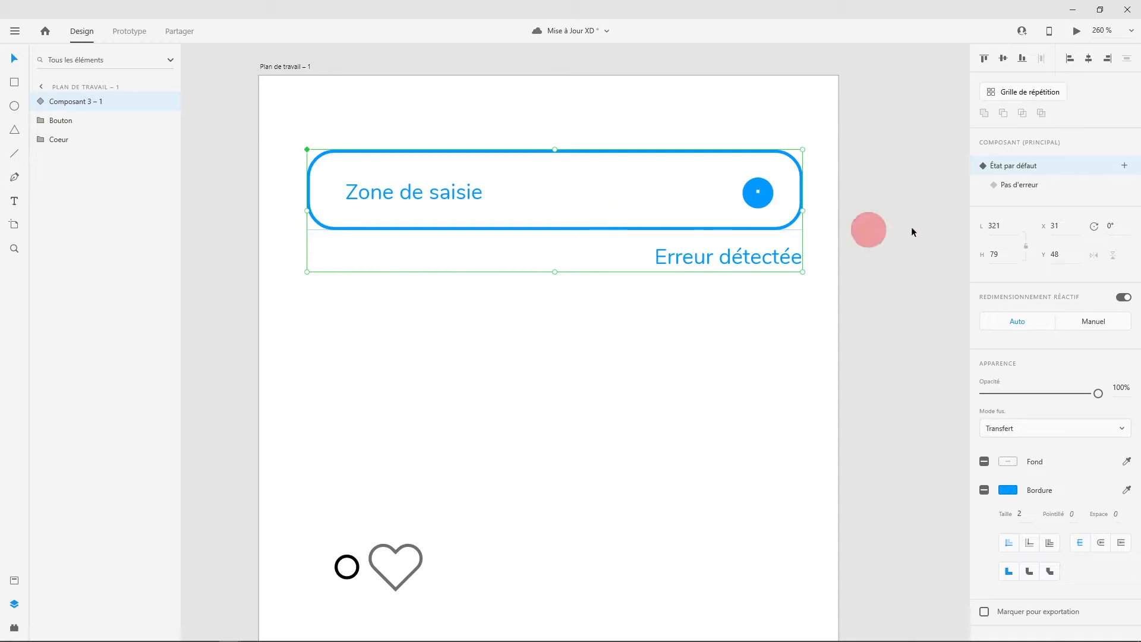
Step: Add another component state based on "Pas d'erreur" and name it "Erreur"
click(1020, 186)
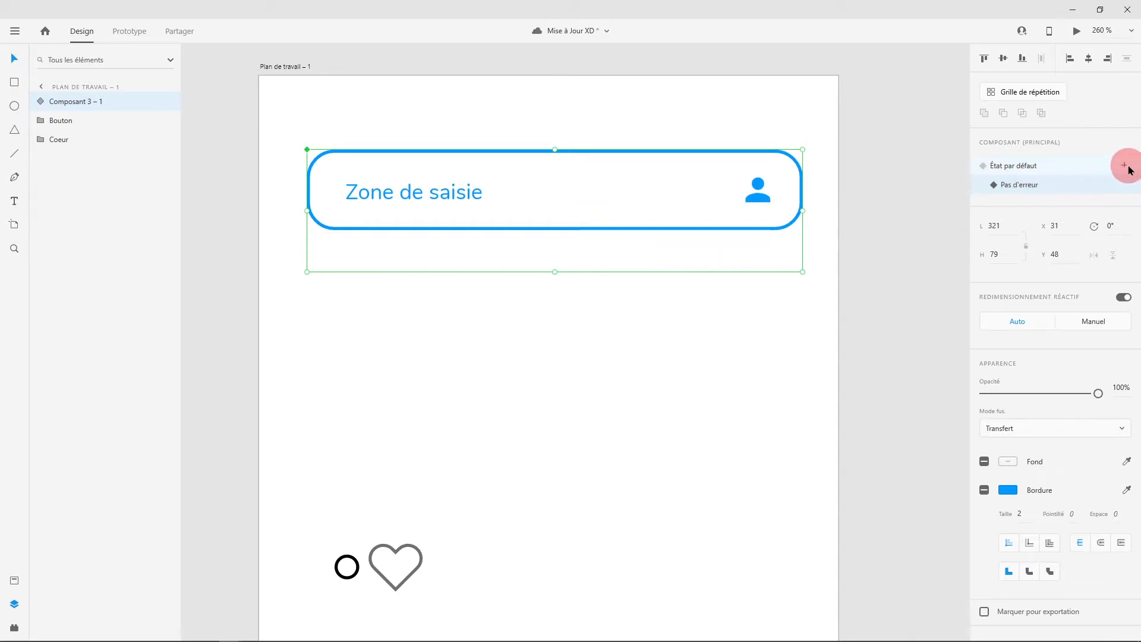
click(1123, 166)
click(1041, 172)
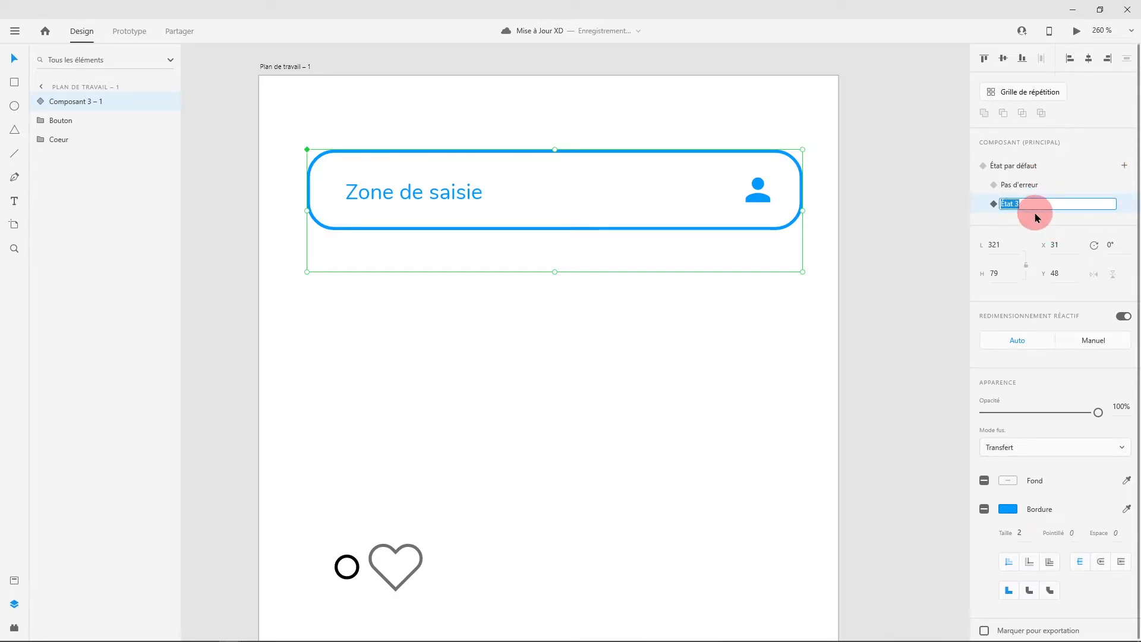
text(Erreur)
key(Return)
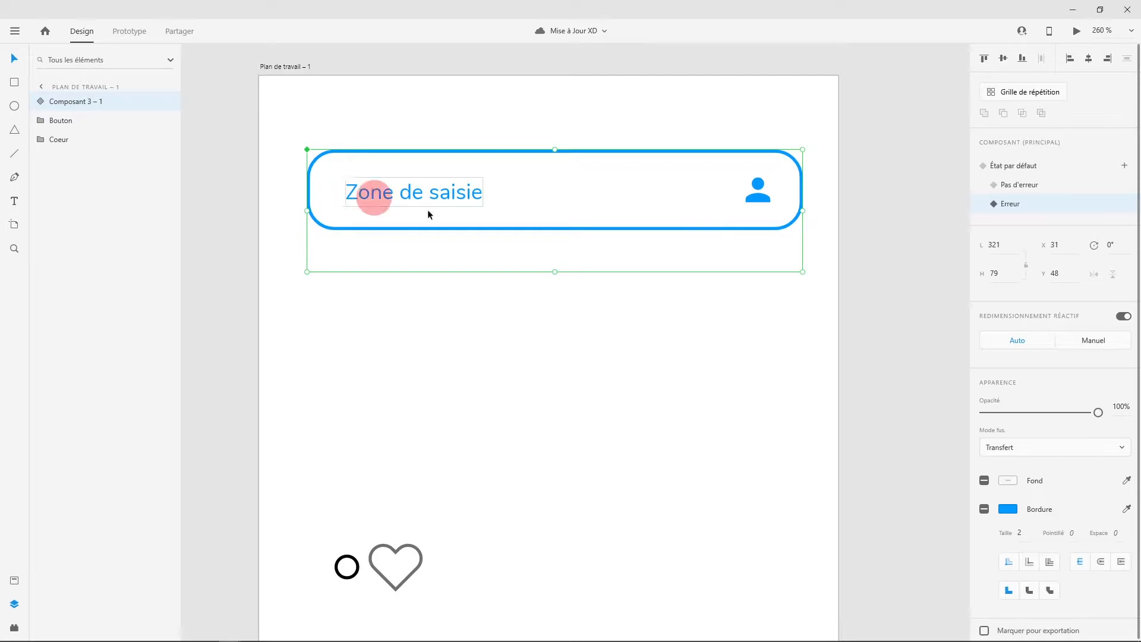
Step: In the "Erreur" state, show the error-24px icon and "Erreur détectée" text and hide the people-24px icon
click(39, 101)
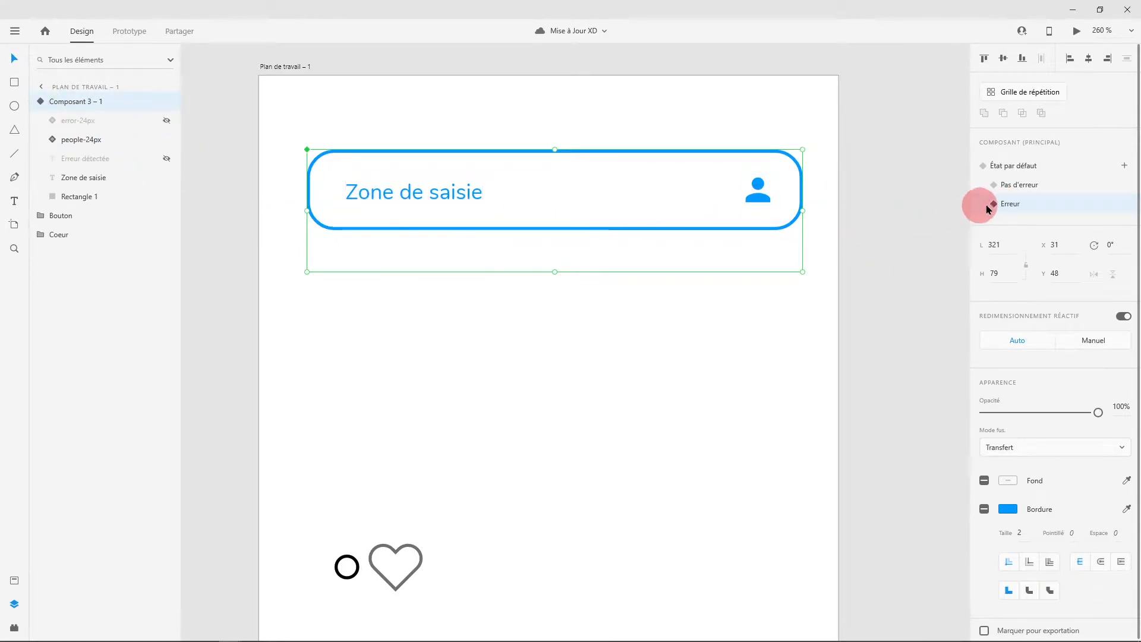
click(167, 121)
click(167, 159)
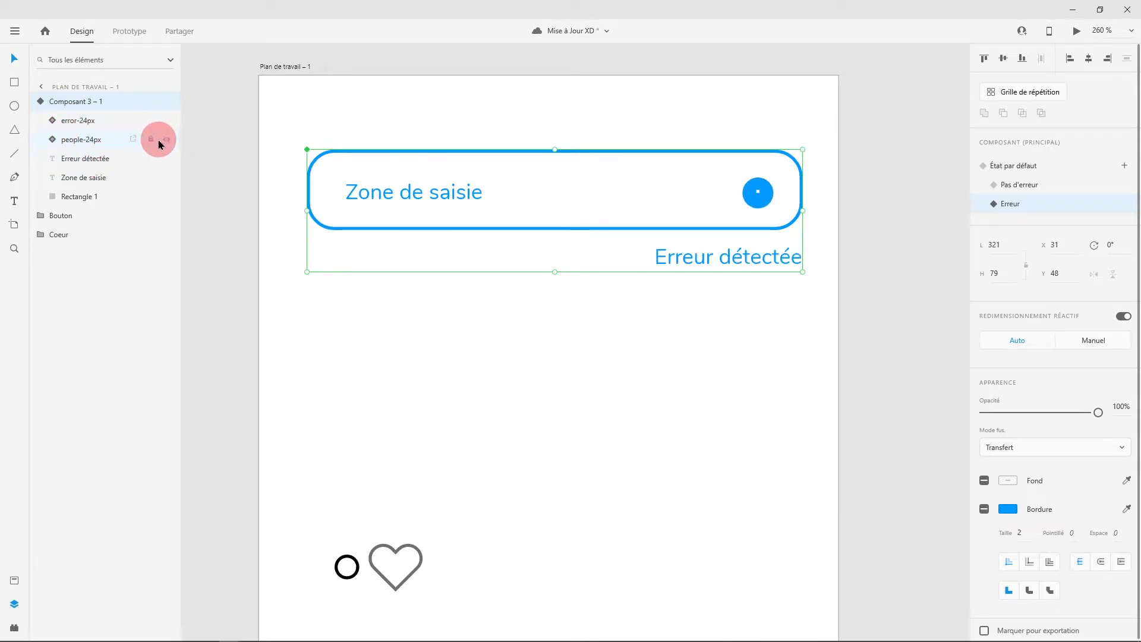
click(167, 140)
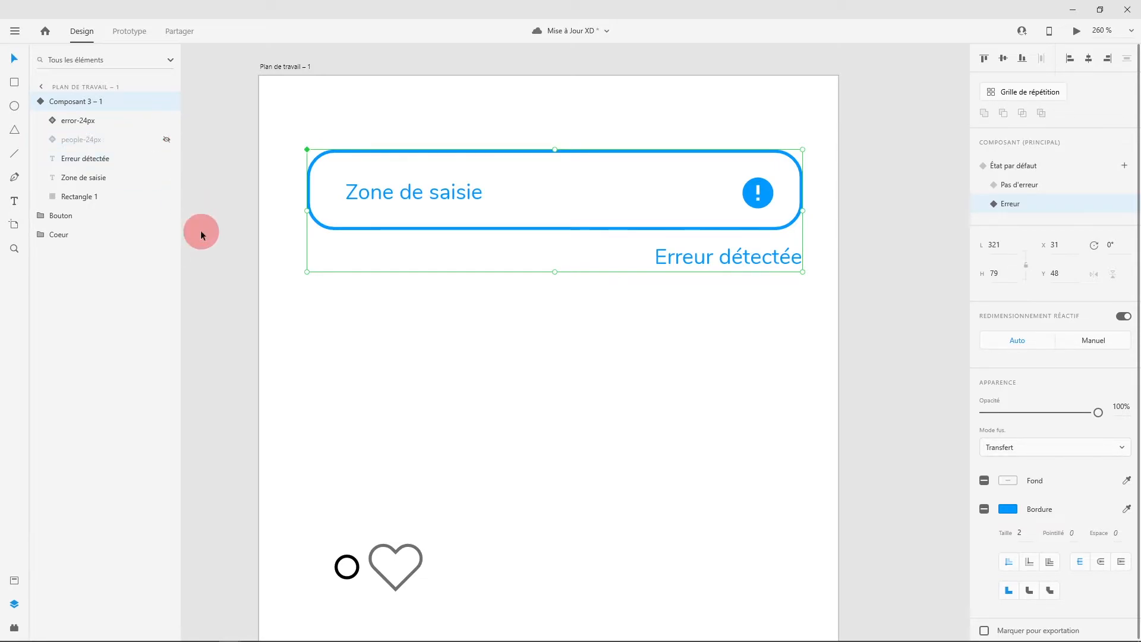
click(486, 346)
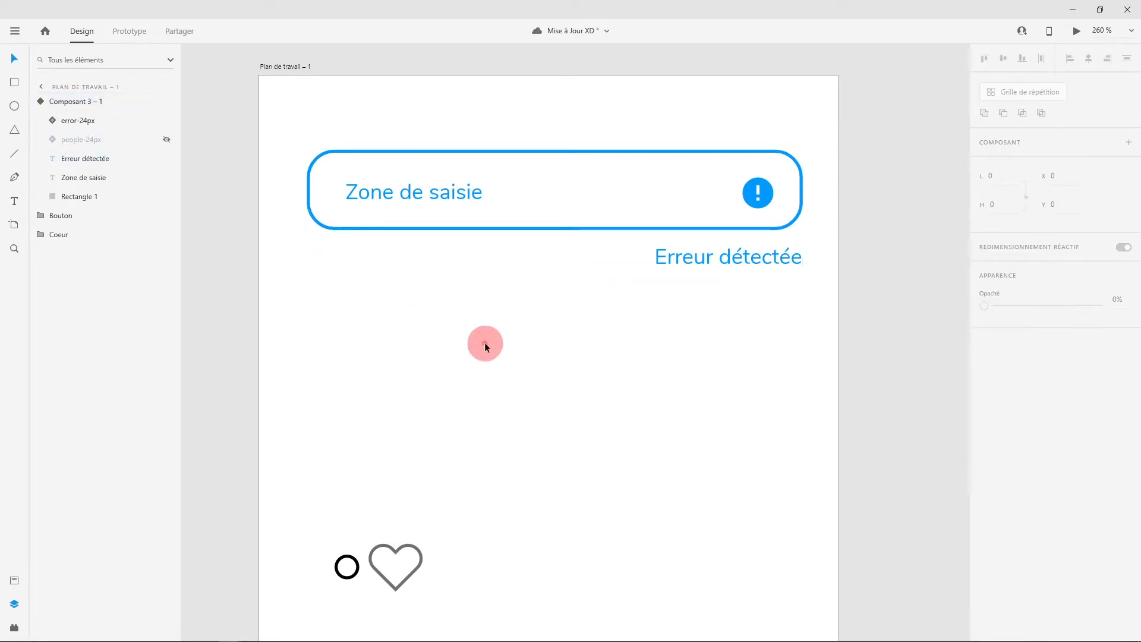
Step: Preview the component's default and "Pas d'erreur" states
click(461, 201)
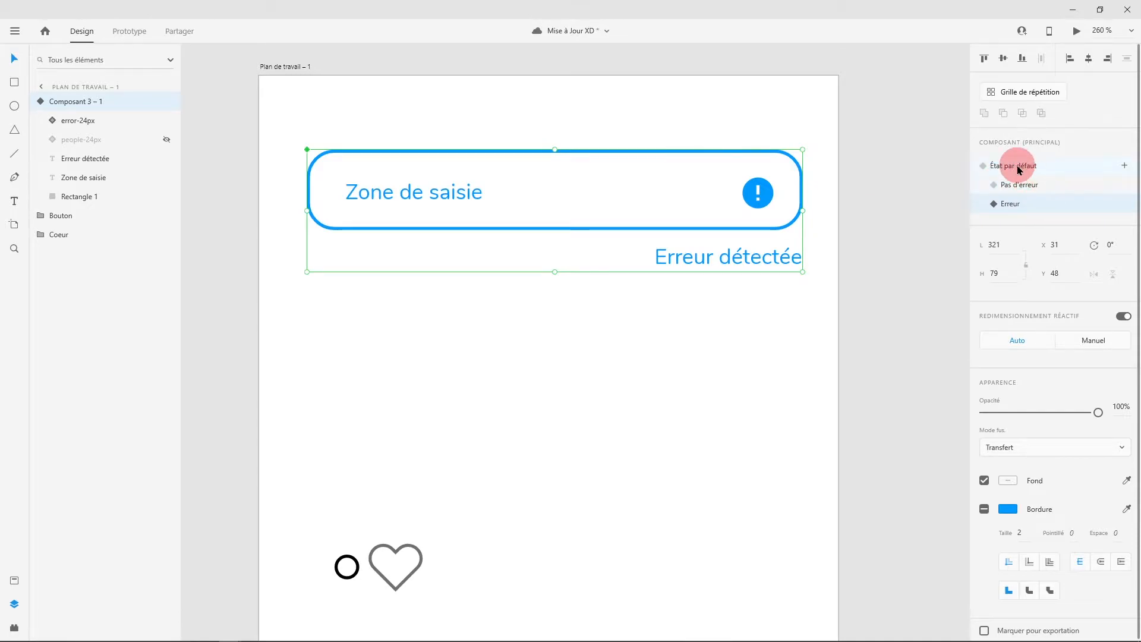
click(1093, 166)
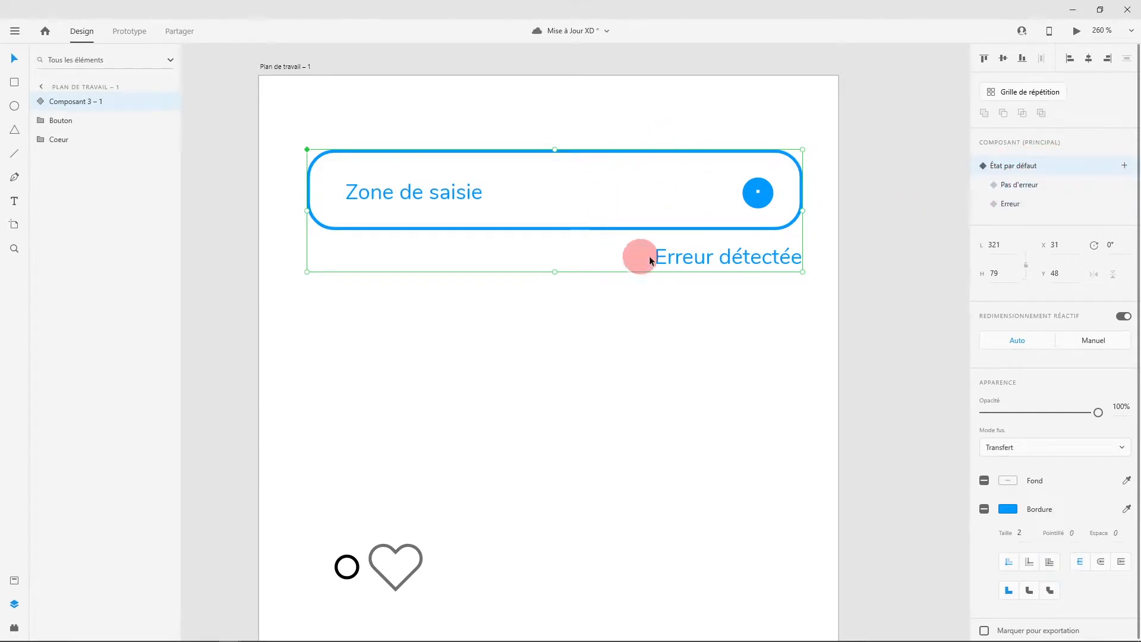
click(1041, 190)
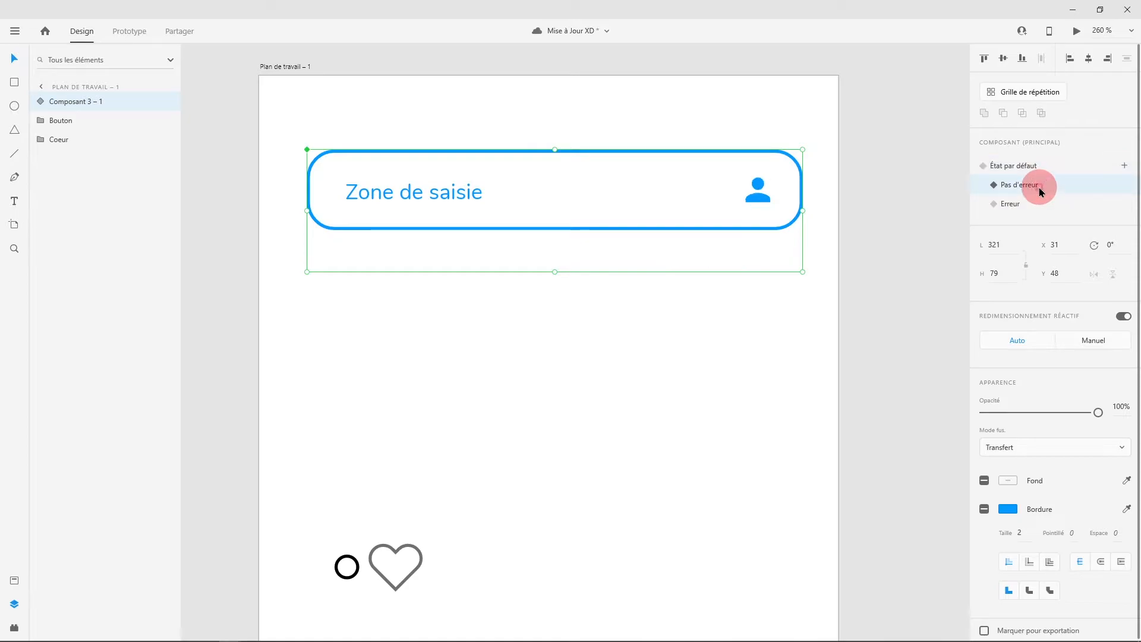
Step: Add another component state based on "Erreur" and name it "Barre plus petite"
click(1014, 205)
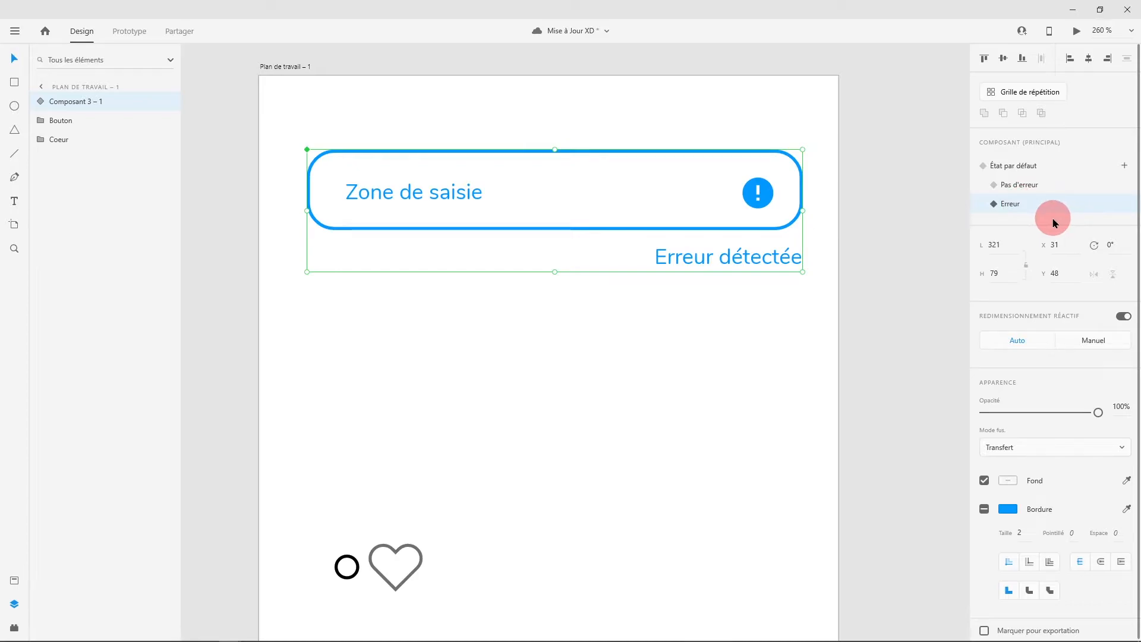
click(1125, 166)
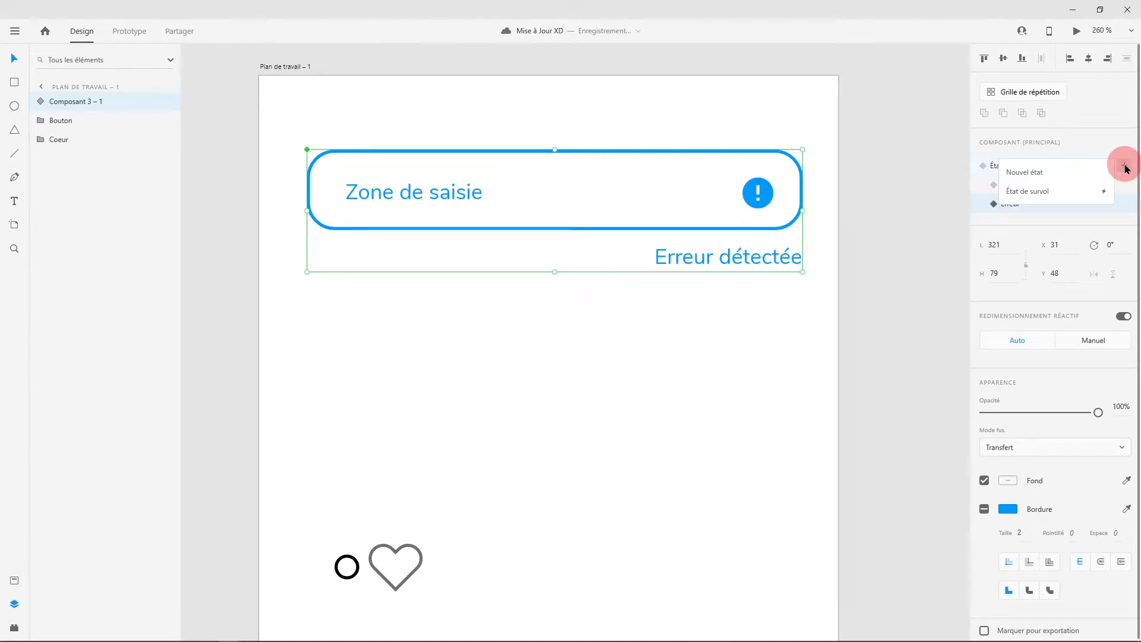
click(1048, 173)
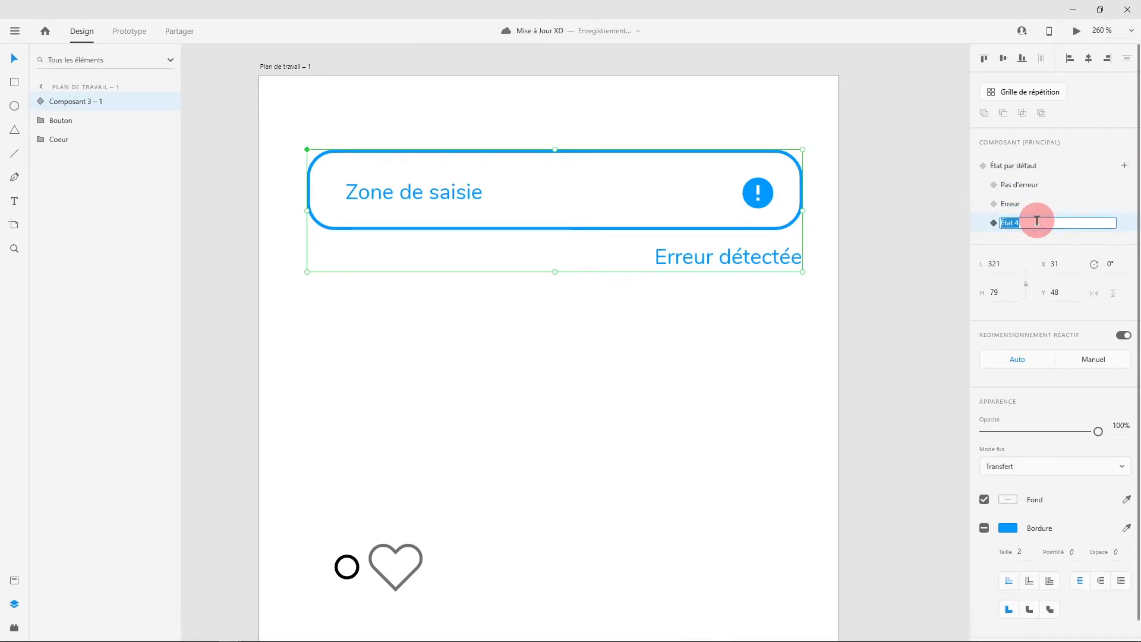
text(Barre plus petite)
key(Return)
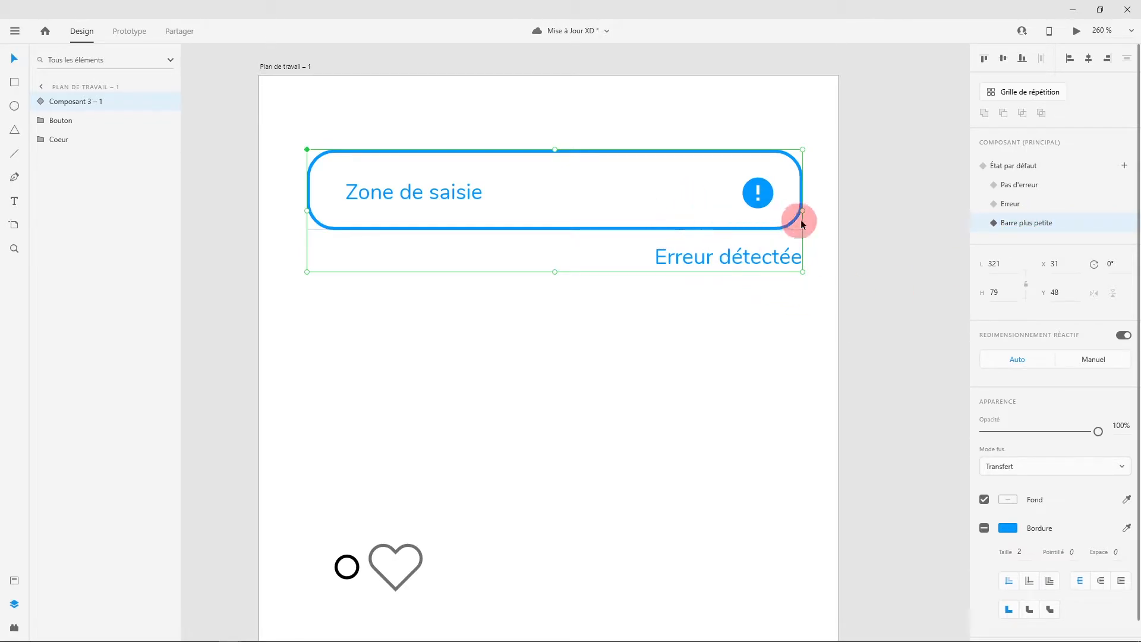
Step: Narrow the component to a width of 232 in the "Barre plus petite" state
drag(803, 211, 664, 207)
double_click(1031, 224)
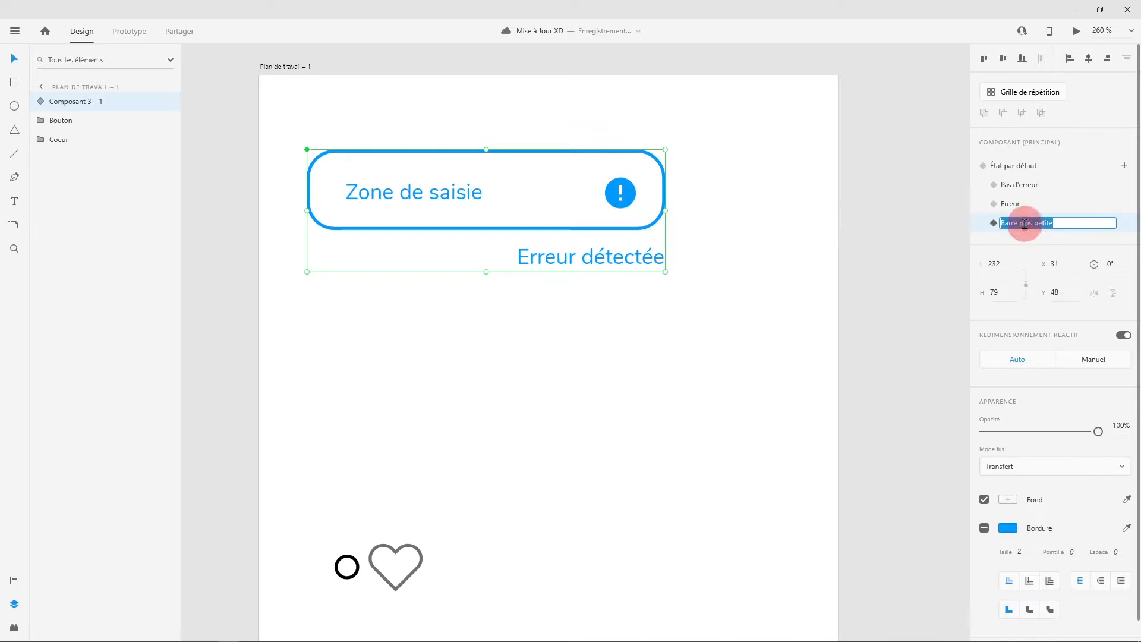
click(785, 360)
click(635, 211)
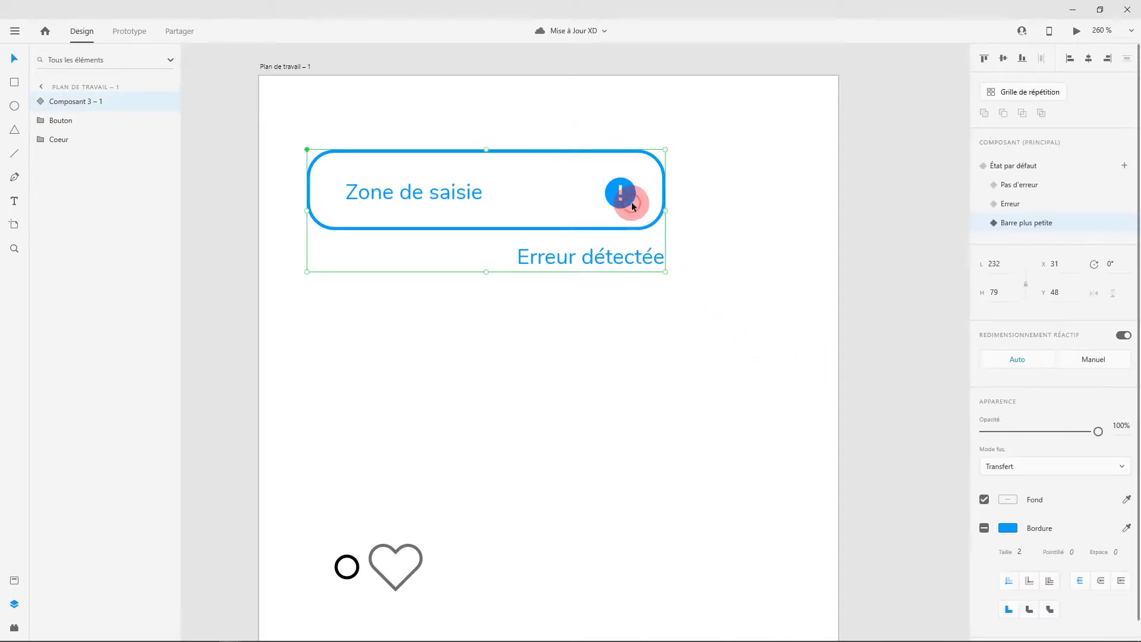
Step: Switch through the default, "Pas d'erreur", "Erreur" and "Barre plus petite" states to compare them
click(1034, 165)
click(1035, 188)
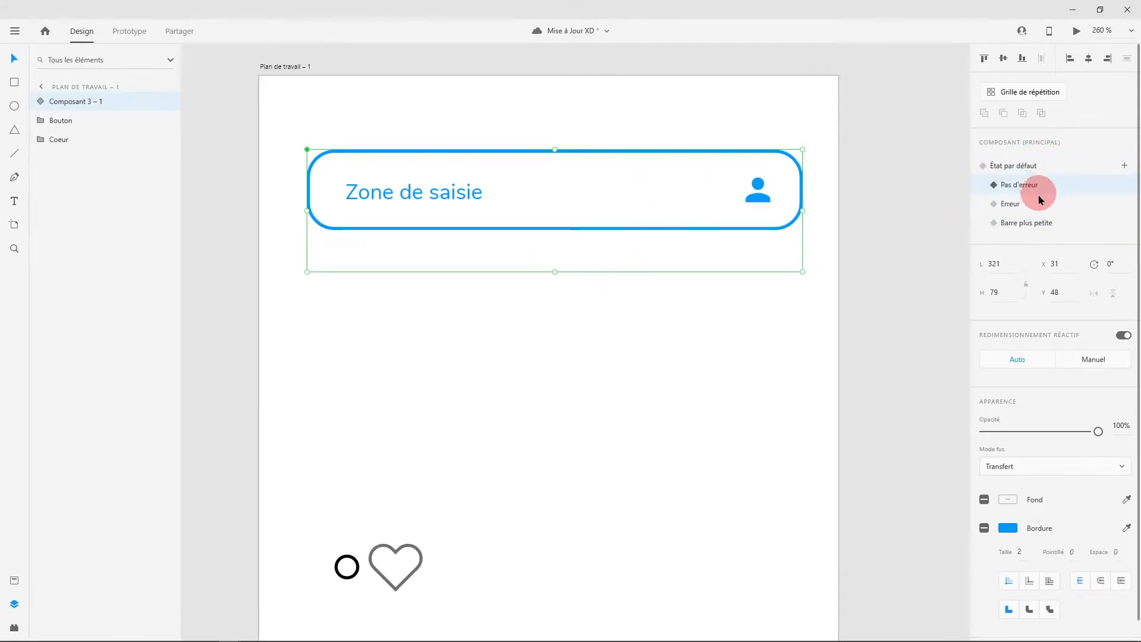
click(1013, 204)
click(1018, 224)
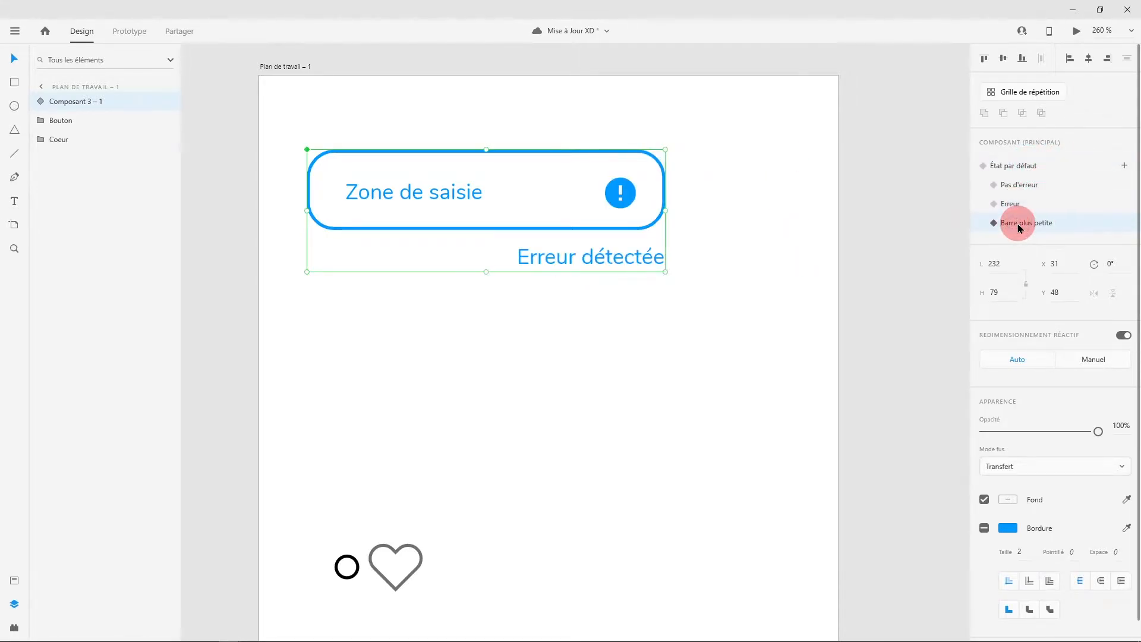
Step: Add another component state based on "Barre plus petite" and name it "Barre pas d'erreur plus petite"
click(1125, 167)
click(1037, 173)
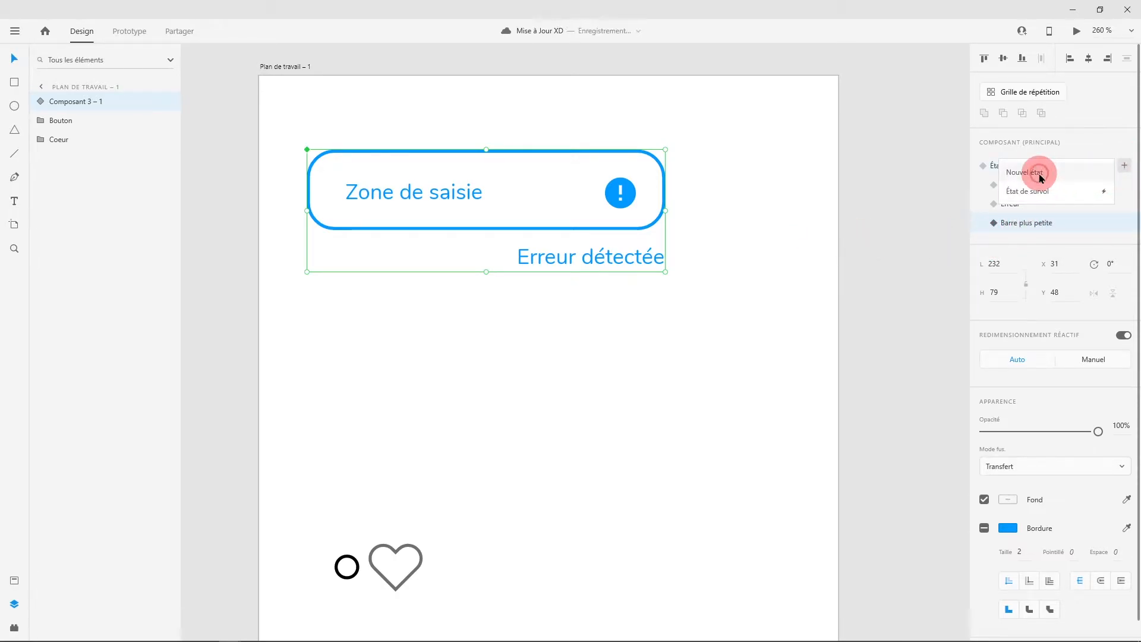
text(Barre pas d'erreur plus petite)
key(Return)
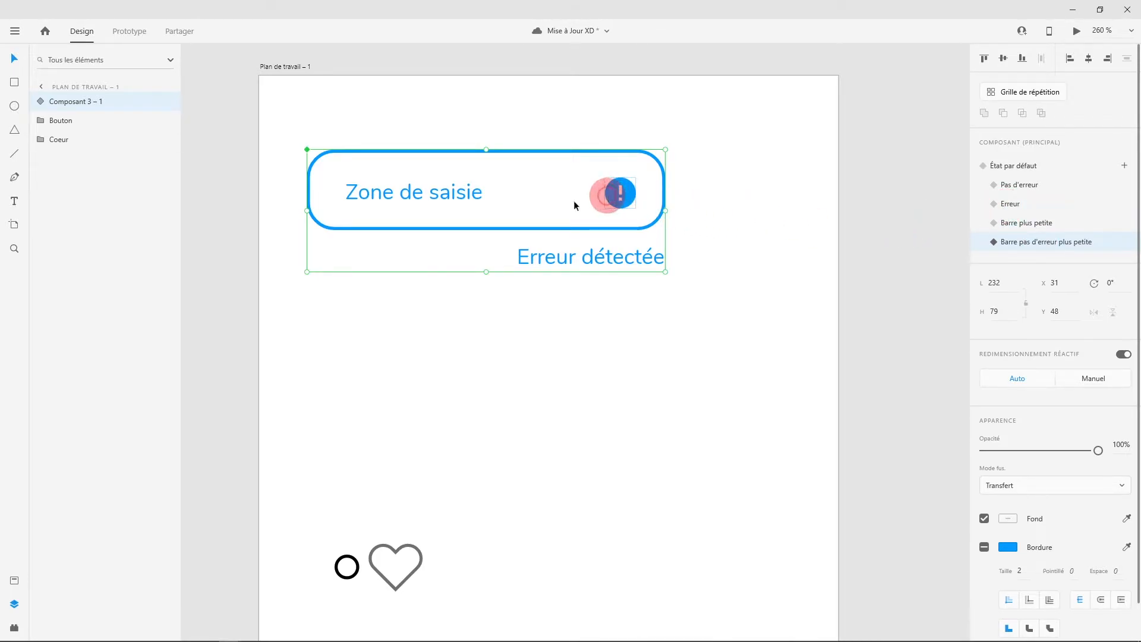
Step: In the new state, hide the error-24px icon and the "Erreur détectée" text and show the people-24px icon
click(41, 101)
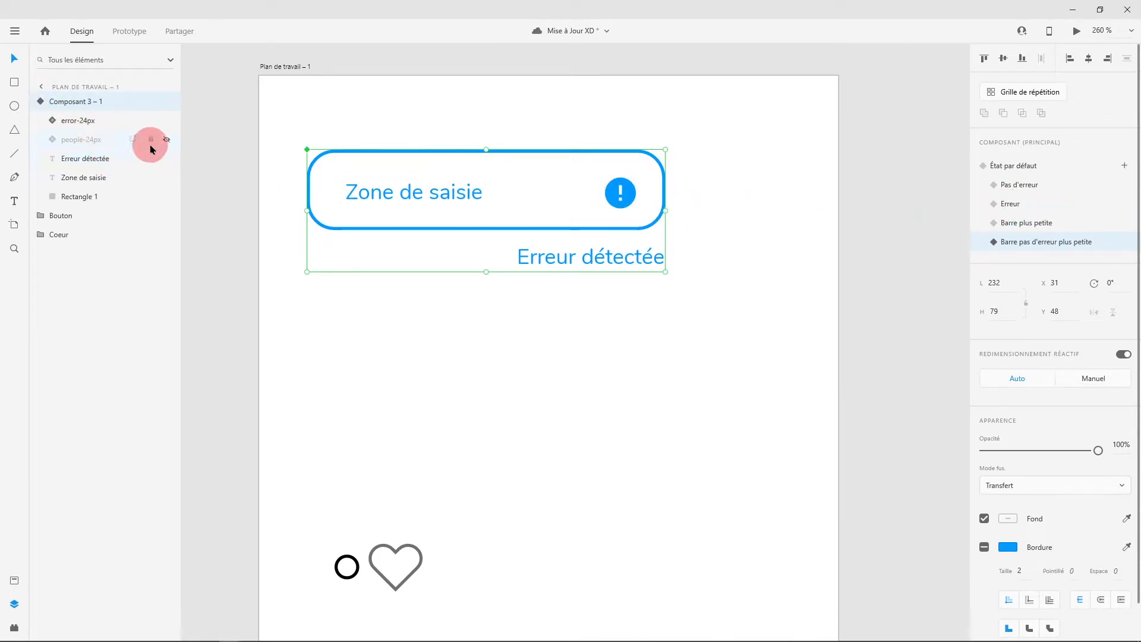
click(166, 121)
click(166, 158)
click(462, 347)
click(615, 217)
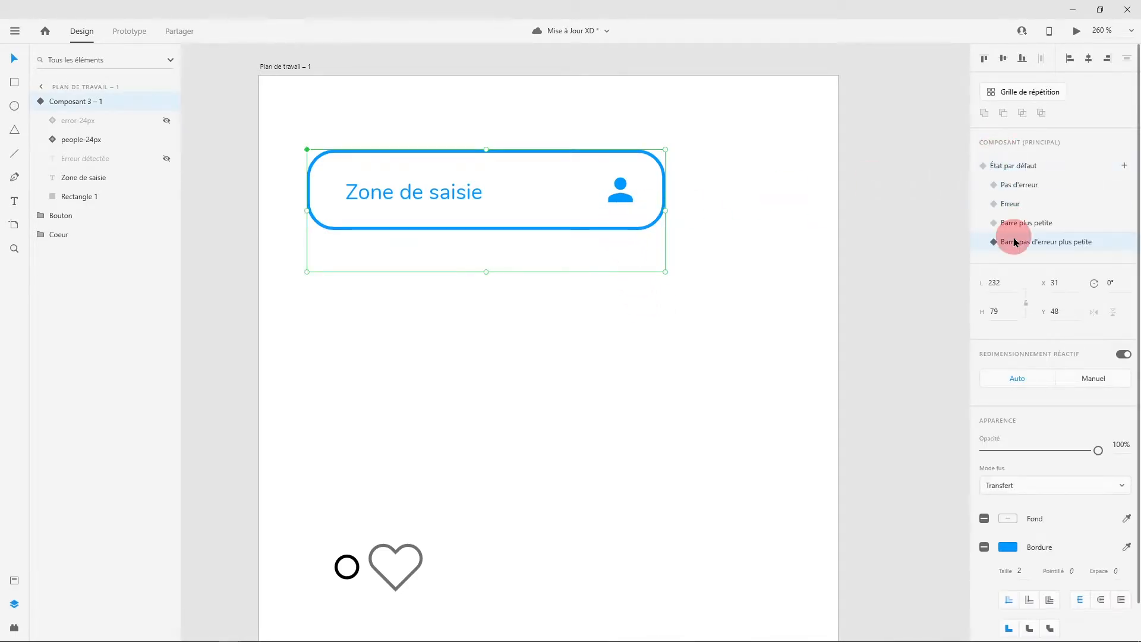
Step: Delete the main input field component from the artboard
click(732, 348)
click(445, 179)
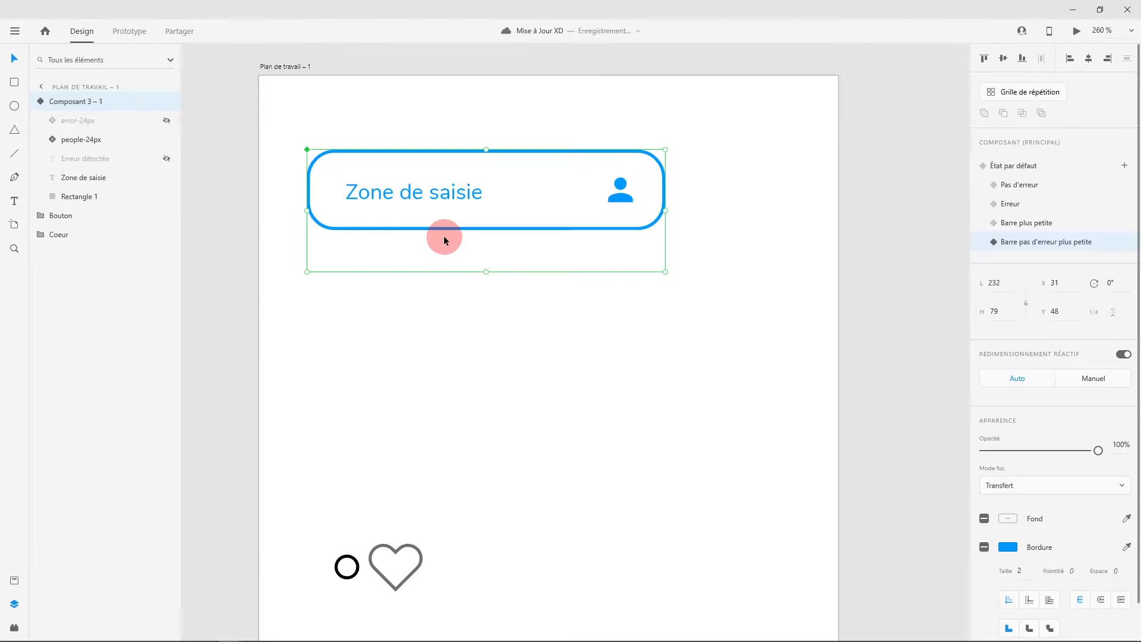
key(Delete)
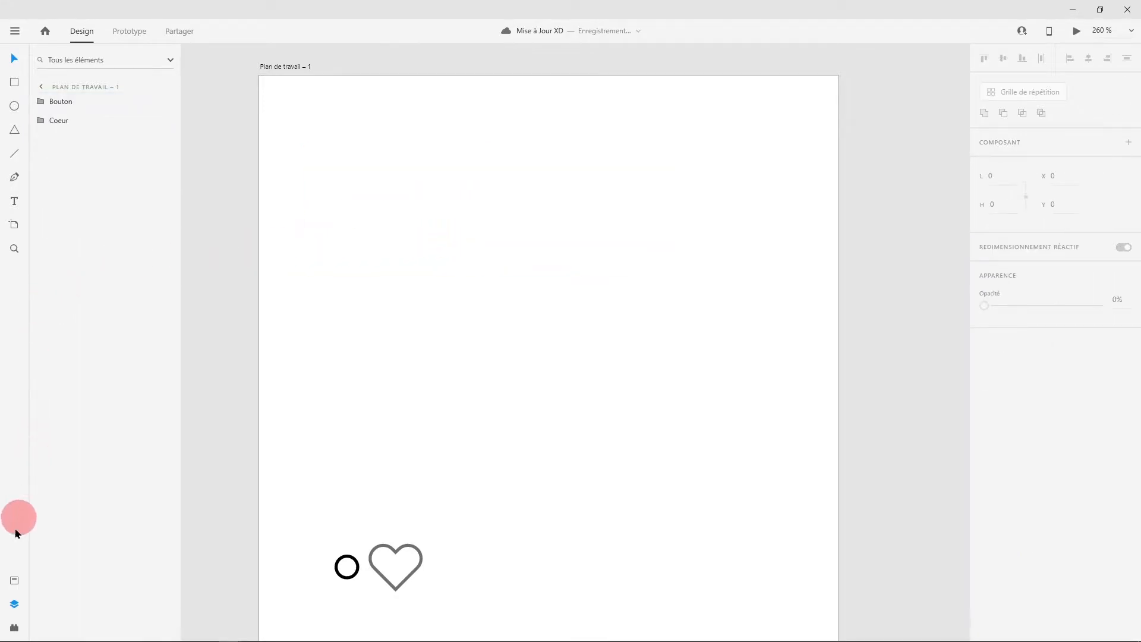
Step: Place an instance of Composant 3 from the document assets near the artboard's upper edge, at about X 27, Y 33
click(14, 580)
click(84, 183)
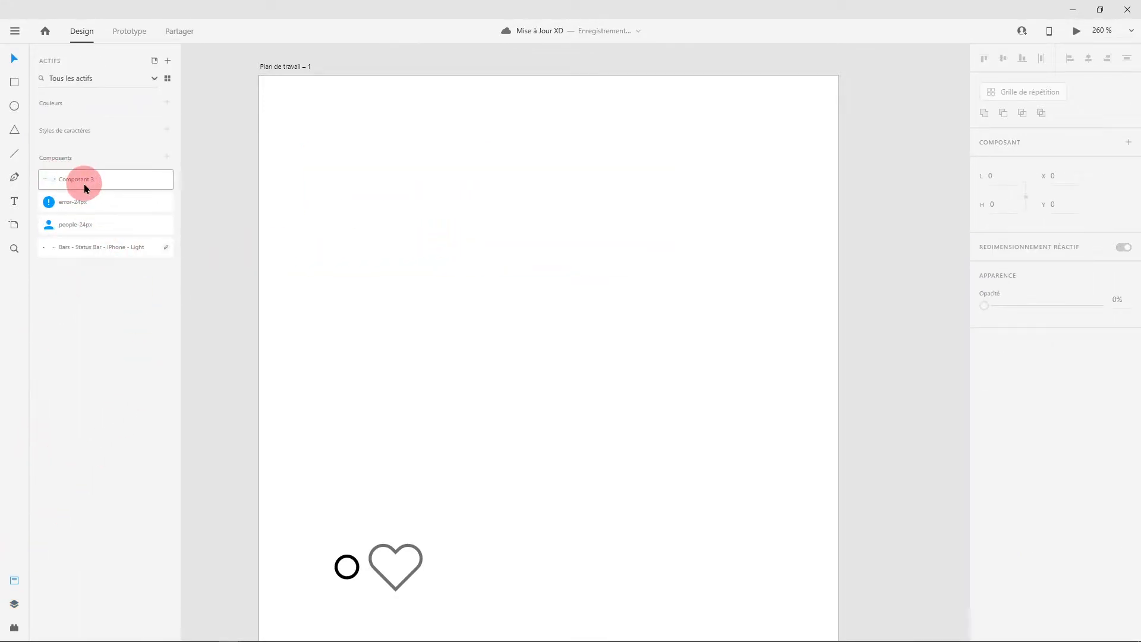
drag(84, 189, 435, 177)
drag(449, 126, 438, 190)
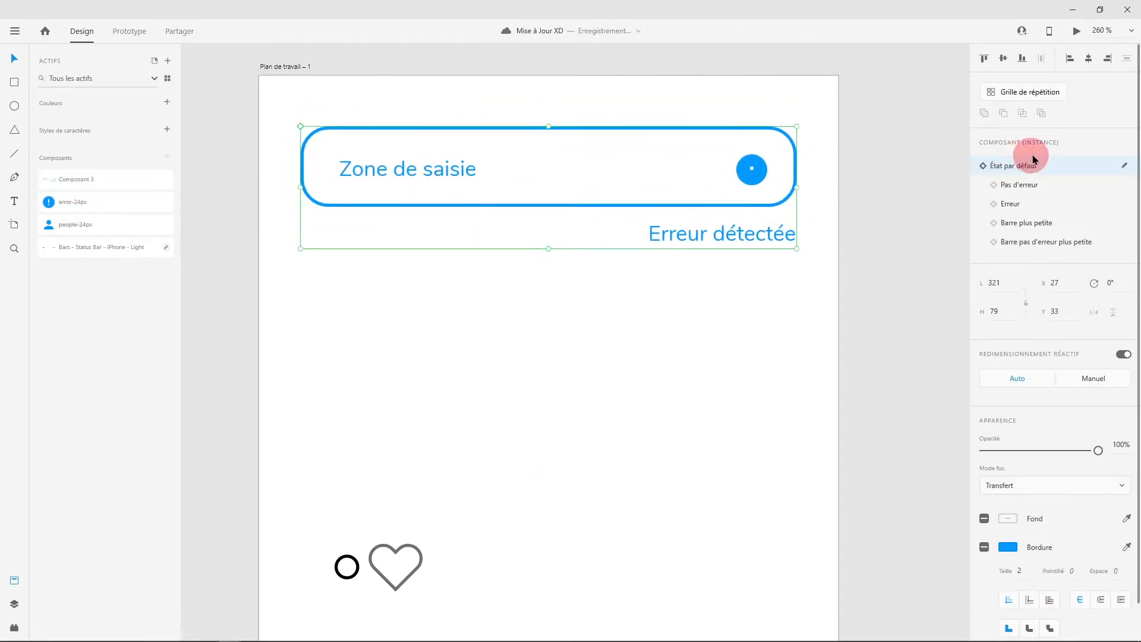
Step: Switch the instance through the "Pas d'erreur", "Erreur", "Barre plus petite" and "Barre pas d'erreur plus petite" states
click(1016, 190)
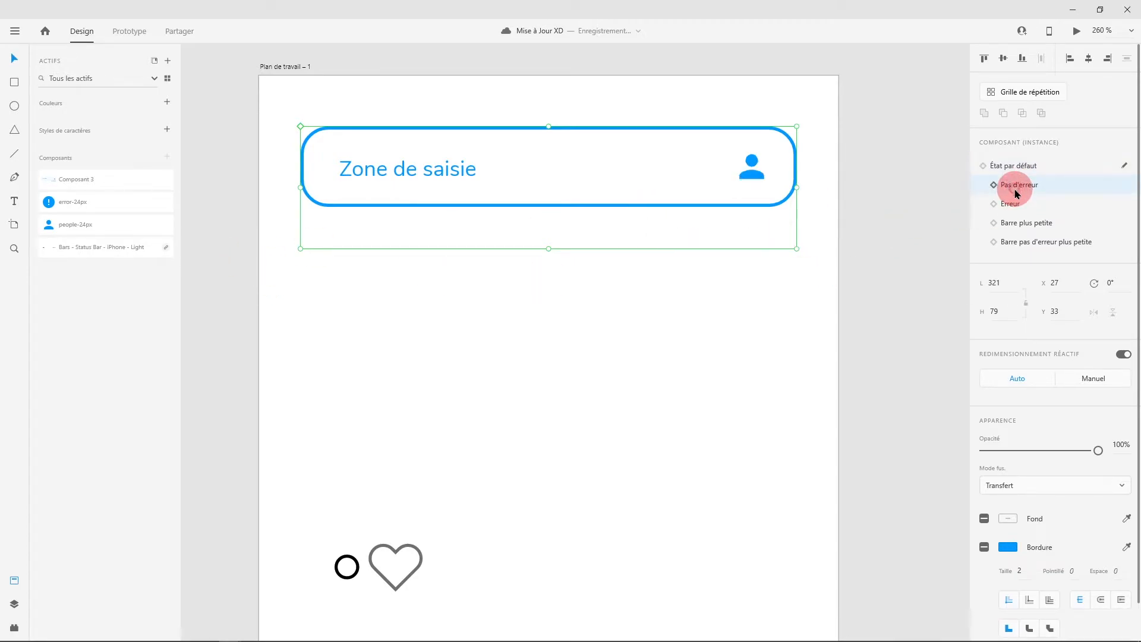
click(1011, 204)
click(1028, 224)
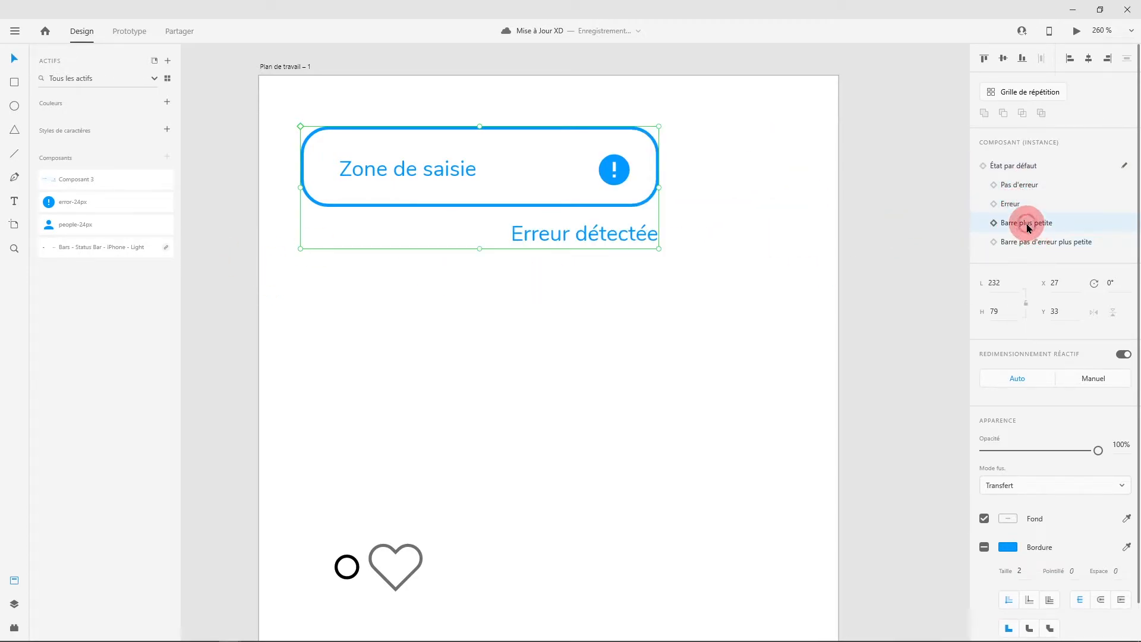
click(1032, 243)
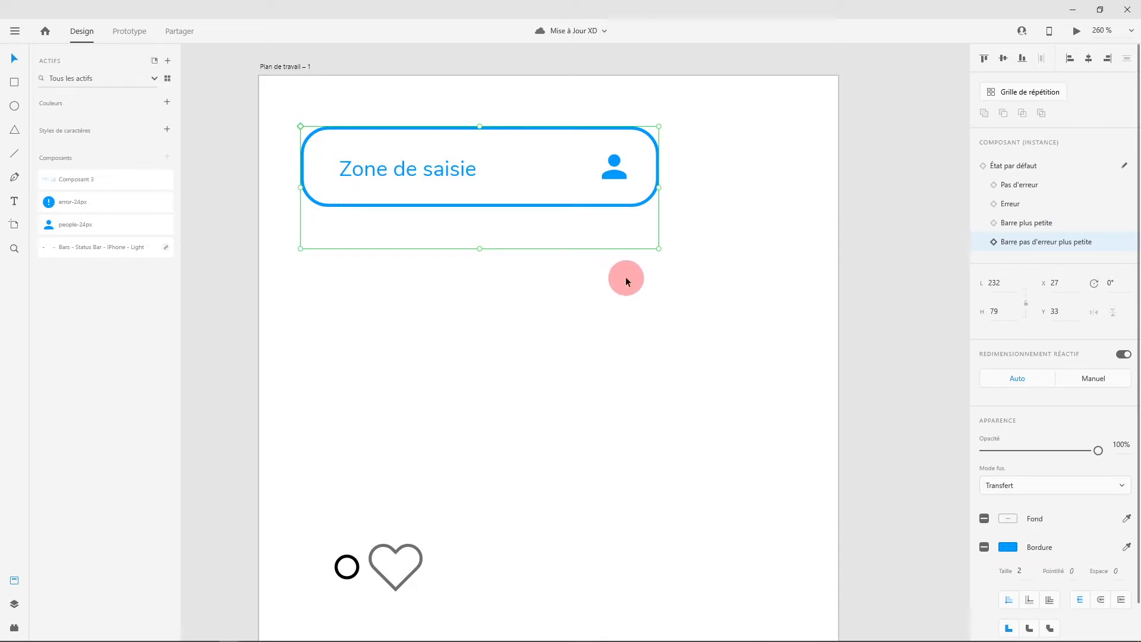
Step: Locate the instance's main component, go back to the artboard and set the instance to its default state
scroll(630, 277, up, 1)
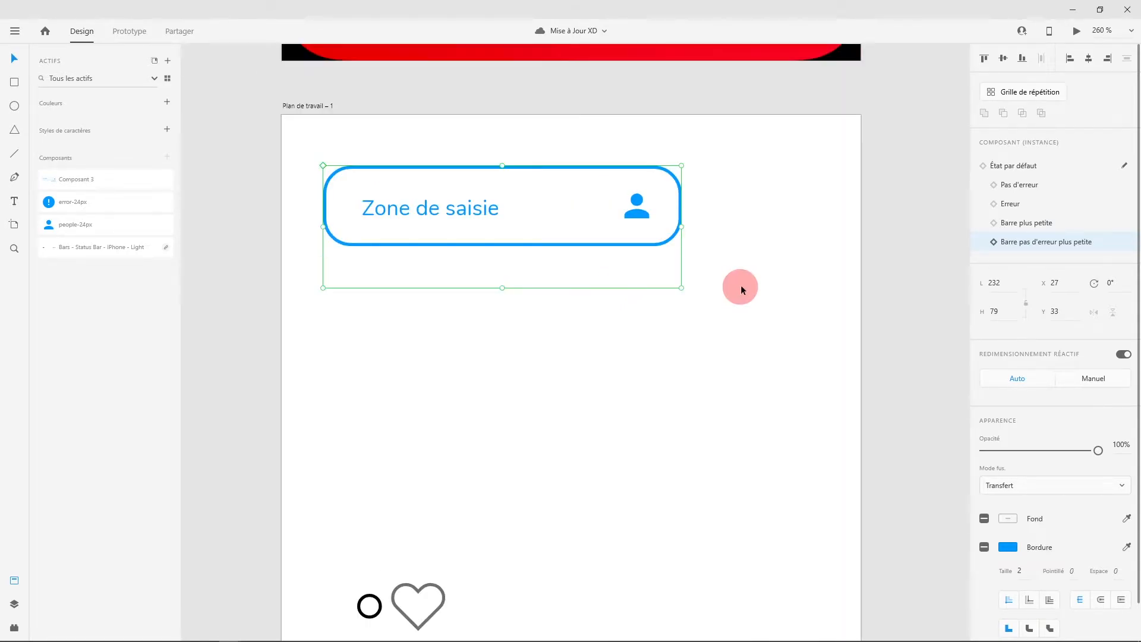
click(1125, 170)
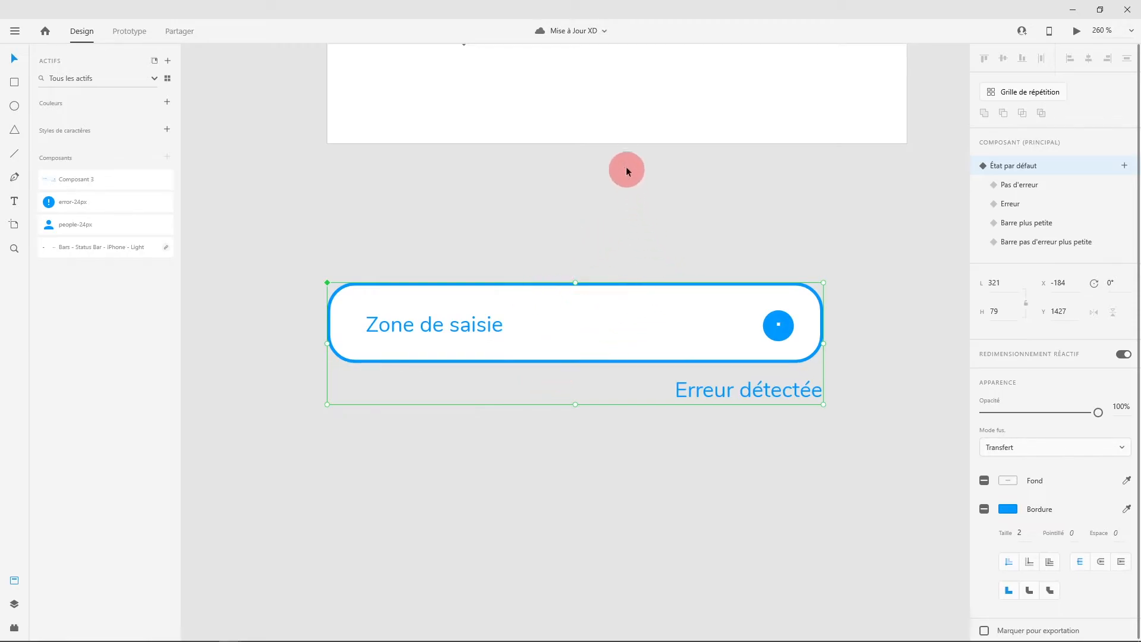
drag(627, 163, 596, 476)
drag(651, 237, 647, 293)
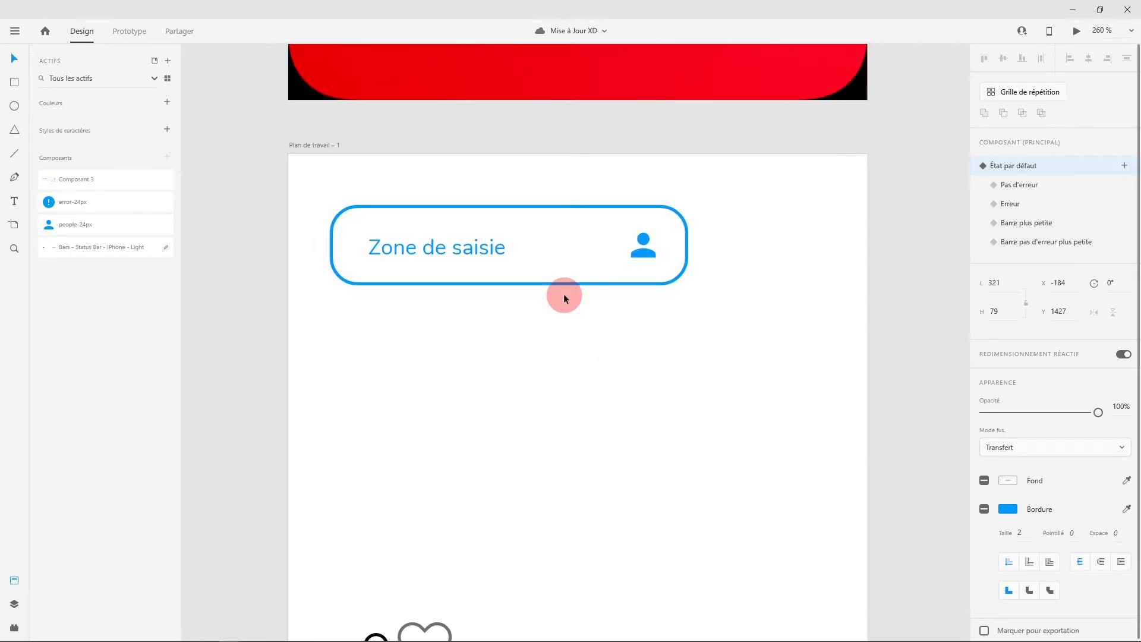
click(569, 320)
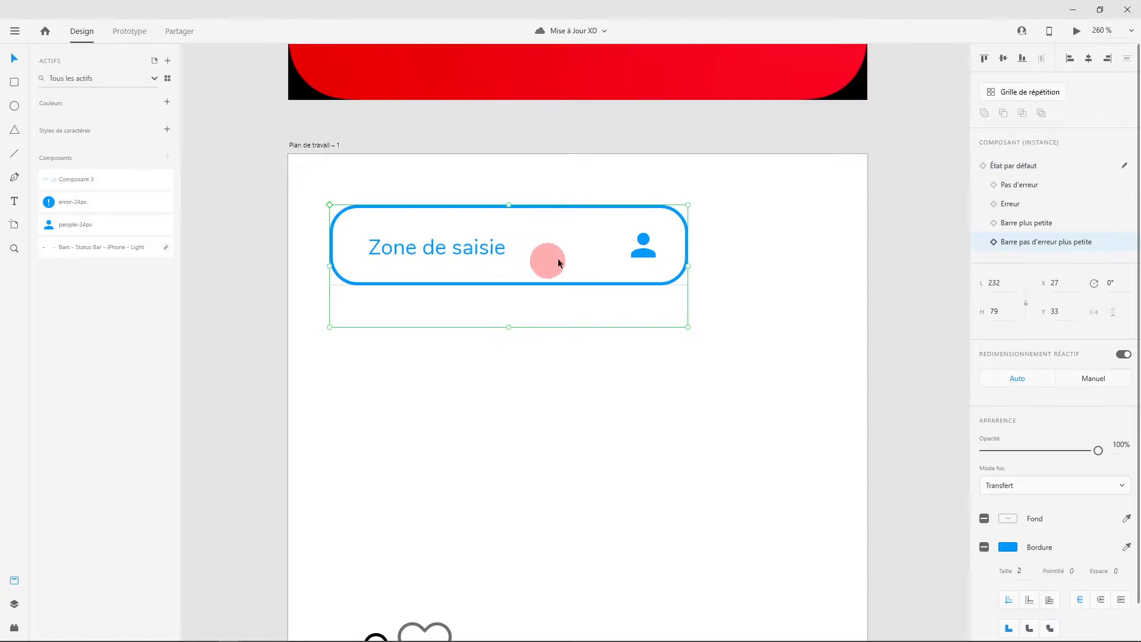
click(993, 165)
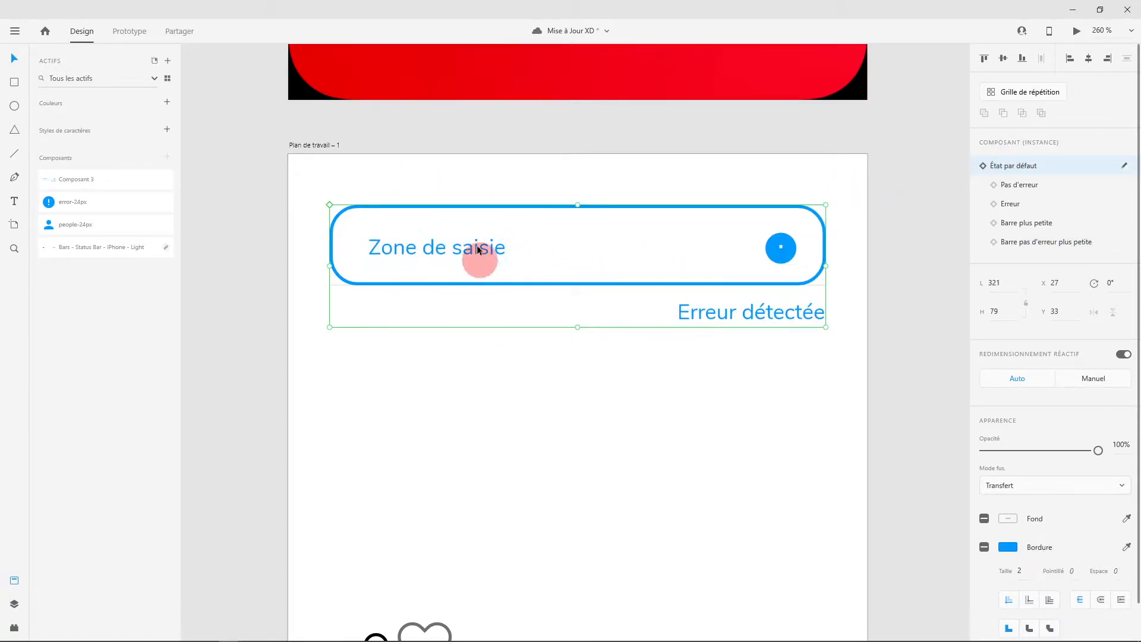
Step: Go to the main component again and examine which types of state can be added to it
click(1123, 170)
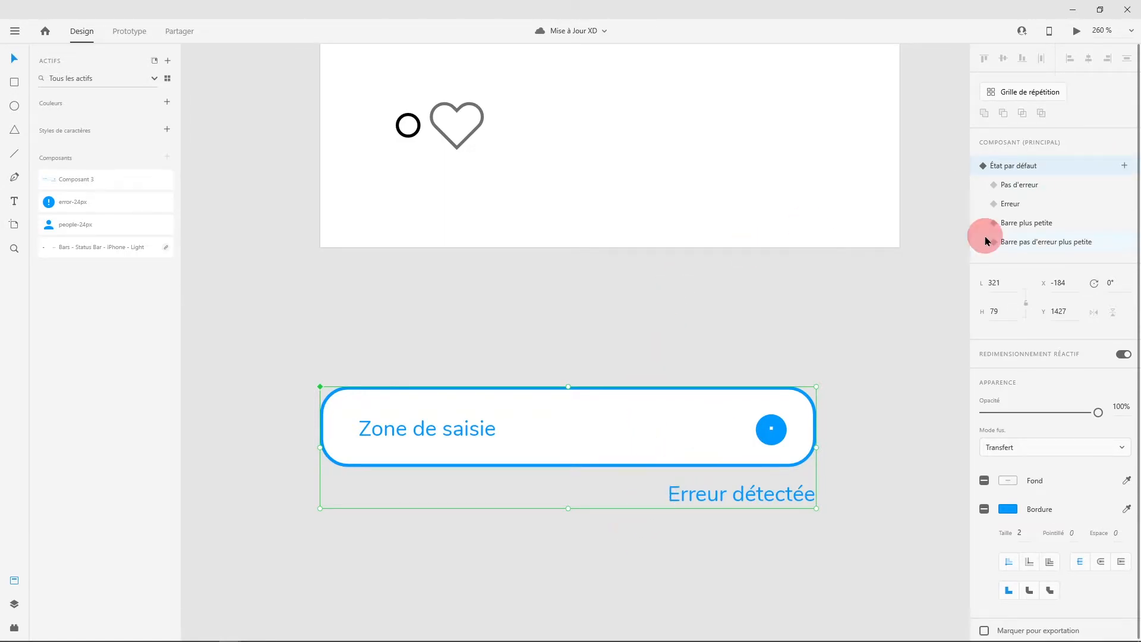
click(1124, 167)
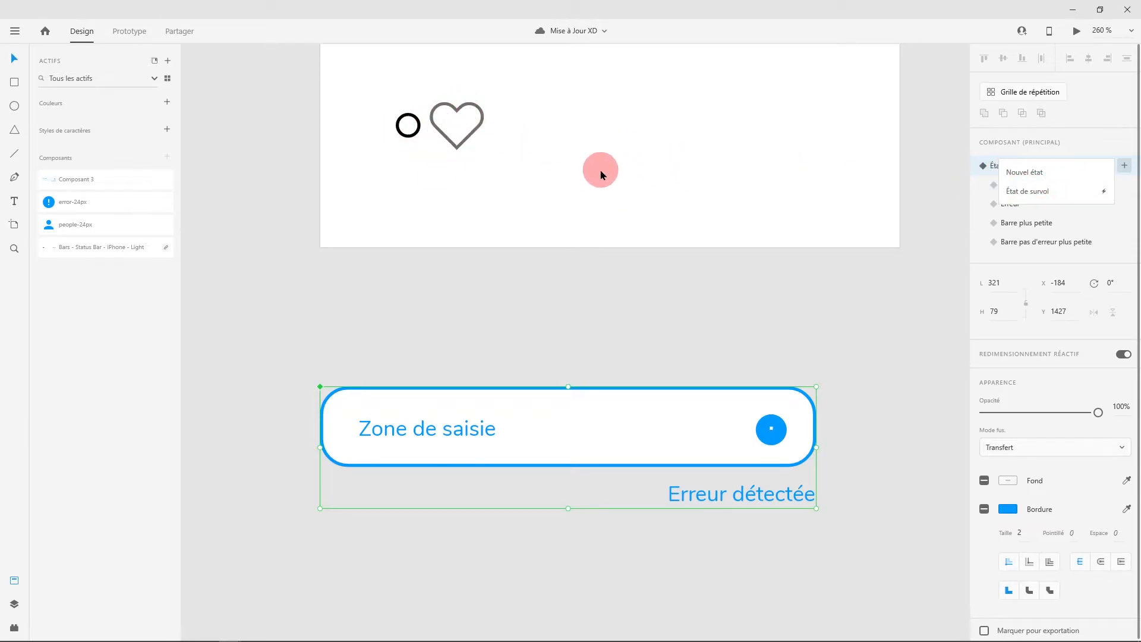
click(554, 143)
Step: Move the heart up below the input field to X 46, Y 145 and turn it into a component
drag(521, 150, 468, 231)
scroll(468, 230, up, 3)
click(468, 230)
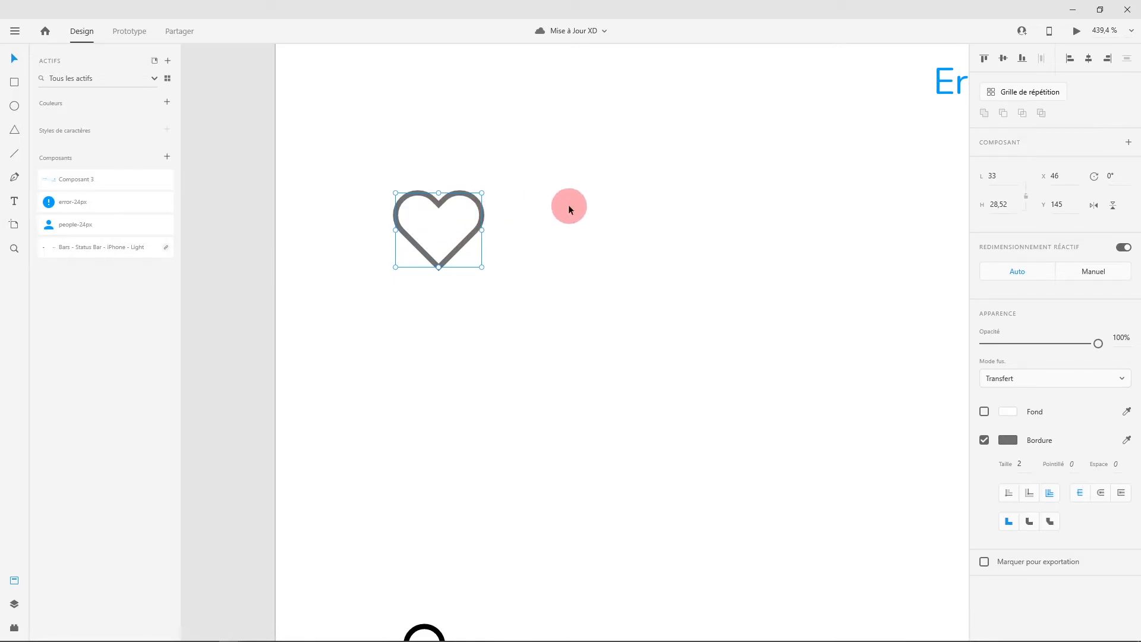
click(527, 225)
click(463, 245)
click(167, 156)
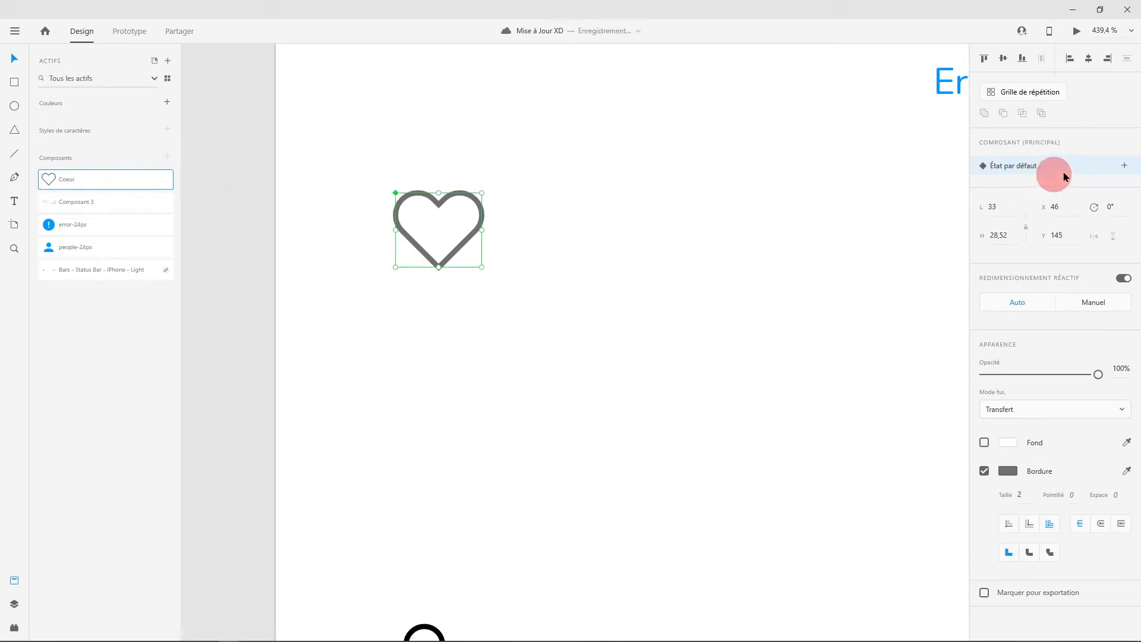
Step: Add a hover state ("État de survol") to the heart component and set its border colour to #FF0000
click(1126, 167)
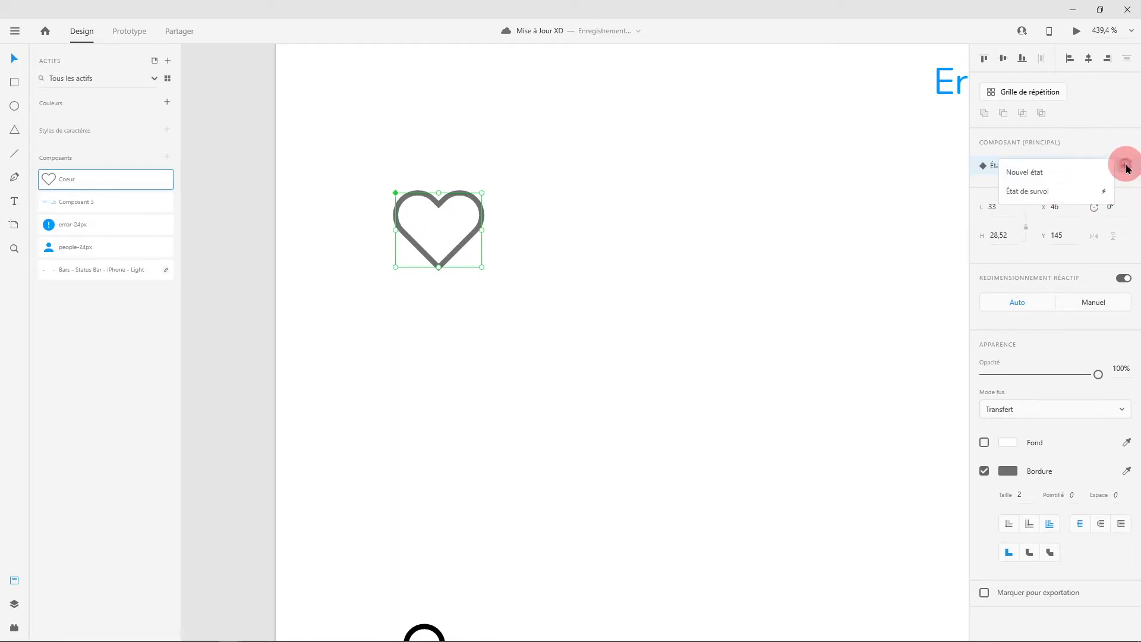
click(1023, 196)
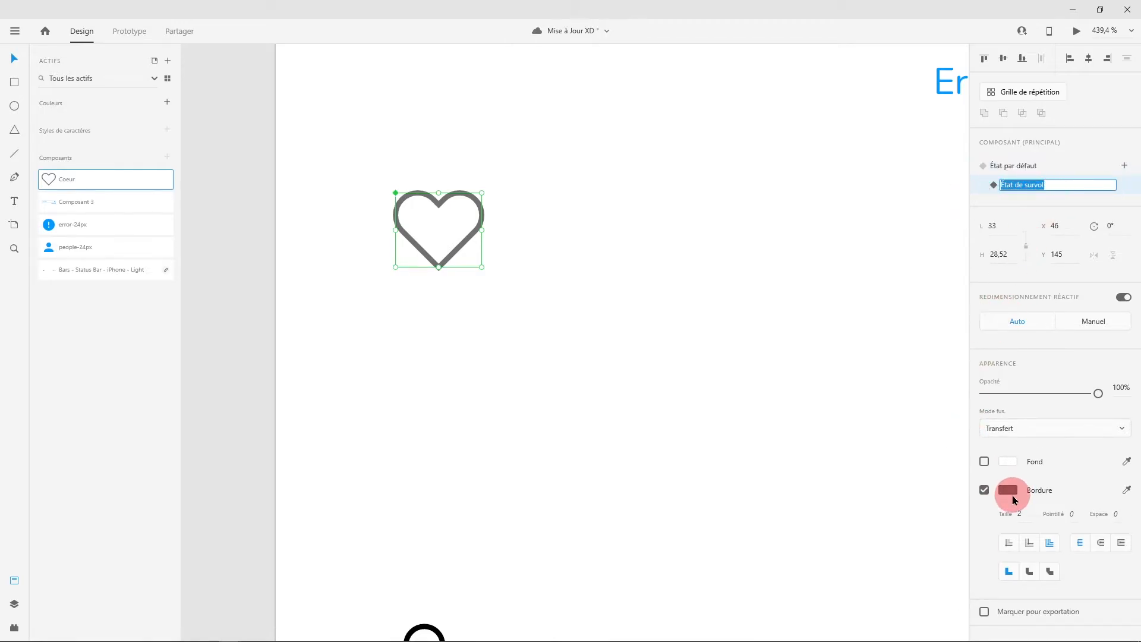
click(1007, 490)
drag(895, 440, 953, 393)
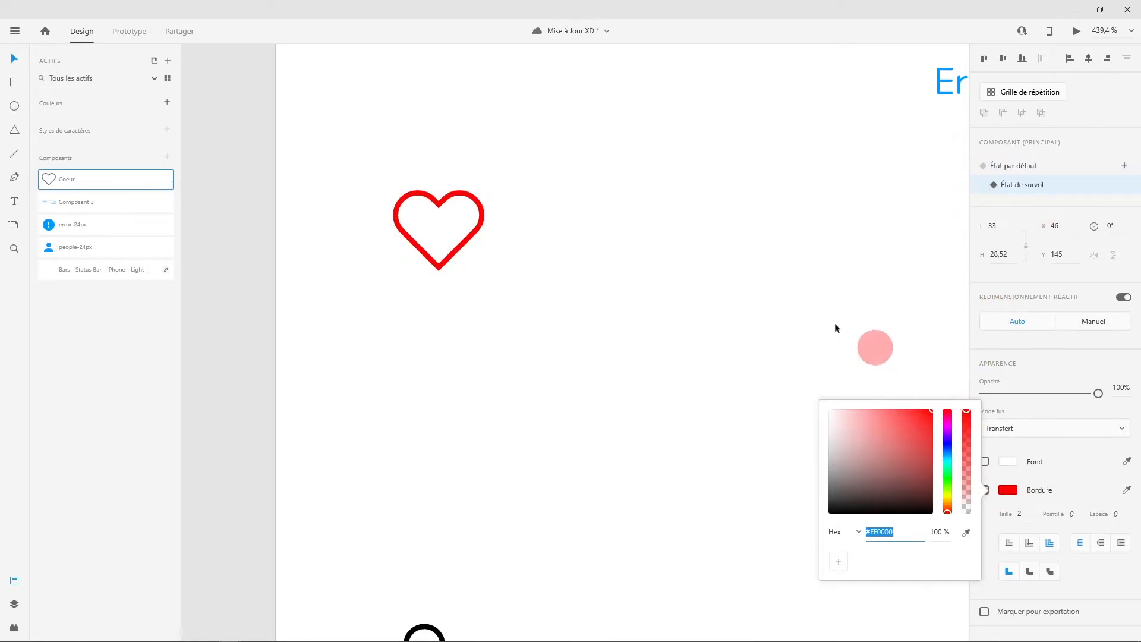
click(744, 252)
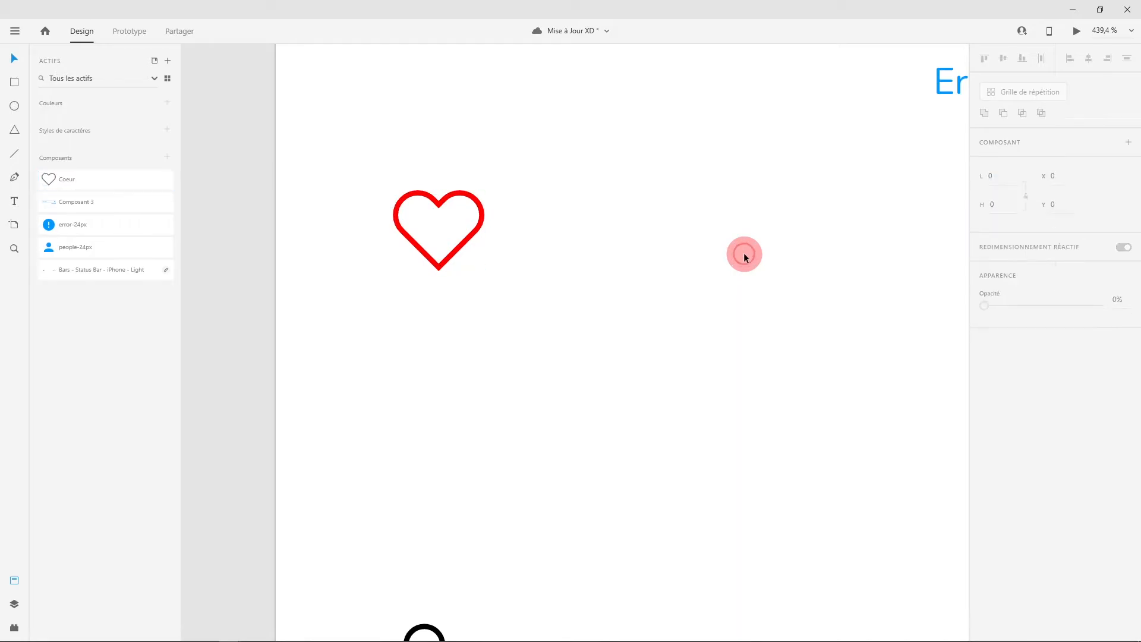
Step: Examine the interaction settings of the heart's default state in Prototype mode
click(482, 208)
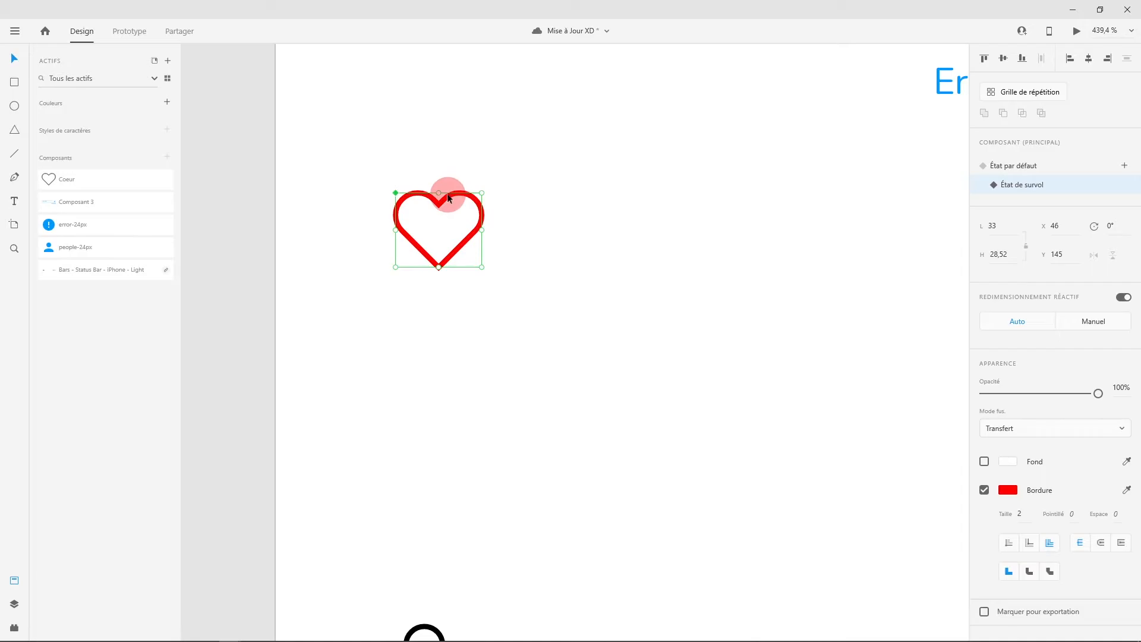
click(129, 33)
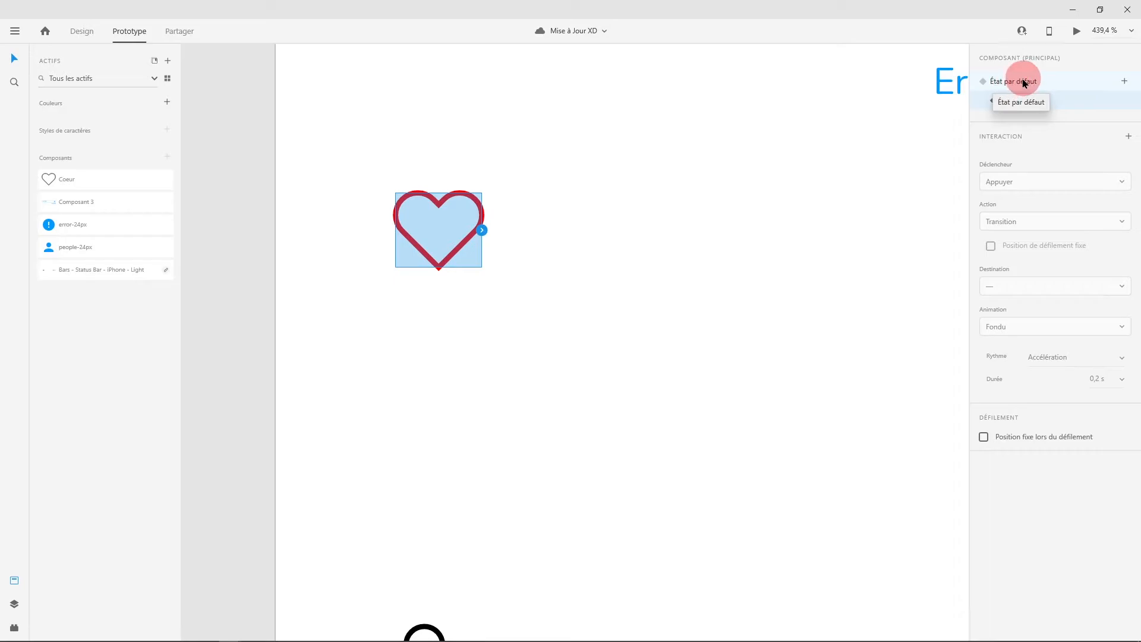
click(1015, 83)
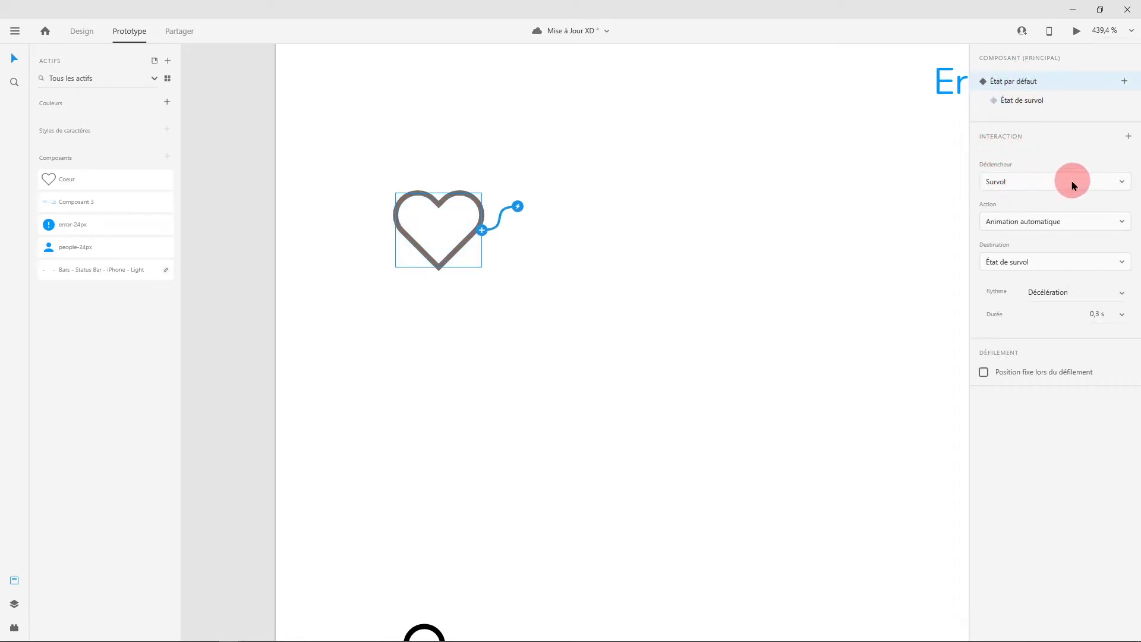
click(1129, 184)
click(1131, 186)
Step: Preview the prototype to test the heart's hover state, and return to Design mode
click(1077, 37)
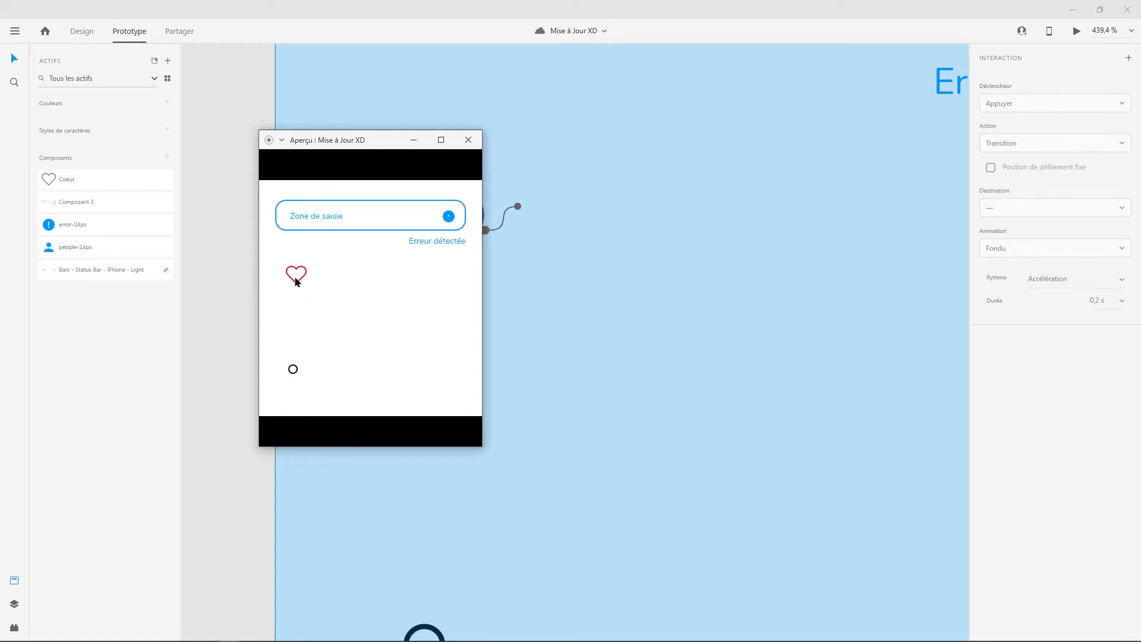
click(281, 92)
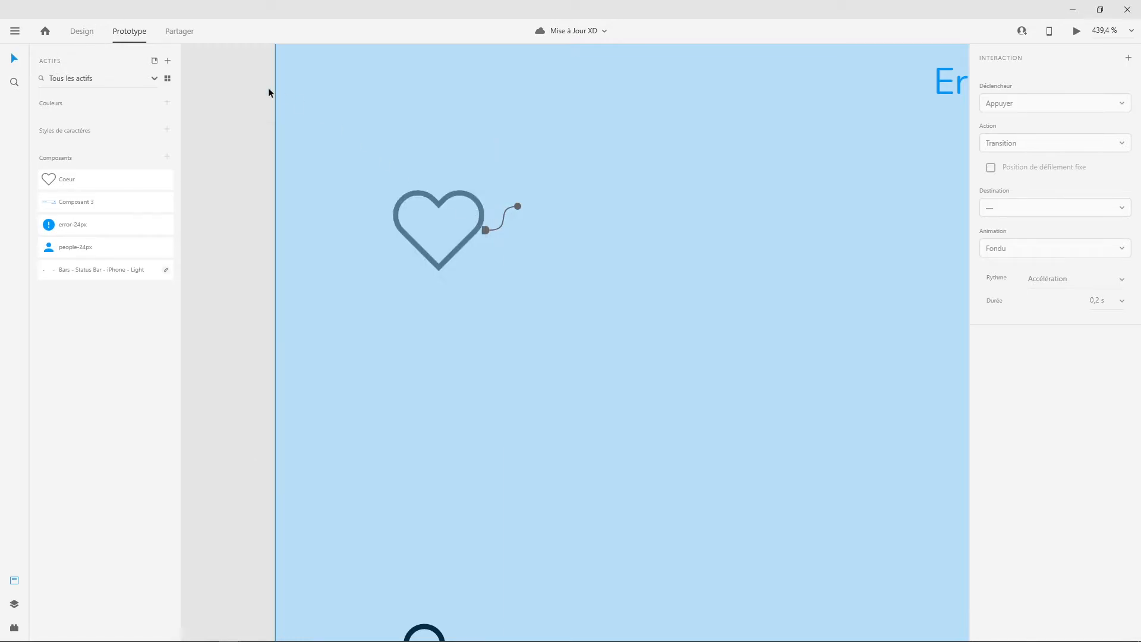
click(88, 37)
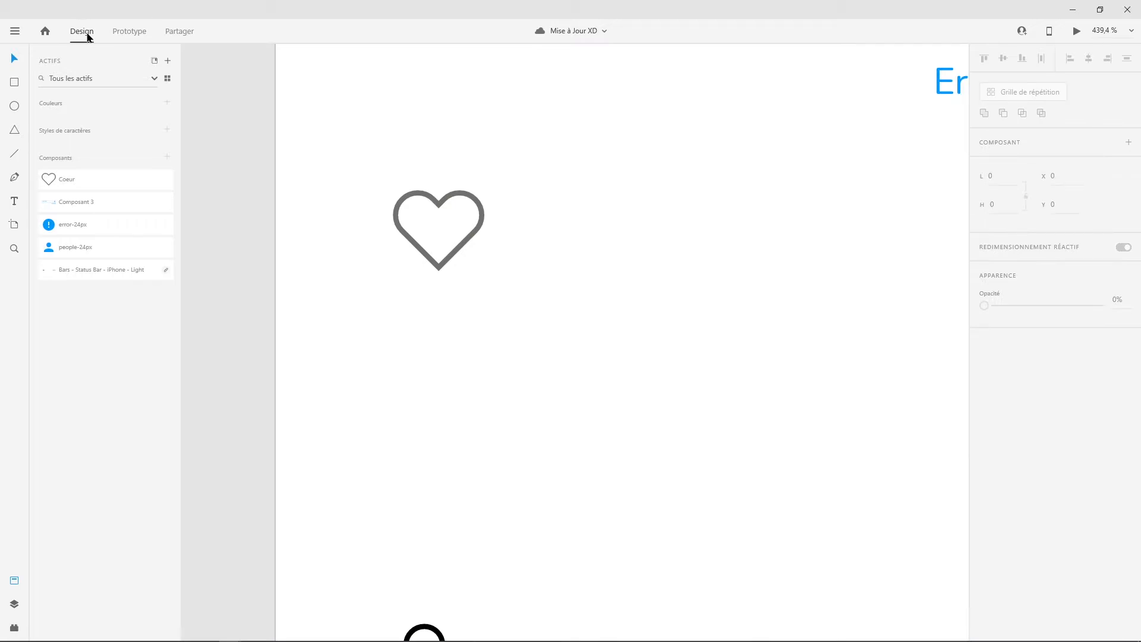
Step: Add a new regular state to the heart component and name it "Actif"
click(473, 235)
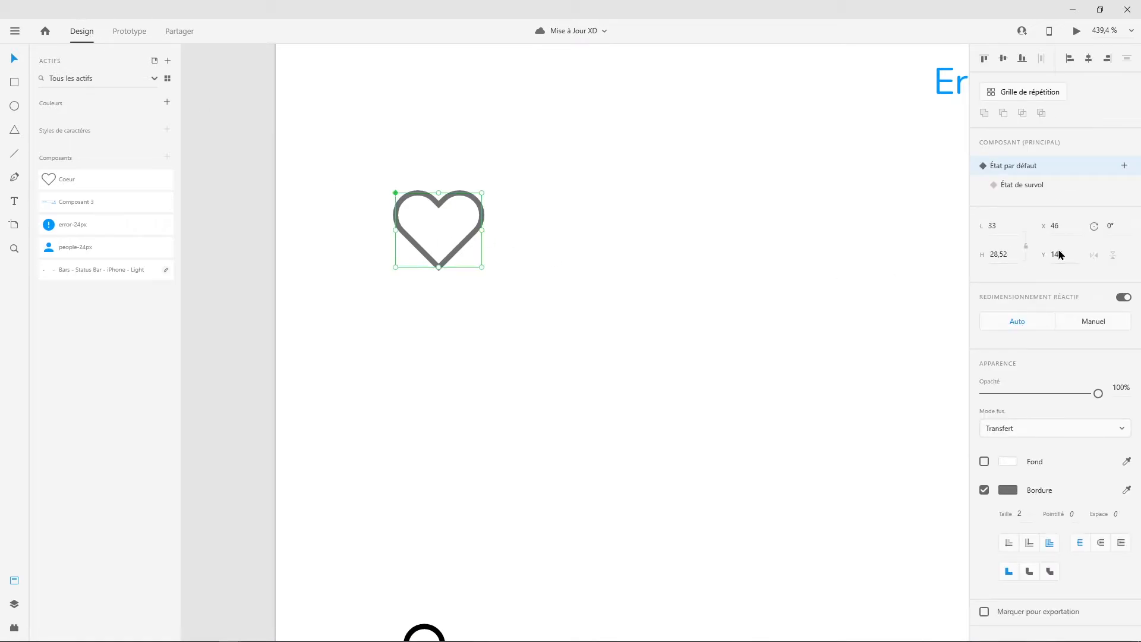
click(1124, 166)
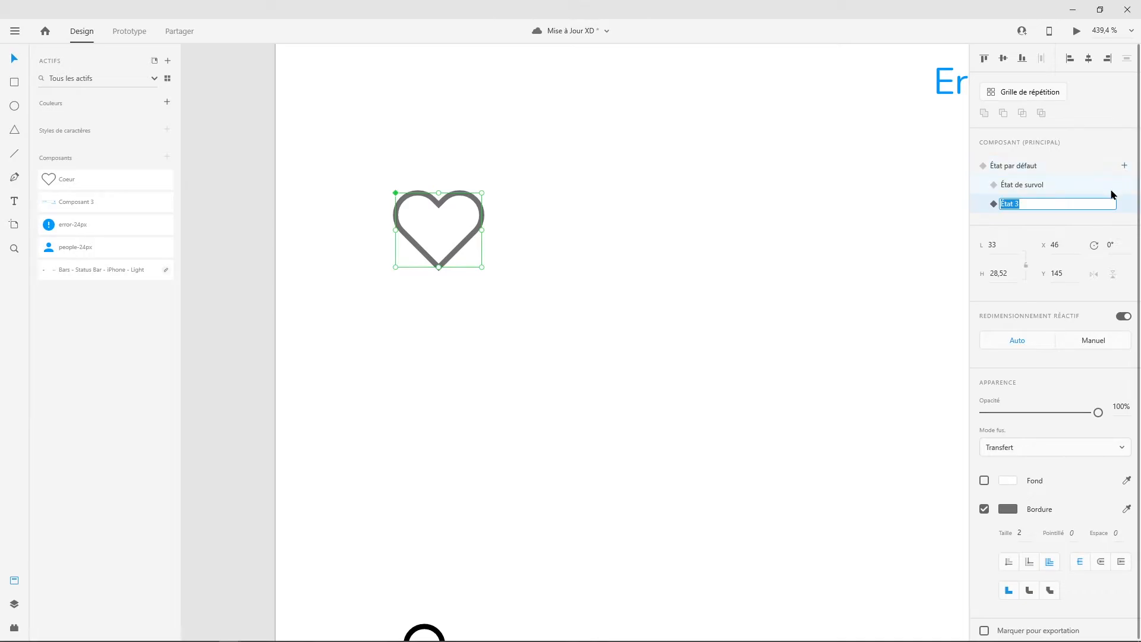
text(Actif)
click(1065, 187)
click(1050, 205)
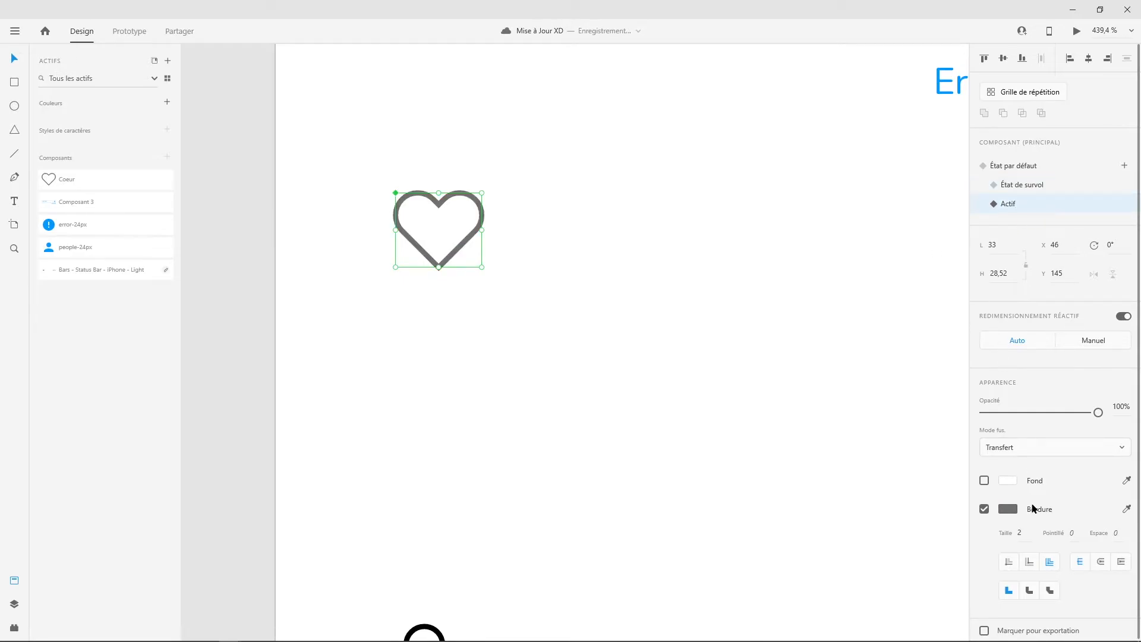
Step: Try a #FF0000 border on the heart in the "Actif" state
click(1008, 509)
drag(932, 492, 949, 427)
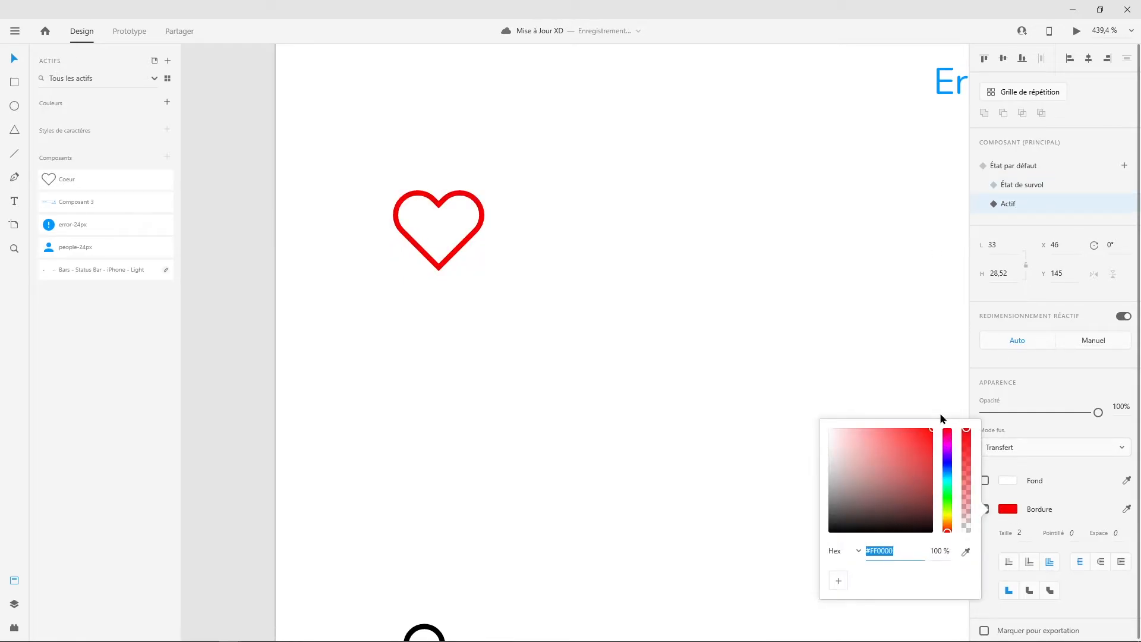
click(982, 510)
Step: Remove the border from the heart's "Actif" state and give it a red fill
click(981, 510)
click(1005, 479)
drag(931, 429, 939, 403)
click(1004, 482)
click(984, 482)
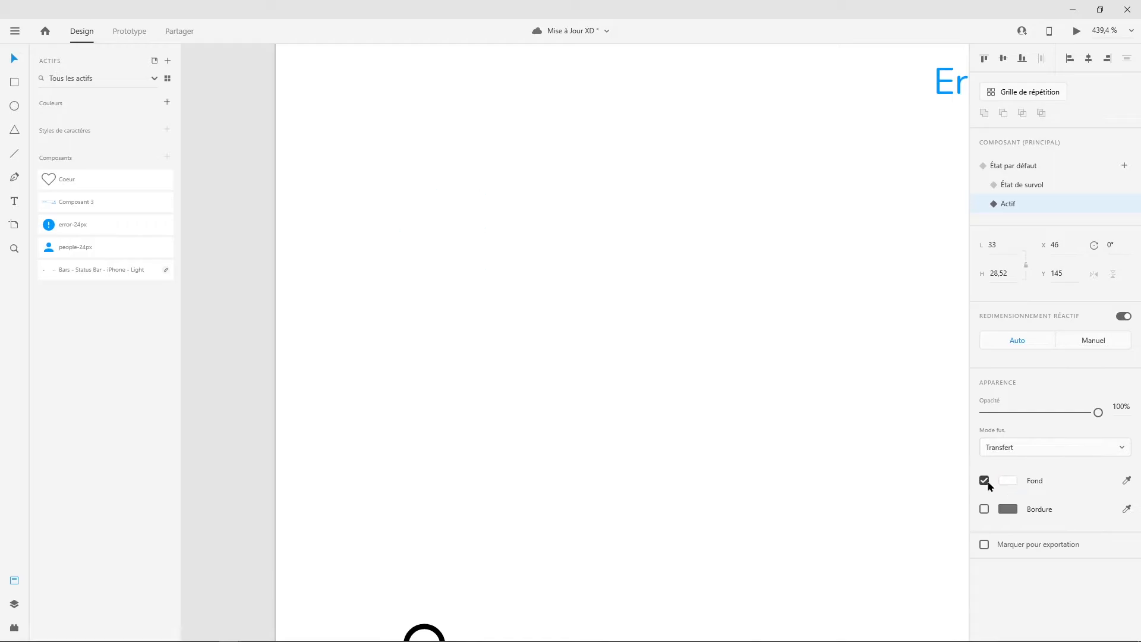
click(1006, 481)
click(1054, 469)
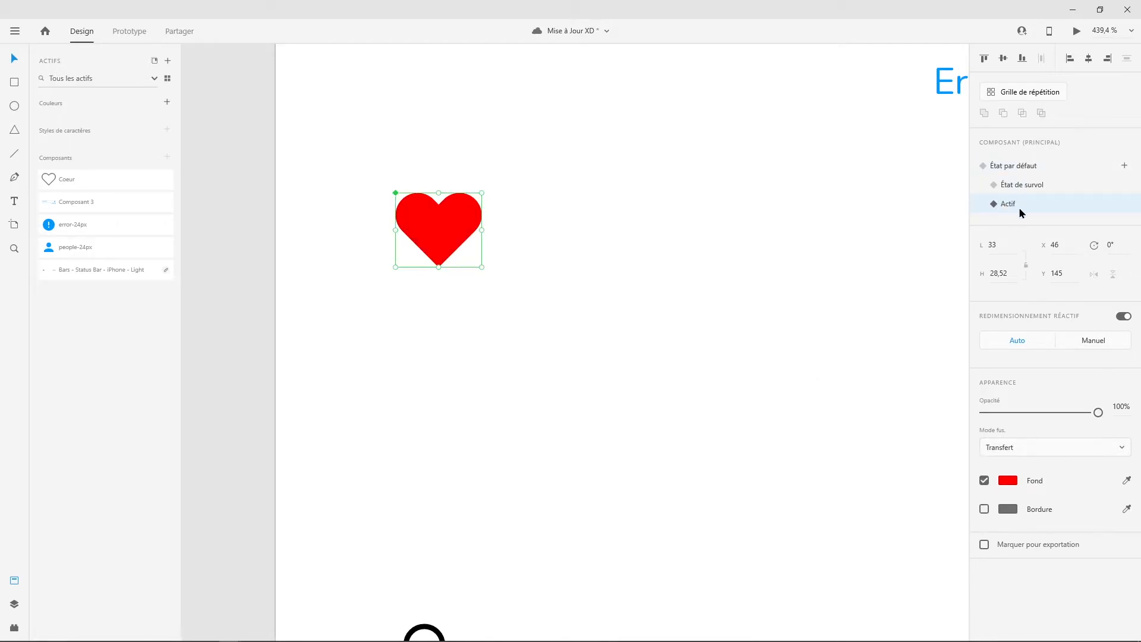
Step: Compare the heart's default, hover and "Actif" states
click(1016, 168)
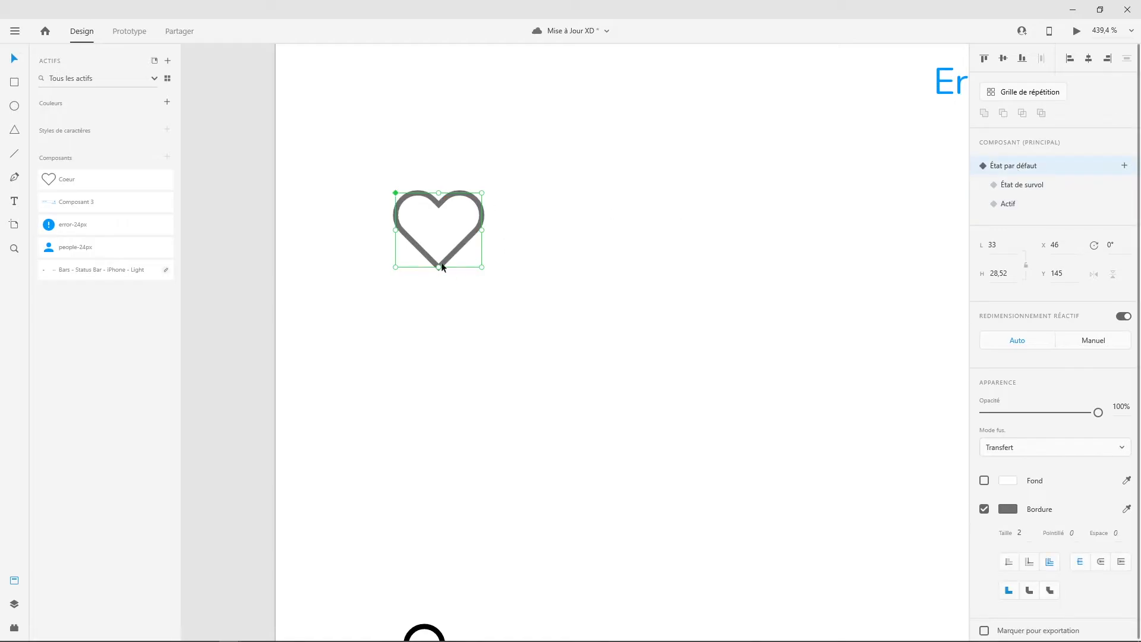
click(1029, 185)
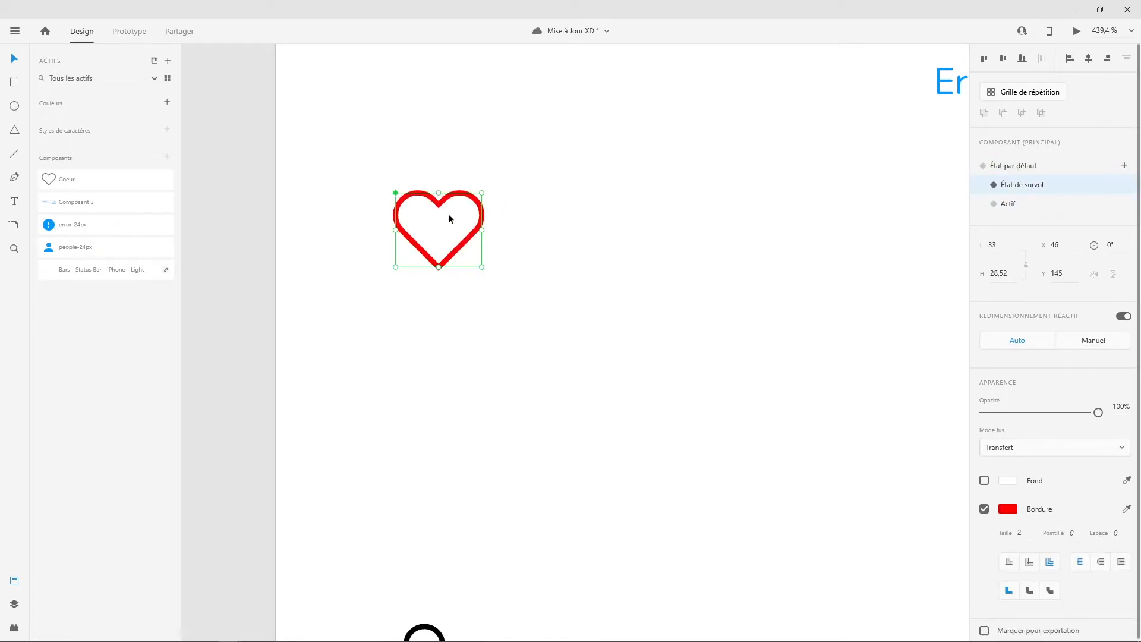
click(1007, 204)
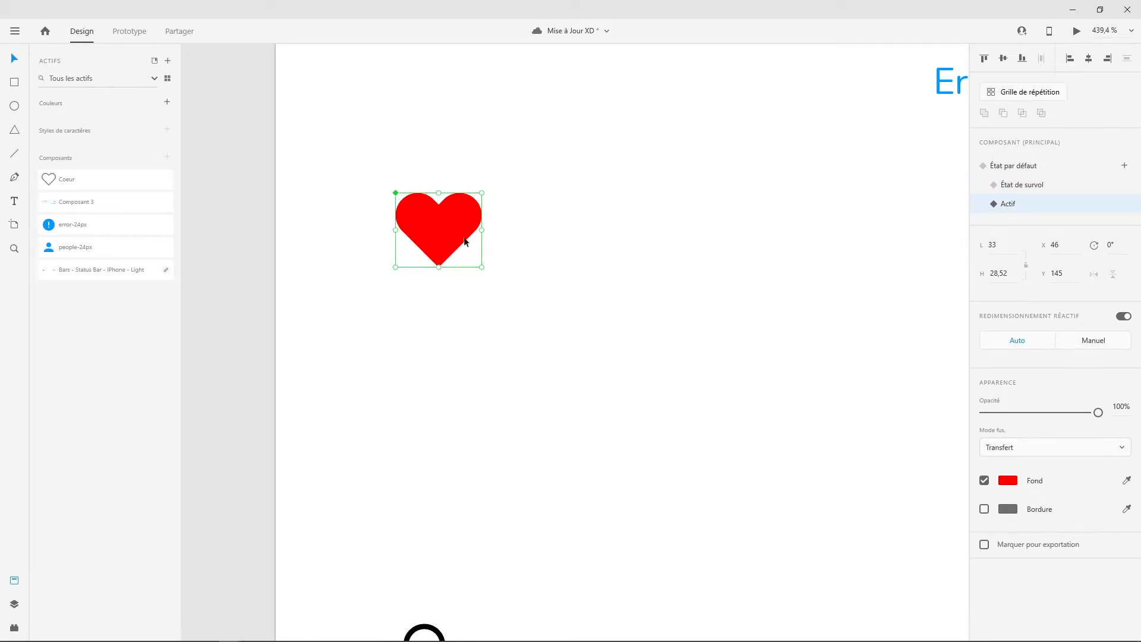
click(572, 201)
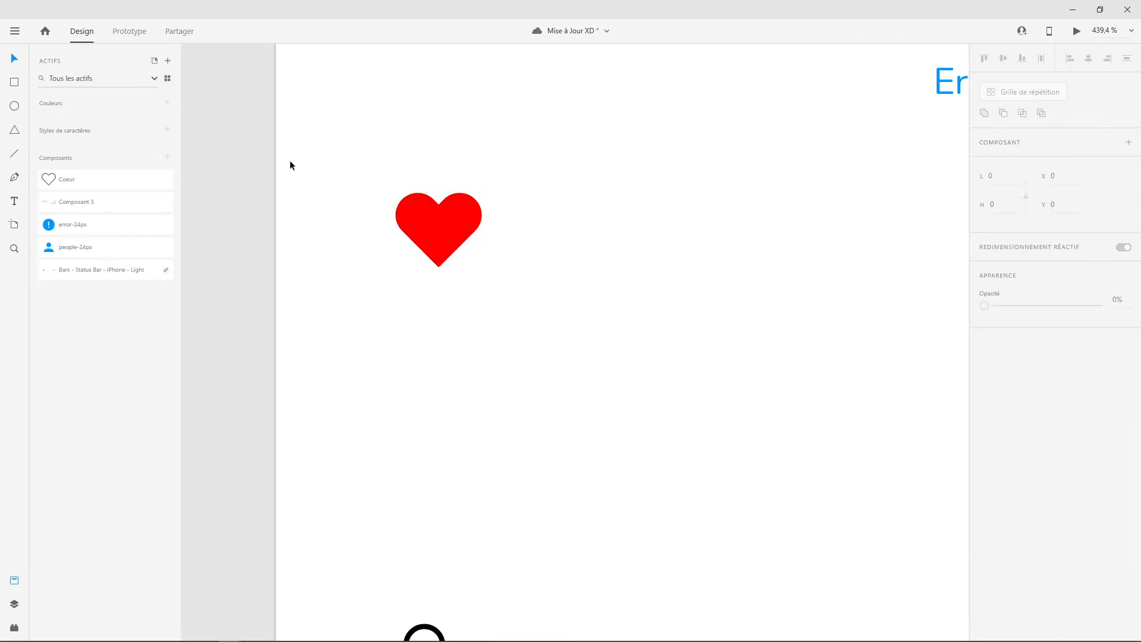
Step: In Prototype mode, add an Appuyer interaction to the heart's hover state, using Animation automatique with "Actif" as the destination
click(440, 211)
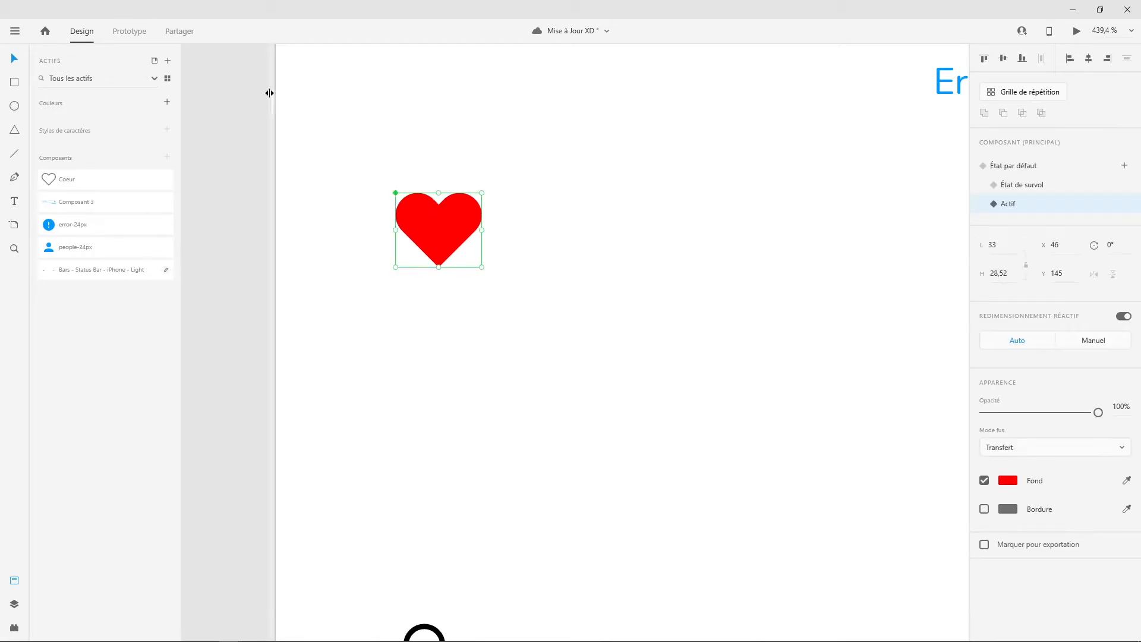
click(130, 31)
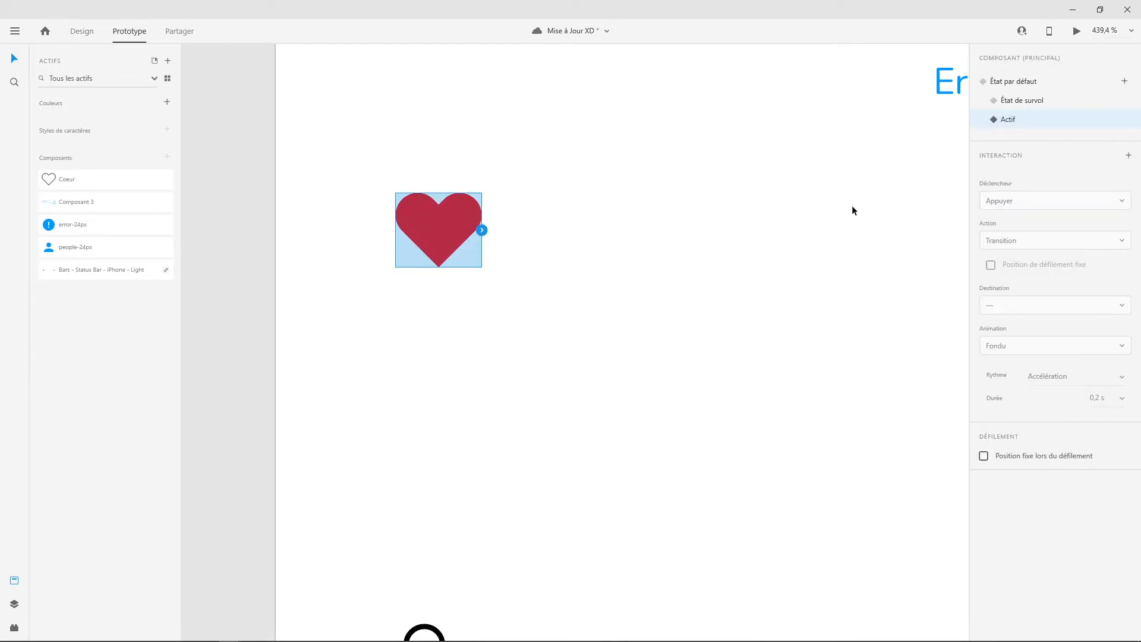
click(1016, 101)
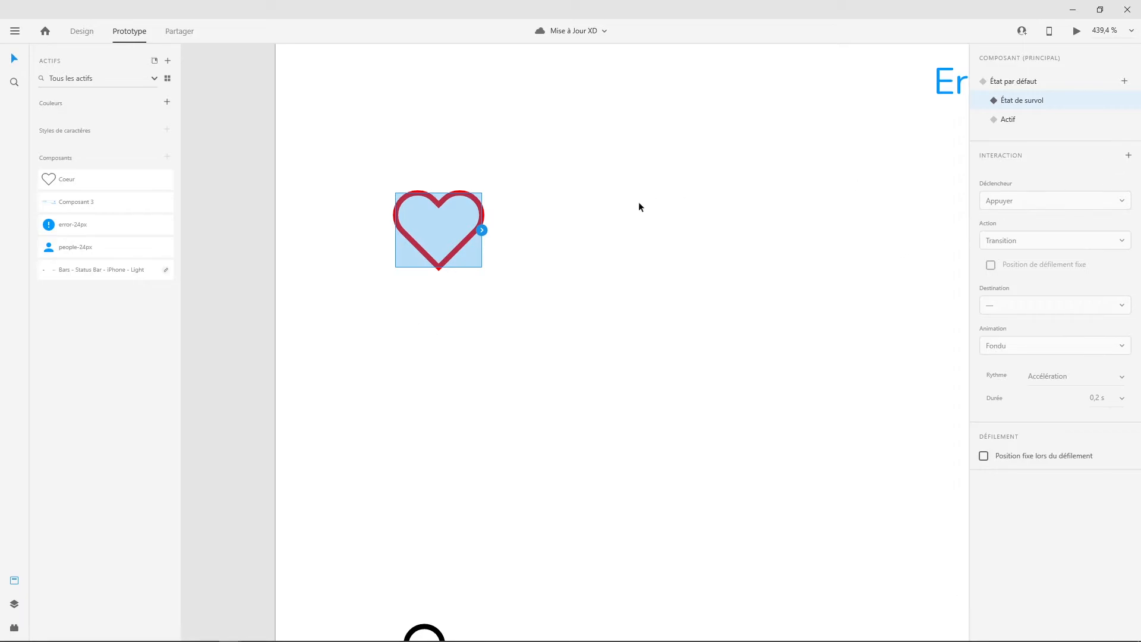
click(1128, 157)
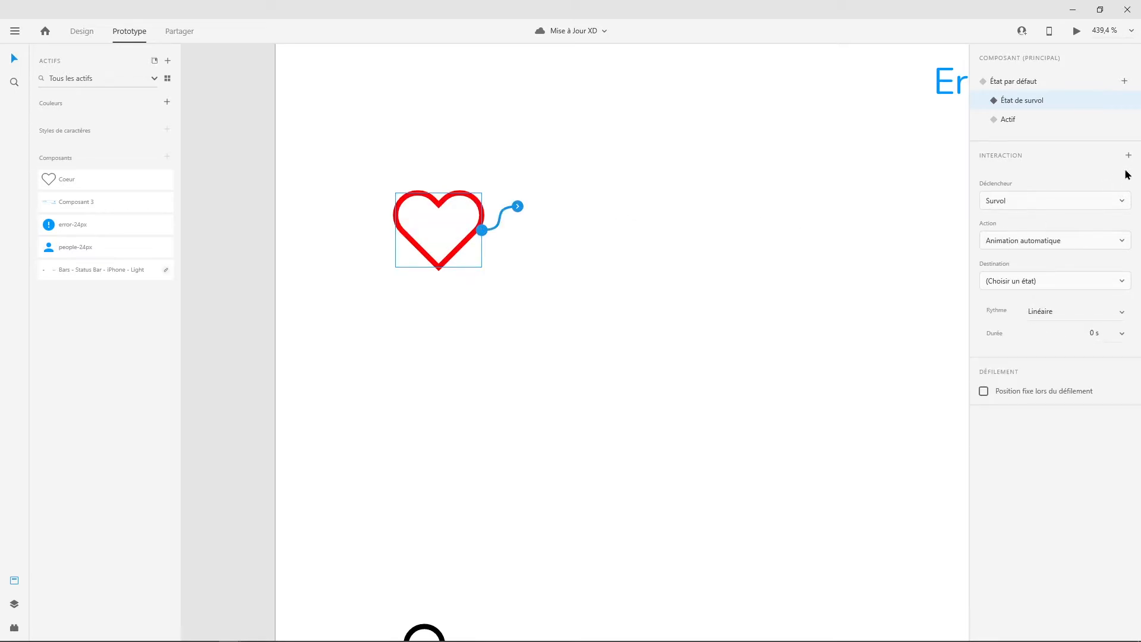
click(1029, 205)
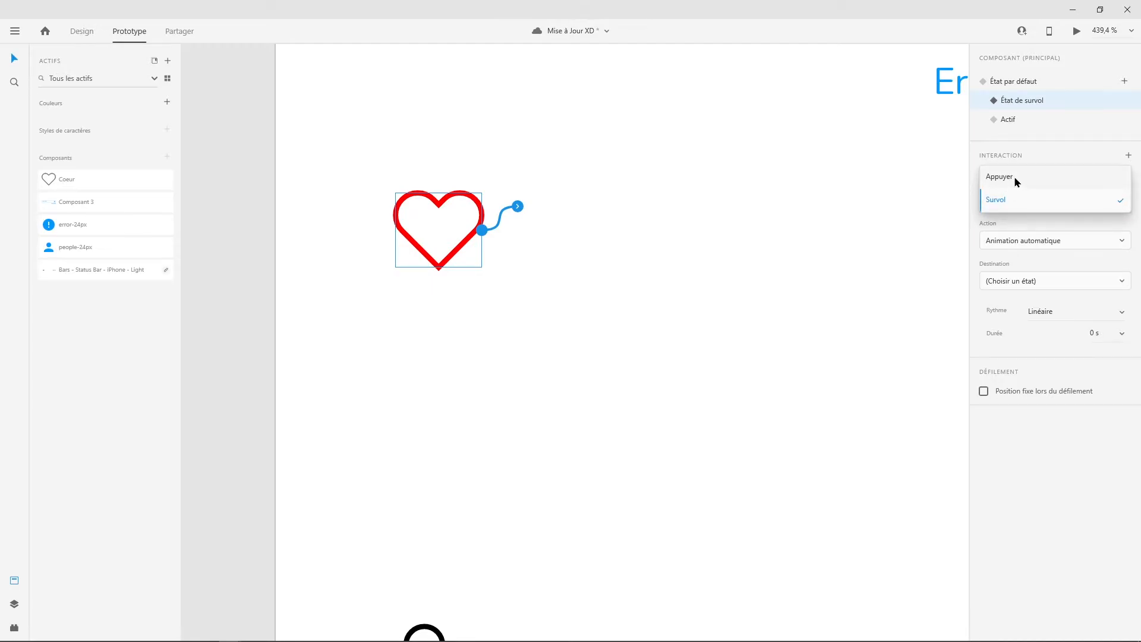
click(1015, 179)
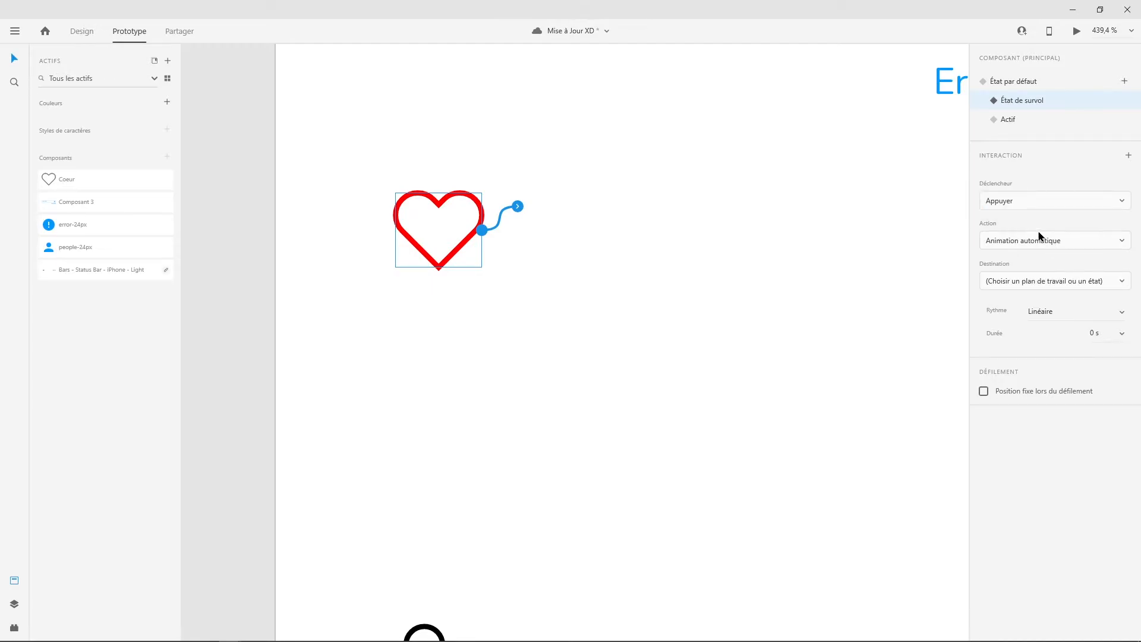
click(1076, 247)
click(1074, 240)
click(1076, 287)
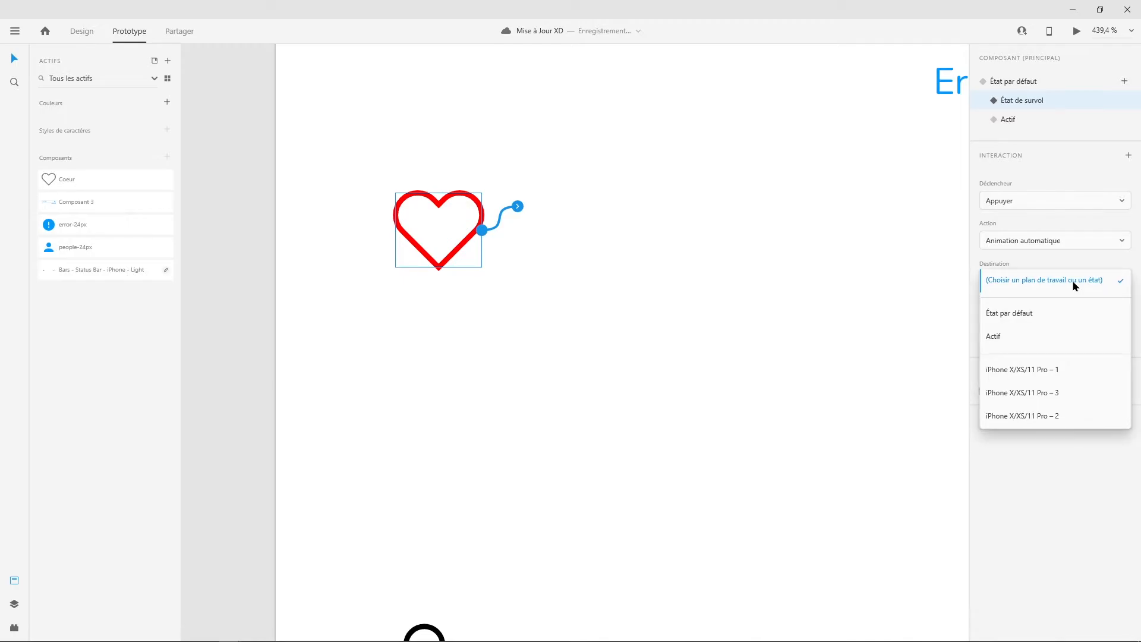
click(1003, 336)
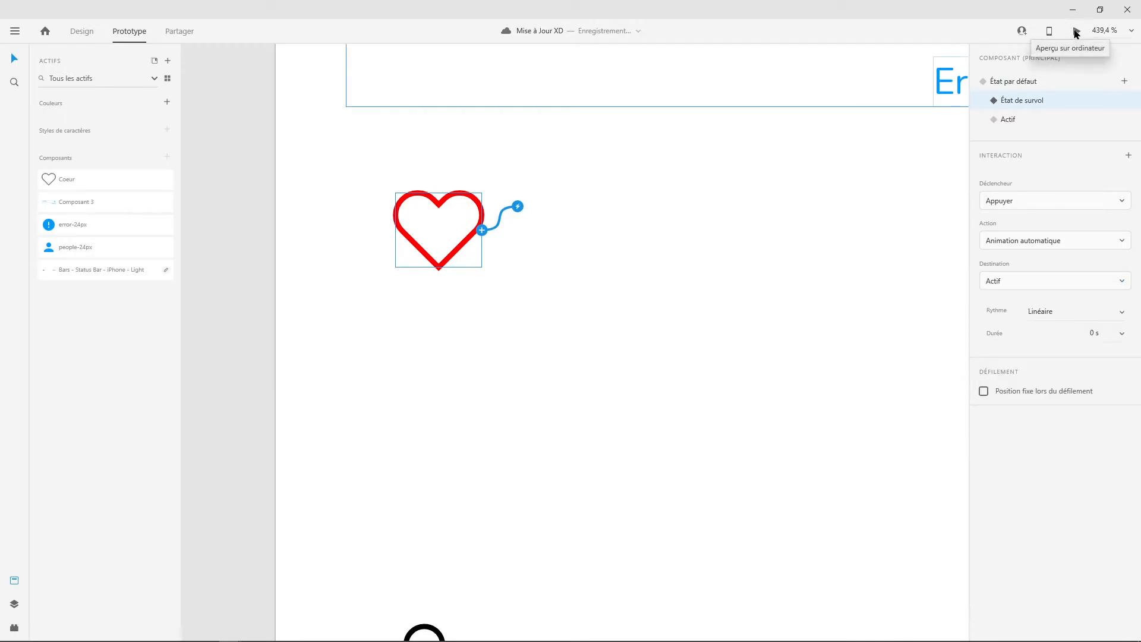
Step: Put the heart back in its default state in Design mode and preview its hover and tap interactions
click(1076, 33)
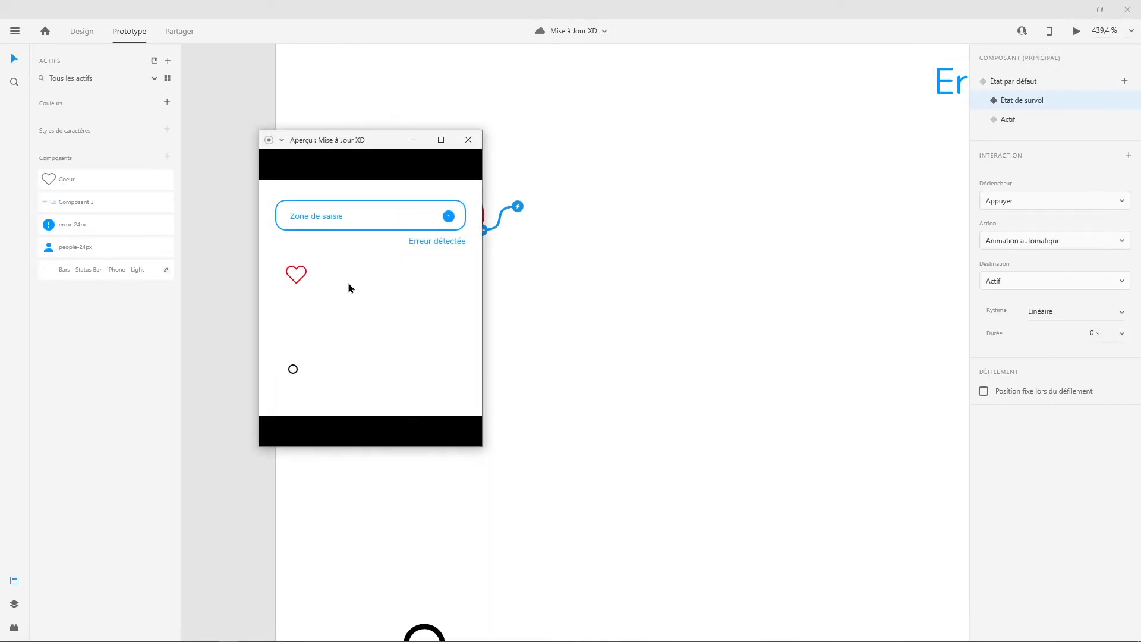
click(565, 161)
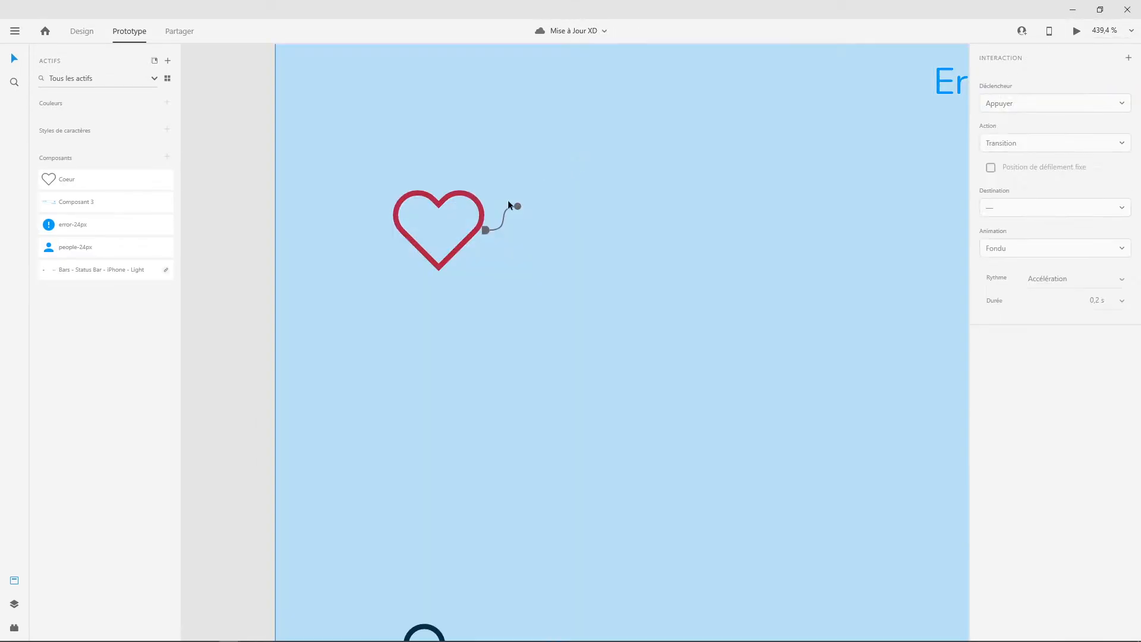
click(466, 195)
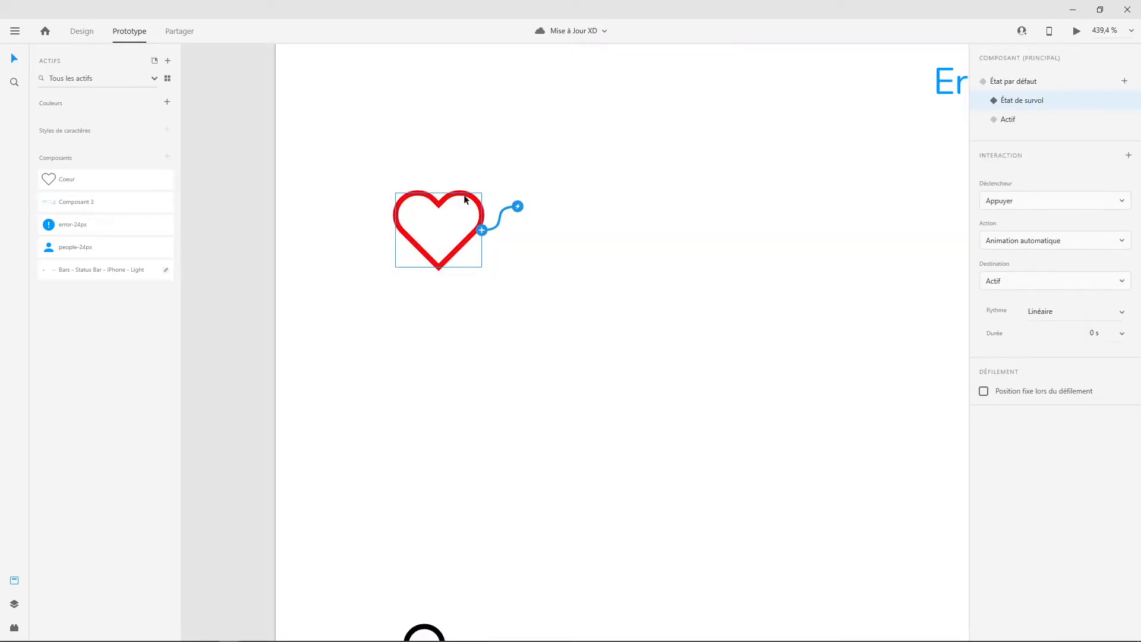
click(81, 31)
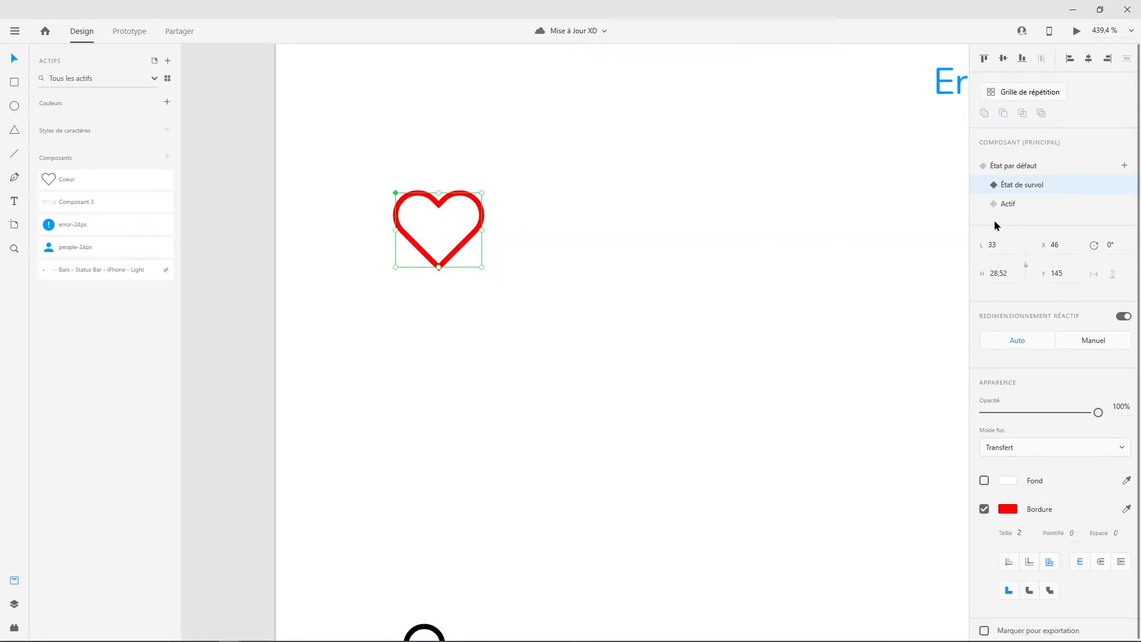
click(1017, 167)
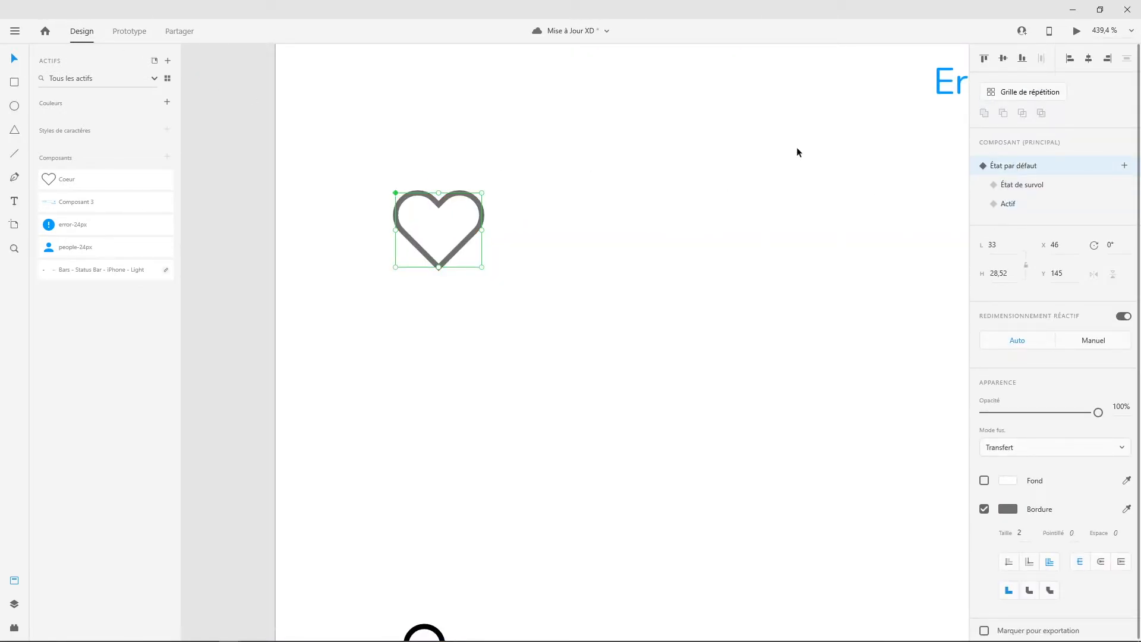
click(1076, 31)
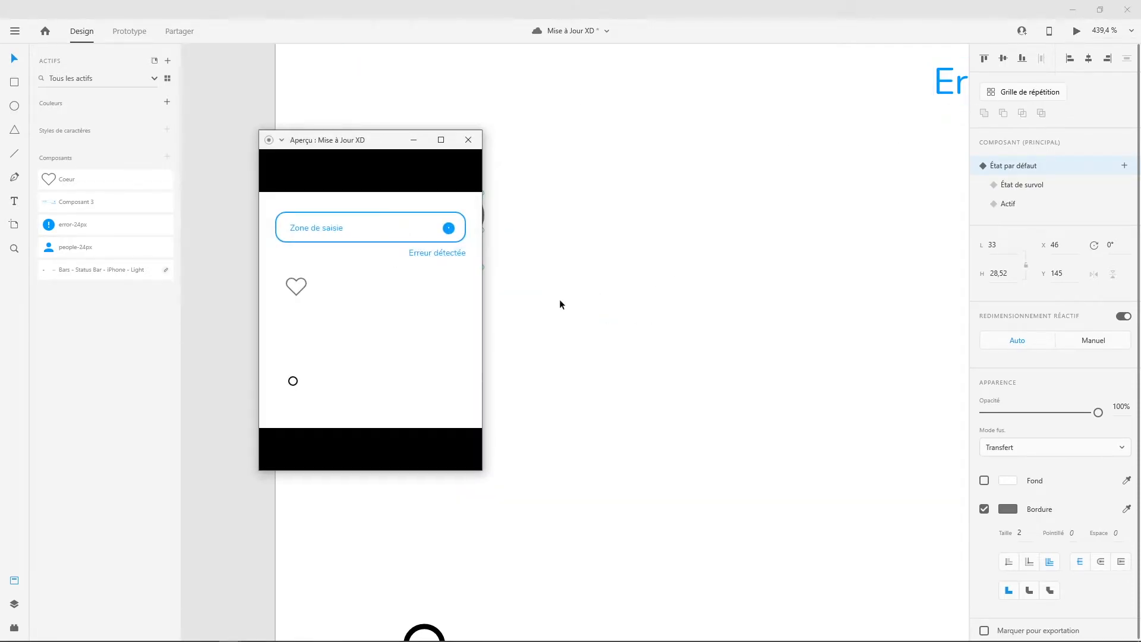
click(297, 288)
click(468, 139)
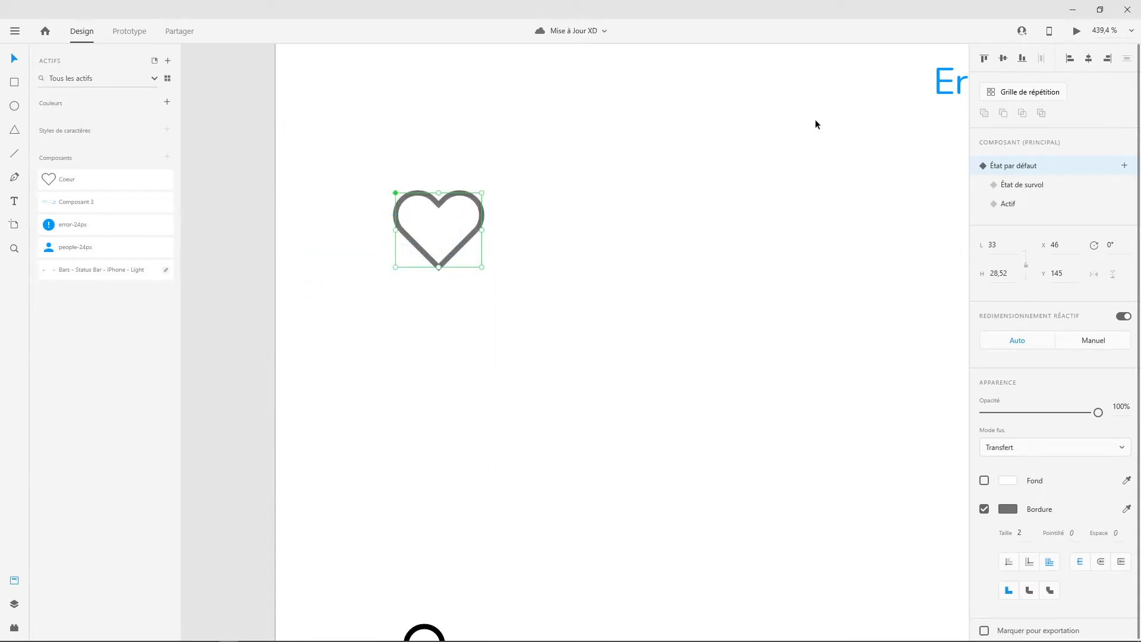
Step: In Prototype mode, add an Appuyer interaction to the "Actif" state, using Animation automatique with "État par défaut" as the destination
click(132, 32)
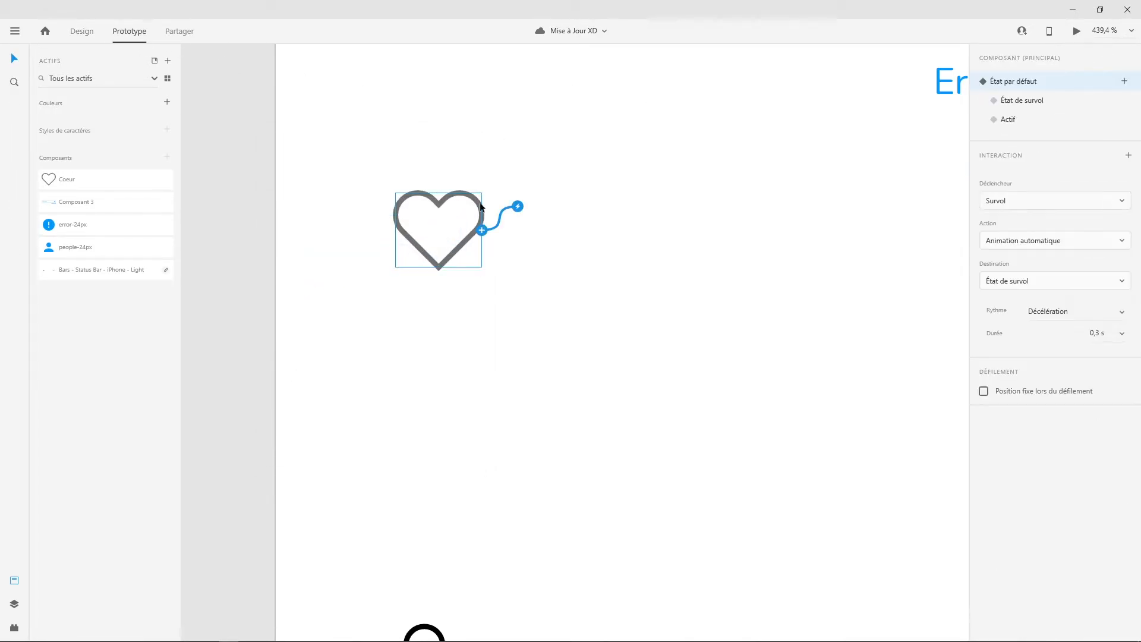
click(1007, 121)
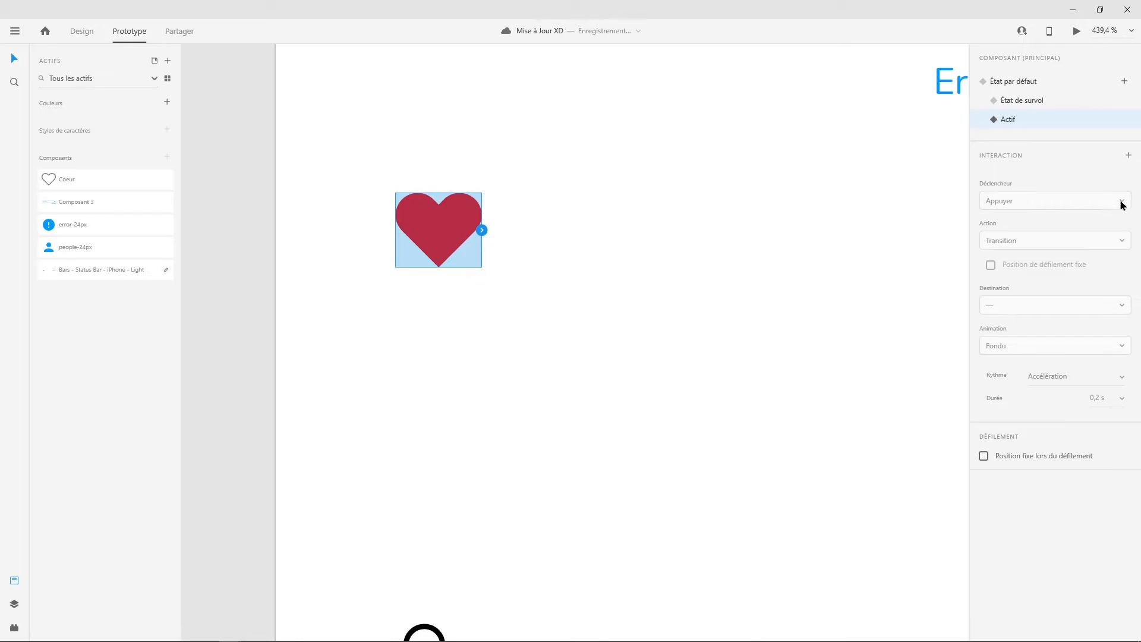
click(1128, 157)
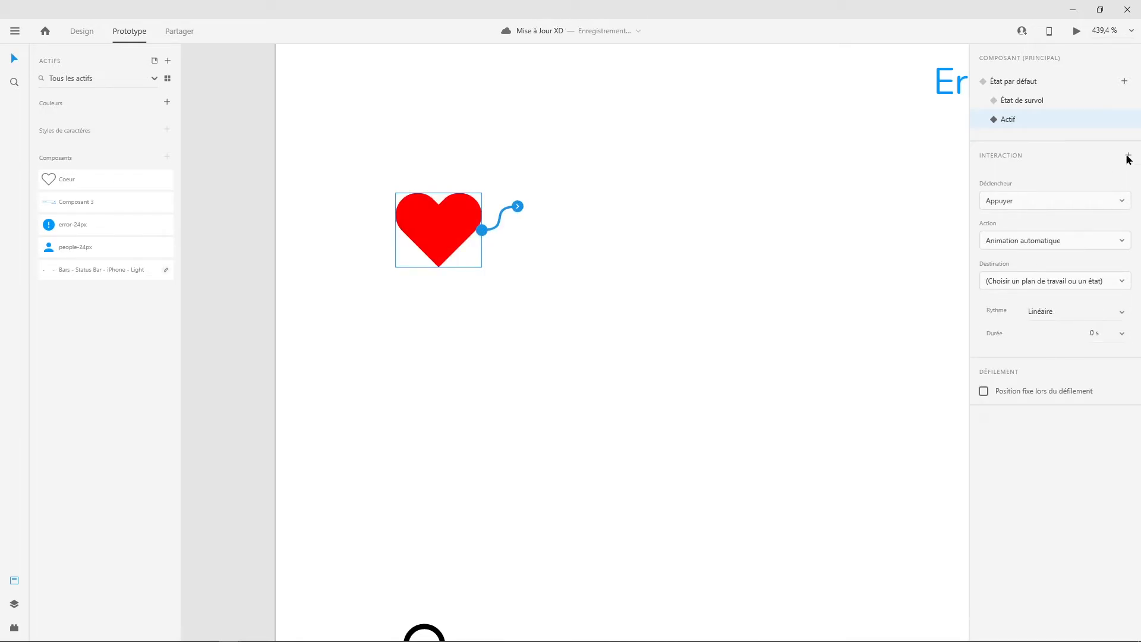
click(1041, 201)
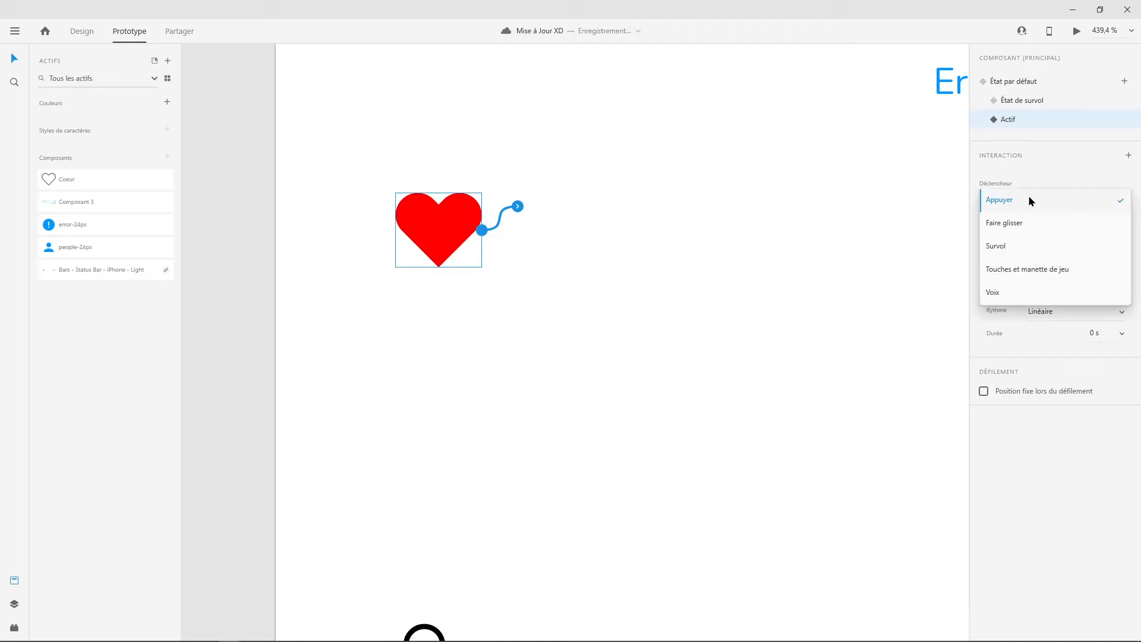
click(1014, 203)
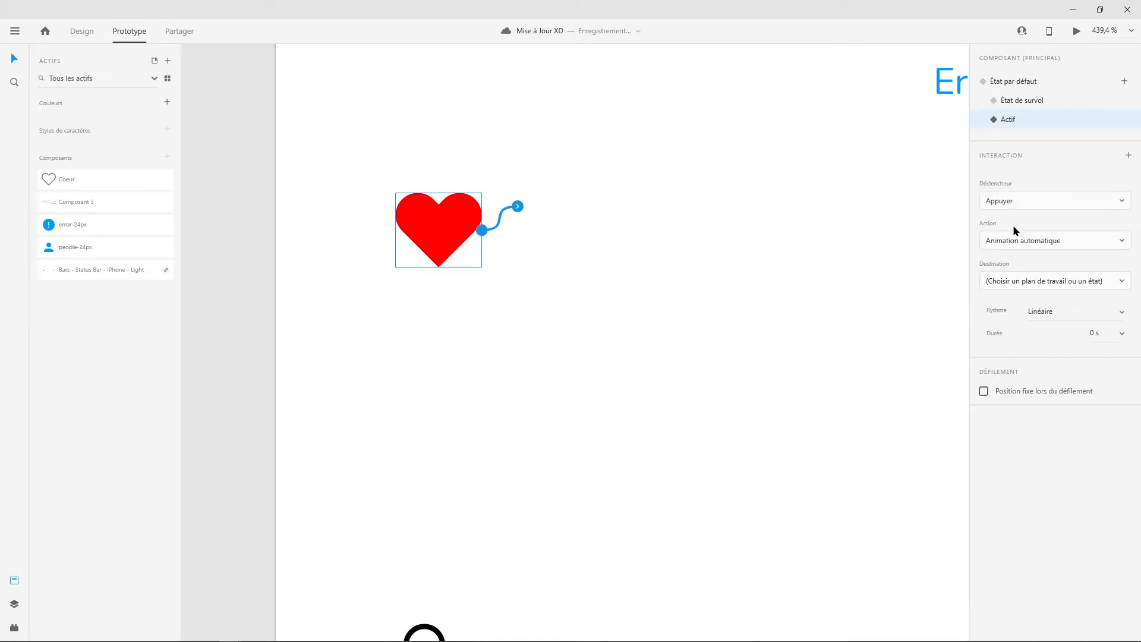
click(1027, 282)
click(1011, 316)
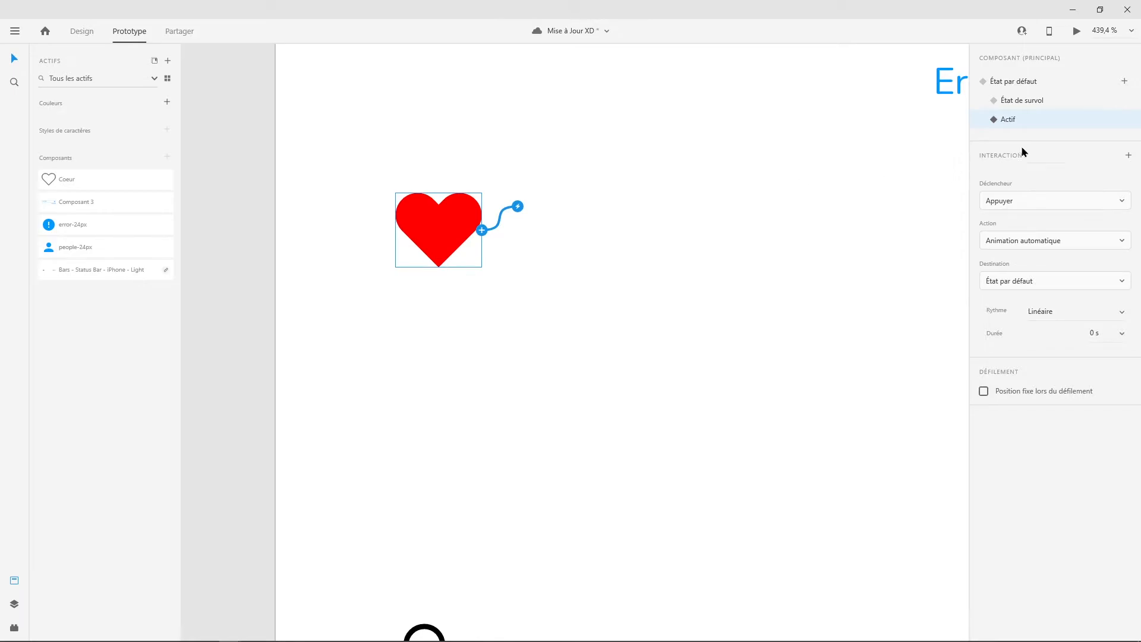
Step: Show the heart's default state and preview the prototype to test switching the heart on and off
click(1019, 82)
click(1073, 32)
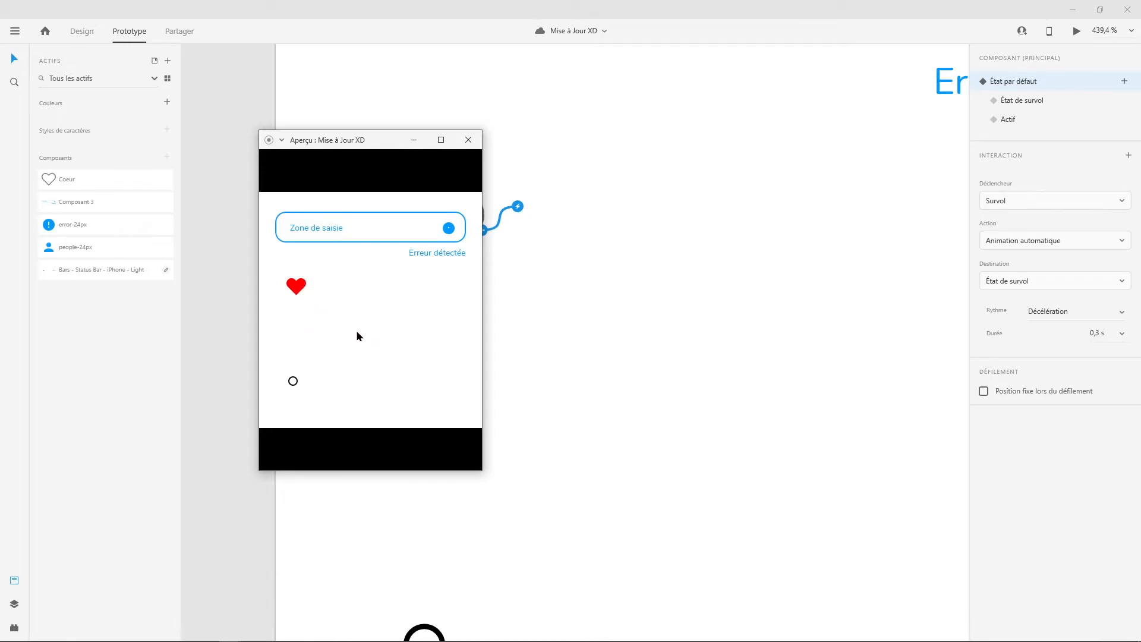
drag(389, 141, 400, 115)
click(478, 113)
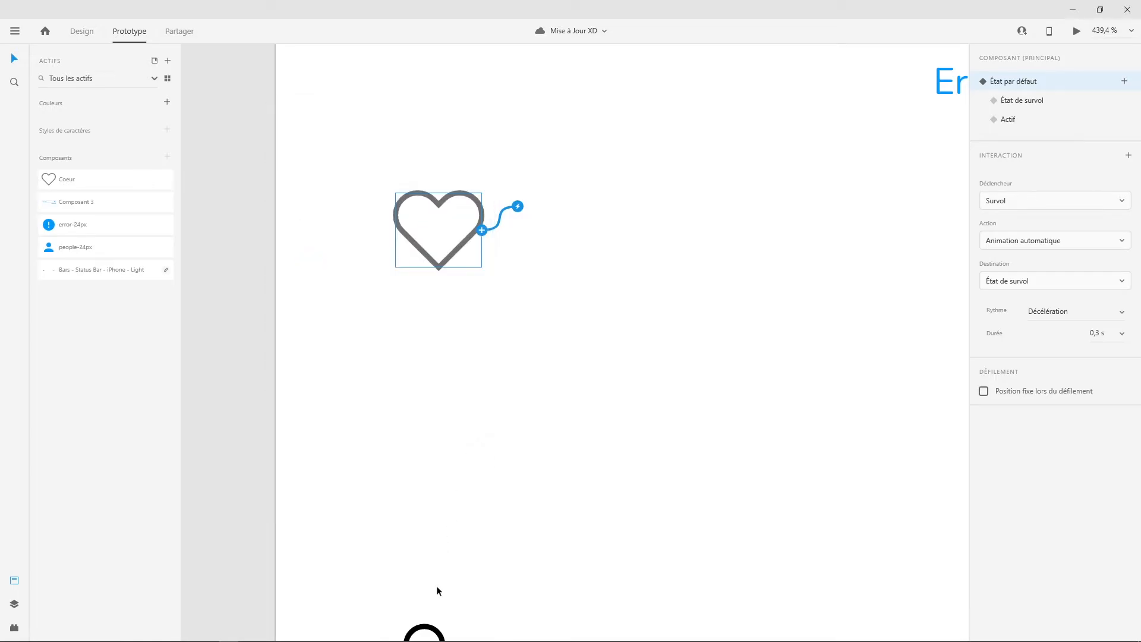
Step: Select the circular button below the heart and return to Design mode
drag(434, 631, 449, 320)
scroll(451, 337, up, 3)
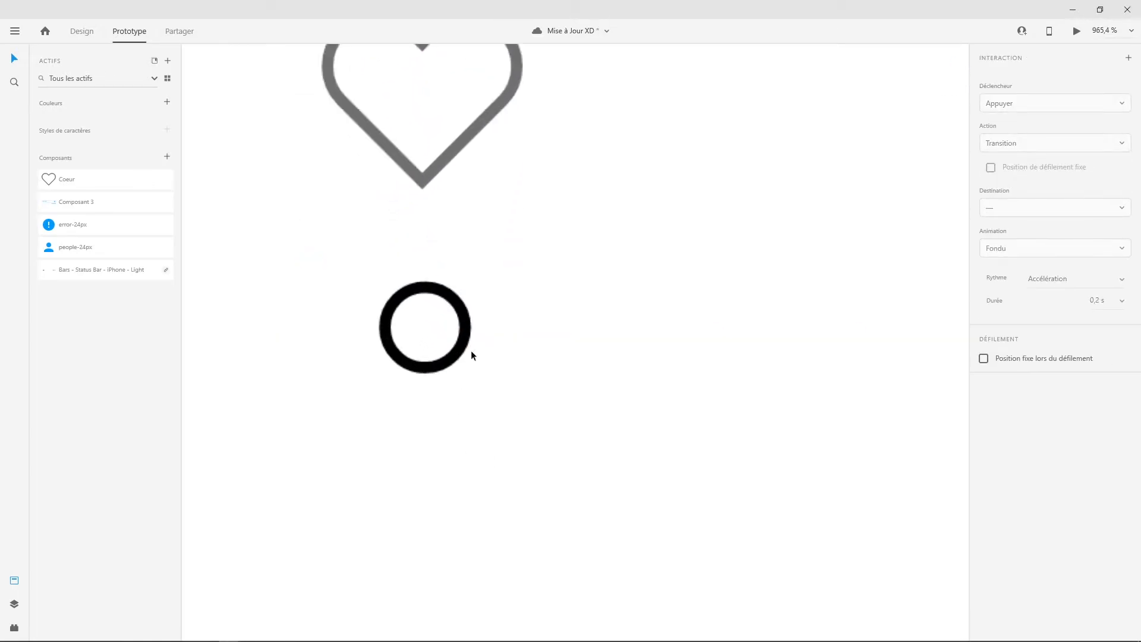
drag(528, 375, 568, 379)
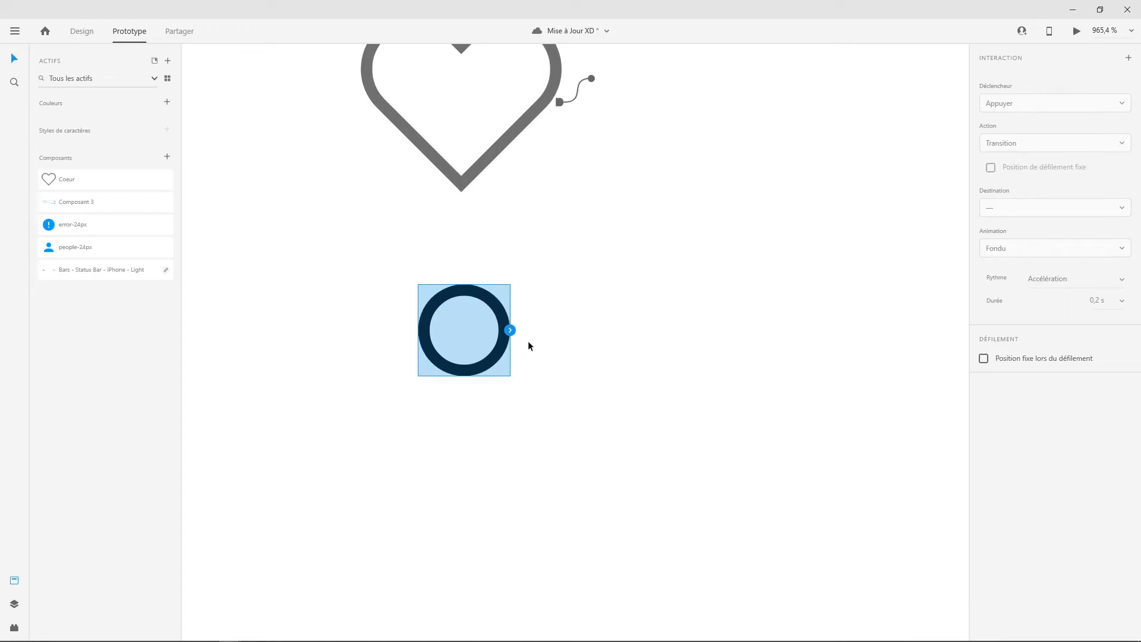
click(567, 313)
click(496, 305)
click(84, 31)
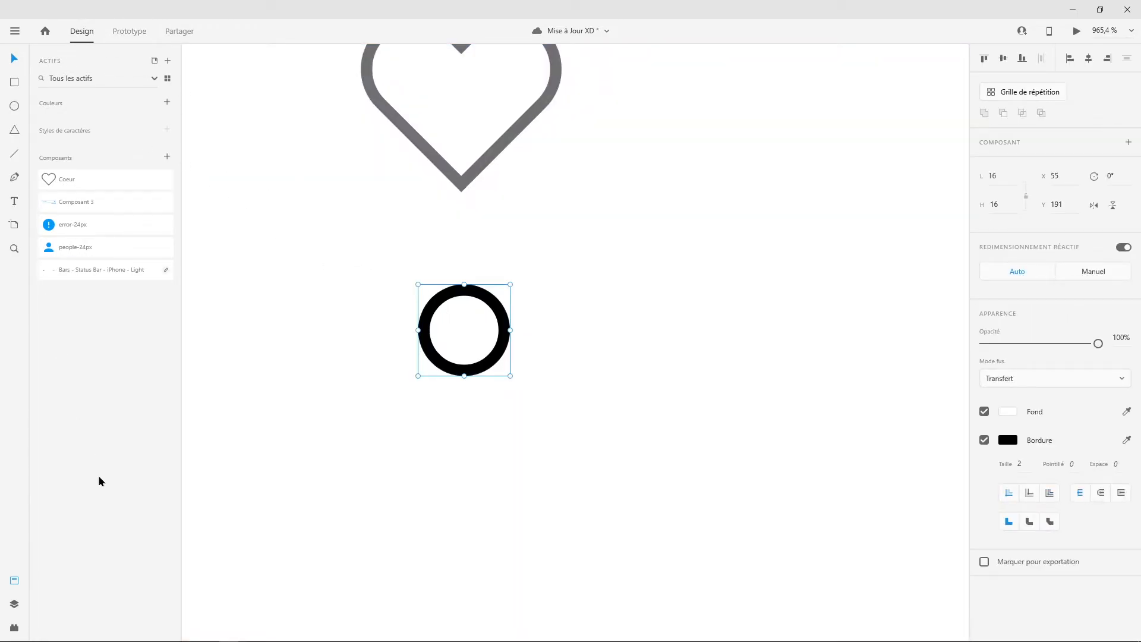
Step: Expand the "Bouton" group in the layer list and make its hidden "Ellipse 3" visible
click(14, 604)
click(40, 121)
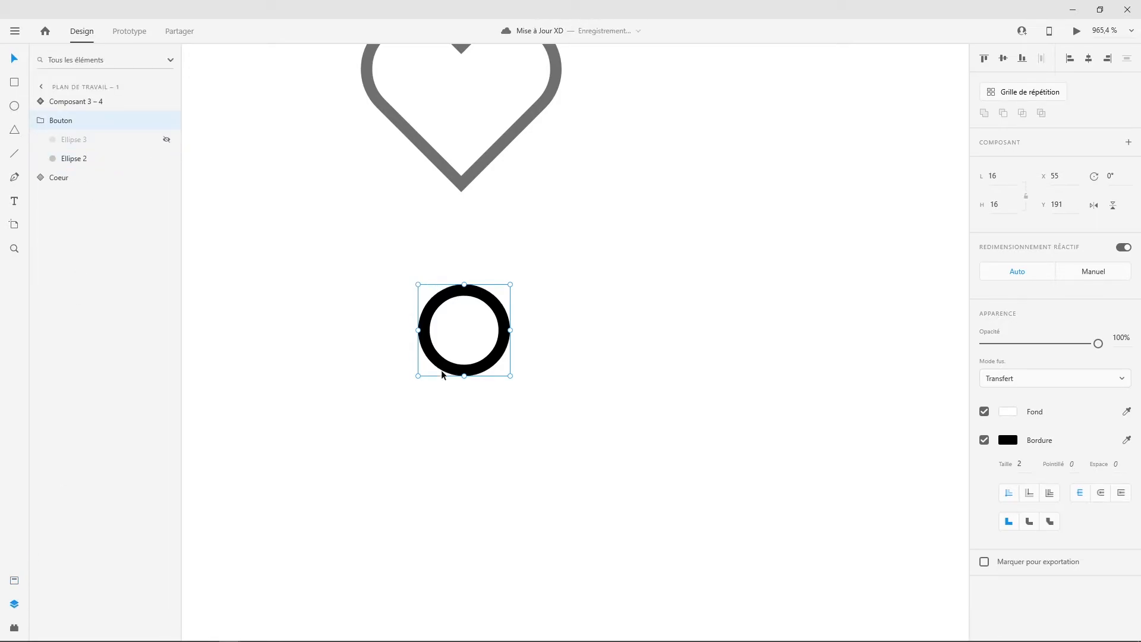
click(166, 139)
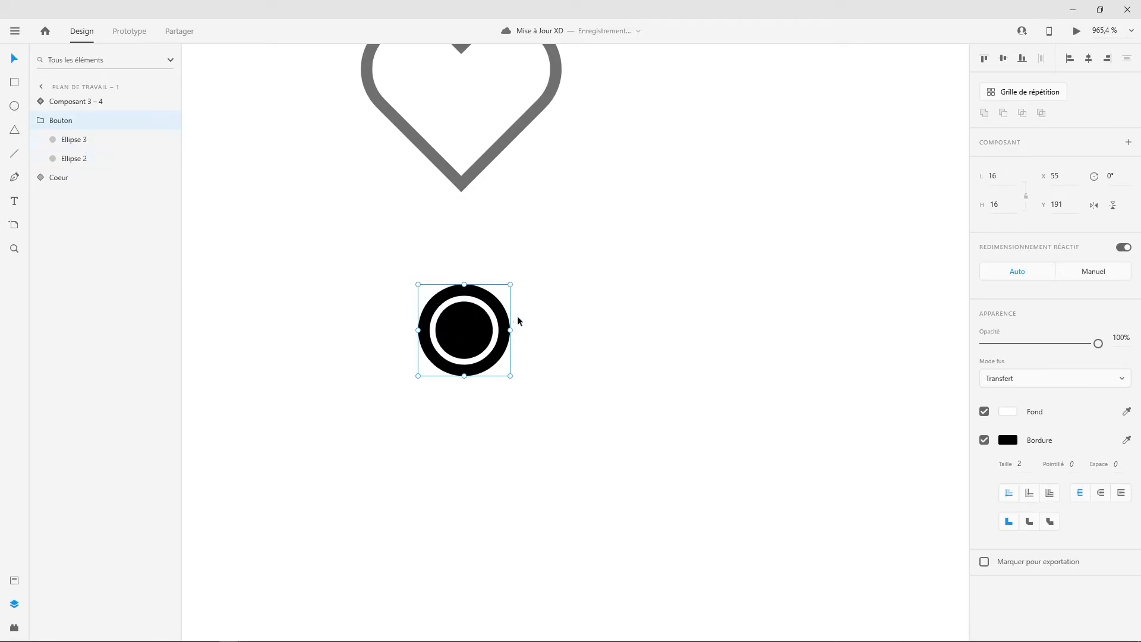
click(166, 122)
click(167, 122)
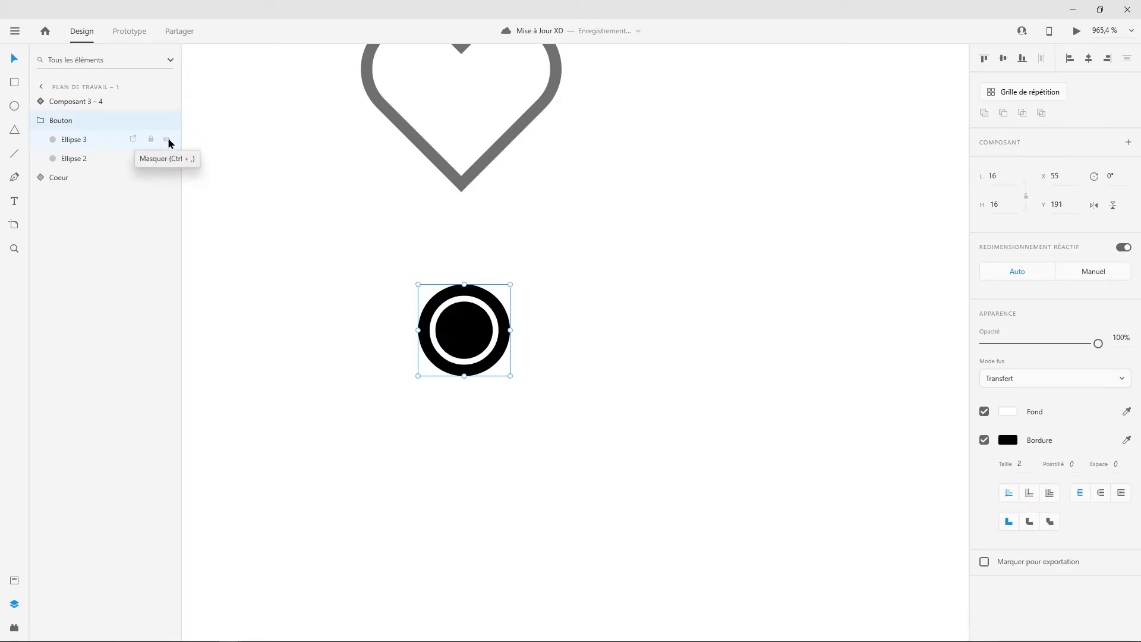
Step: Hide "Ellipse 3" in the "Bouton" group and turn off the button's fill
click(167, 140)
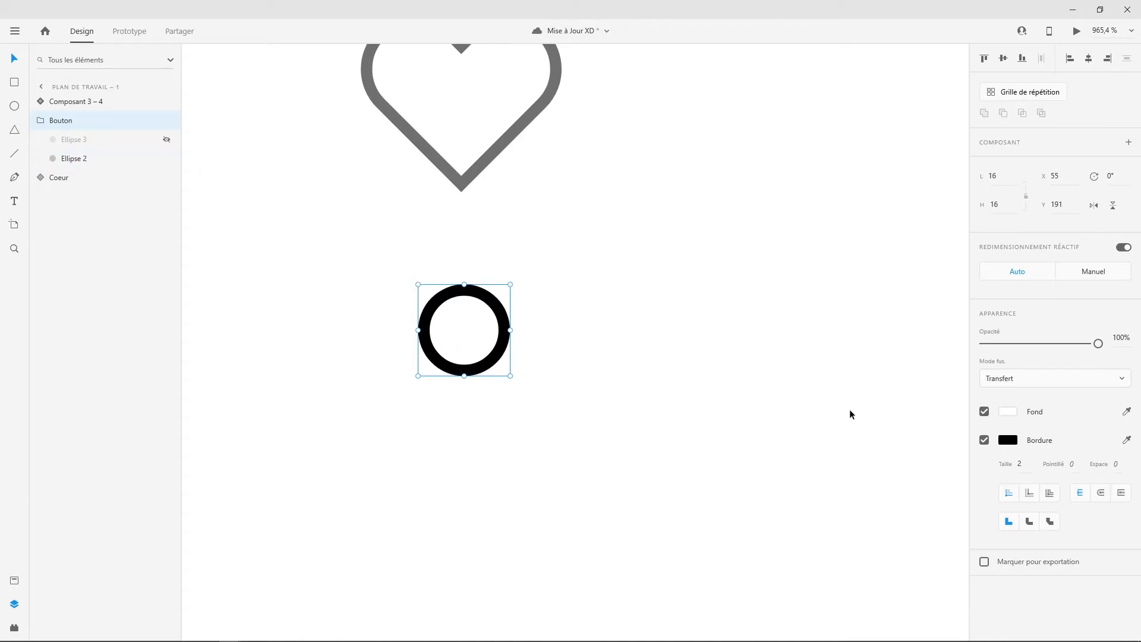
click(1007, 411)
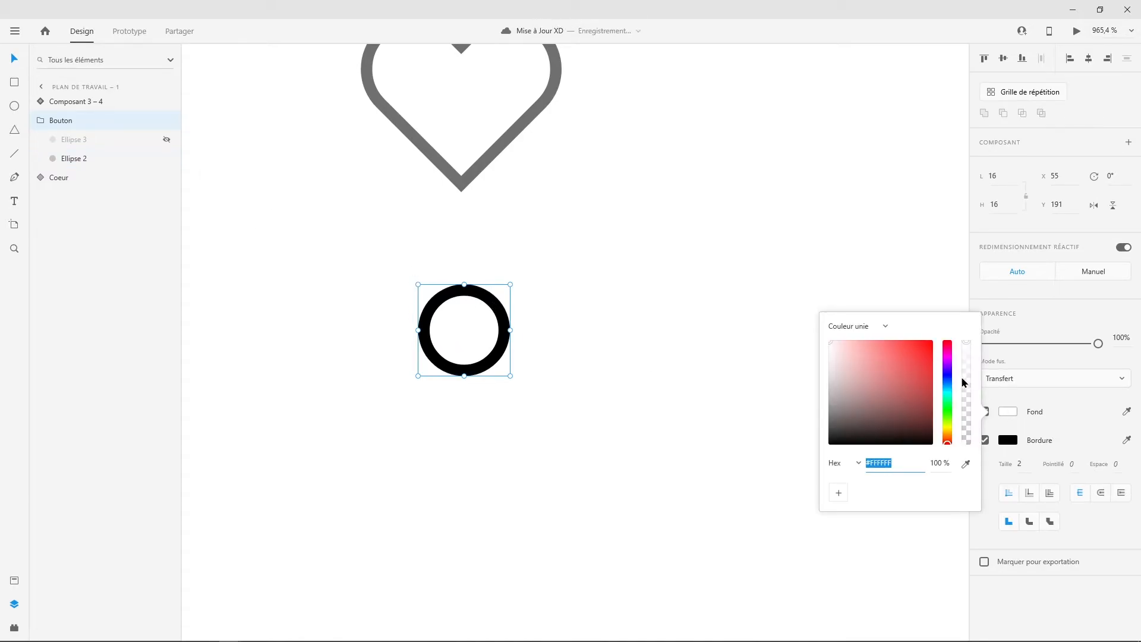
click(1025, 385)
click(958, 407)
click(984, 411)
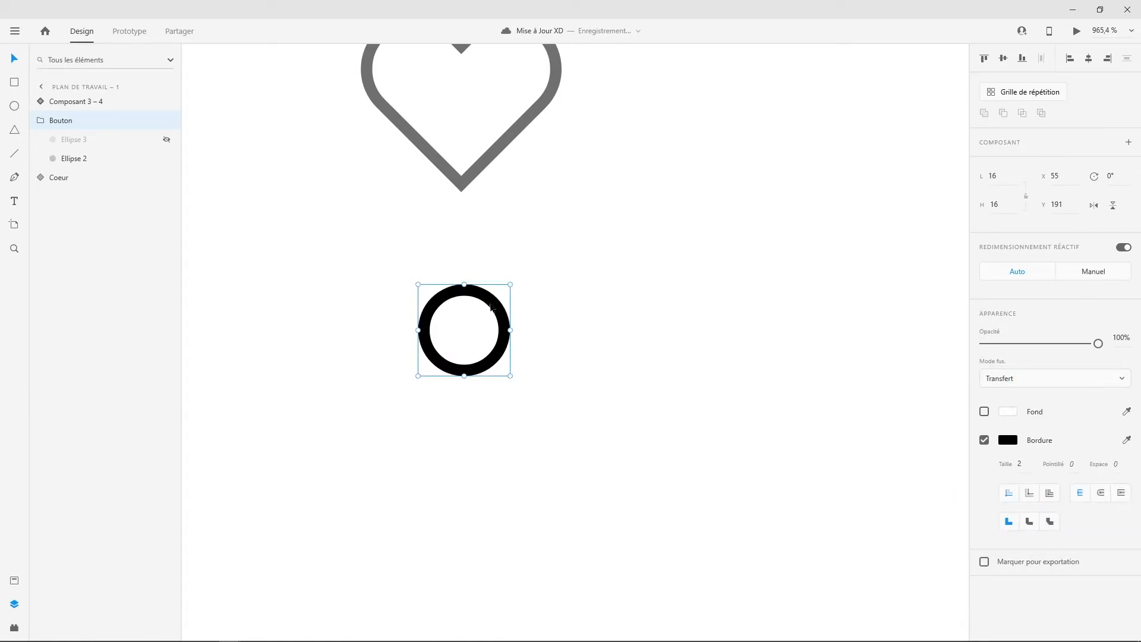
Step: Convert the "Bouton" group into a component and add an "État de survol" state to it
right_click(488, 303)
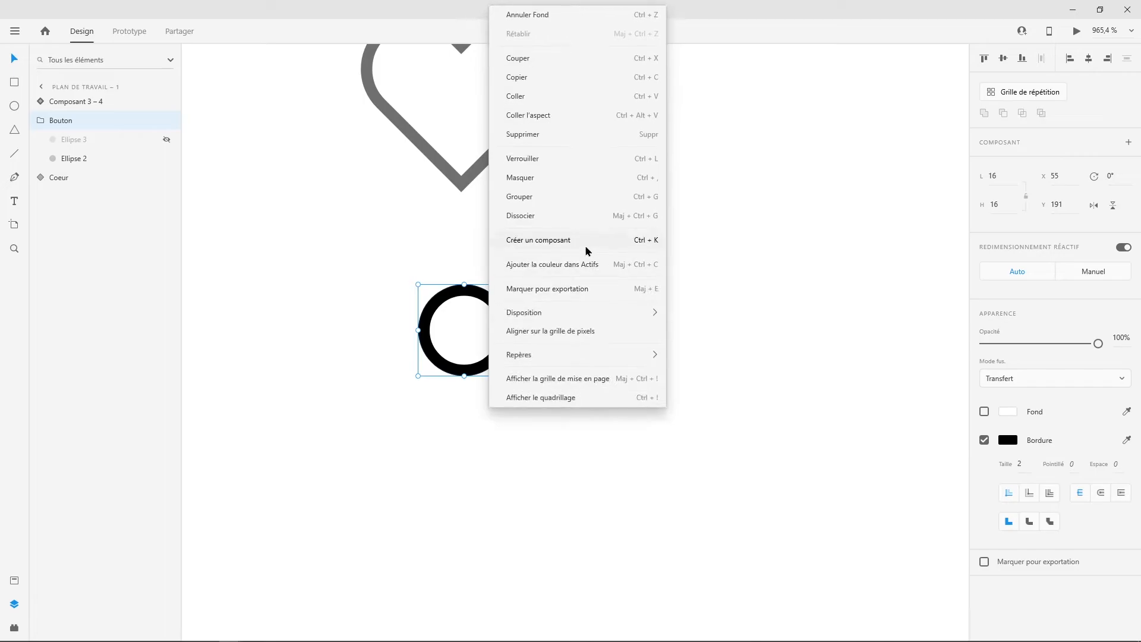
click(569, 243)
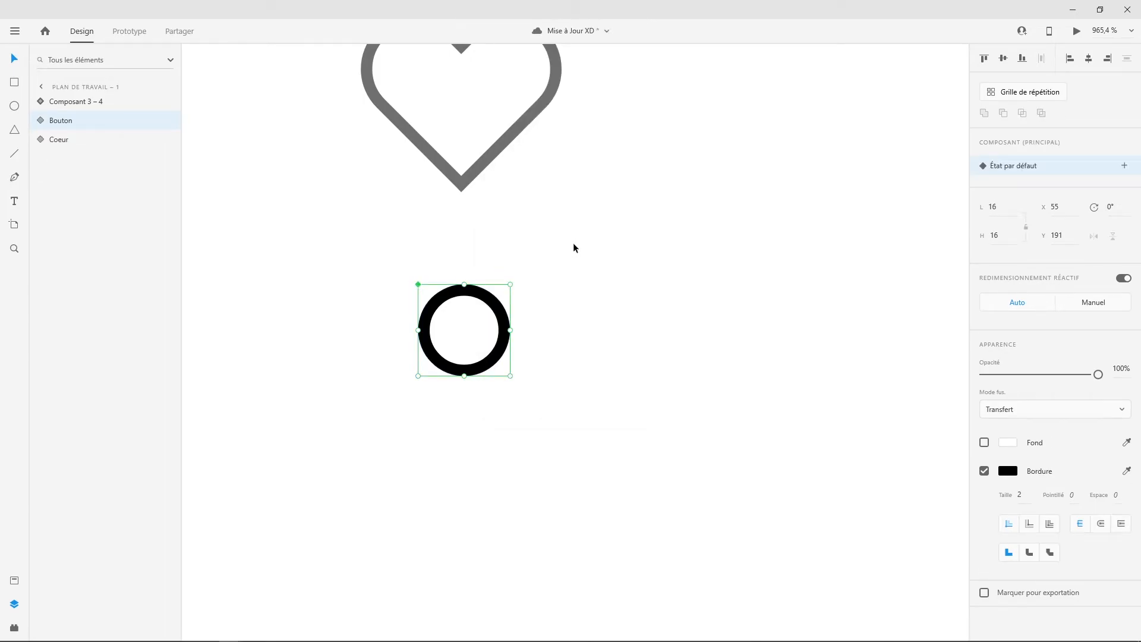
click(1123, 165)
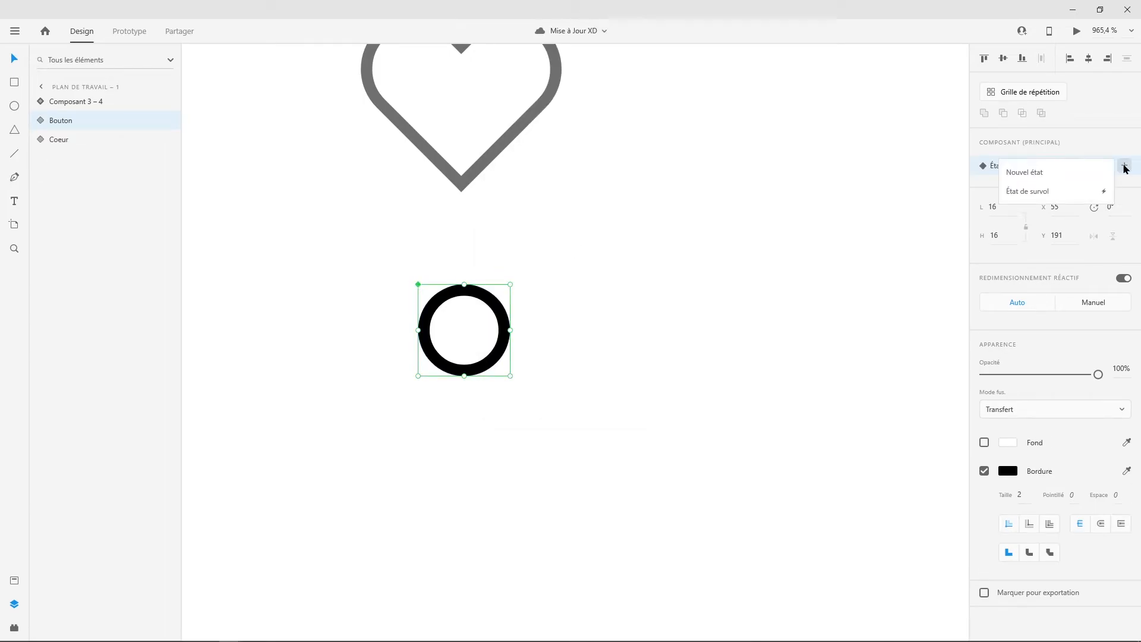
click(1031, 192)
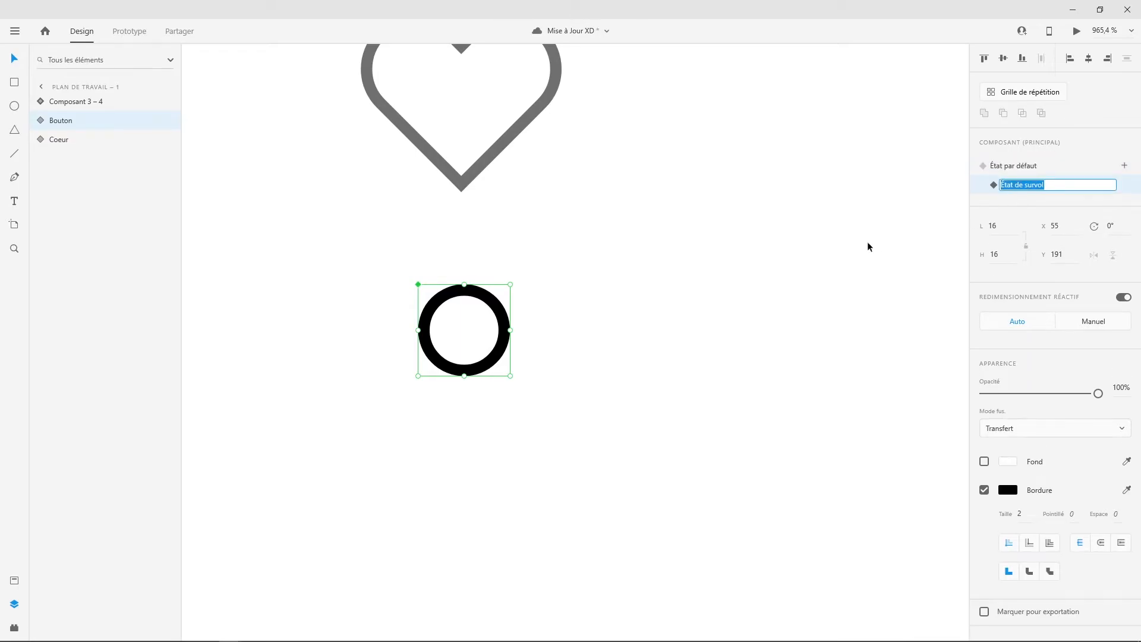
Step: Change the circular button's border colour to light grey in the hover state
click(1005, 492)
drag(860, 471, 825, 432)
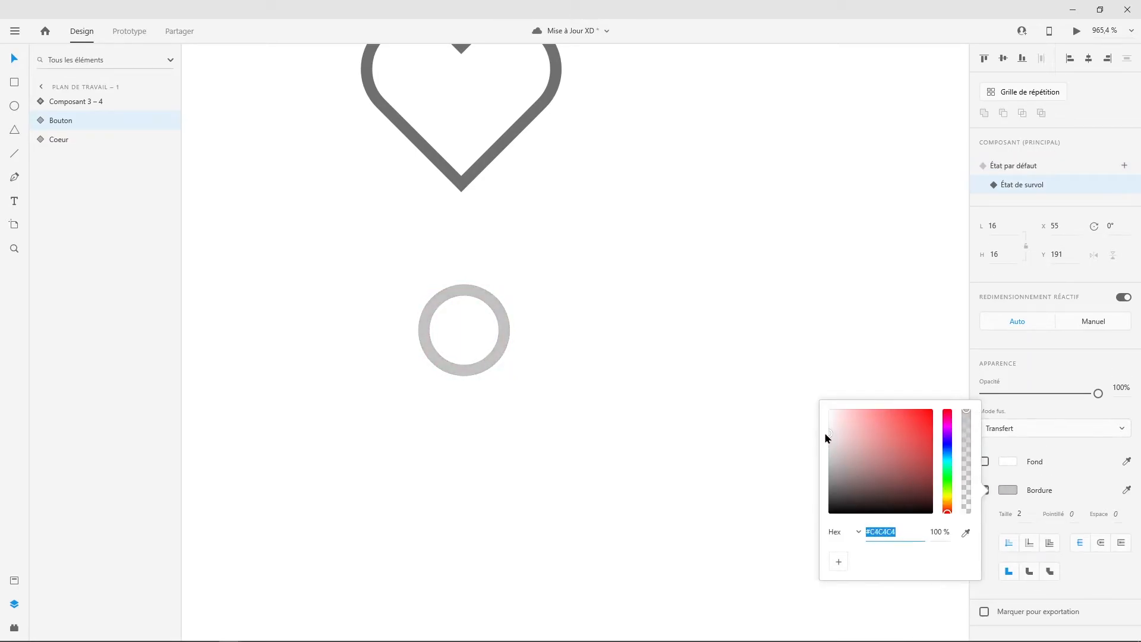
click(696, 355)
click(508, 307)
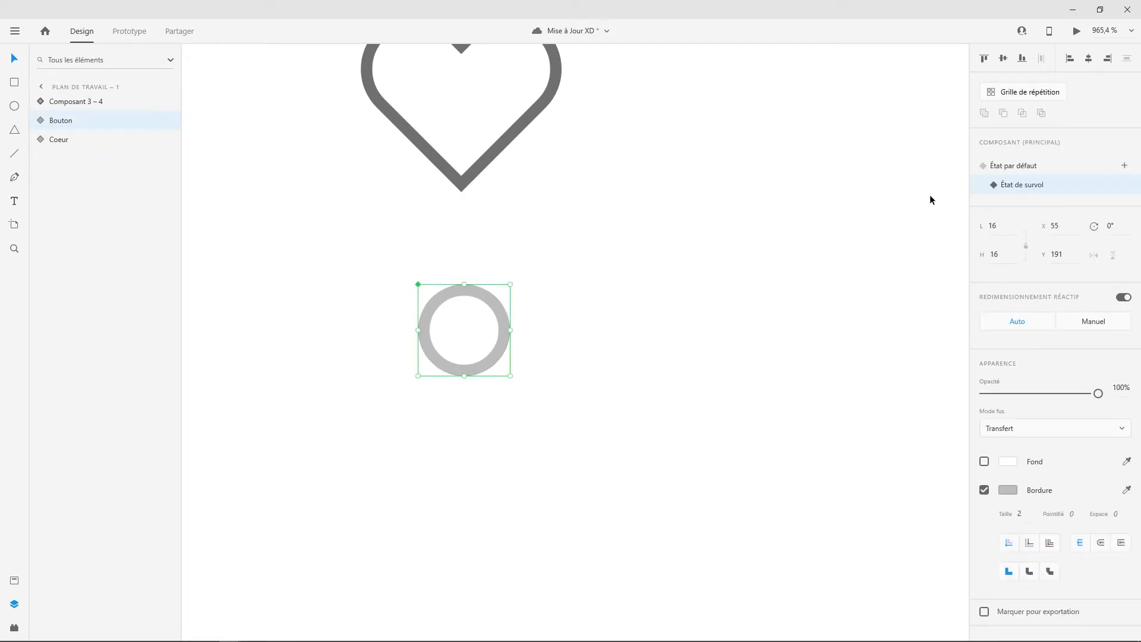
Step: Add a new component state named "Actif" and set its border colour to black
click(1125, 166)
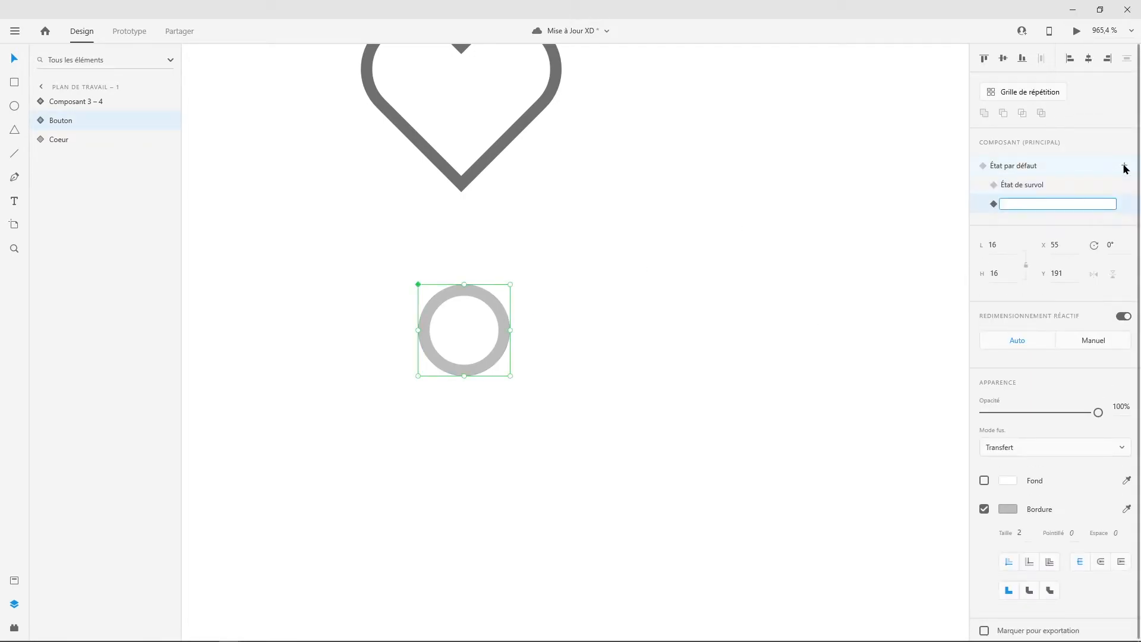
text(Actif)
click(1005, 511)
drag(888, 477, 818, 536)
click(1029, 471)
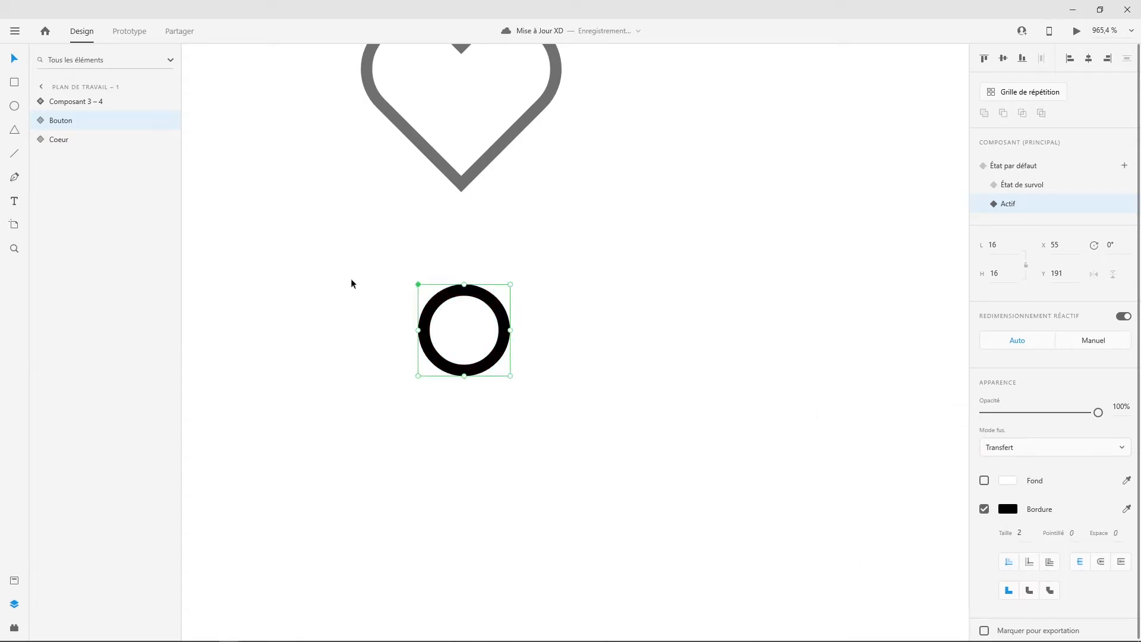
Step: Expand the "Bouton" component in the layer list and make "Ellipse 3" visible in the "Actif" state
click(40, 120)
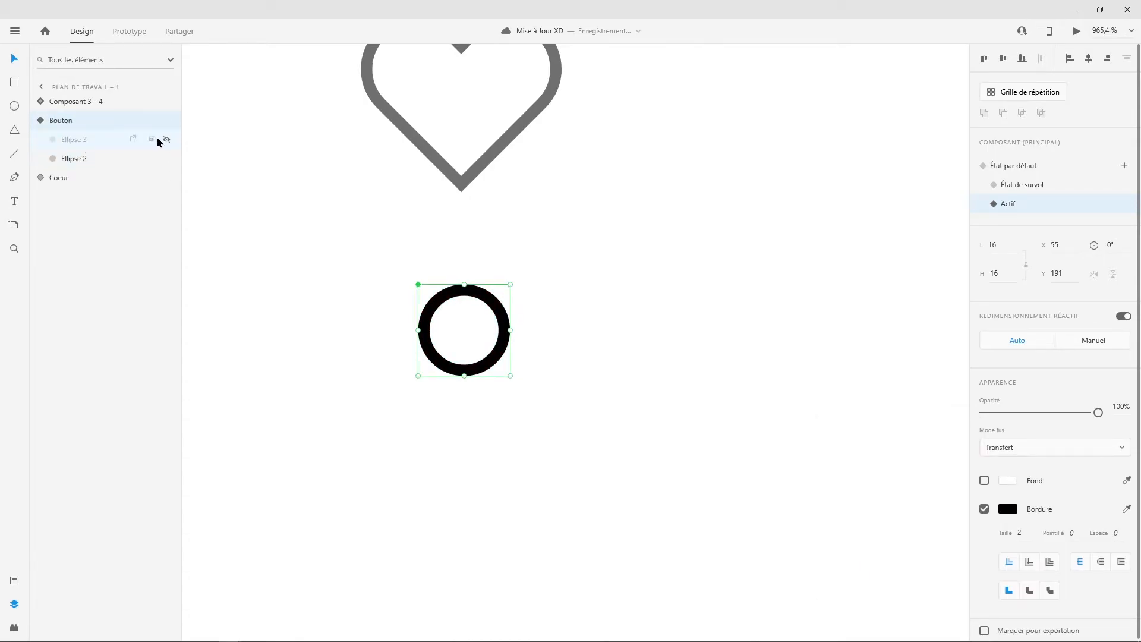
click(167, 140)
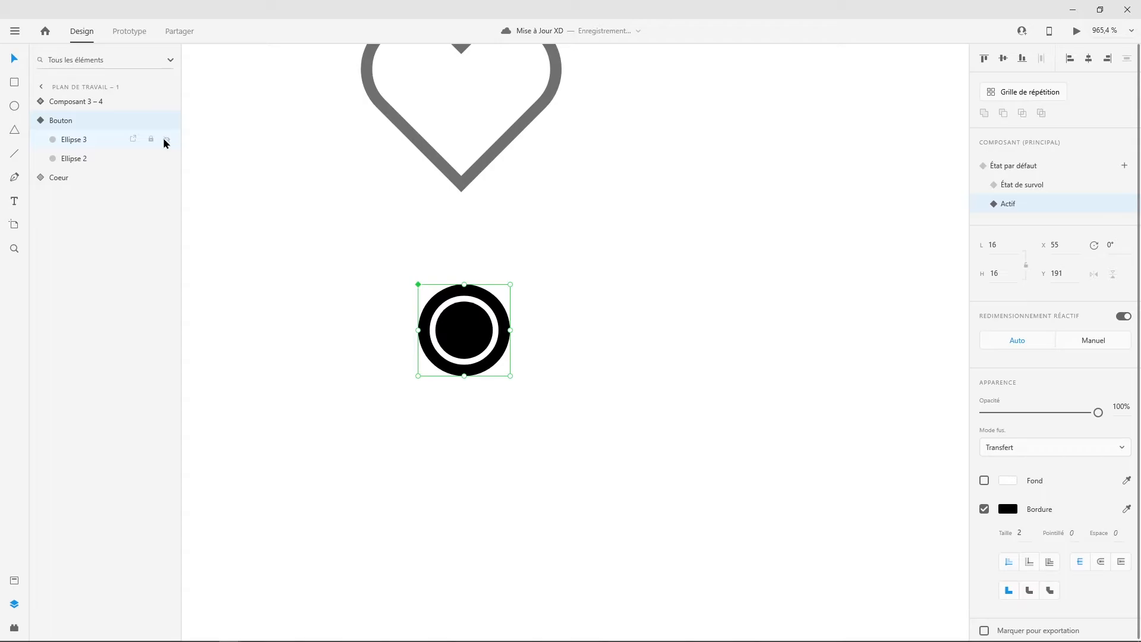
click(590, 329)
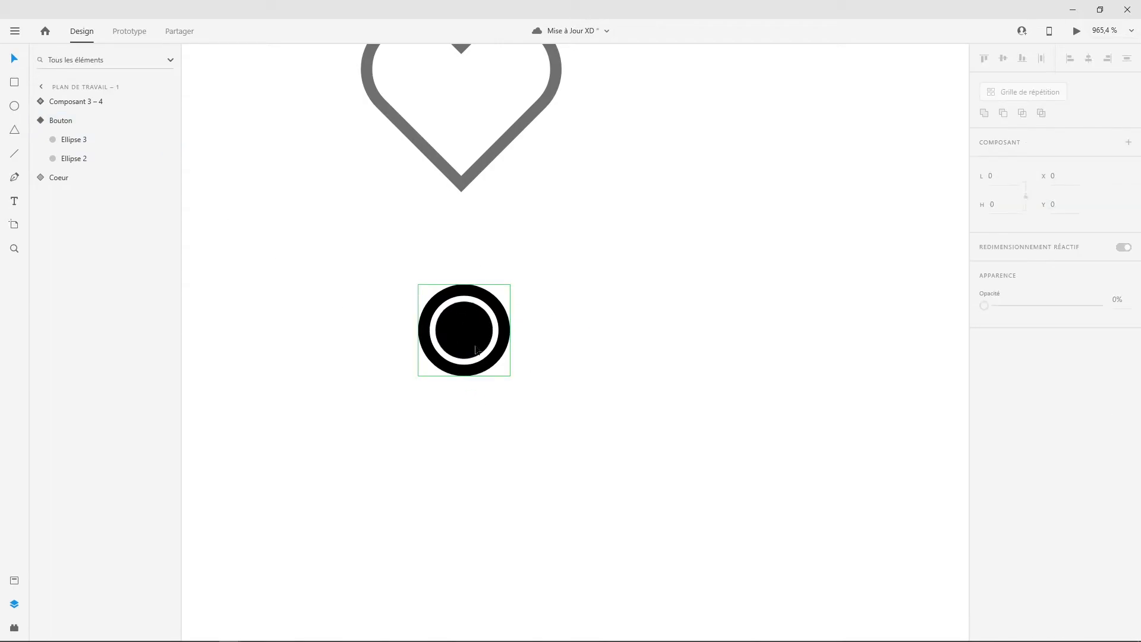
Step: In Prototype mode, add an Appuyer interaction to the button's "État de survol", using Animation automatique with "Actif" as the destination
click(473, 323)
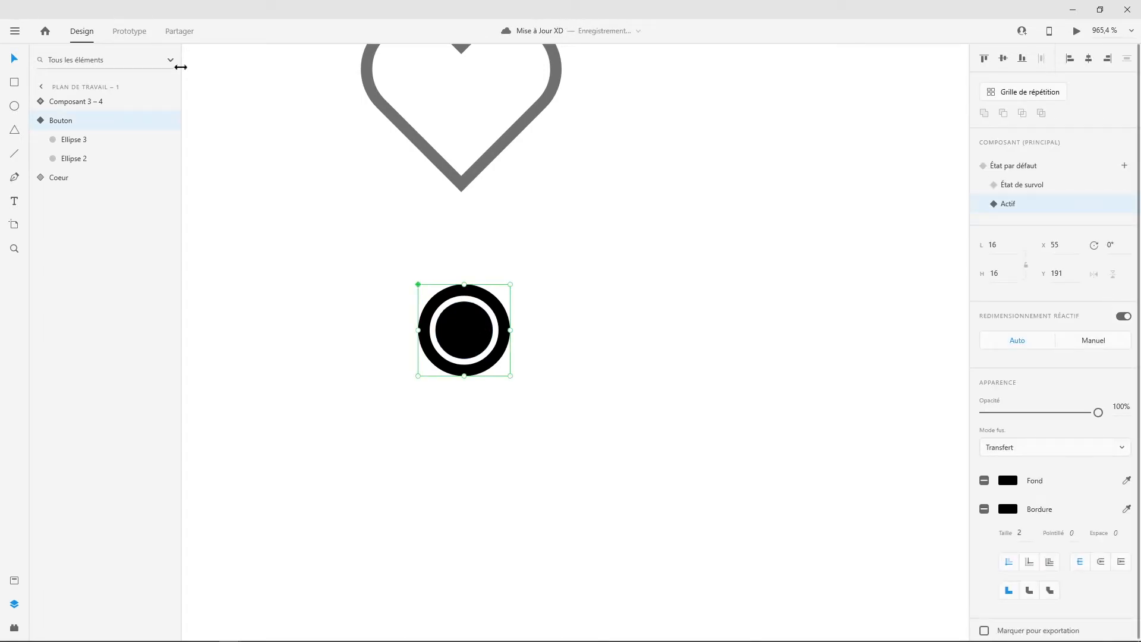
click(129, 31)
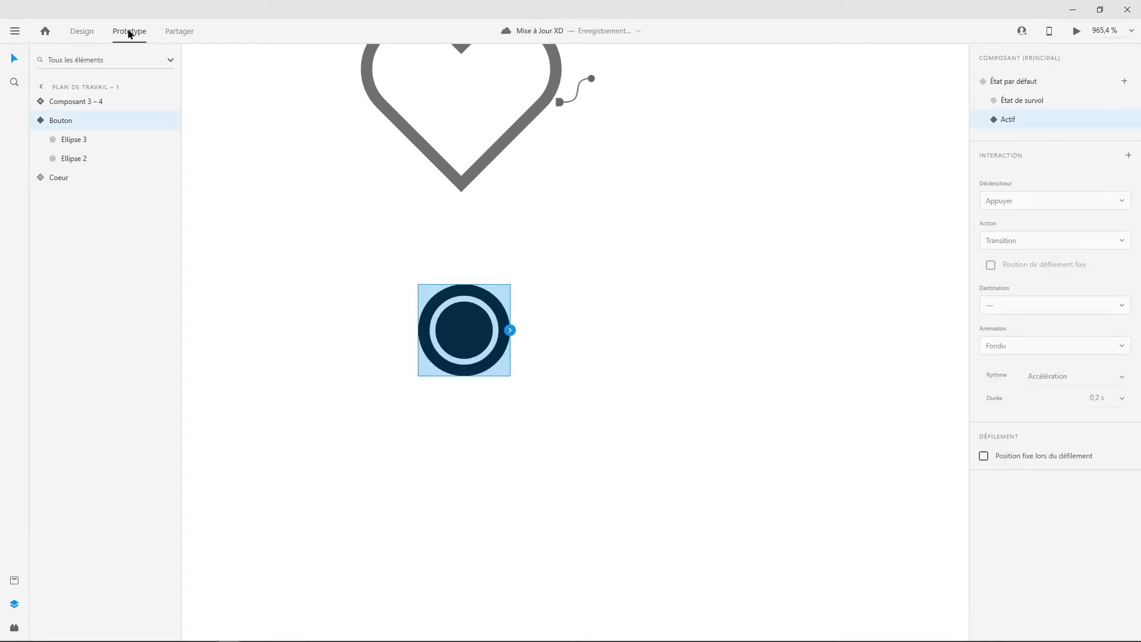
click(1014, 84)
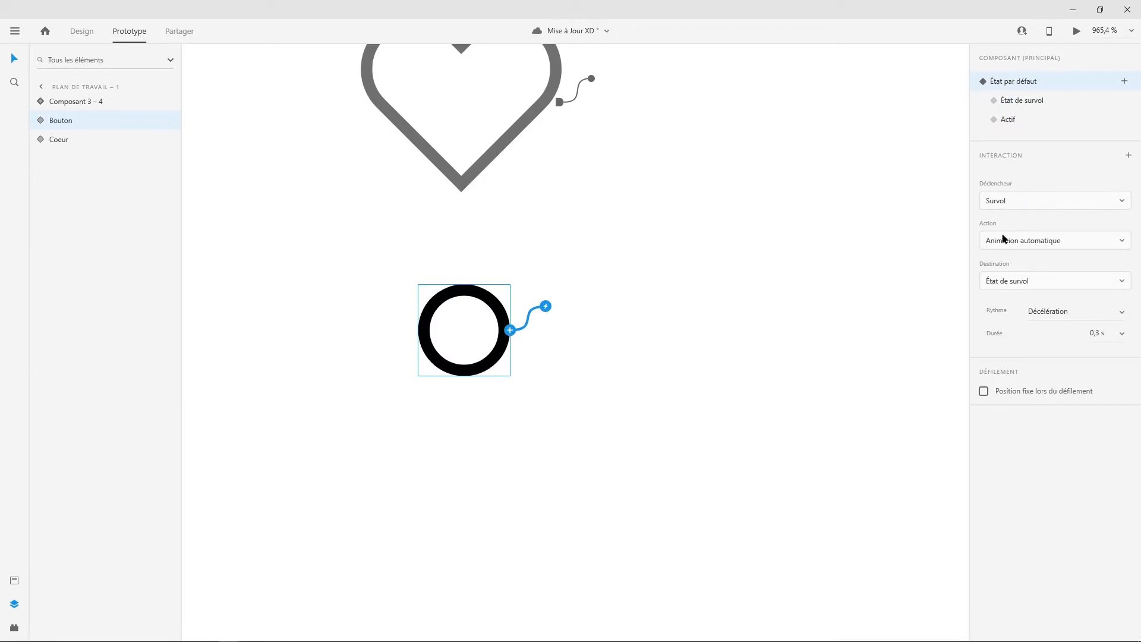
click(1032, 101)
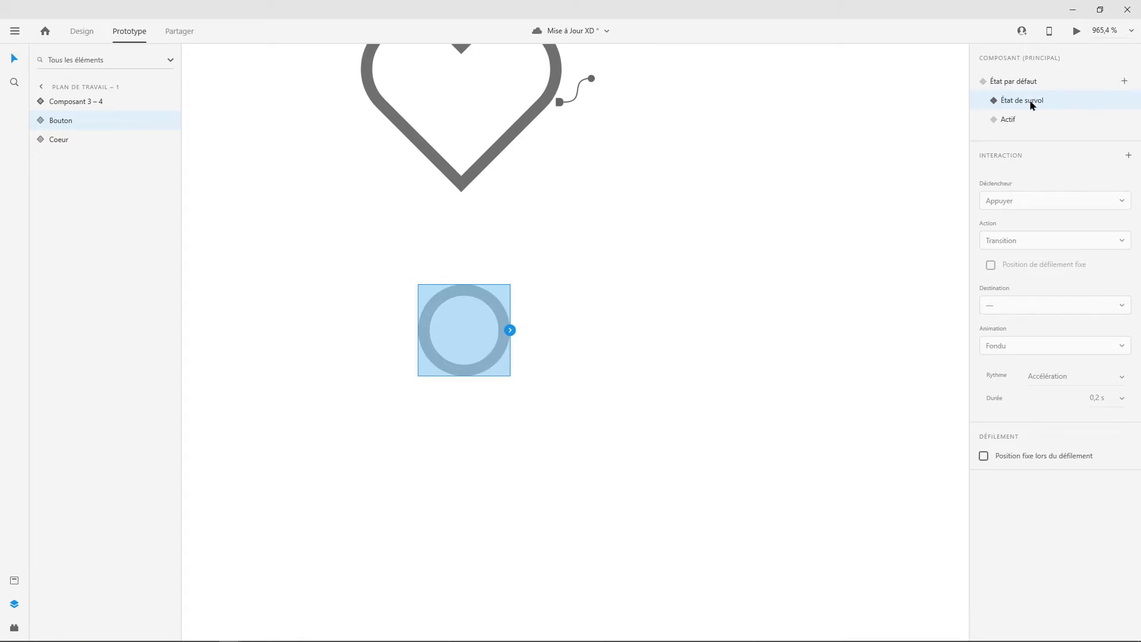
click(1129, 155)
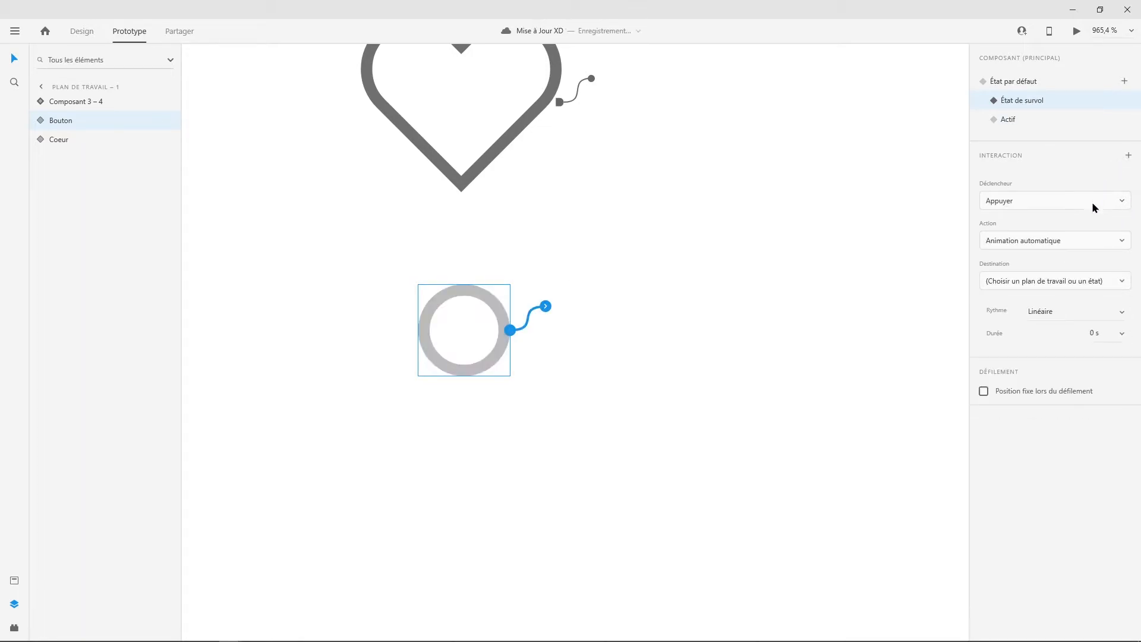
click(1075, 242)
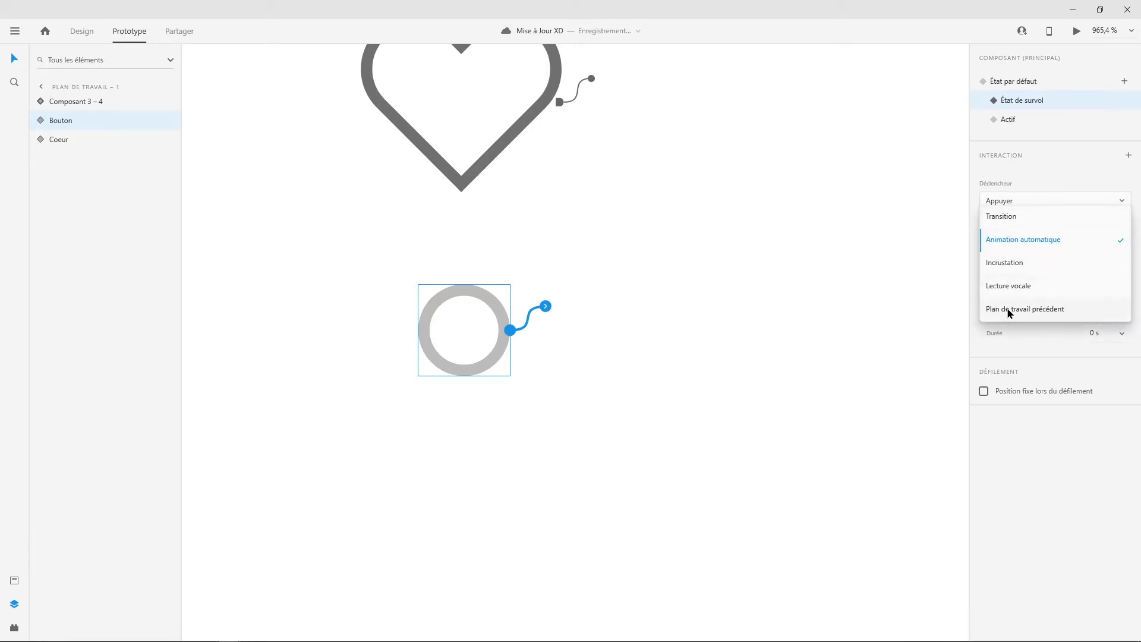
click(1053, 193)
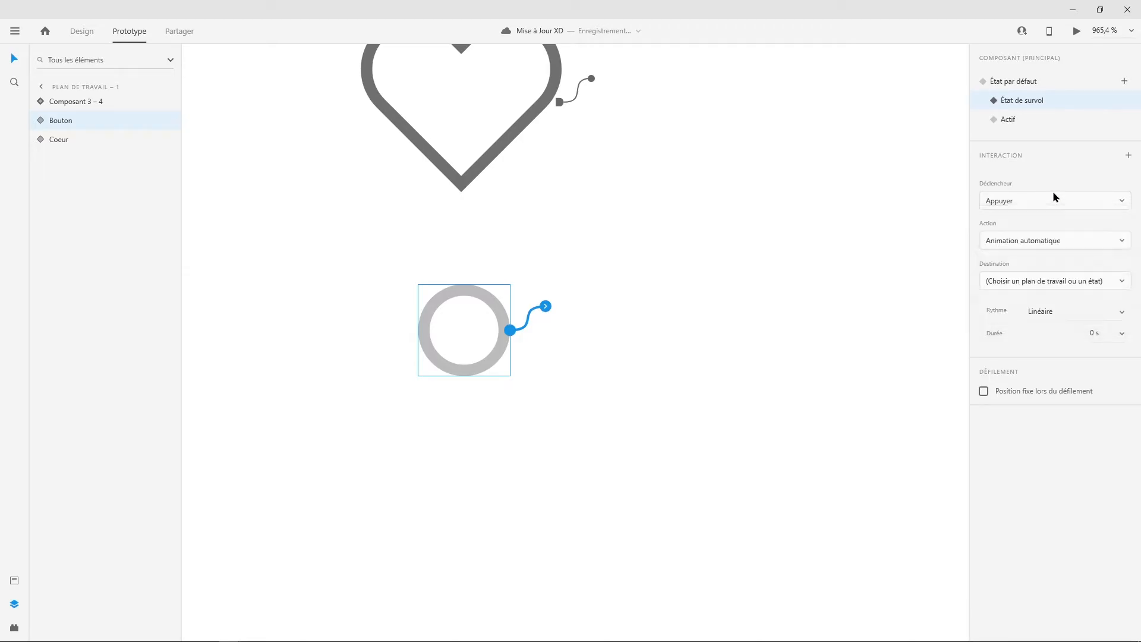
click(1026, 285)
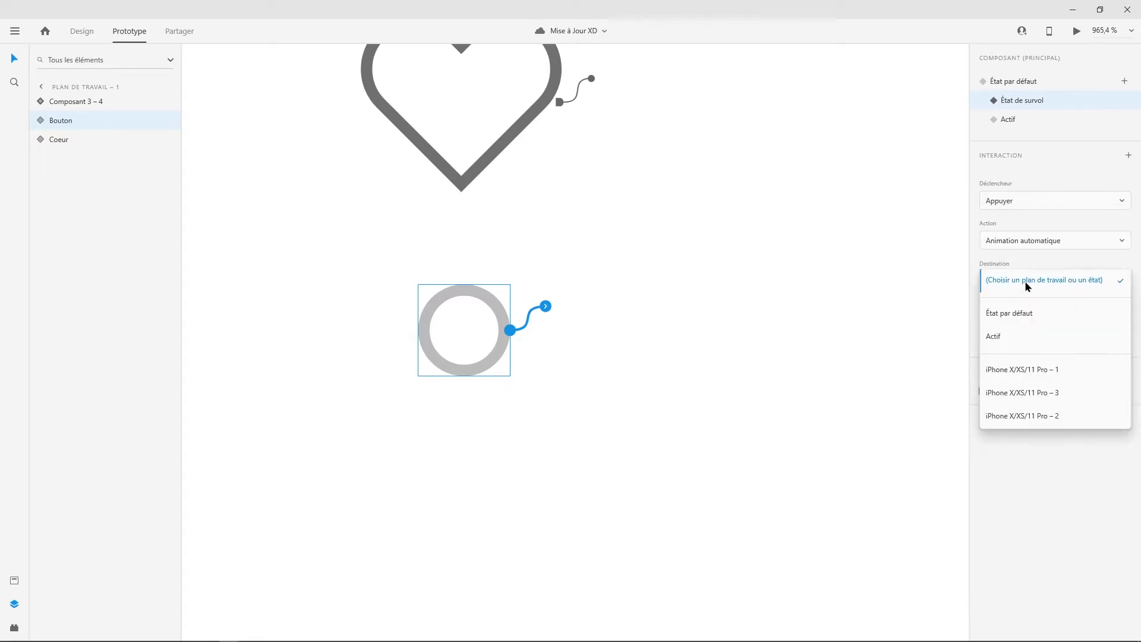
click(996, 337)
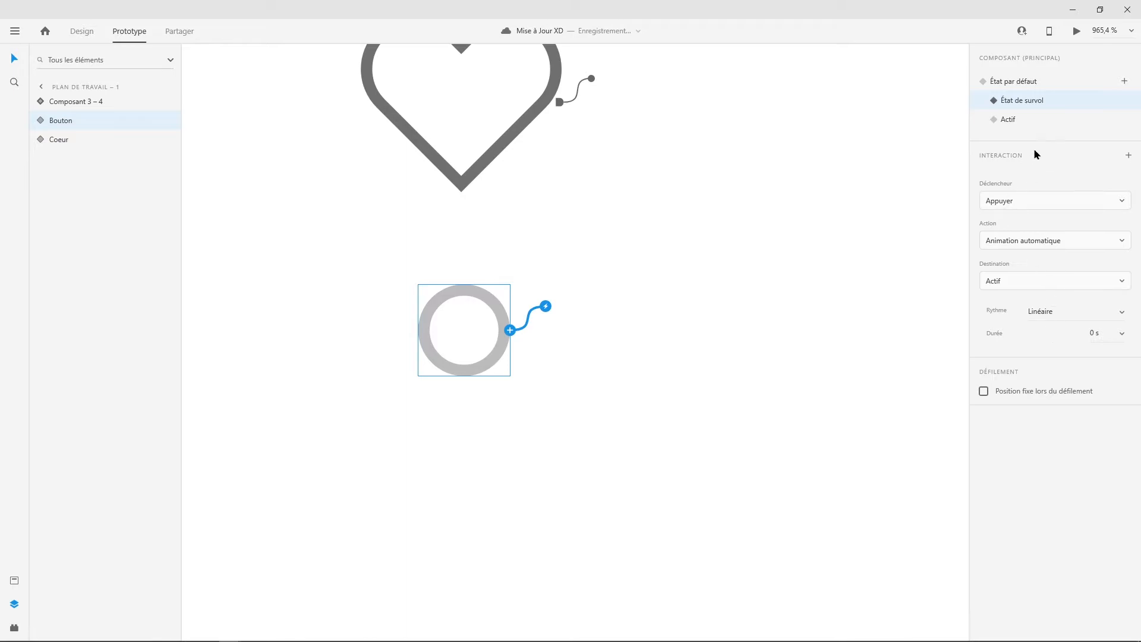
Step: Add an Appuyer interaction to the button's "Actif" state, using Animation automatique with "État par défaut" as the destination
click(1006, 121)
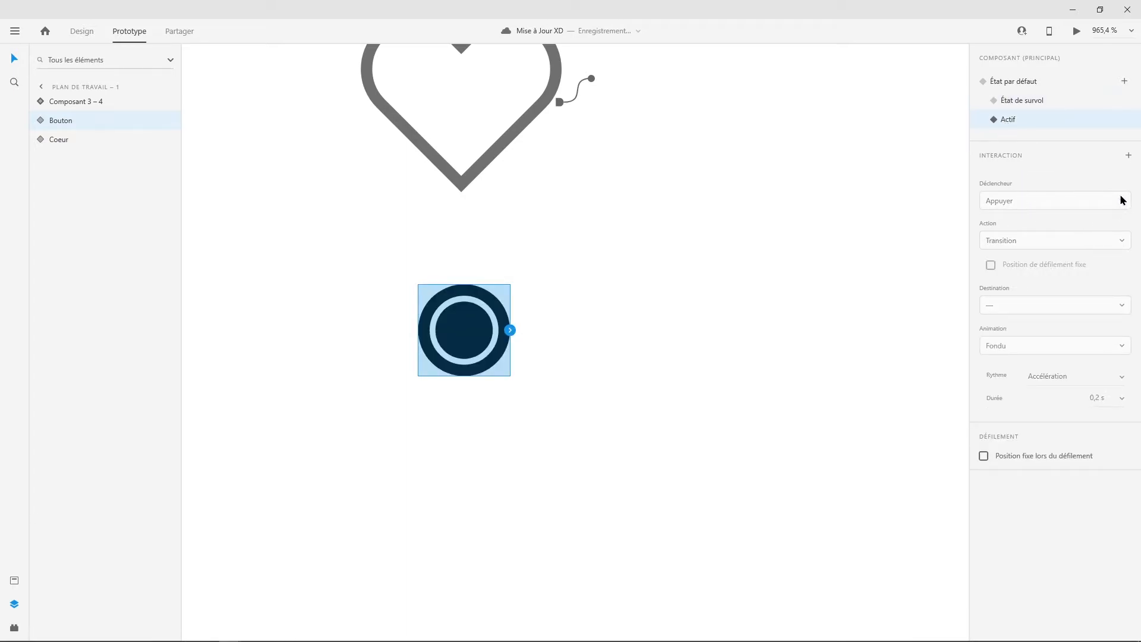
click(1128, 155)
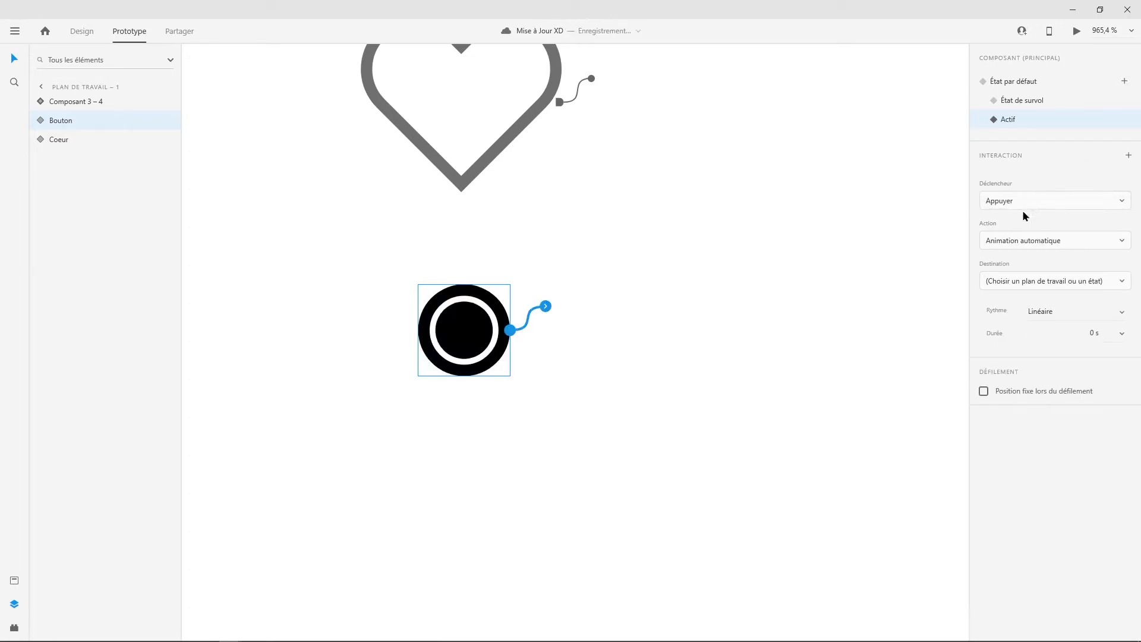
click(1018, 287)
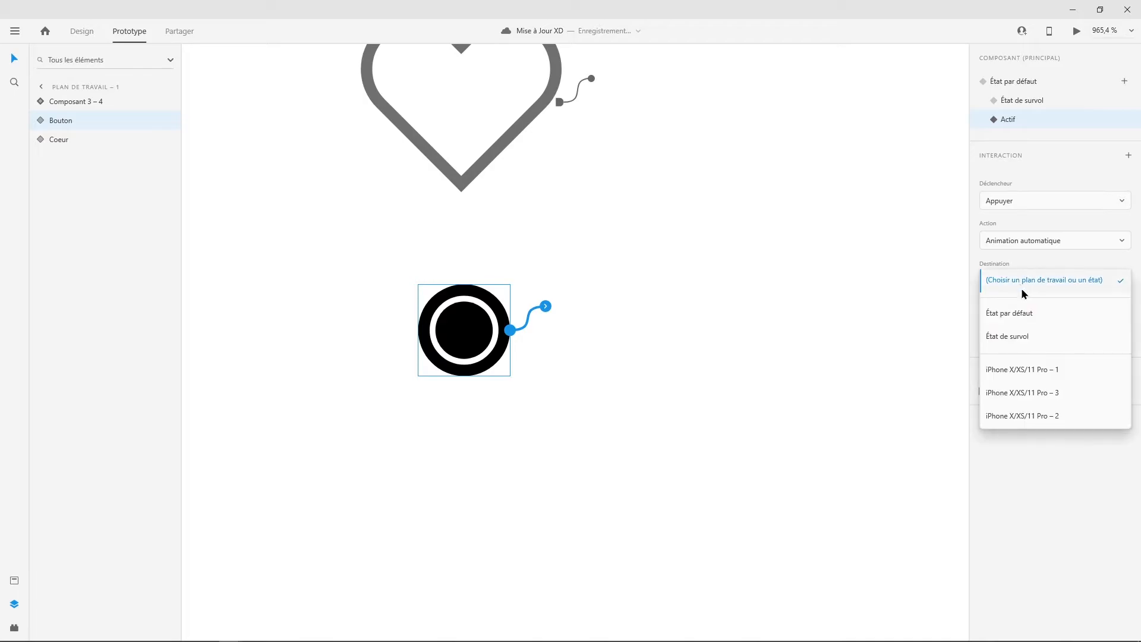
click(1017, 317)
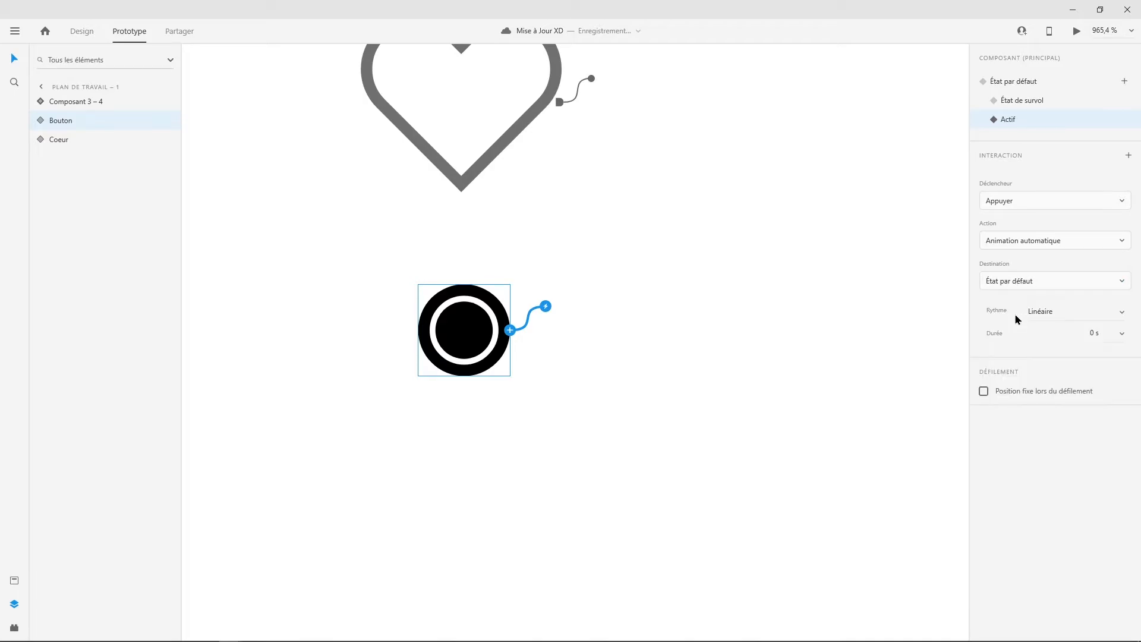
Step: Show the circular button's default state and preview the prototype to test switching the button on and off
click(899, 248)
click(498, 315)
click(1020, 83)
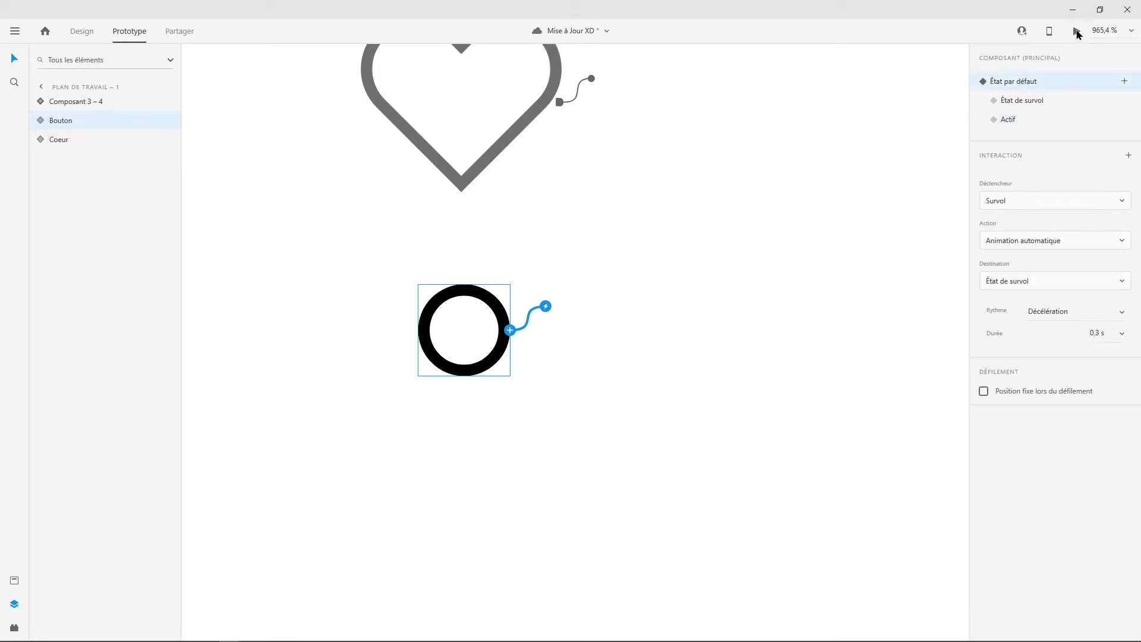
click(1077, 32)
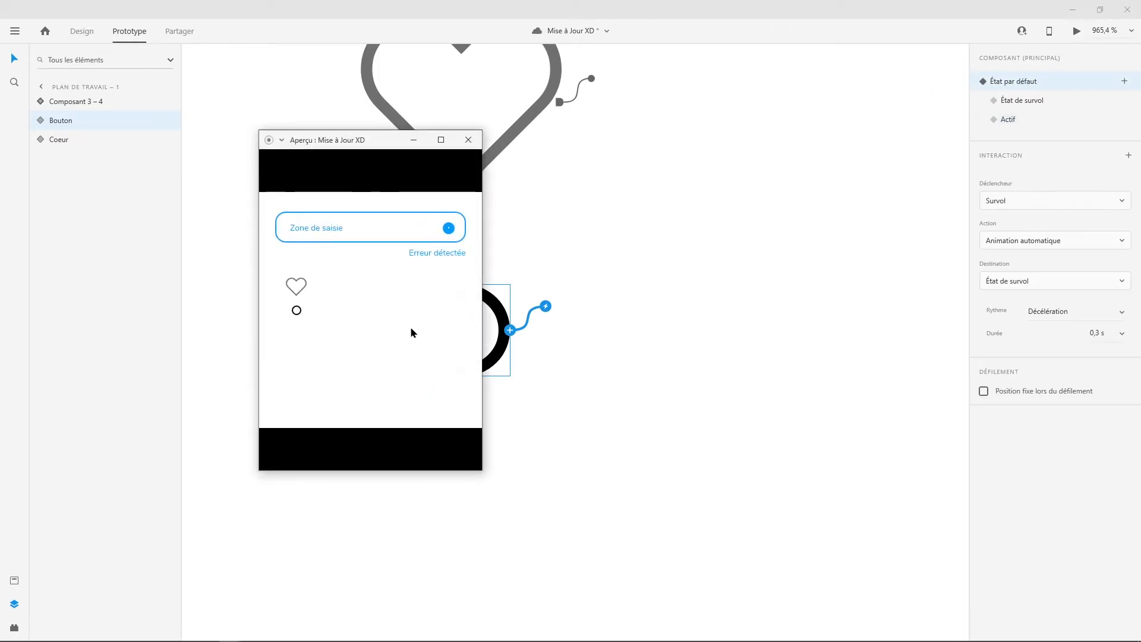
click(295, 311)
click(296, 311)
click(609, 246)
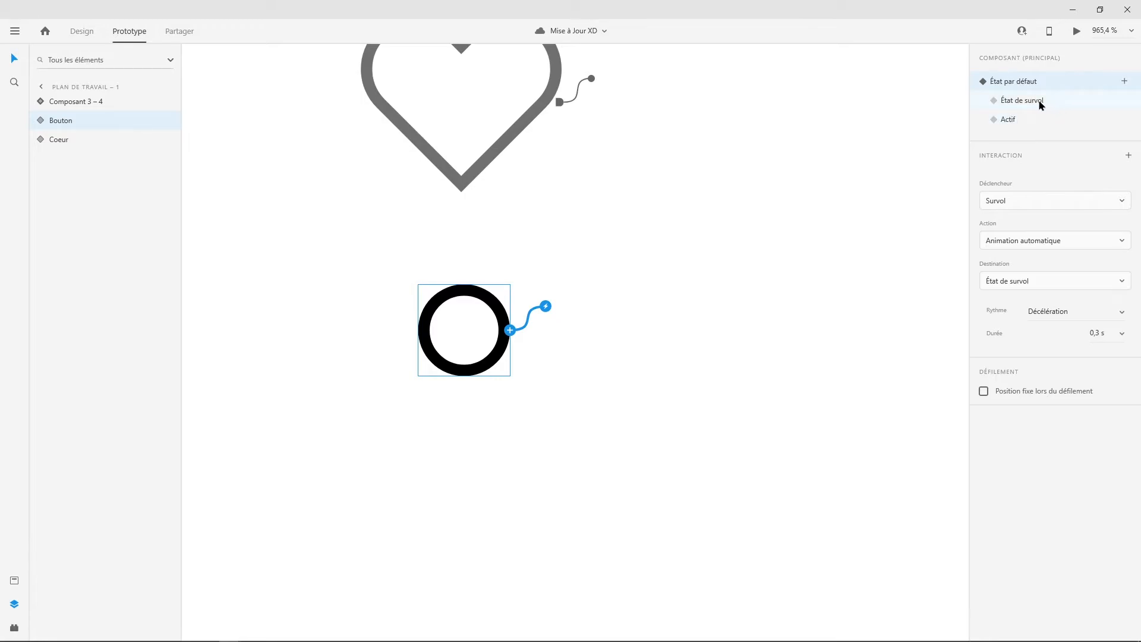
Step: Check which triggers are available for the interaction of the button's "Actif" state
click(1008, 120)
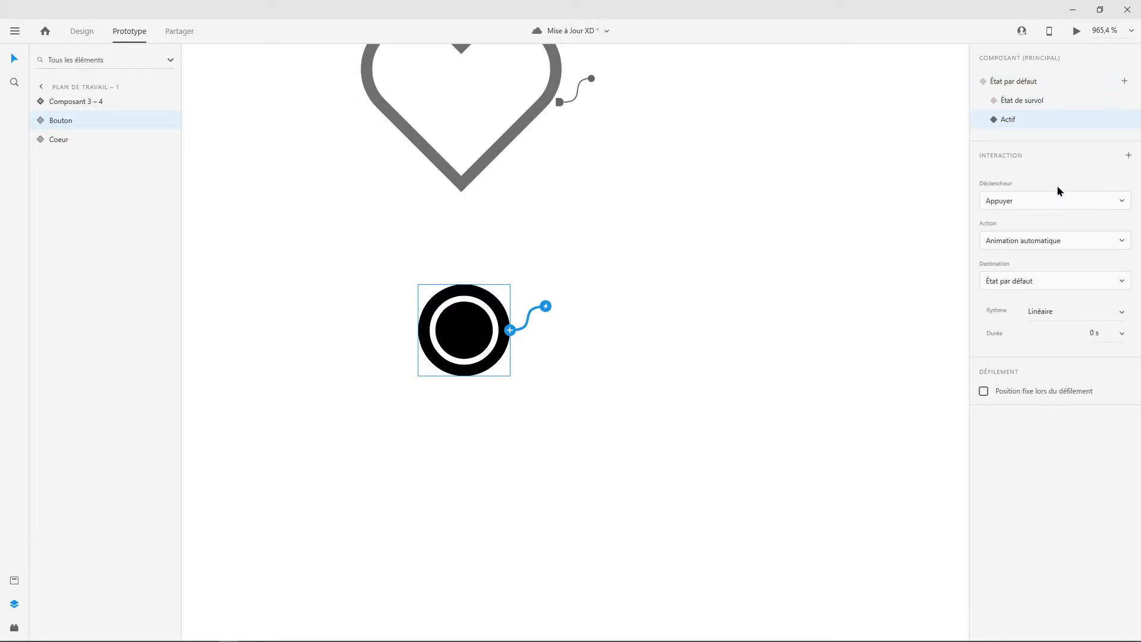
click(1028, 199)
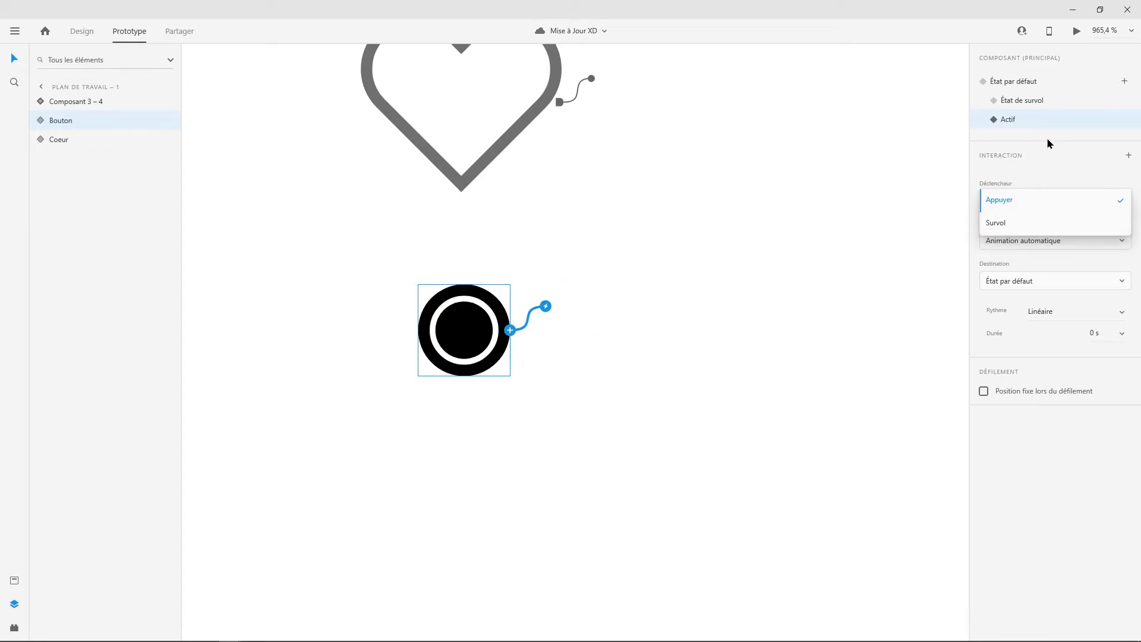
click(822, 196)
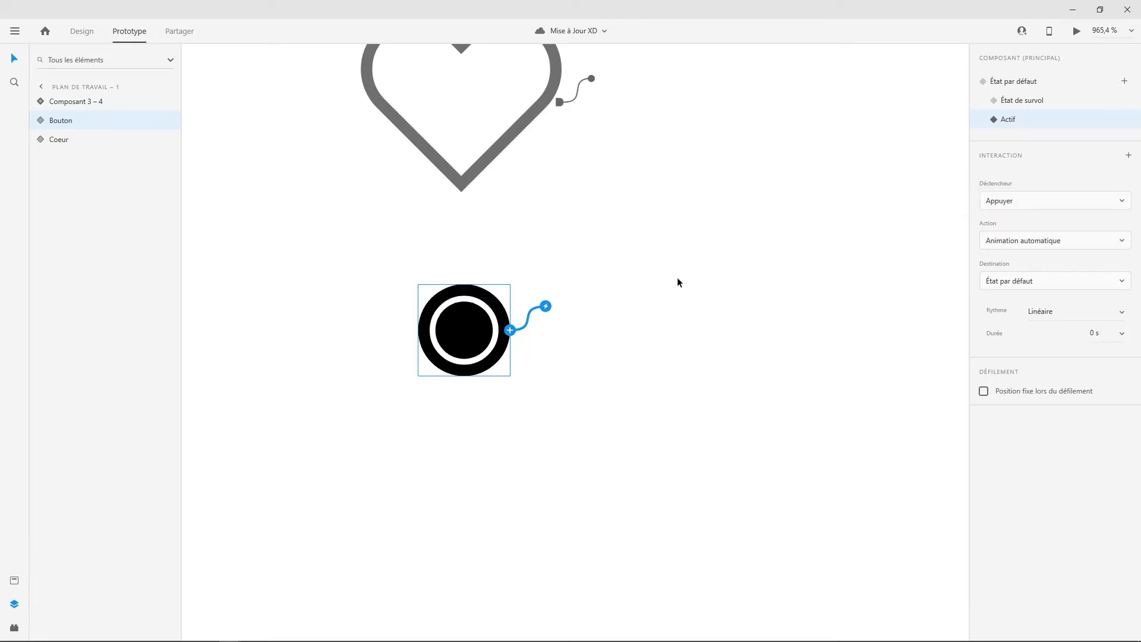
Step: Bring the "iPhone X/XS/11 Pro – 1" and "iPhone X/XS/11 Pro – 3" lock-screen artboards into view
scroll(666, 242, down, 2)
drag(662, 224, 521, 558)
scroll(580, 336, down, 4)
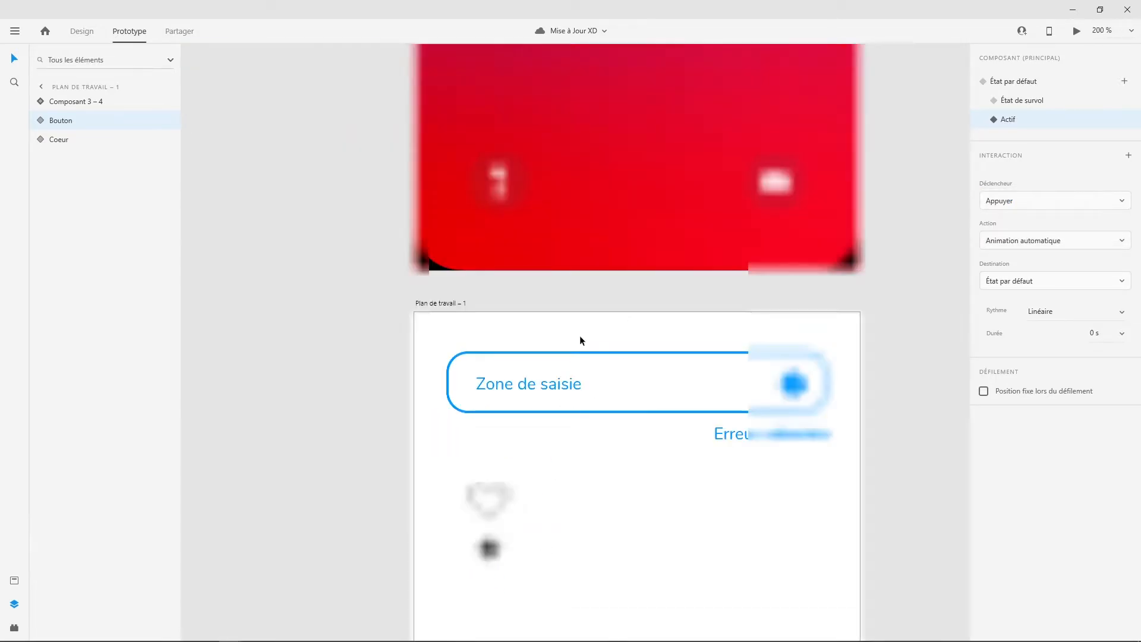
scroll(580, 340, down, 3)
drag(629, 316, 552, 330)
scroll(430, 312, down, 2)
scroll(429, 285, up, 3)
scroll(429, 285, up, 2)
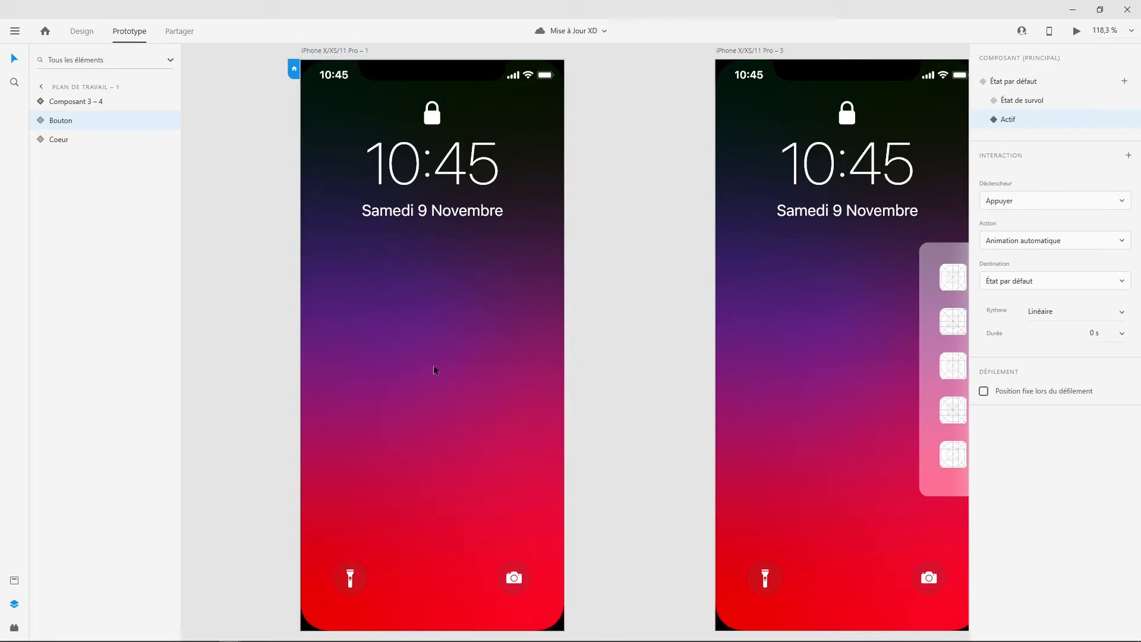
Step: Look over the three iPhone lock-screen artboards and select "iPhone X/XS/11 Pro – 1"
scroll(652, 390, right, 10)
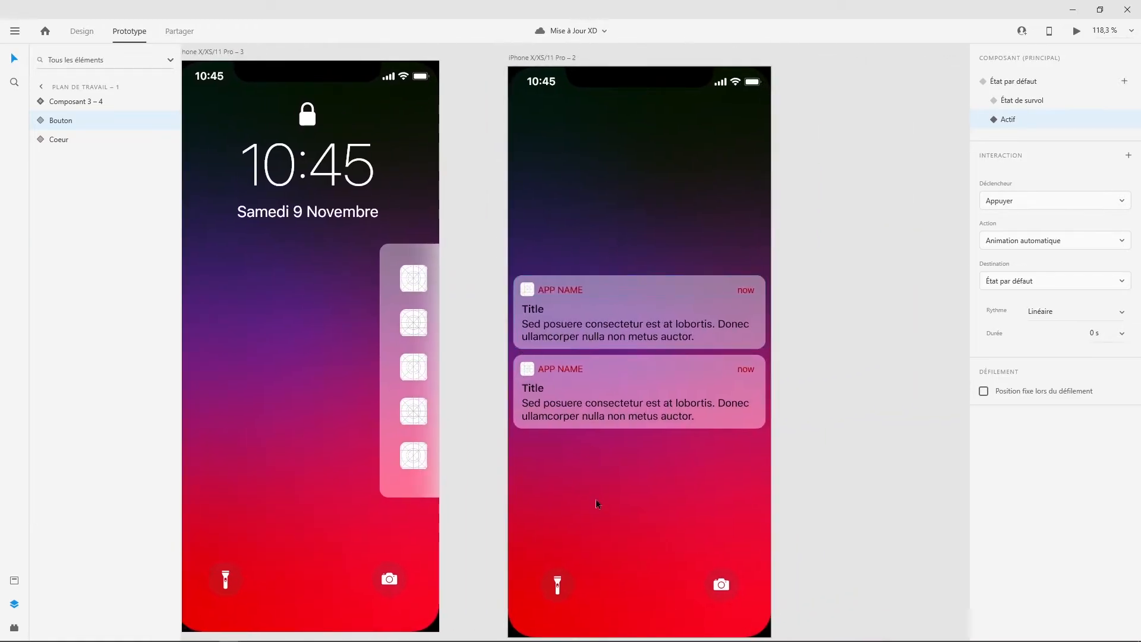
scroll(482, 447, left, 8)
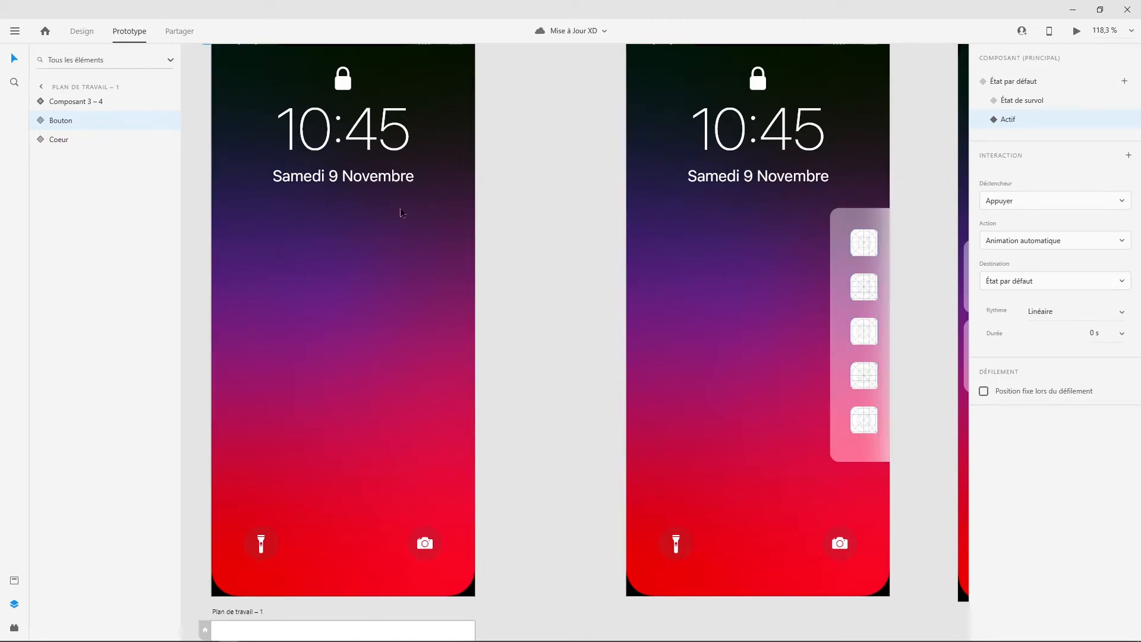
scroll(456, 323, up, 3)
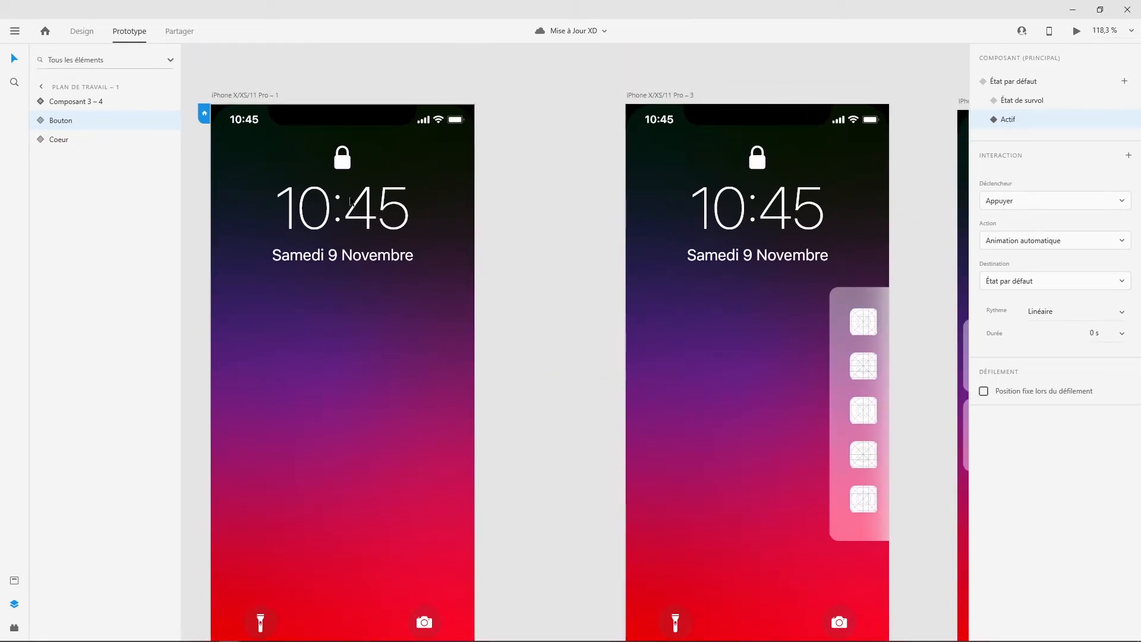
click(260, 95)
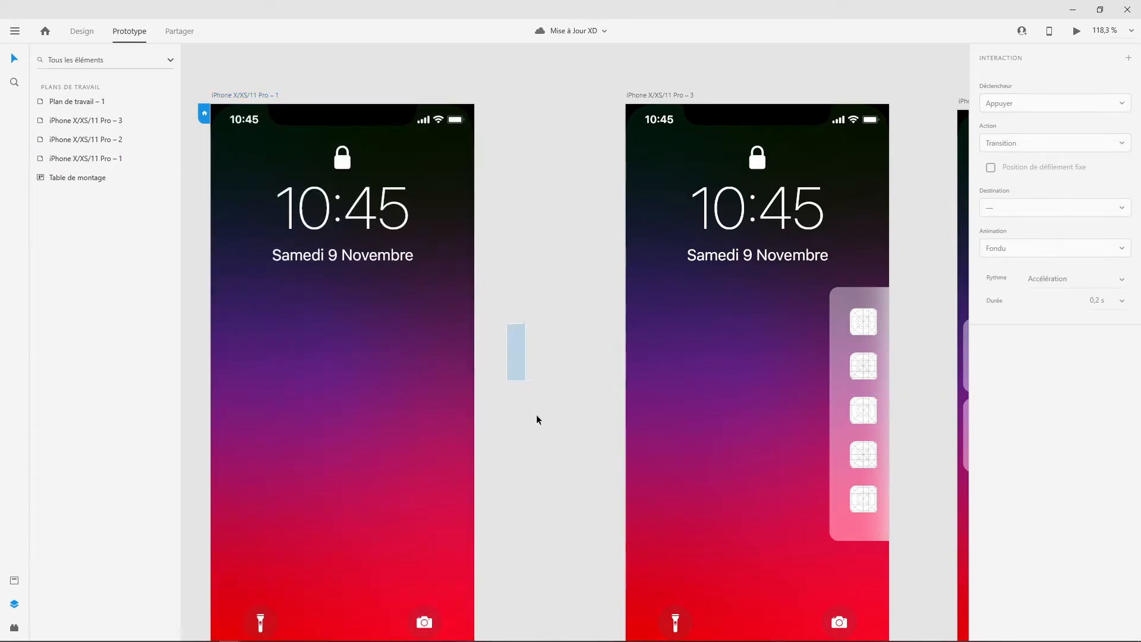
click(489, 404)
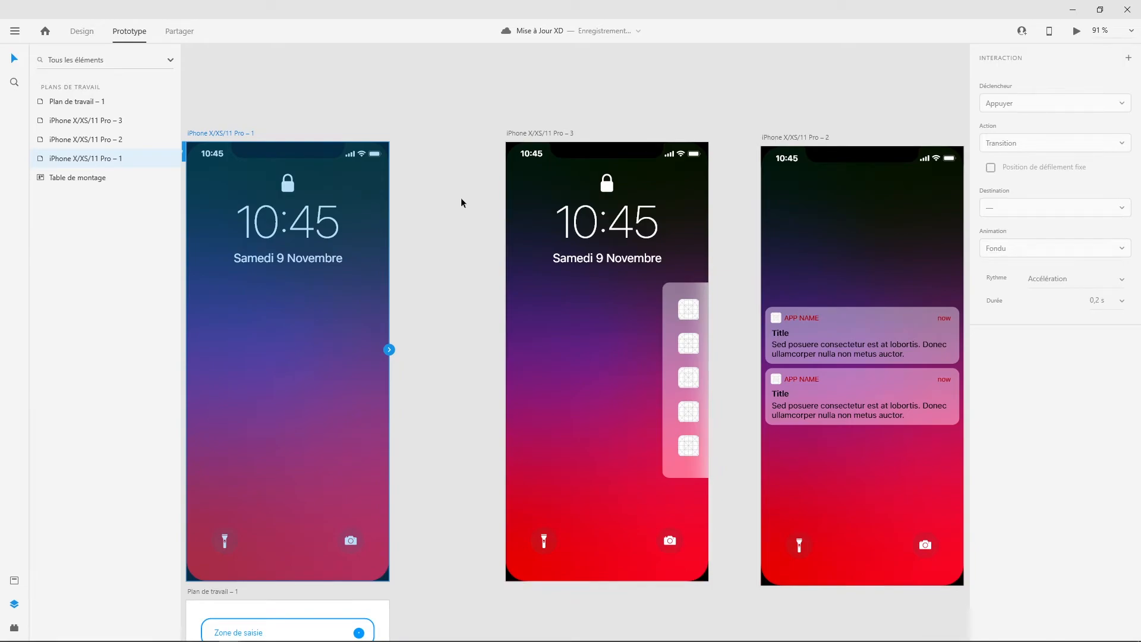
Step: Check which user interface kits are offered, such as Apple iOS, and return to the artboards
click(15, 33)
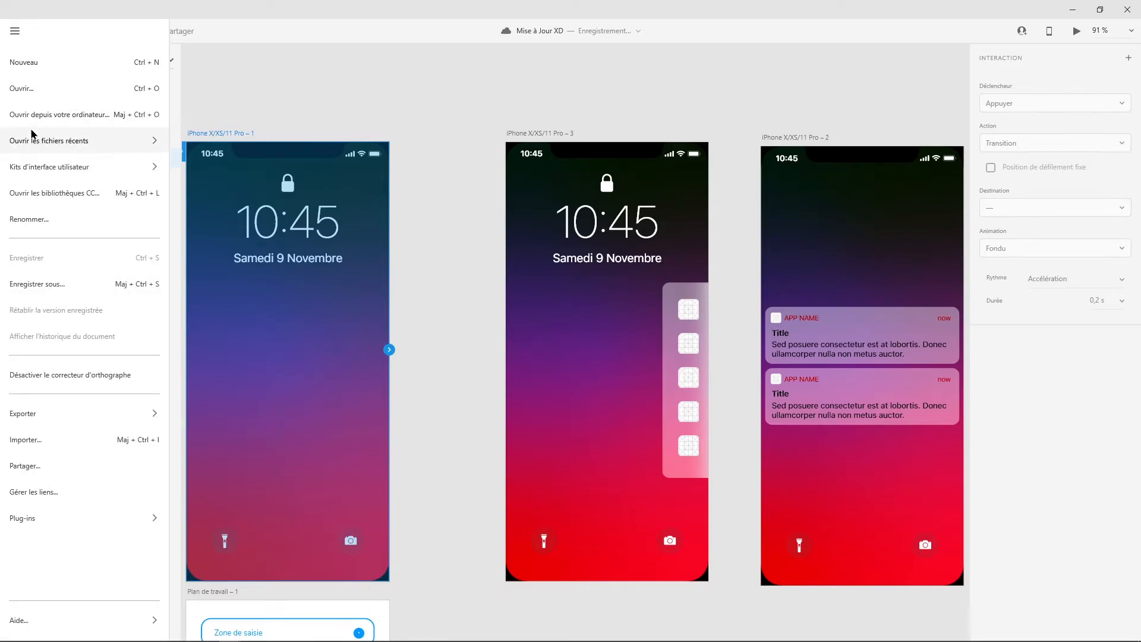
mouse_move(29, 168)
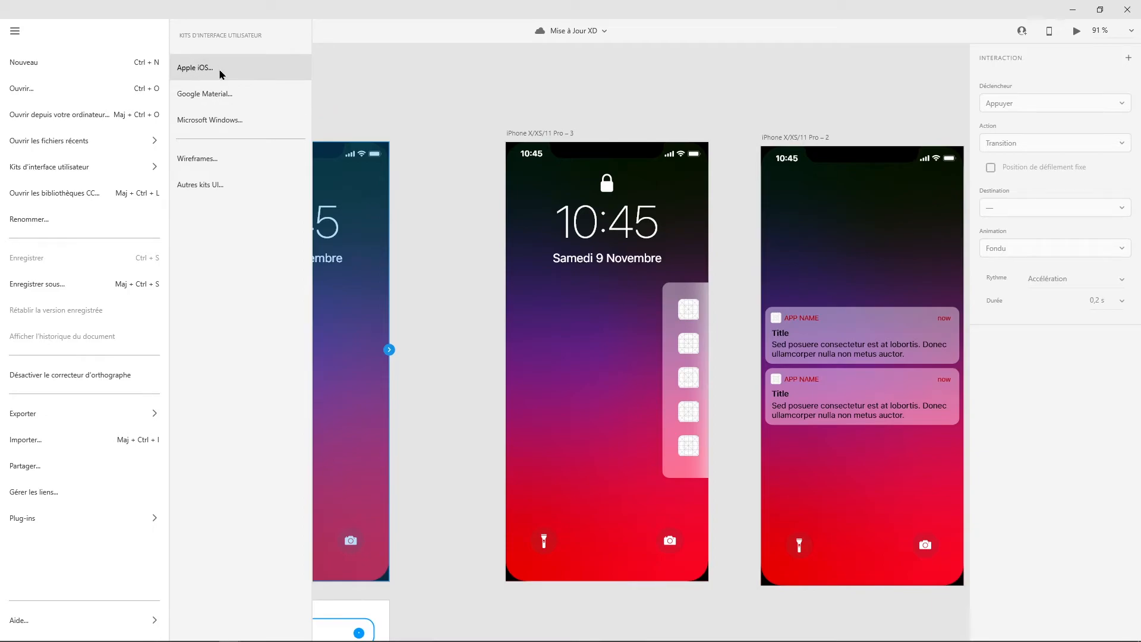
click(332, 323)
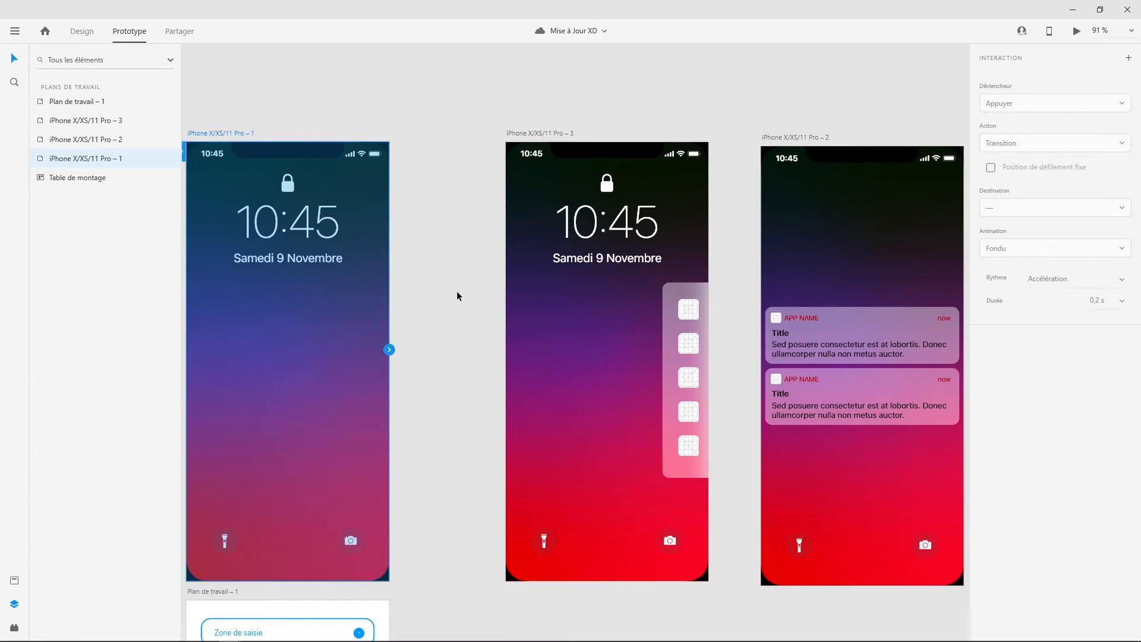
Step: Add an Appuyer interaction to "iPhone X/XS/11 Pro – 1" with Animation automatique to "iPhone X/XS/11 Pro – 2", Accél. / décél. easing and 0,4 s duration
click(1130, 59)
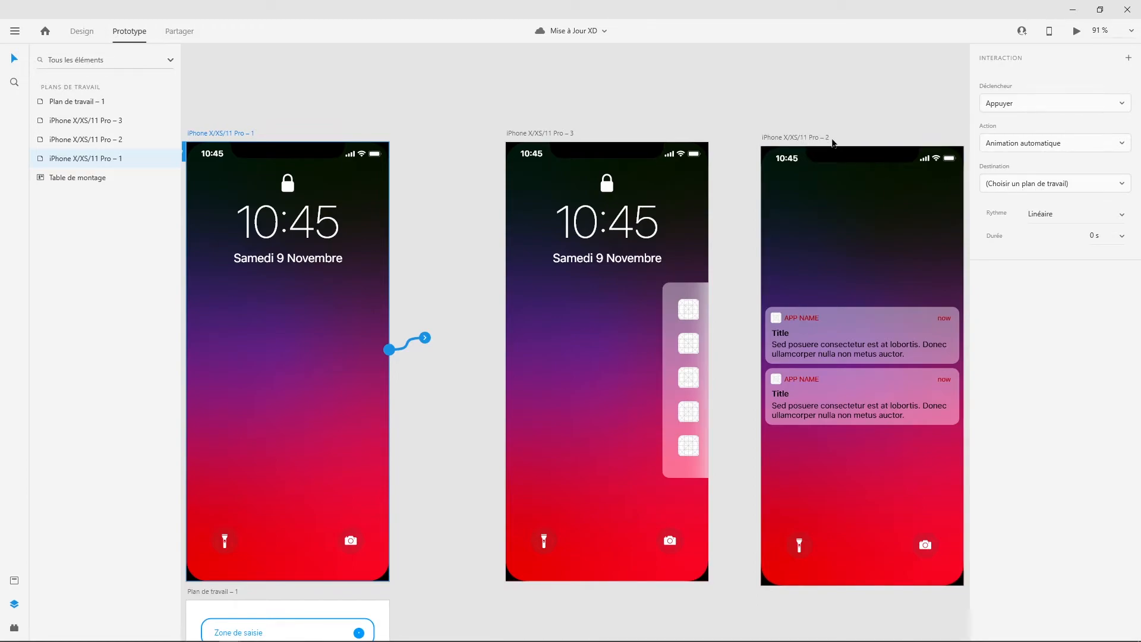
click(1050, 188)
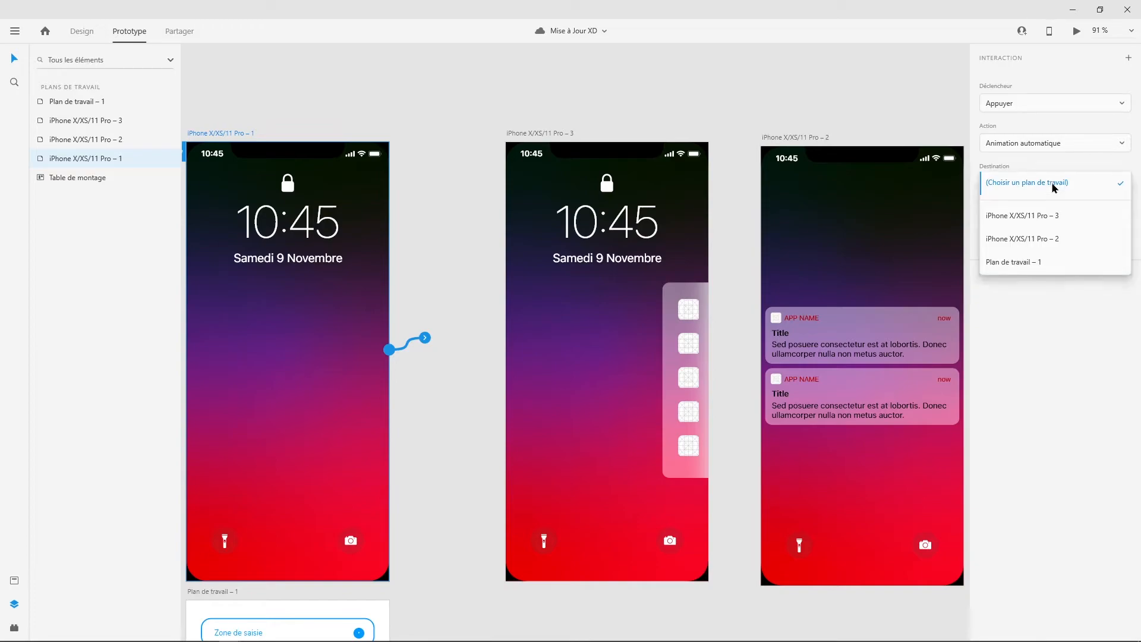
click(1045, 240)
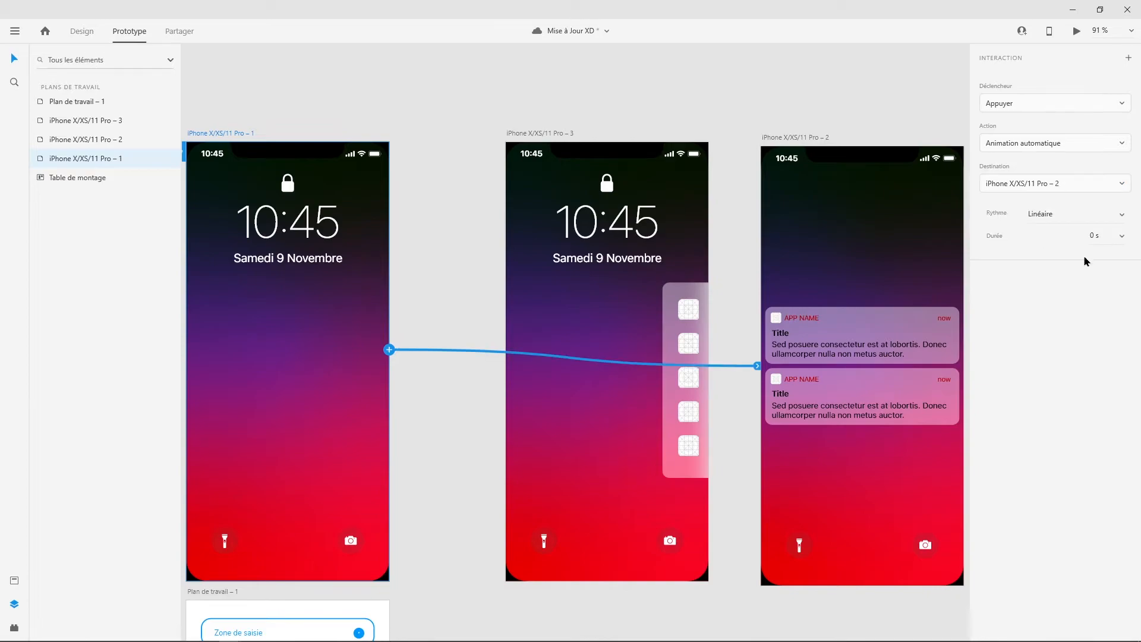
click(1121, 239)
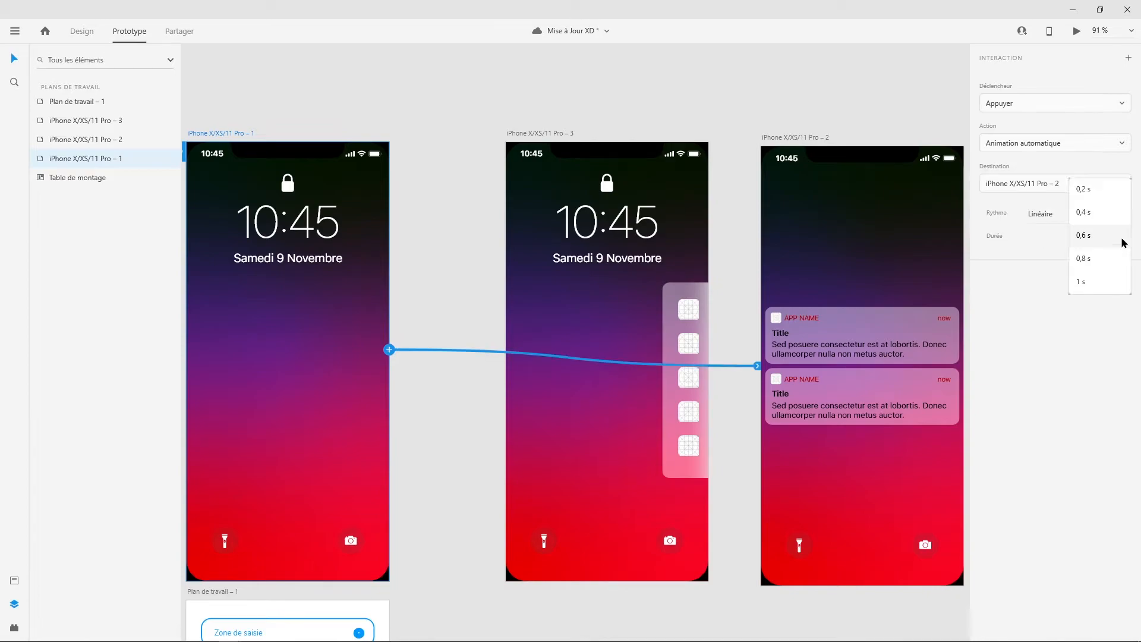
click(1090, 212)
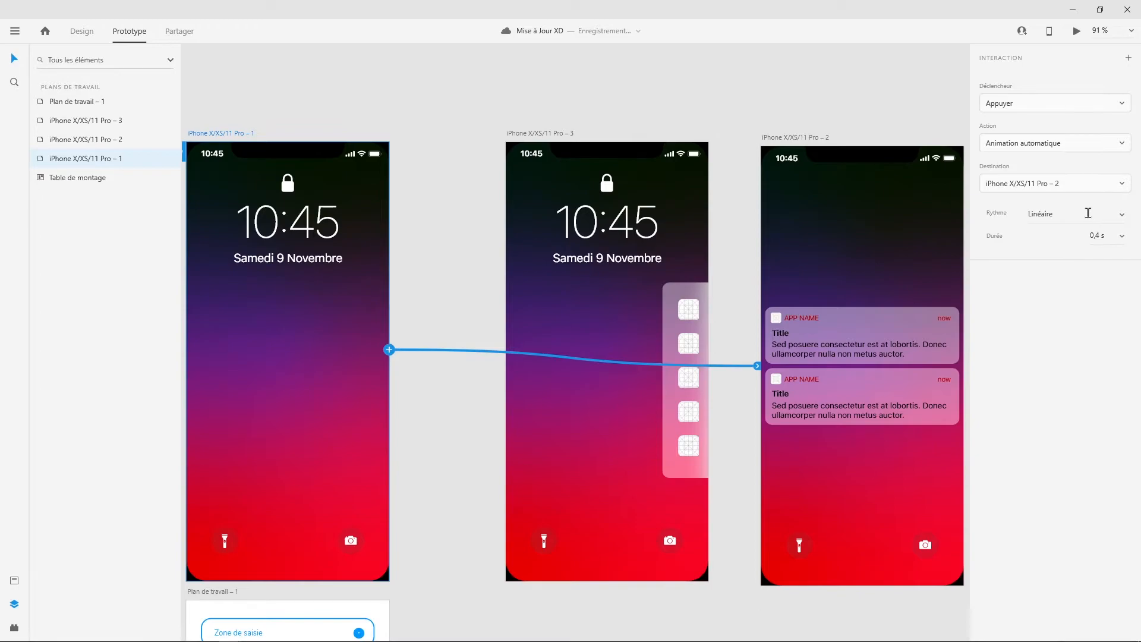
click(1089, 215)
Step: Preview the prototype and test the Appuyer transition from the lock screen to the notifications screen
click(1076, 31)
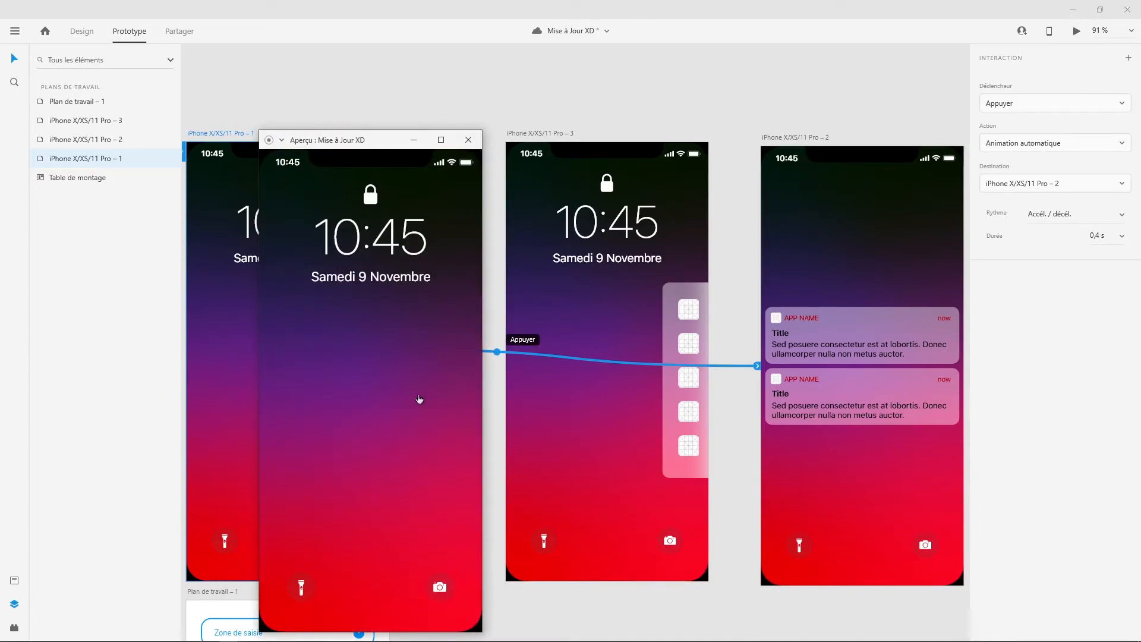
click(419, 398)
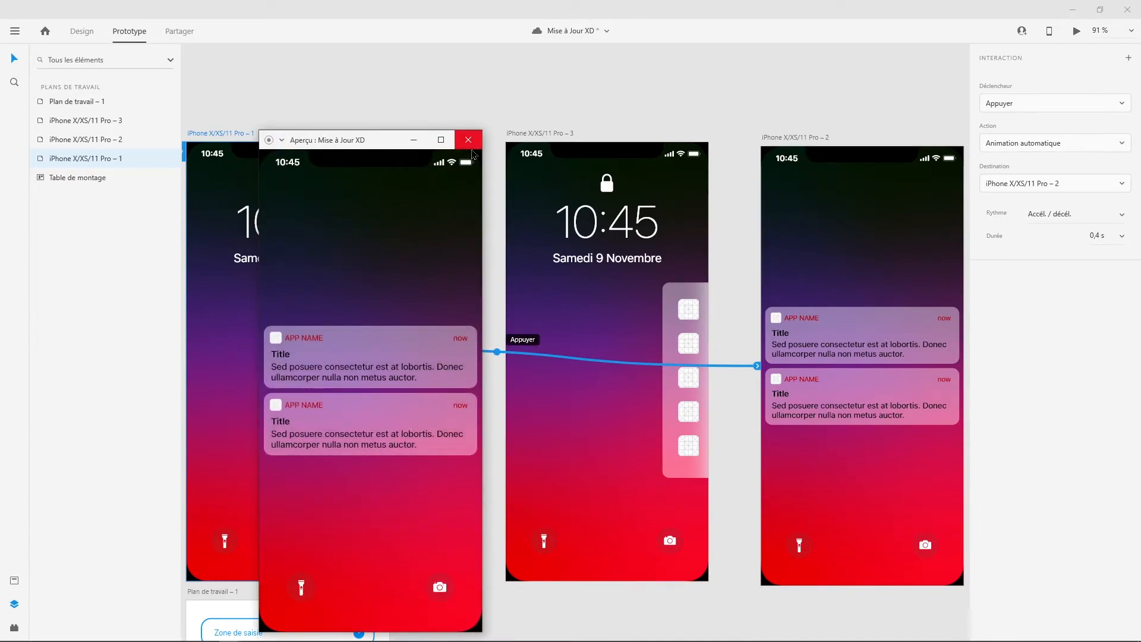
click(468, 140)
Step: Inspect the "Cadena et heure" group on the first artboard and its counterpart placed above the "iPhone X/XS/11 Pro – 2" artboard
click(304, 240)
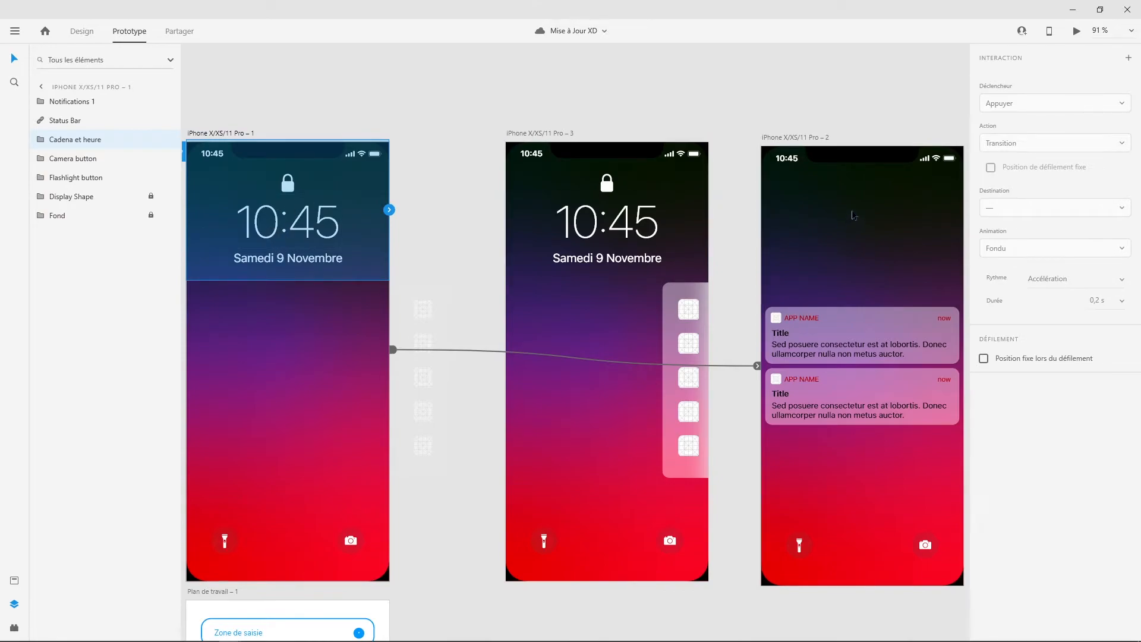
click(832, 163)
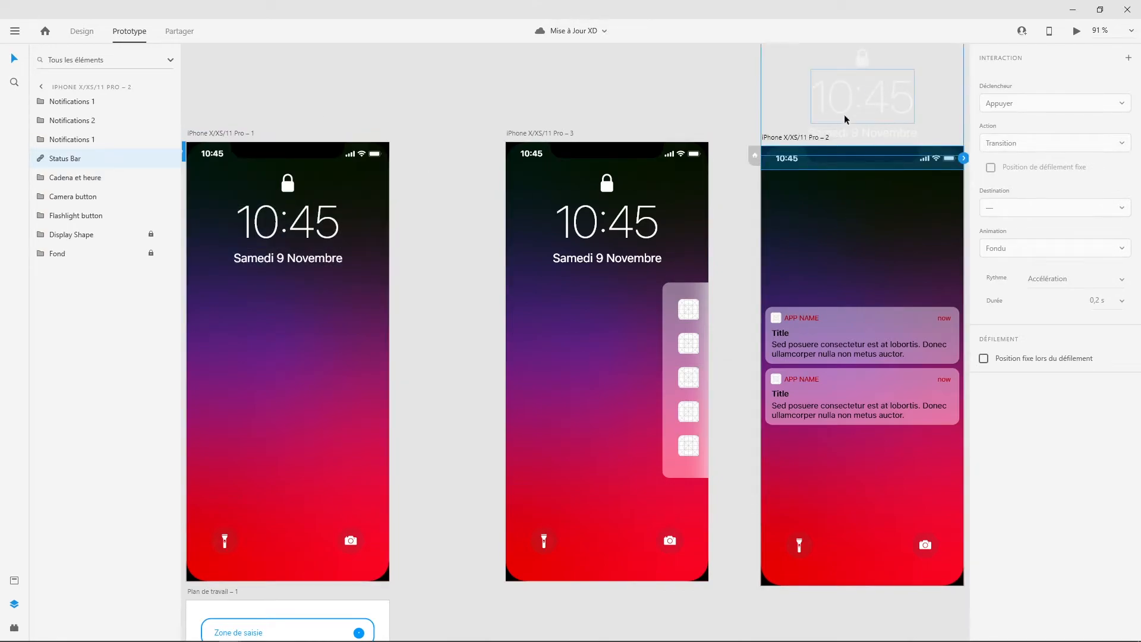
click(458, 195)
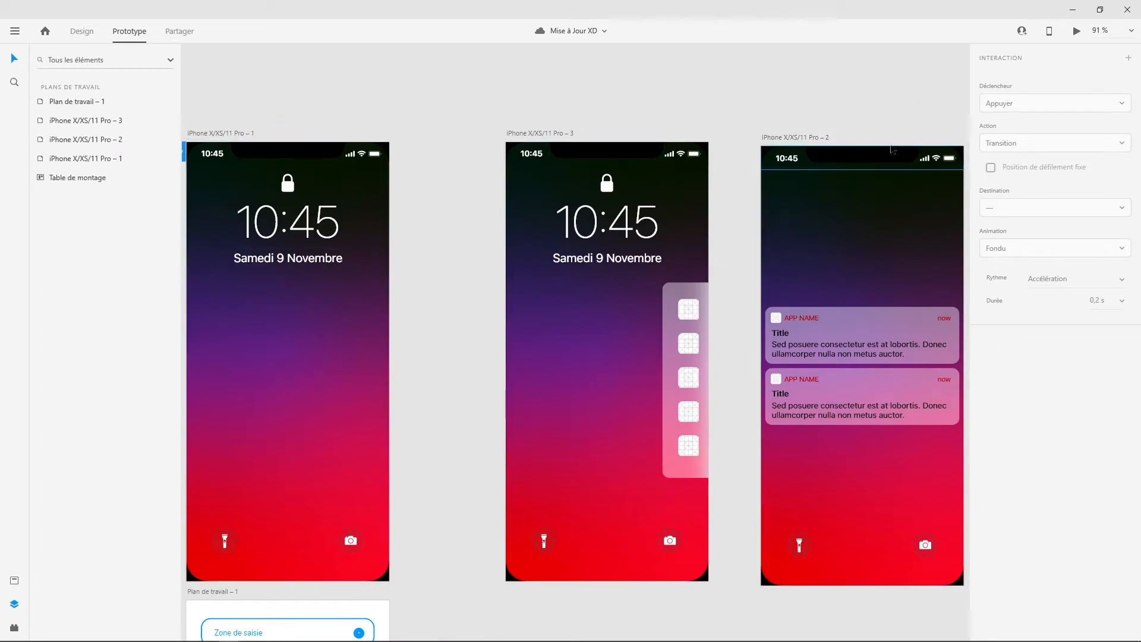
Step: Replay the tap transition in the preview to watch the lock and time move out as the notifications come in
click(1076, 31)
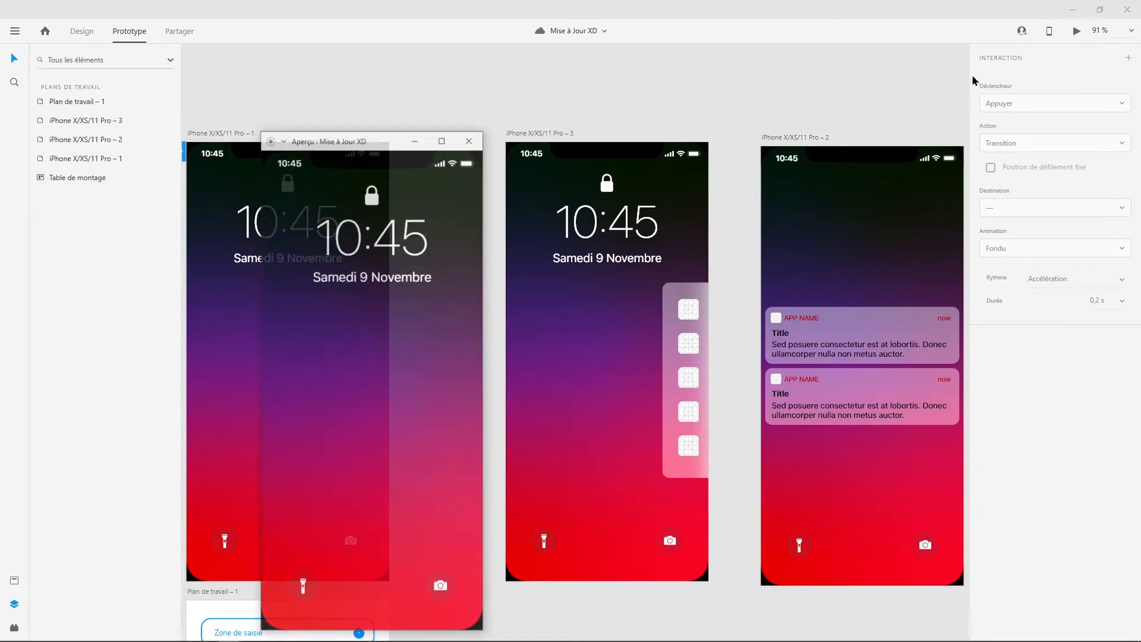
click(367, 378)
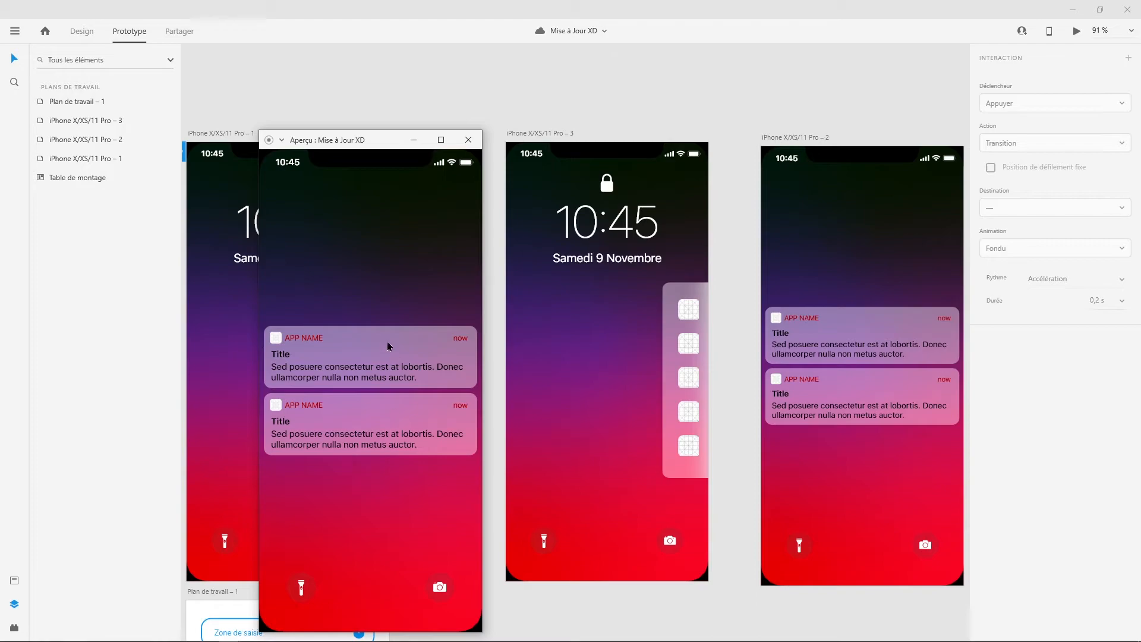
click(468, 140)
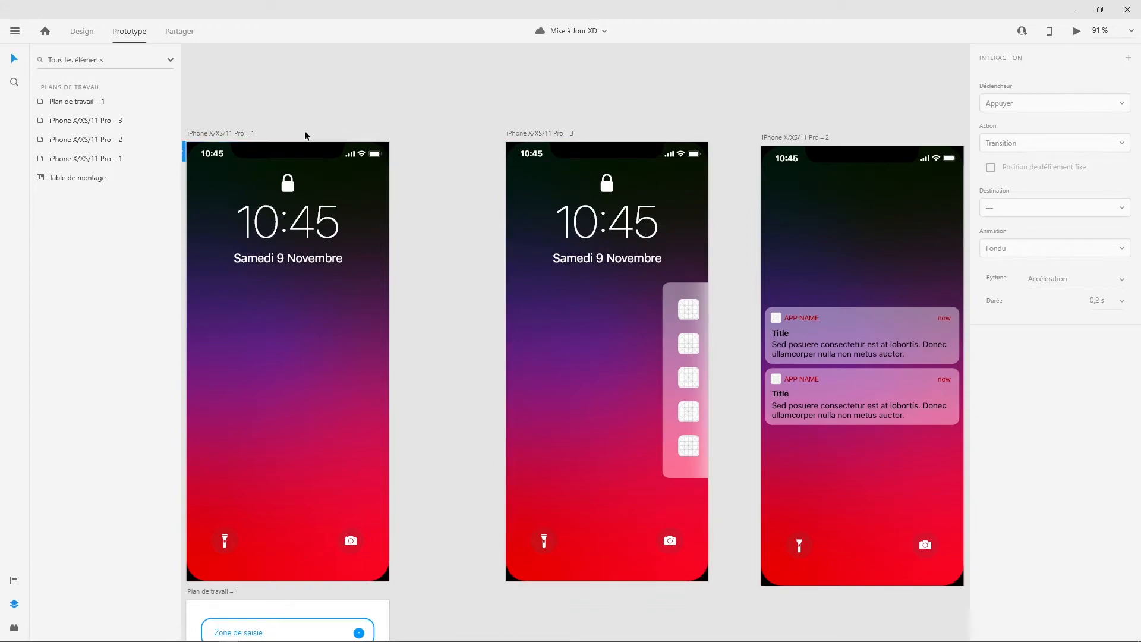
Step: Check which triggers a second interaction on "iPhone X/XS/11 Pro – 1" offers, and show the icon panel hidden beyond the artboard's edge
click(228, 134)
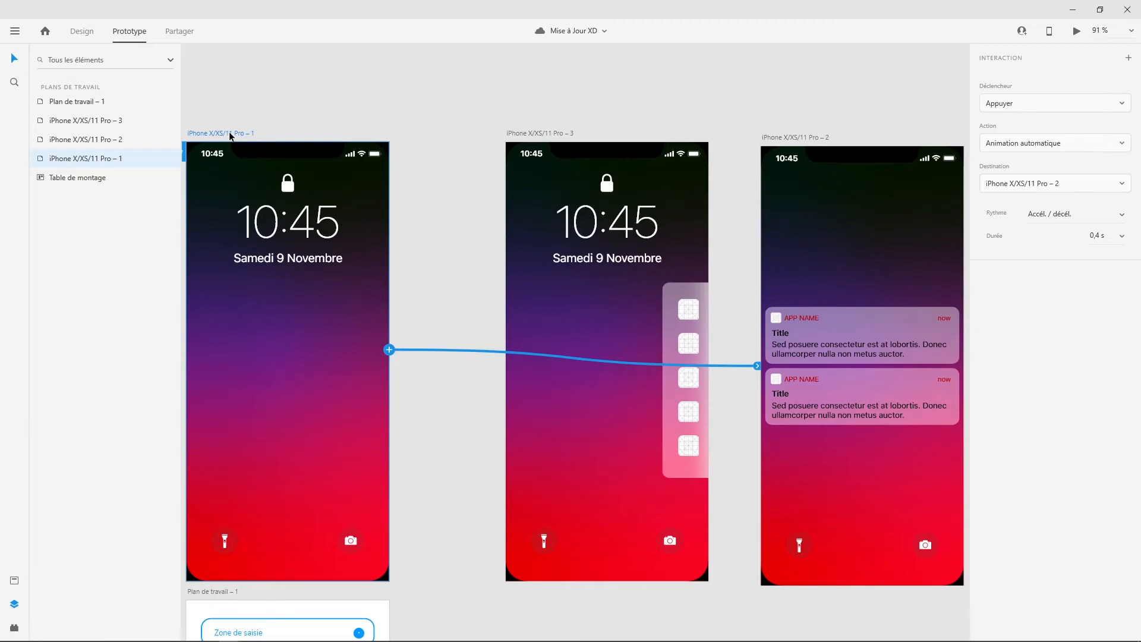
click(1127, 60)
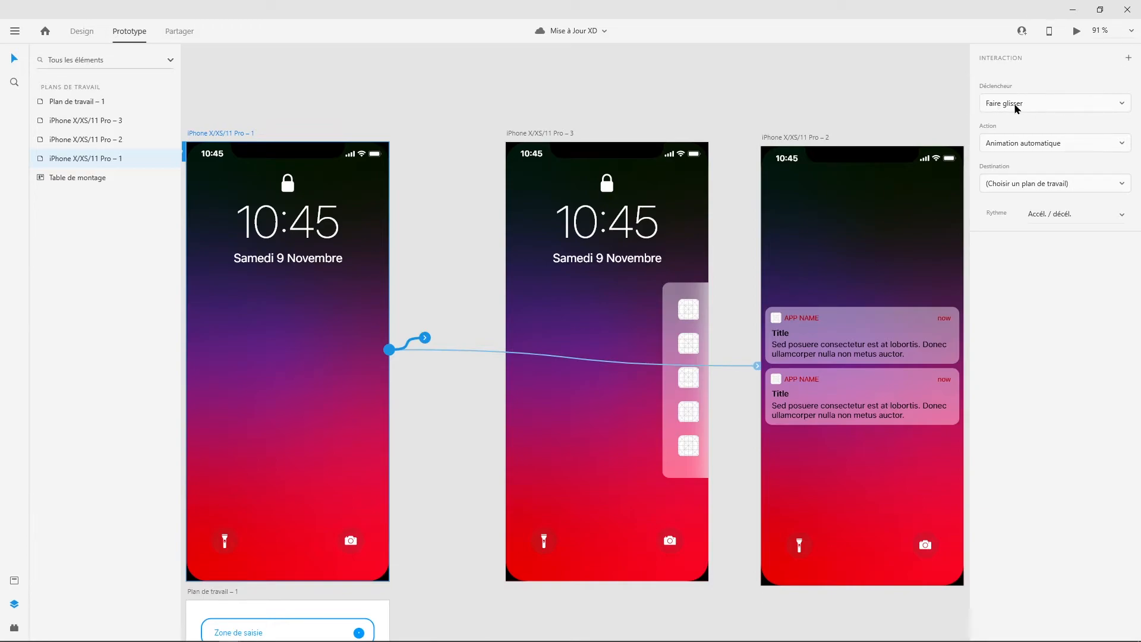
click(1099, 104)
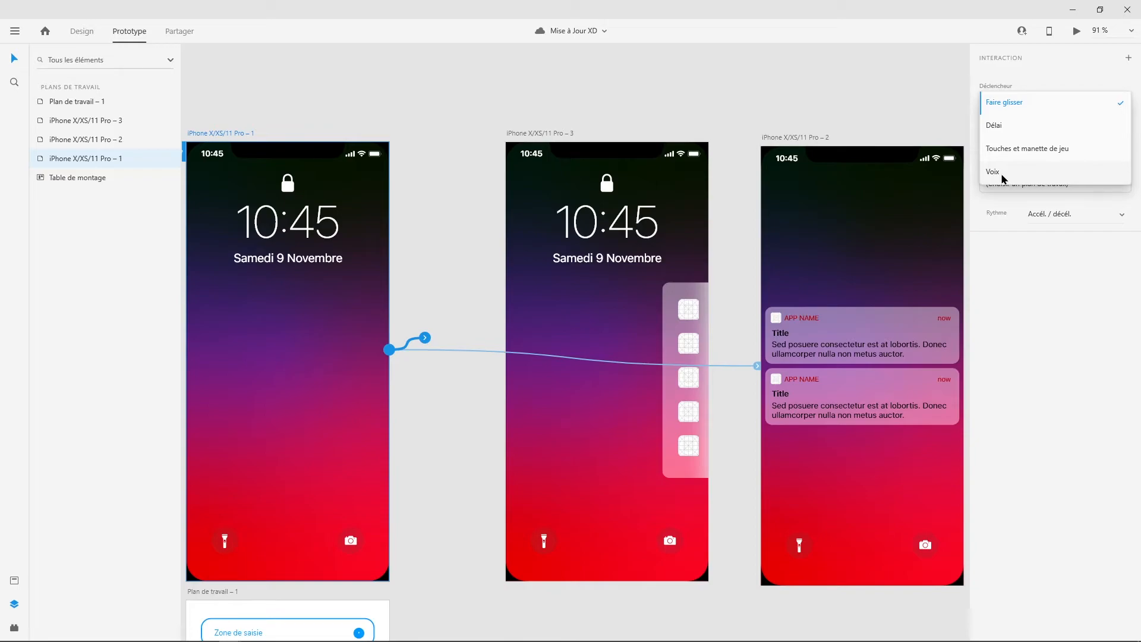
click(1017, 104)
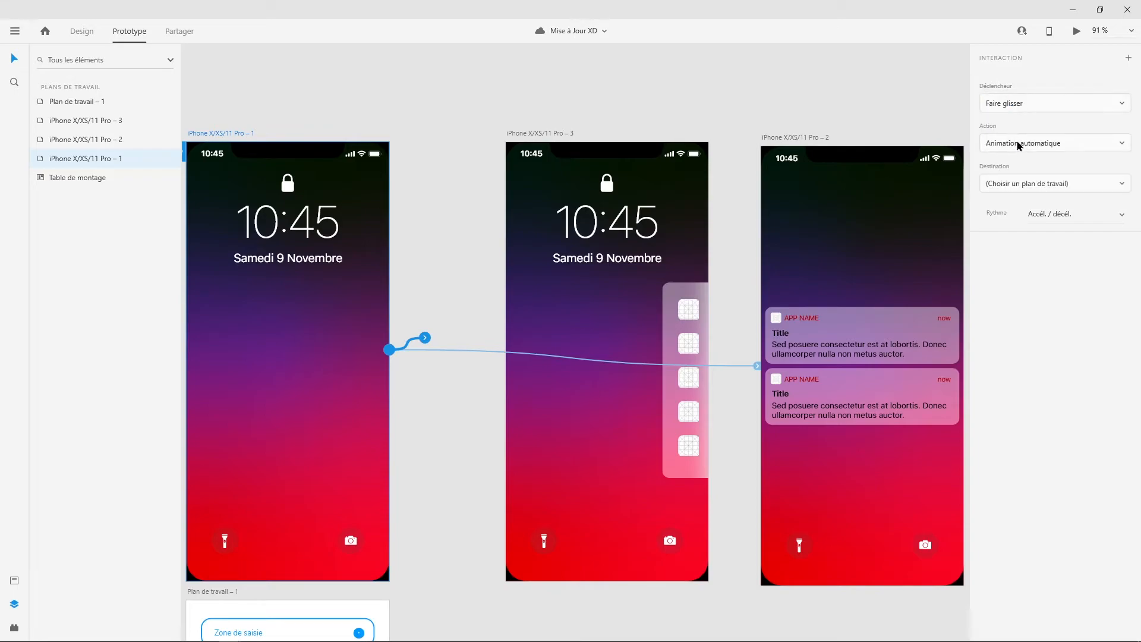
click(381, 393)
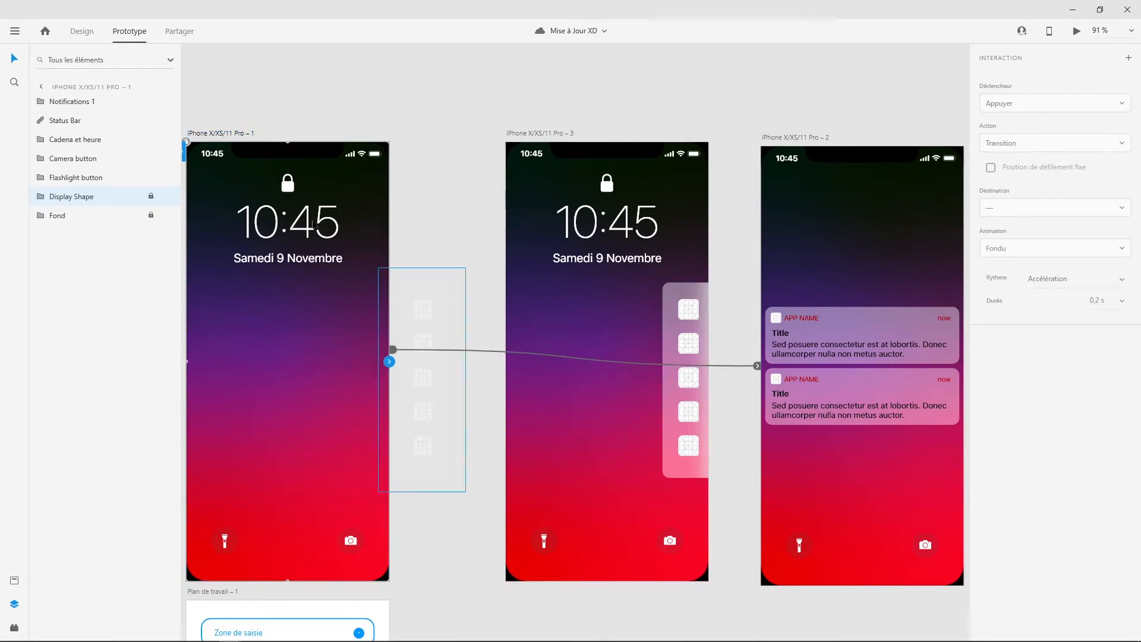
Step: Add a Faire glisser interaction to "iPhone X/XS/11 Pro – 1" with Animation automatique to "iPhone X/XS/11 Pro – 3" and Accél. / décél. easing
click(229, 134)
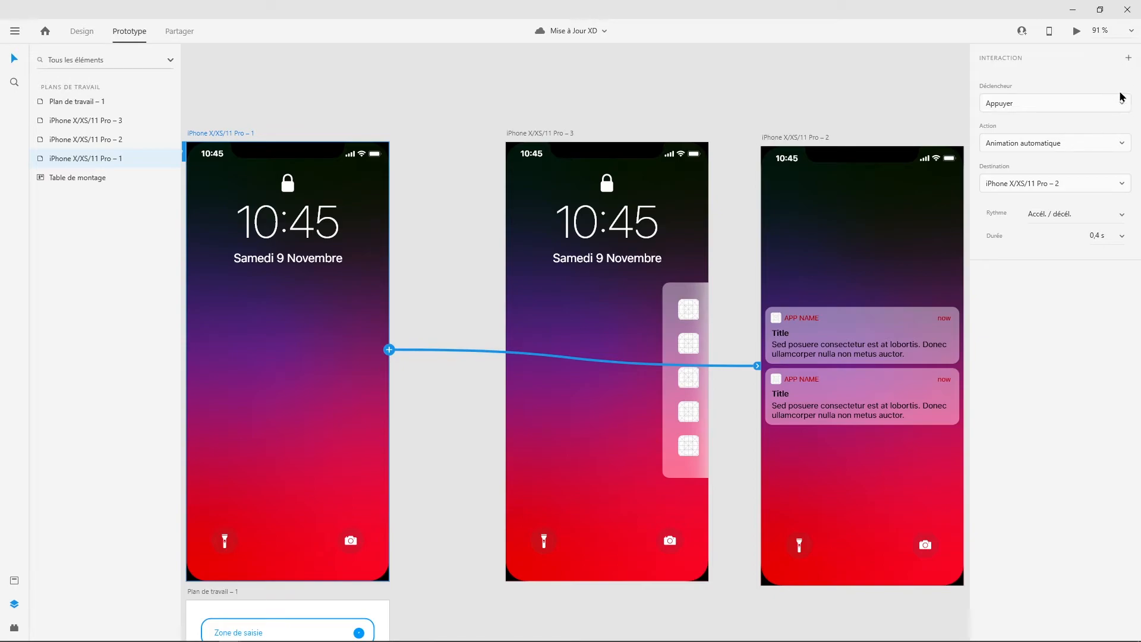
click(1127, 58)
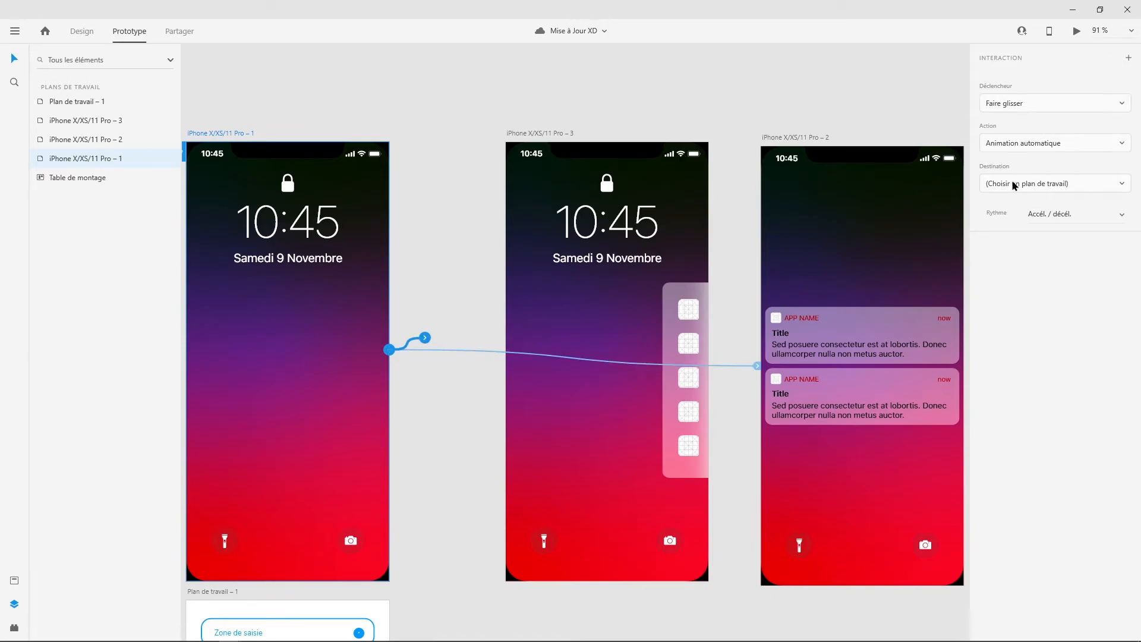
click(1024, 187)
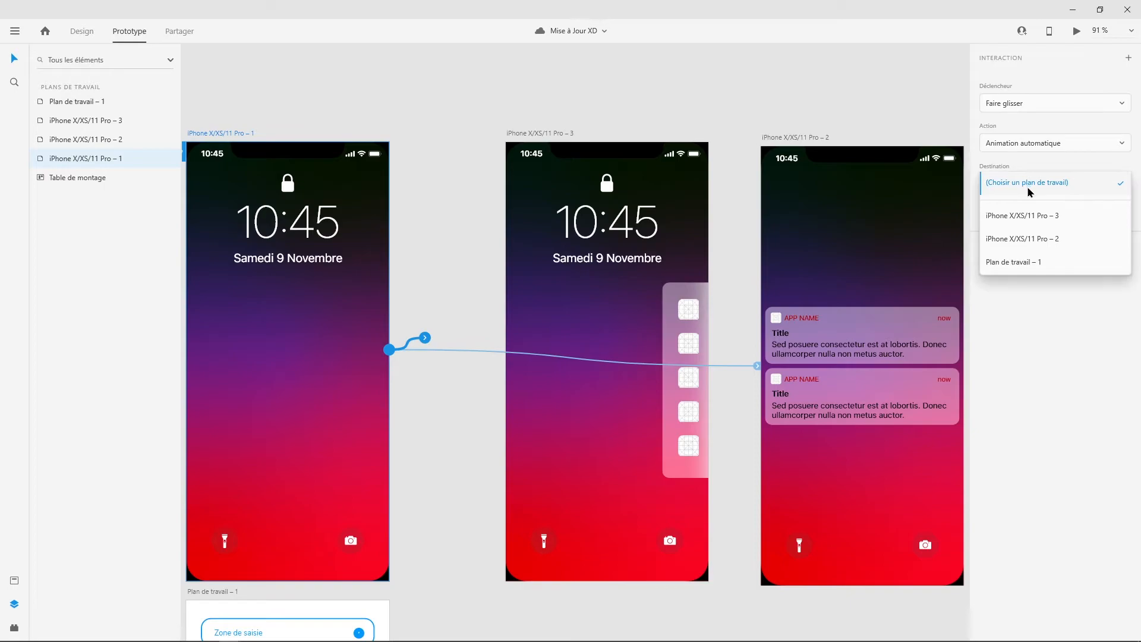
click(1031, 219)
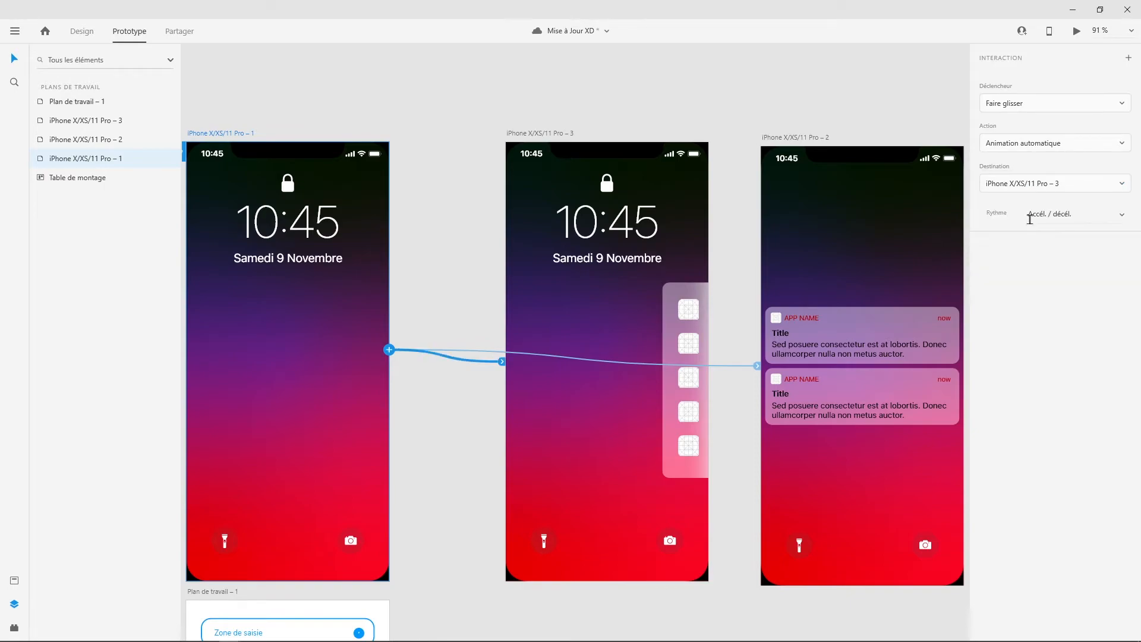
click(1121, 216)
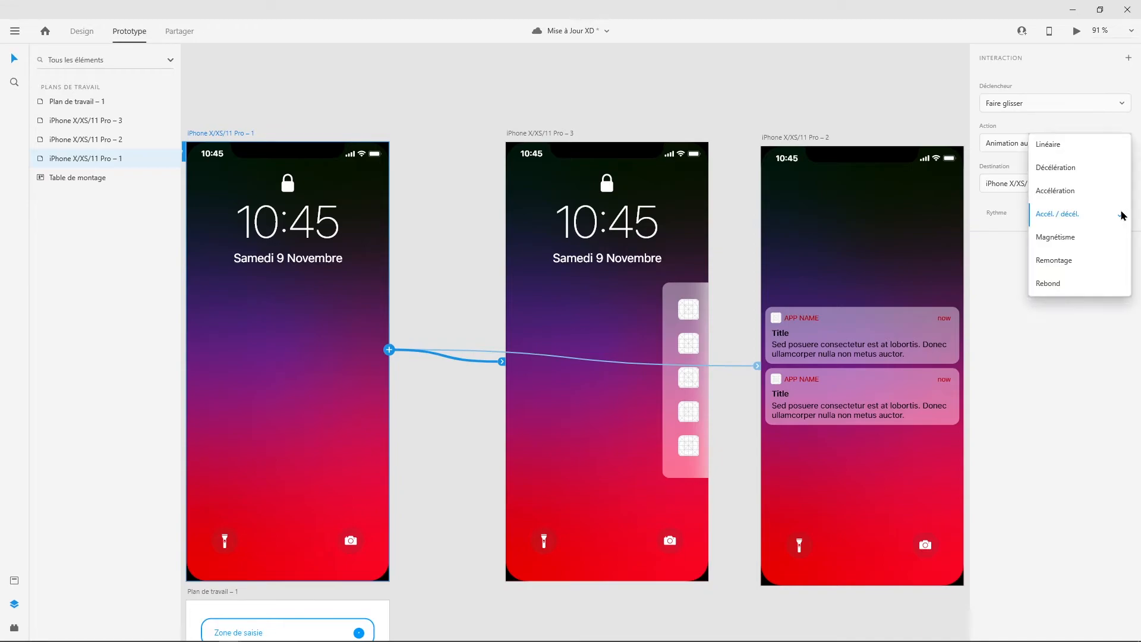
click(1106, 217)
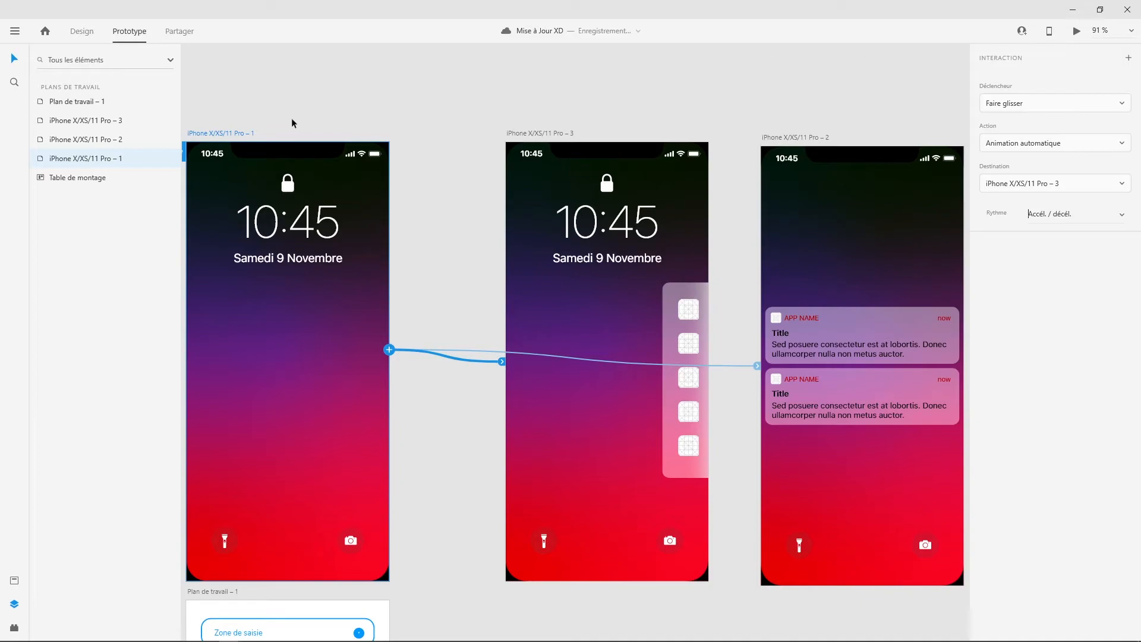
Step: Preview the prototype to try the two interactions of the "iPhone X/XS/11 Pro – 1" artboard, and close the preview
drag(286, 114, 369, 101)
click(226, 133)
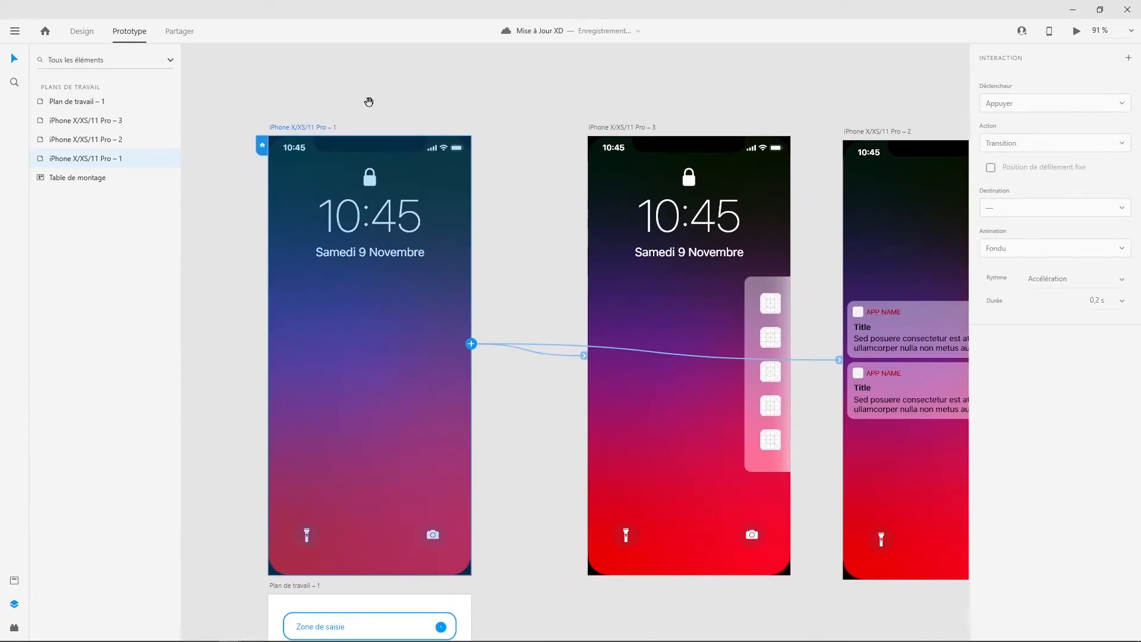
click(1075, 33)
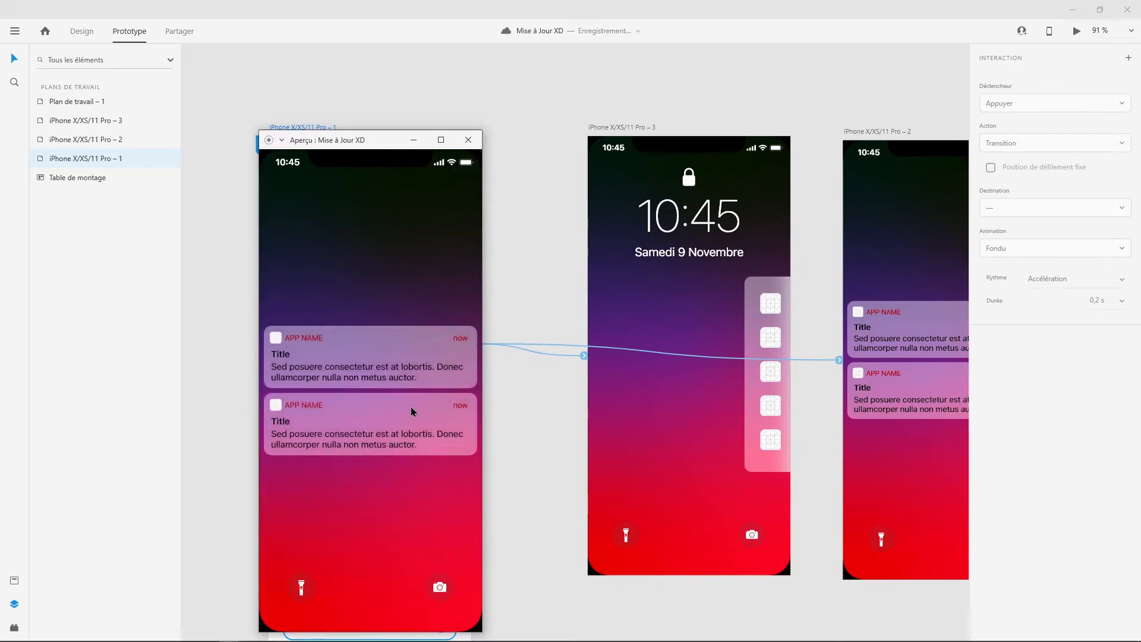
click(468, 139)
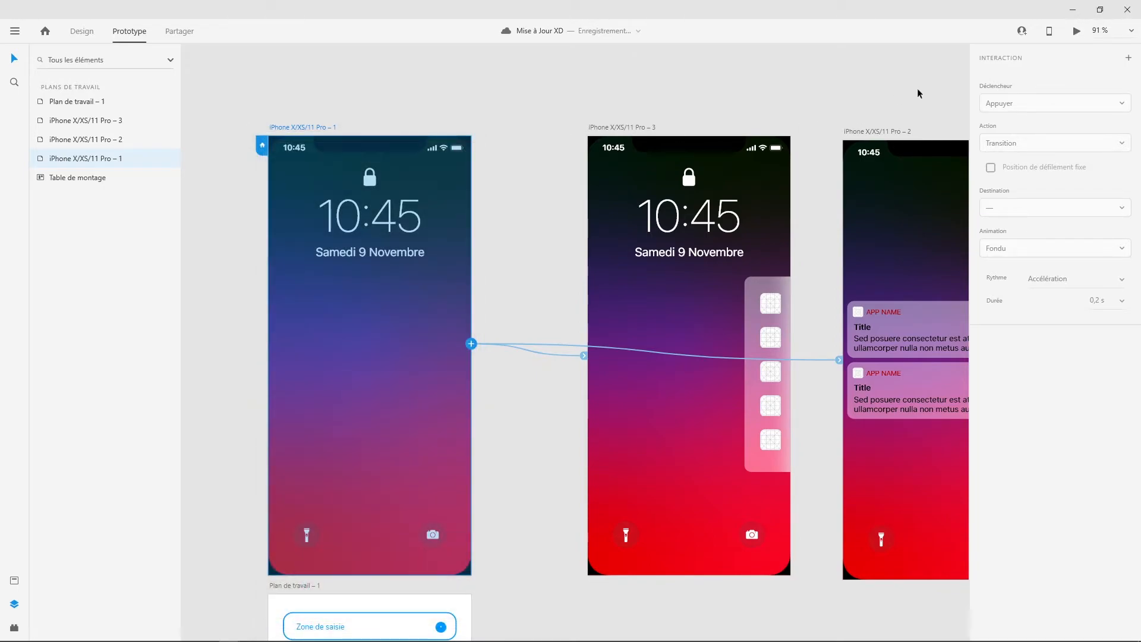
Step: Replay the drag transition in the preview to bring the icon panel onto the lock screen, and close the preview
click(1076, 32)
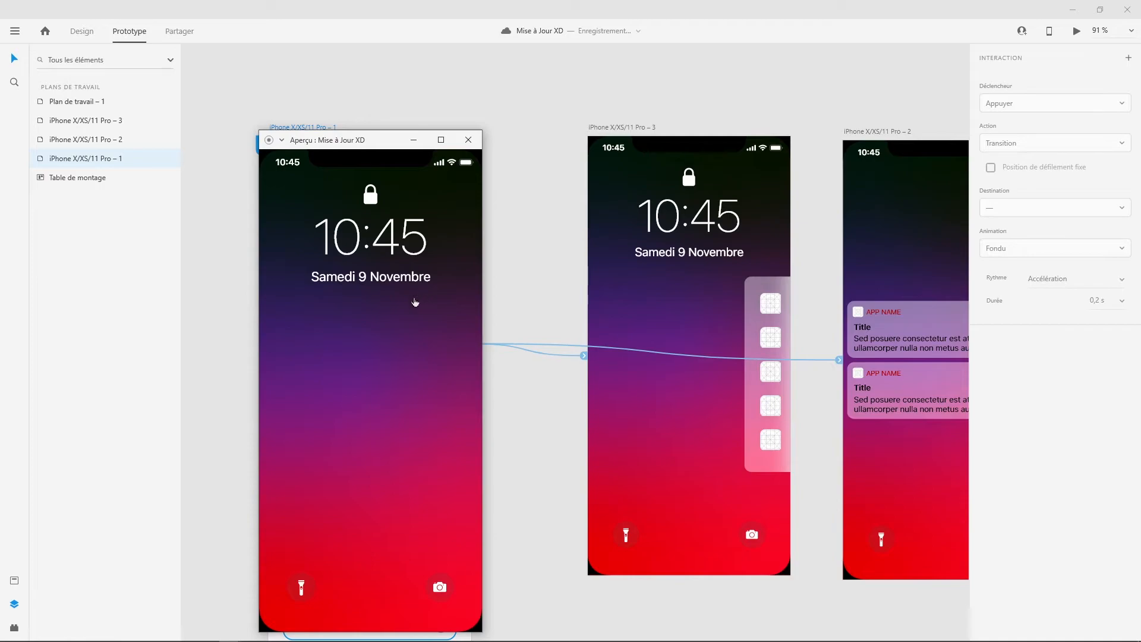
click(433, 390)
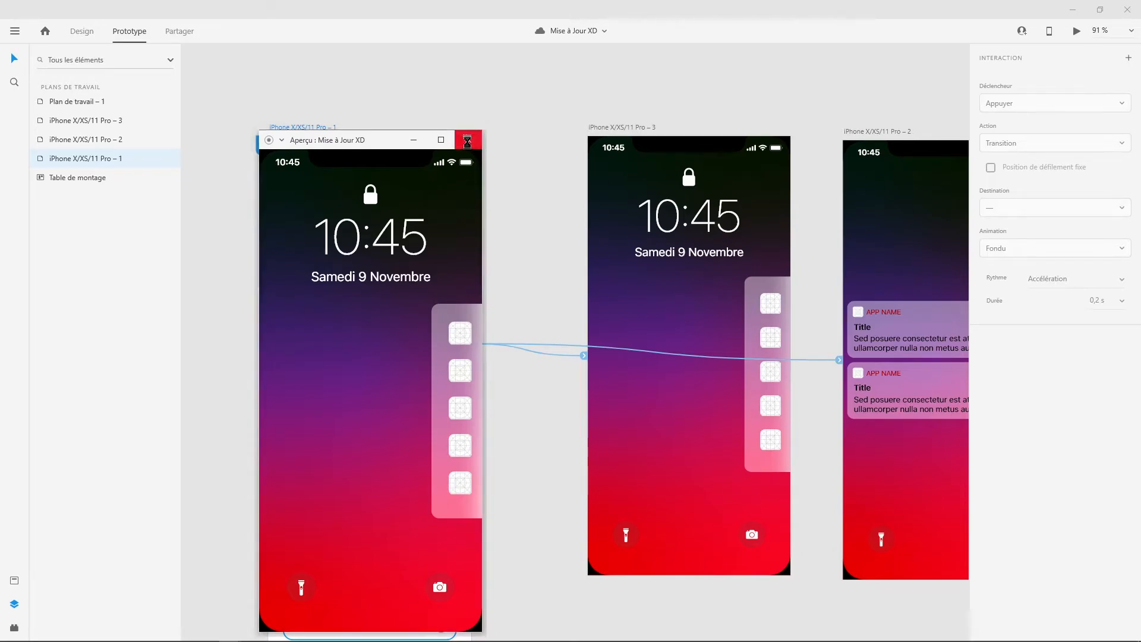
click(468, 140)
Step: Add an Appuyer interaction to "iPhone X/XS/11 Pro – 3" with Animation automatique to "iPhone X/XS/11 Pro – 2", Accél. / décél. easing and 0,3 s duration
click(713, 401)
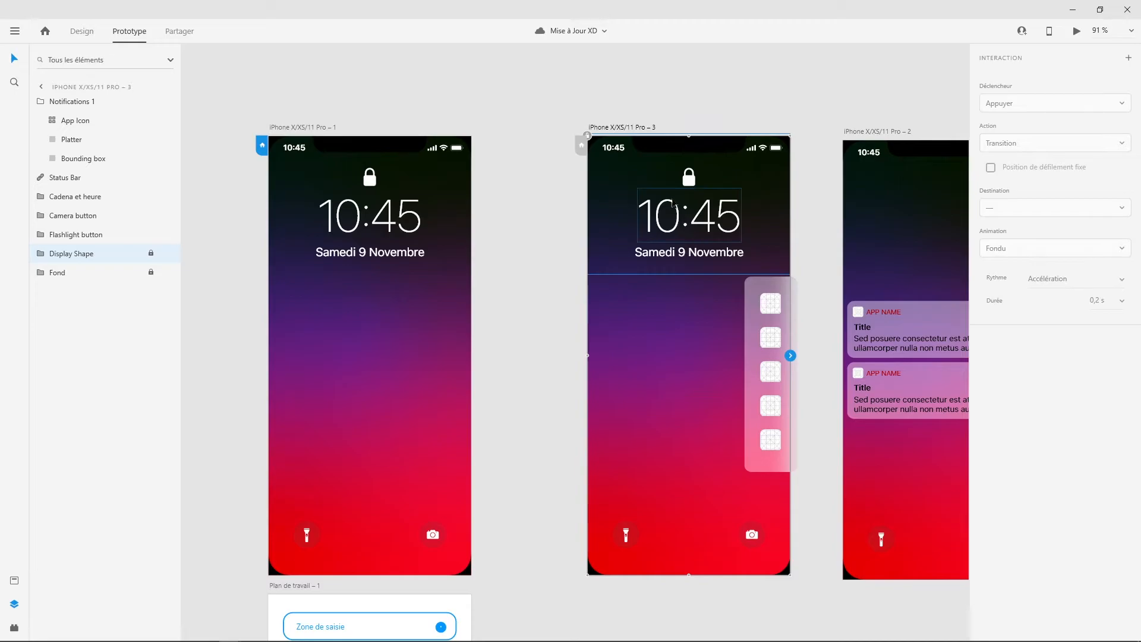
scroll(689, 395, right, 3)
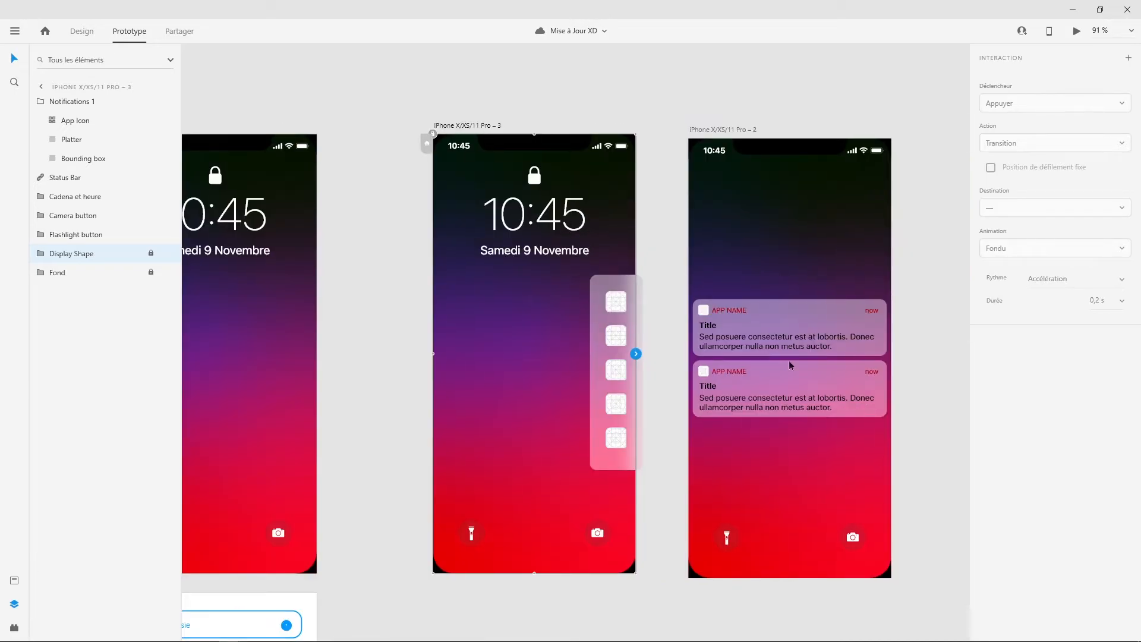
click(470, 126)
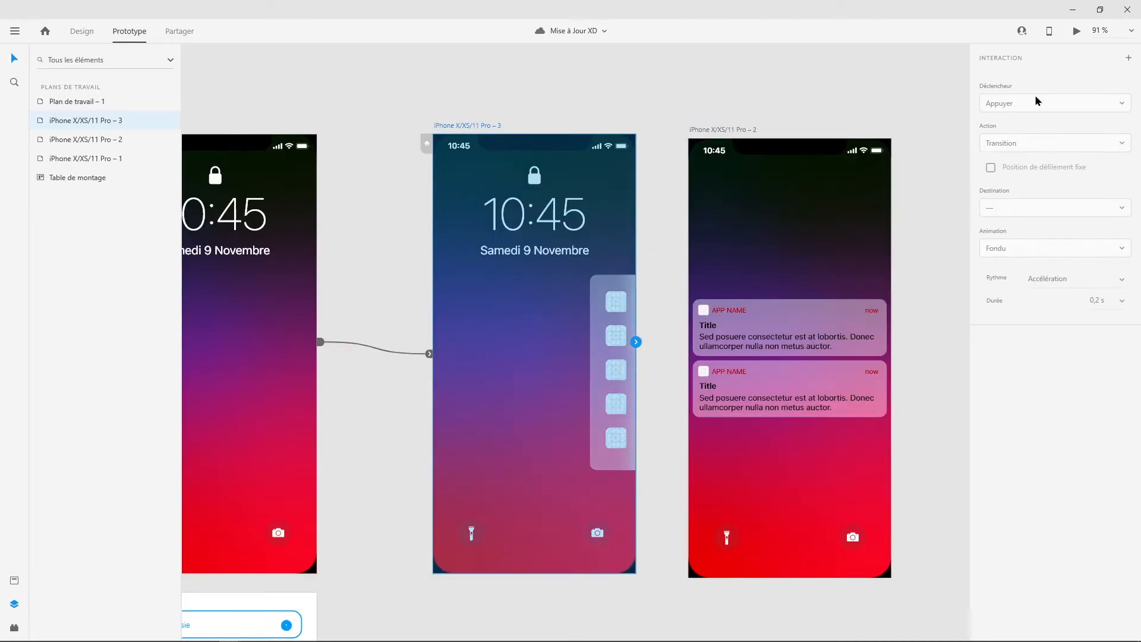
click(509, 103)
click(490, 125)
click(1128, 58)
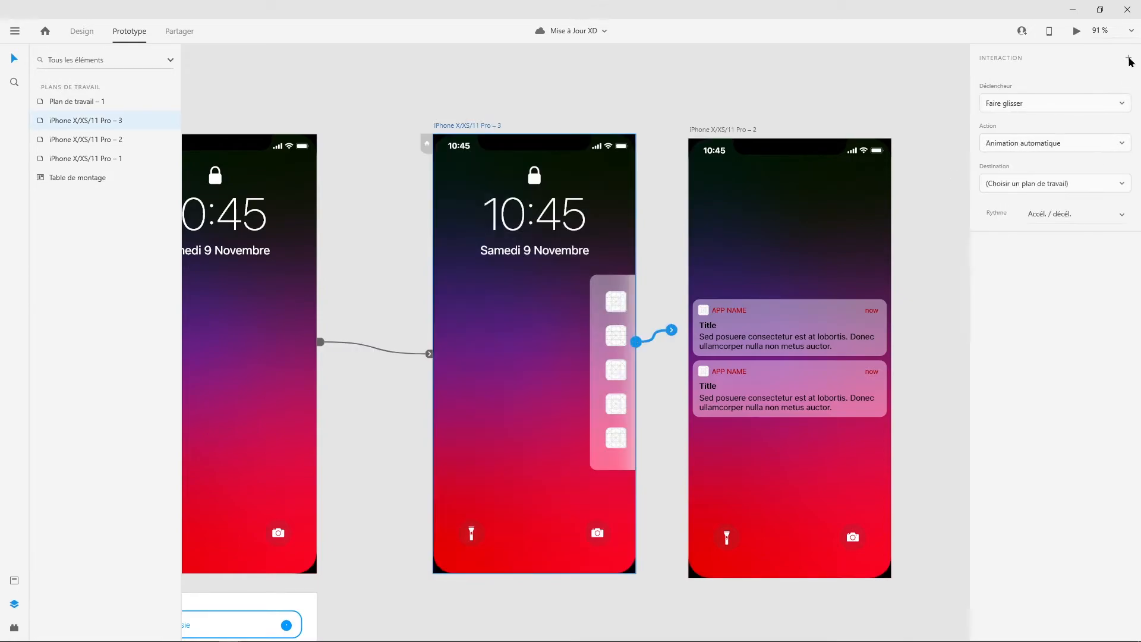
click(1007, 106)
click(1021, 80)
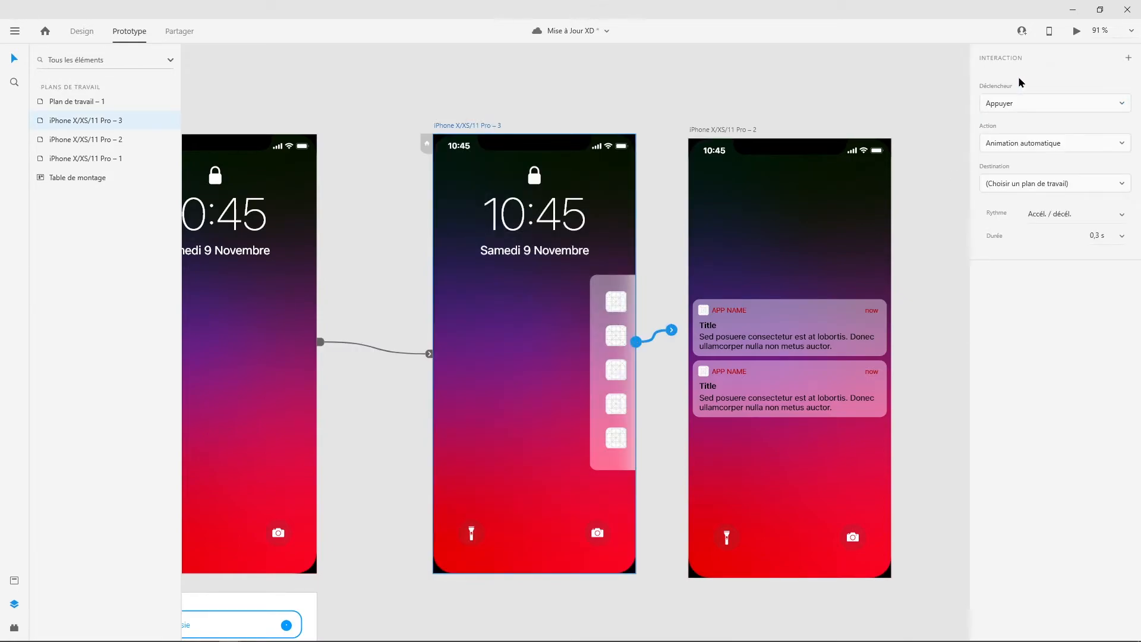
click(1015, 189)
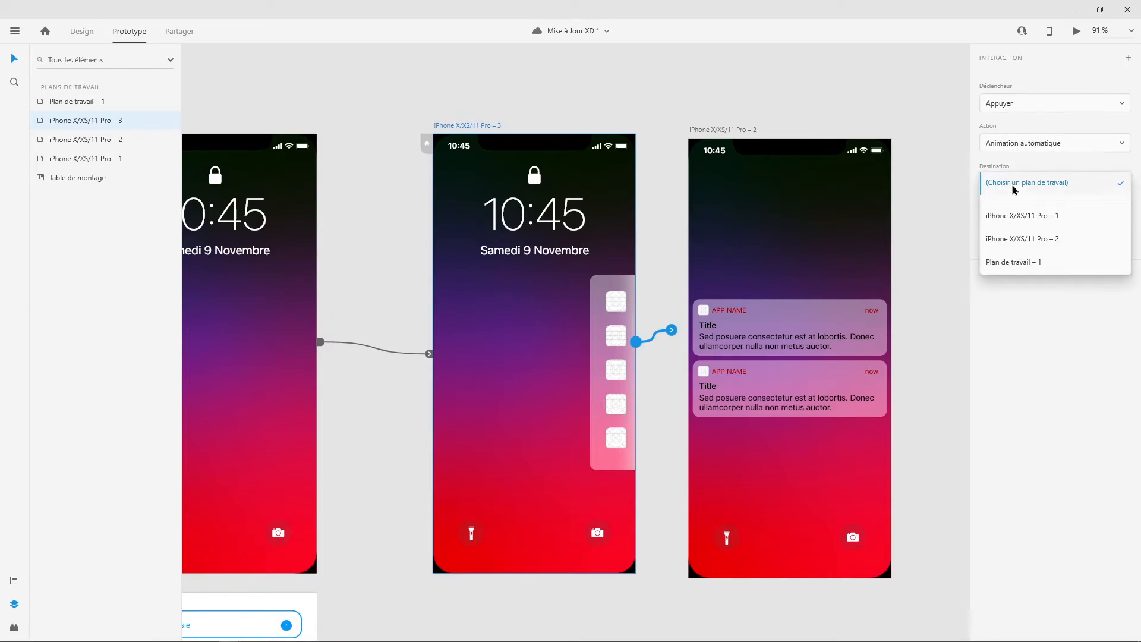
click(1017, 240)
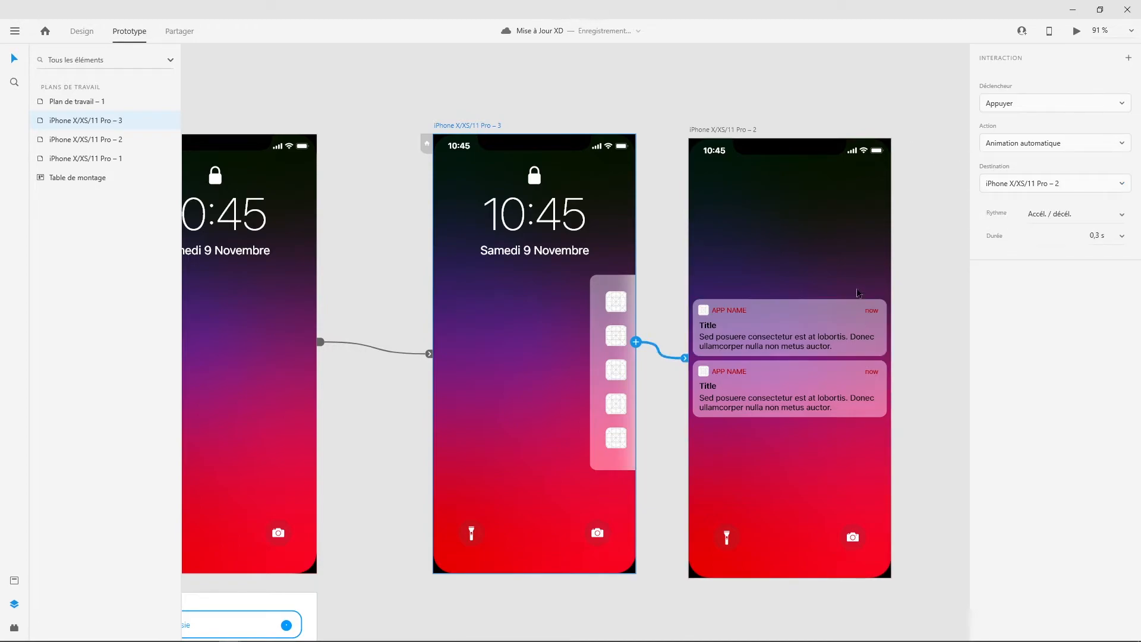
Step: Add an Appuyer interaction to "iPhone X/XS/11 Pro – 2" with Animation automatique to "iPhone X/XS/11 Pro – 1", and clear the selection
click(735, 129)
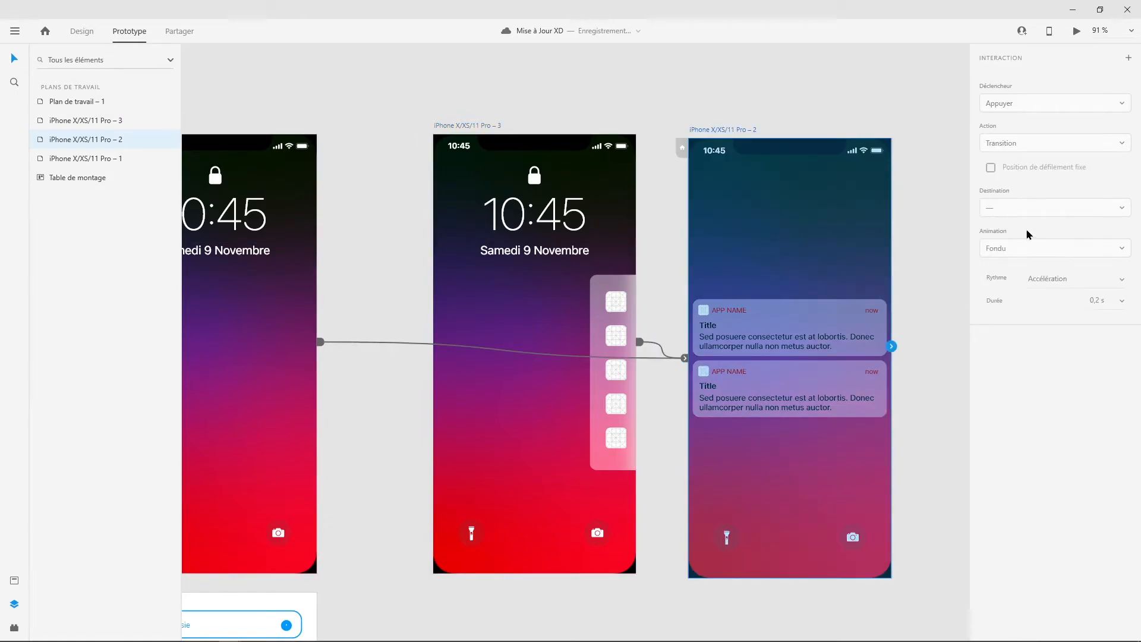
click(1129, 58)
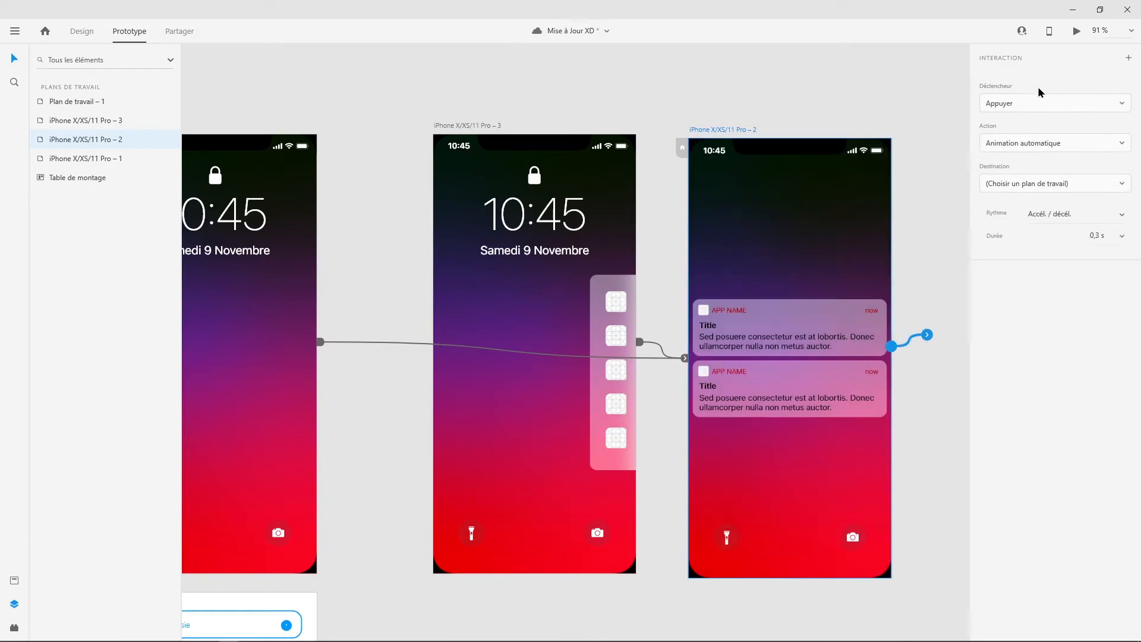
click(1031, 186)
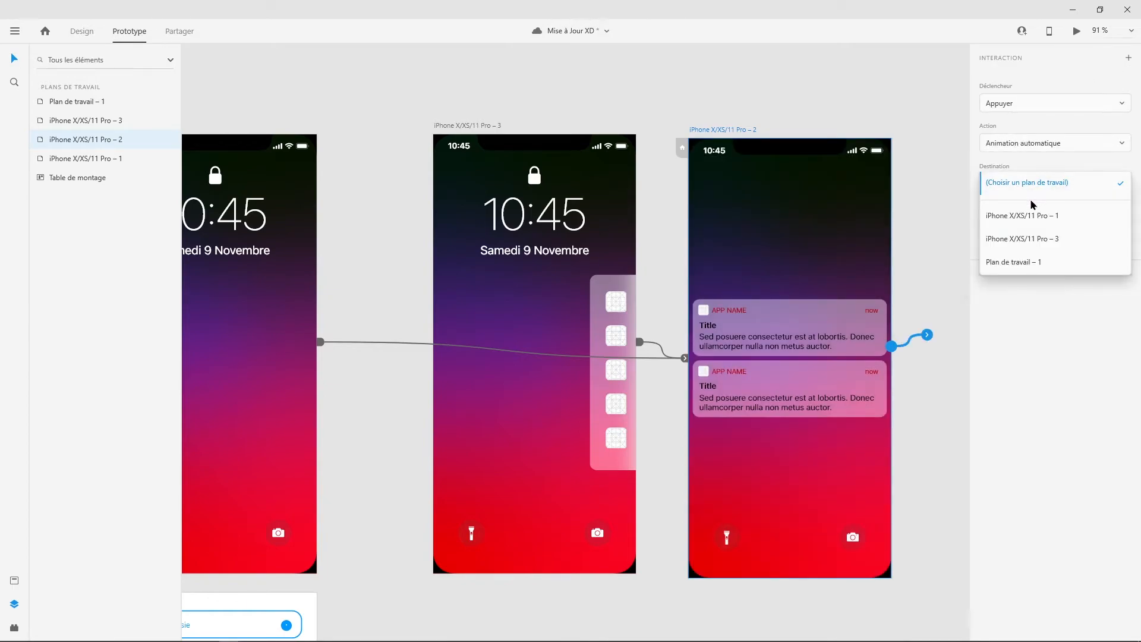
click(1028, 215)
click(922, 100)
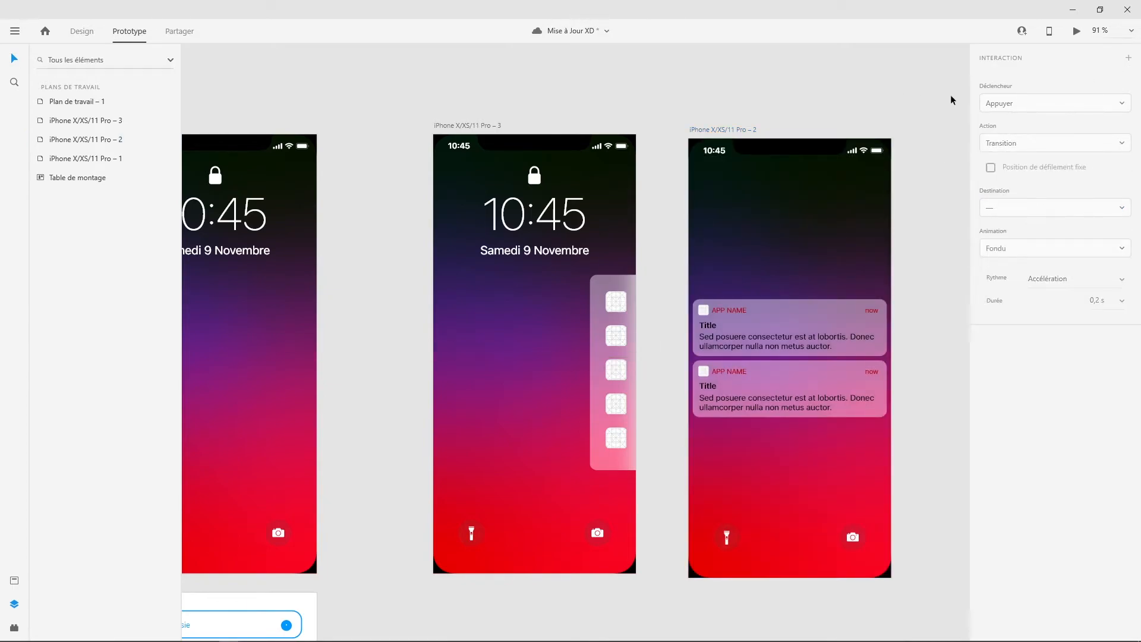
Step: Preview the prototype to try the tap and drag transitions between the three iPhone artboards, and close the preview
click(1076, 30)
click(365, 363)
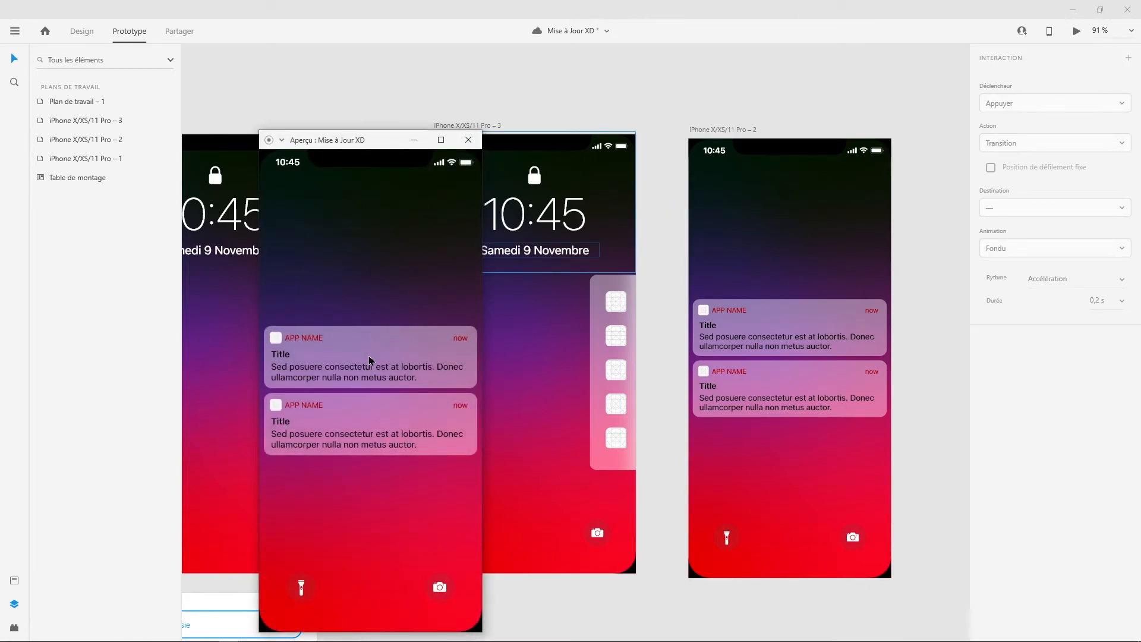
click(369, 360)
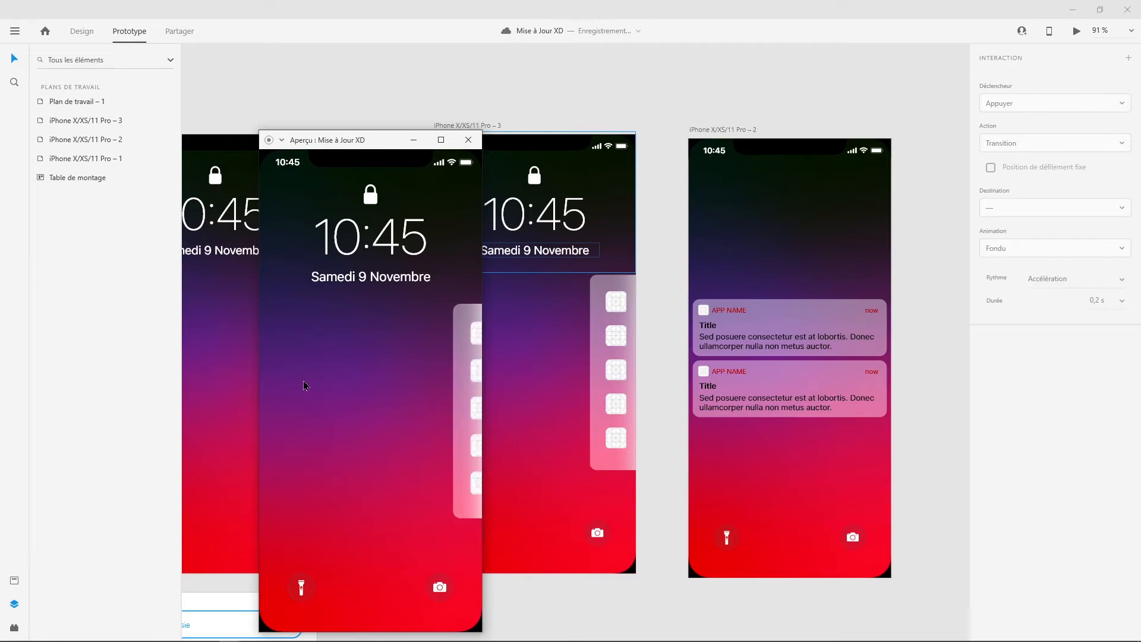
click(360, 414)
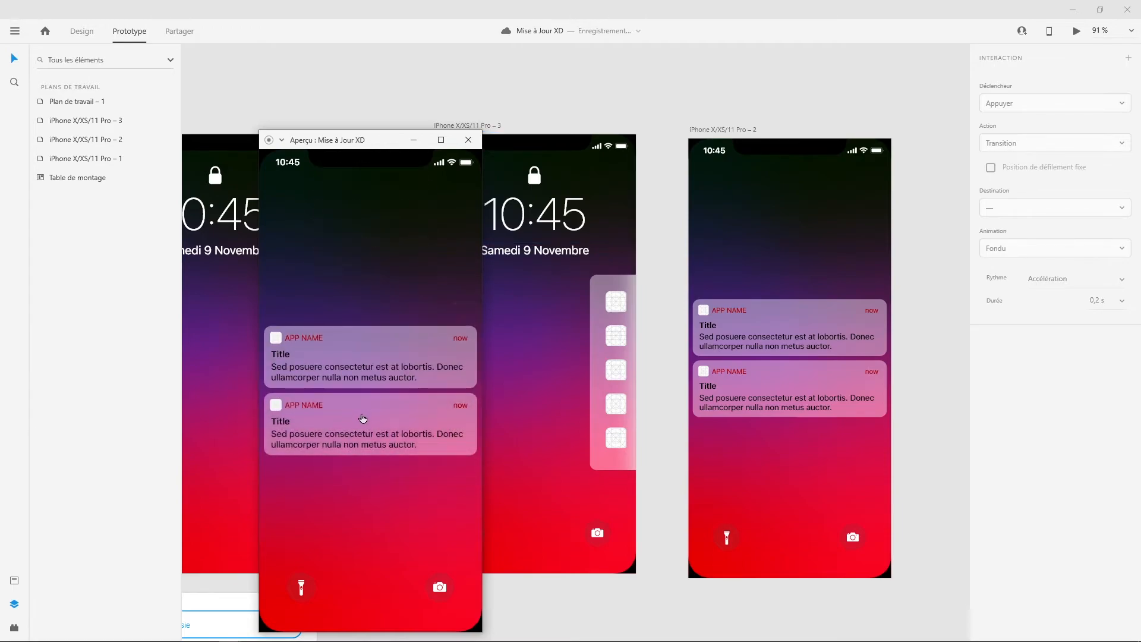
click(373, 413)
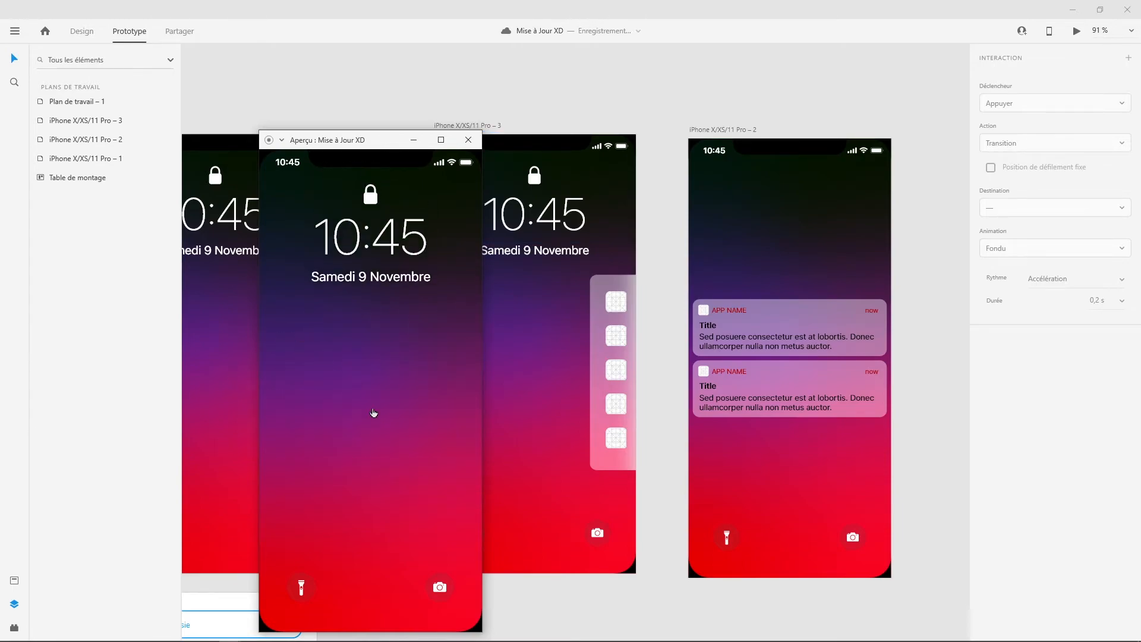
drag(391, 142, 510, 93)
drag(448, 332, 494, 382)
click(522, 339)
click(588, 90)
Step: Bring up the document's version history and mark today's 16:39 version
drag(356, 333, 616, 293)
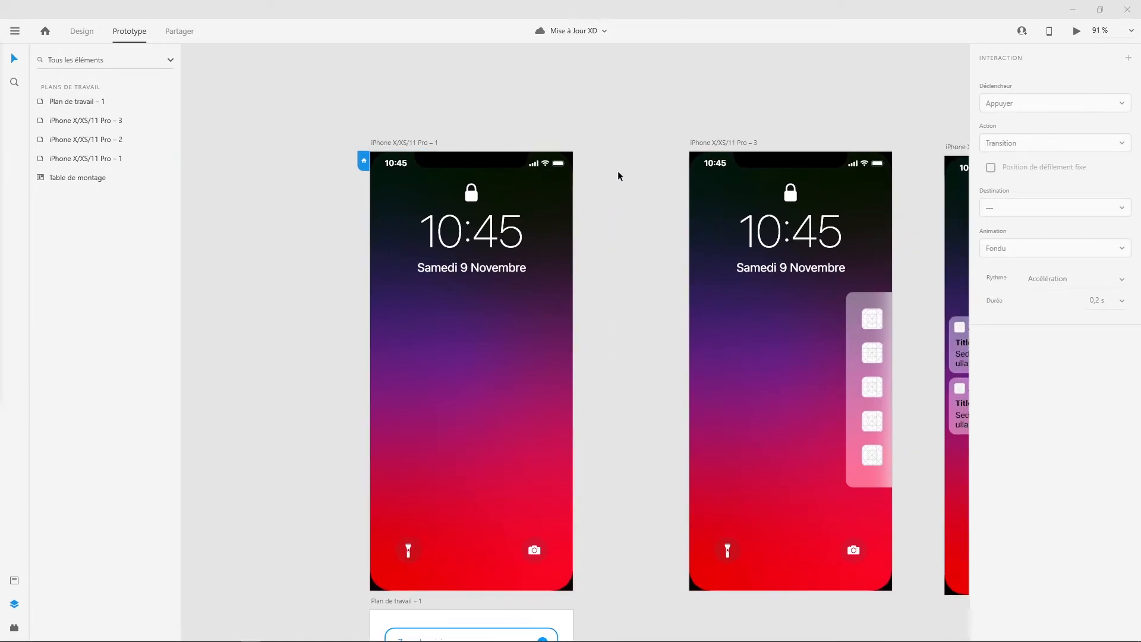
drag(615, 170, 558, 139)
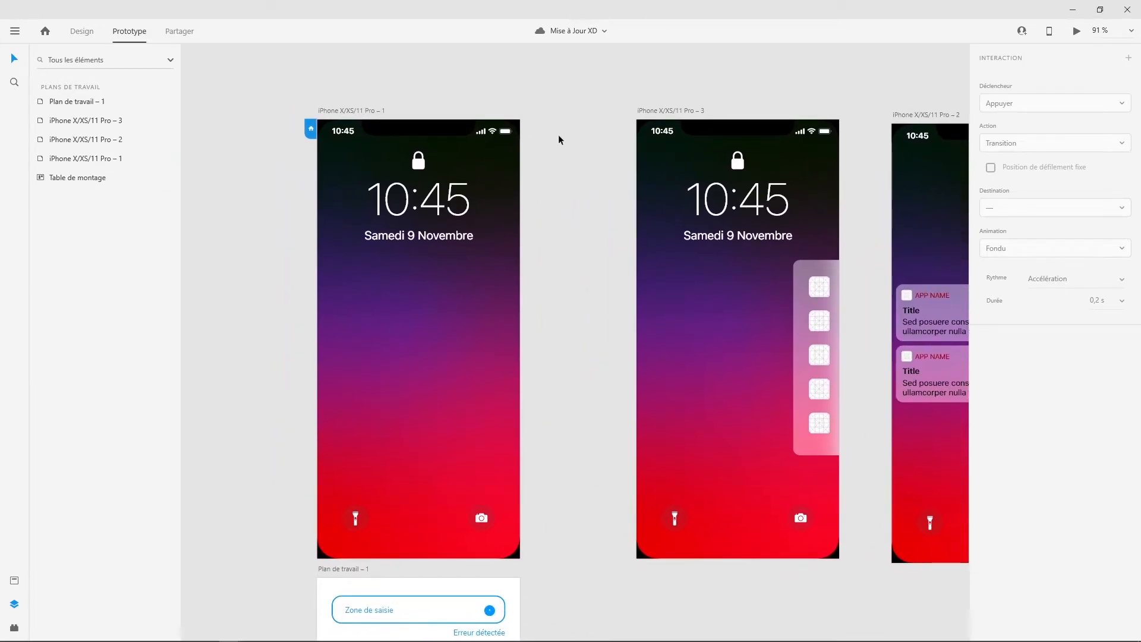
click(604, 31)
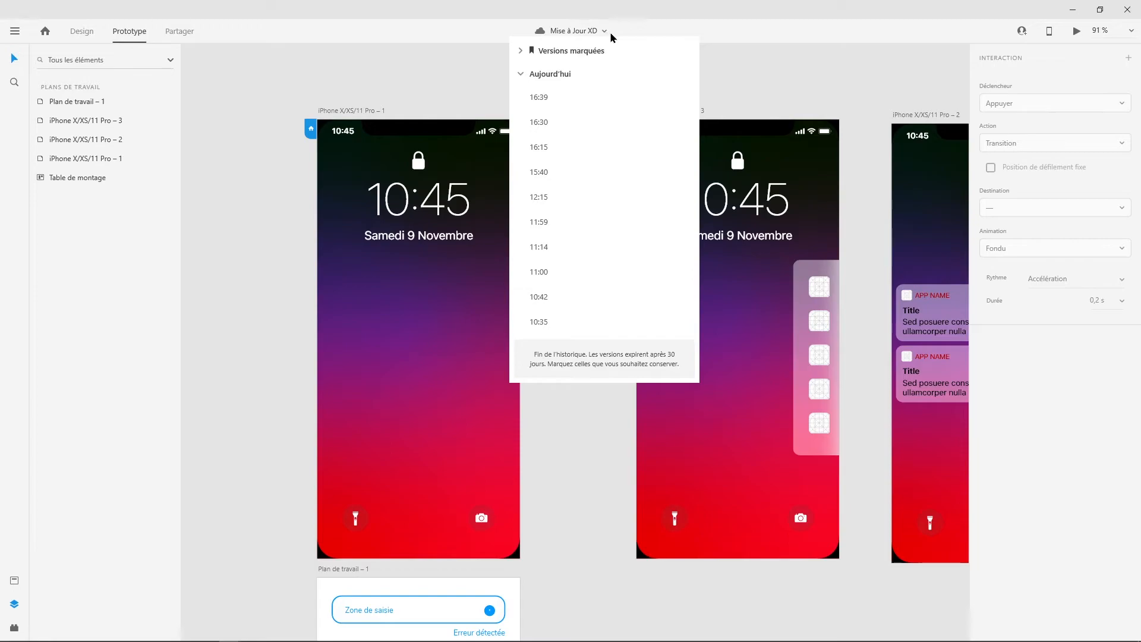
click(610, 34)
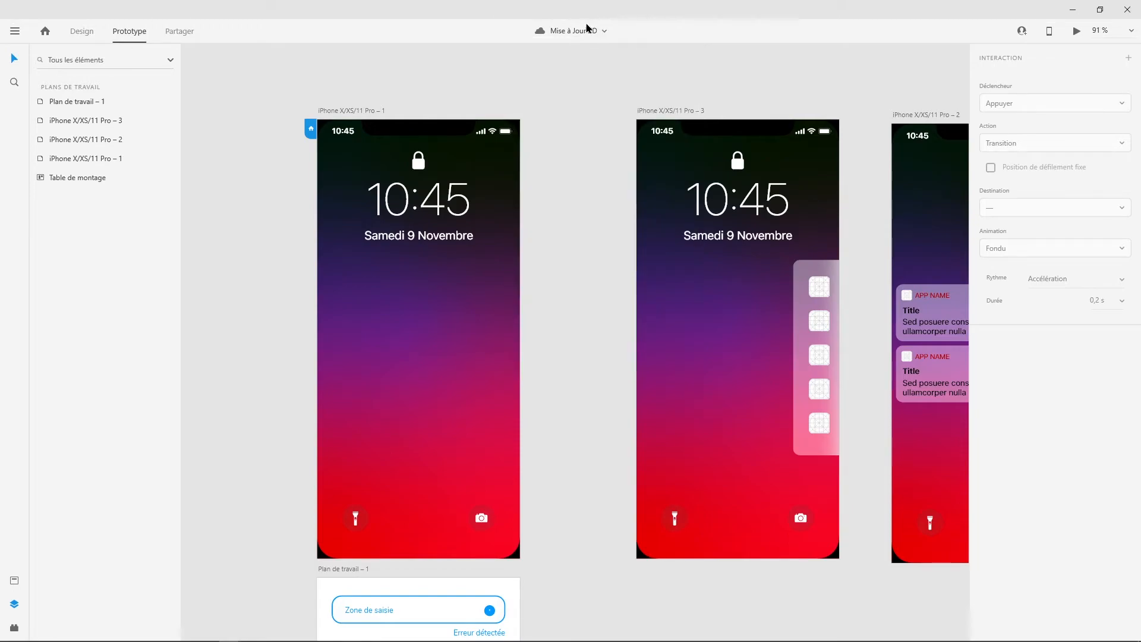
click(605, 31)
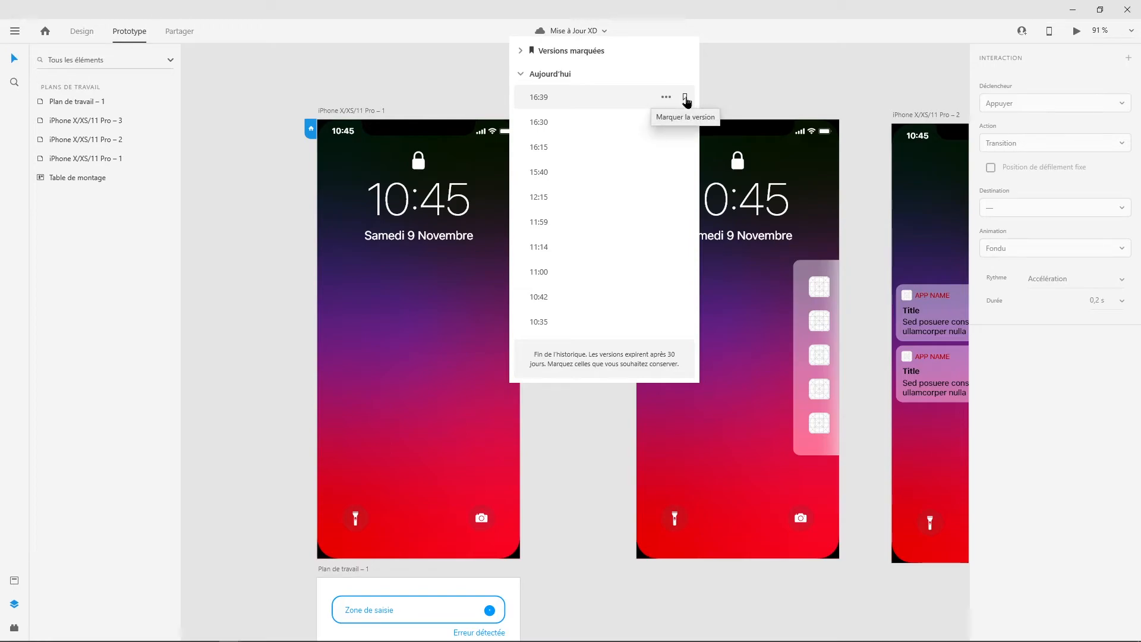
click(685, 98)
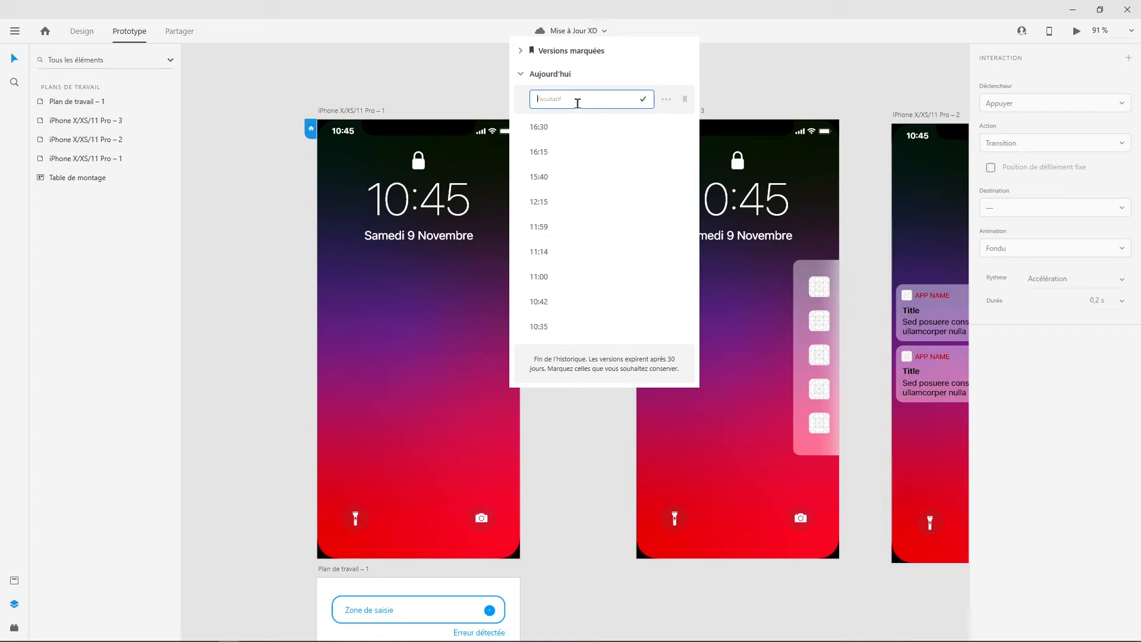
Step: Check the options offered for the 16:39 version, and examine the Versions marquées and Aujourd'hui lists
click(667, 102)
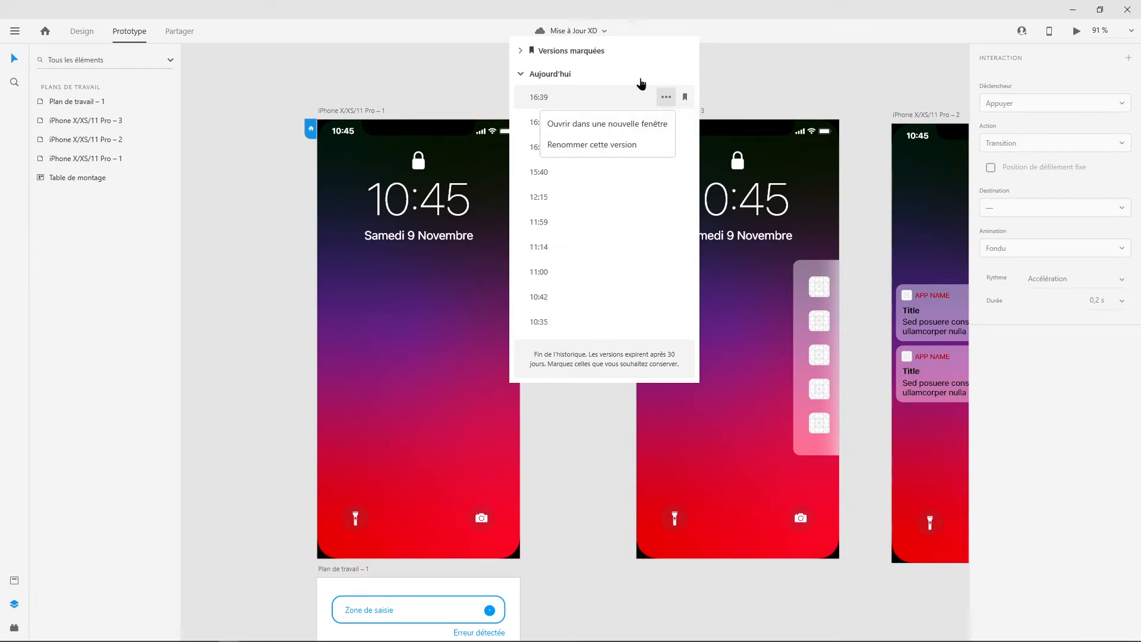
click(545, 71)
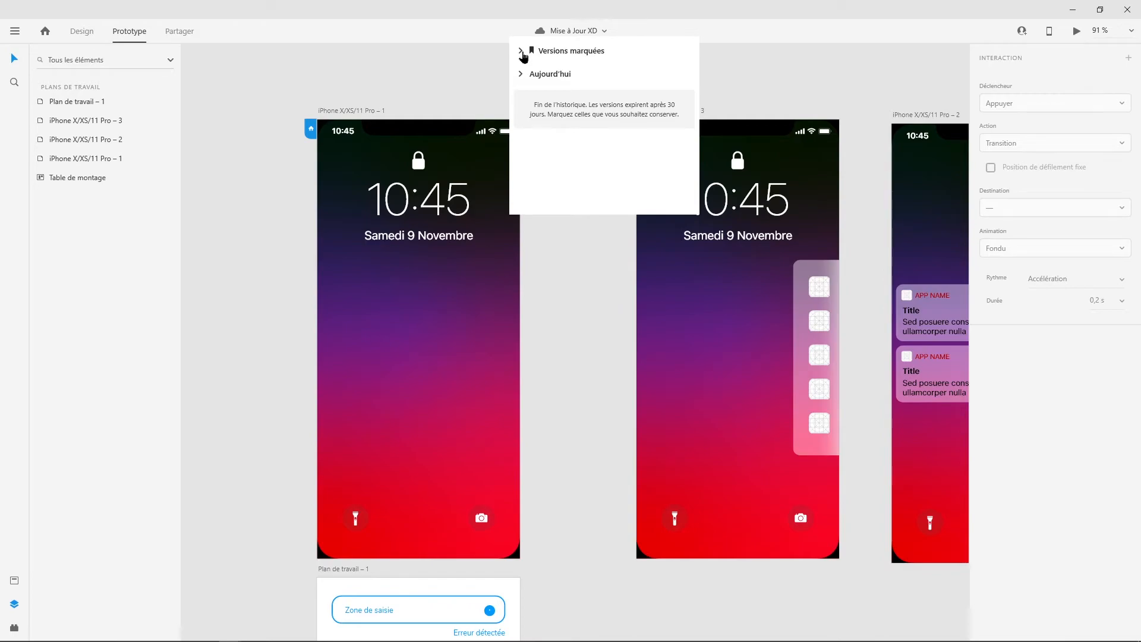
click(522, 52)
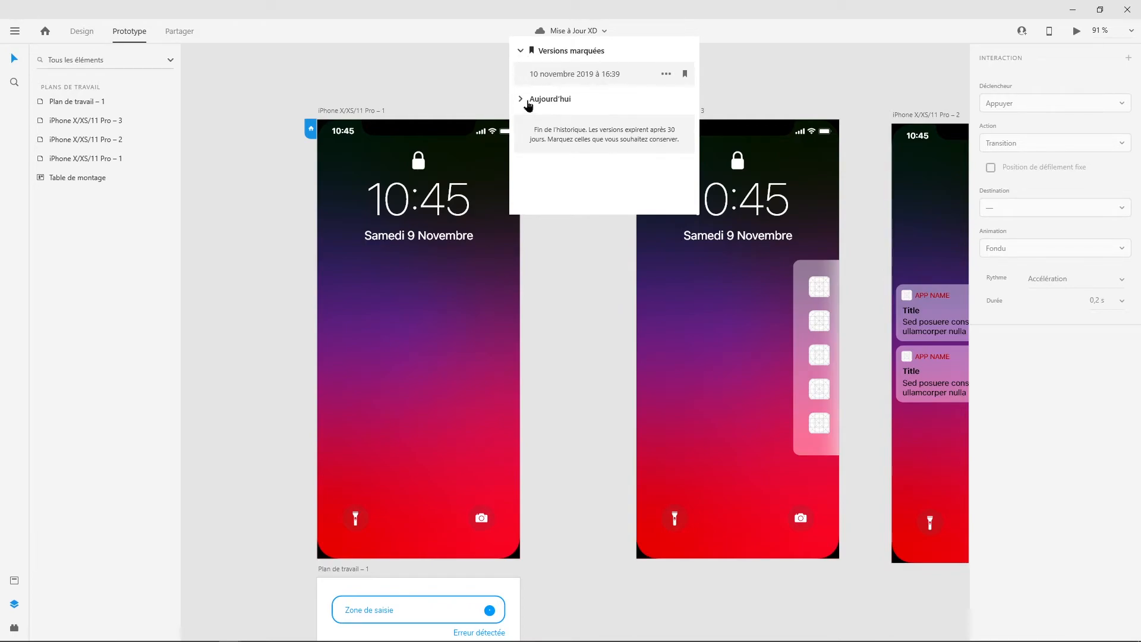
click(522, 102)
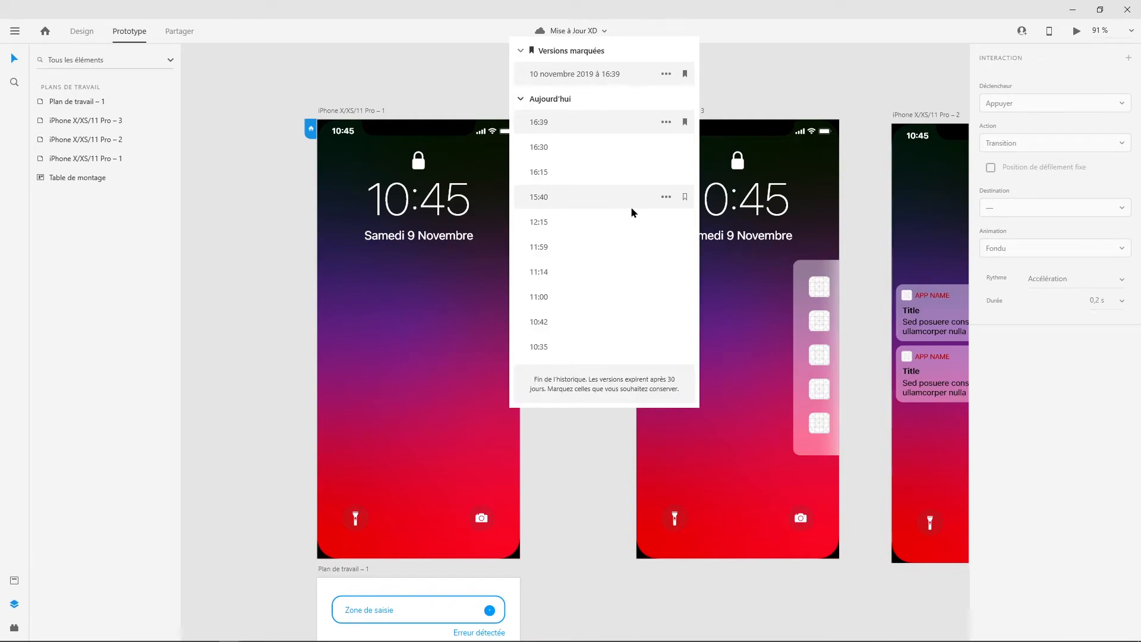
click(666, 122)
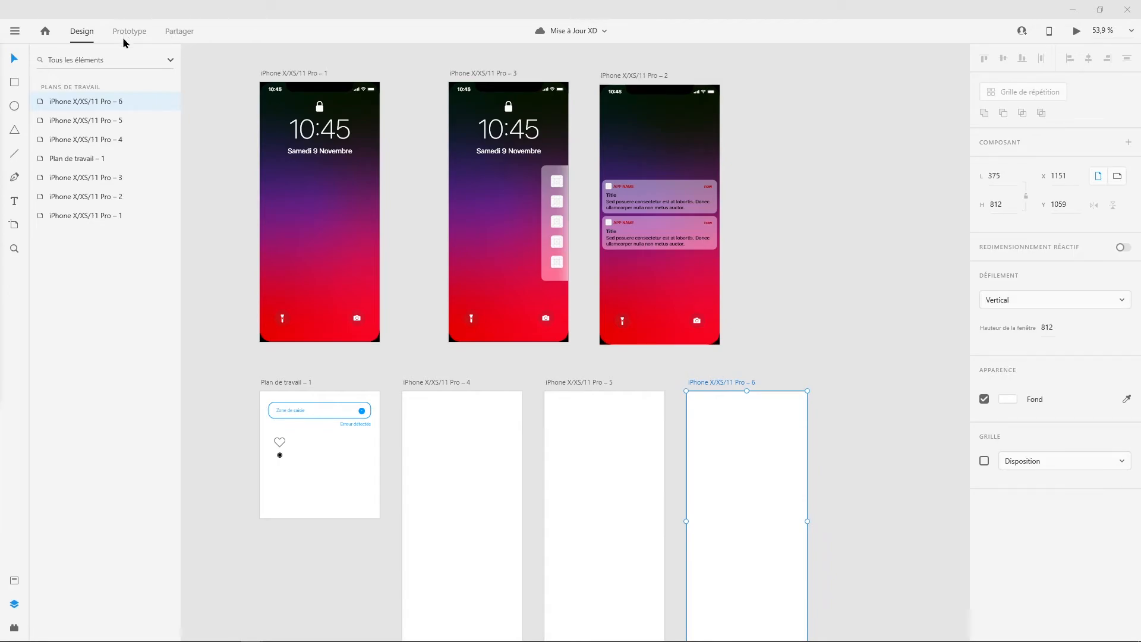
Step: Clear the artboard selection and view all the artboards, including the blank iPhone ones, in Prototype mode
click(228, 104)
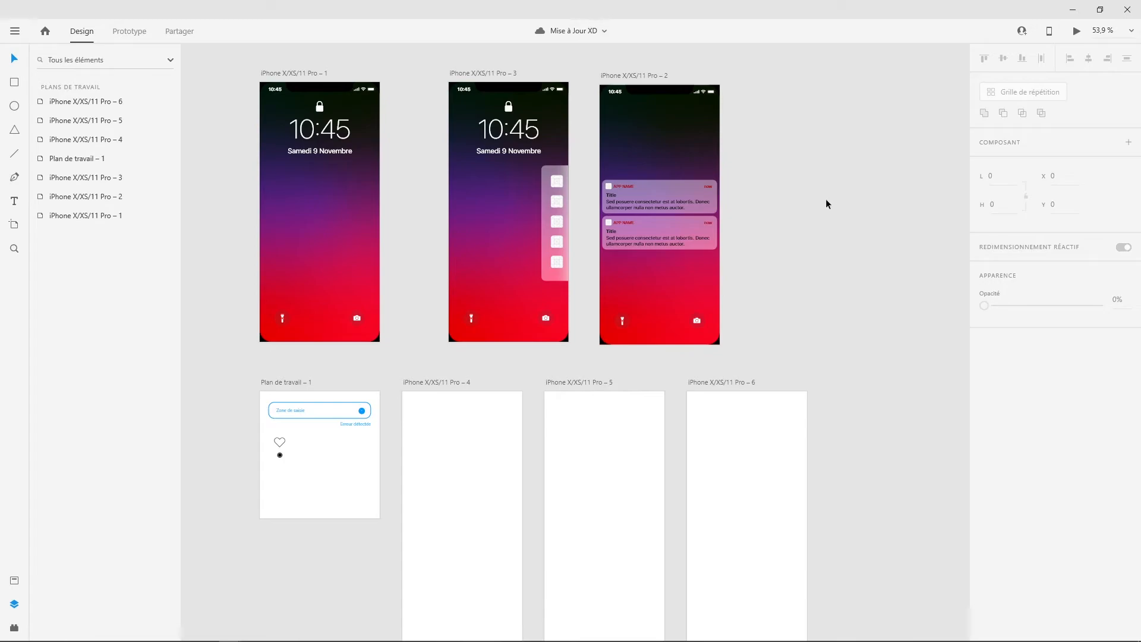
click(132, 33)
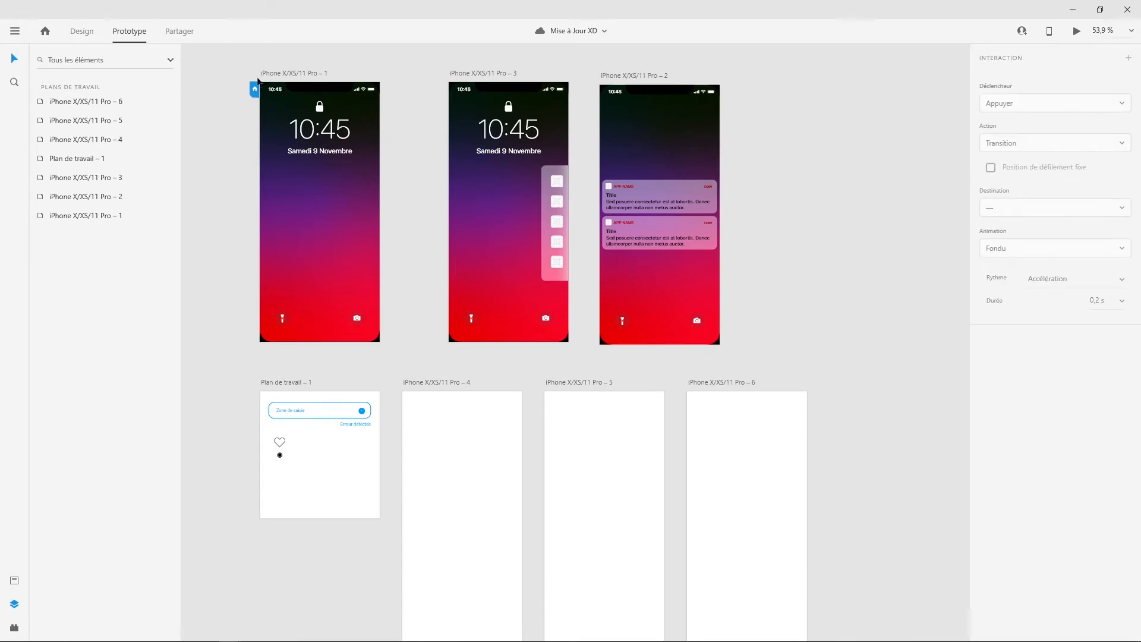
scroll(233, 126, up, 1)
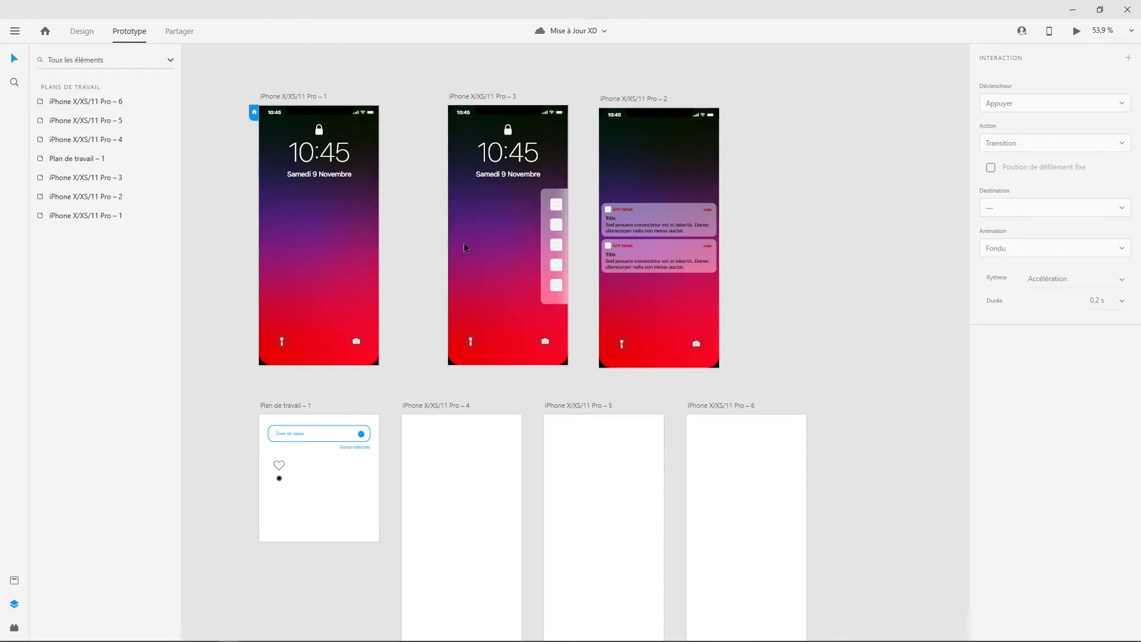
Step: Switch to Partager mode and examine which artboards are included in the shared flow and which are dimmed
click(182, 32)
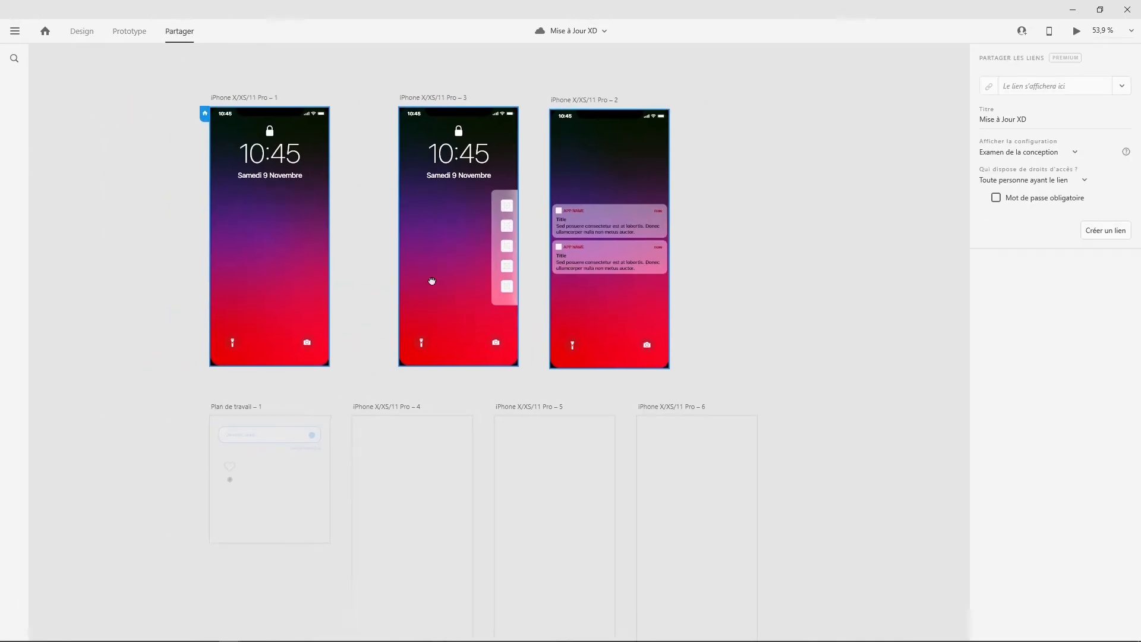
drag(458, 547, 428, 357)
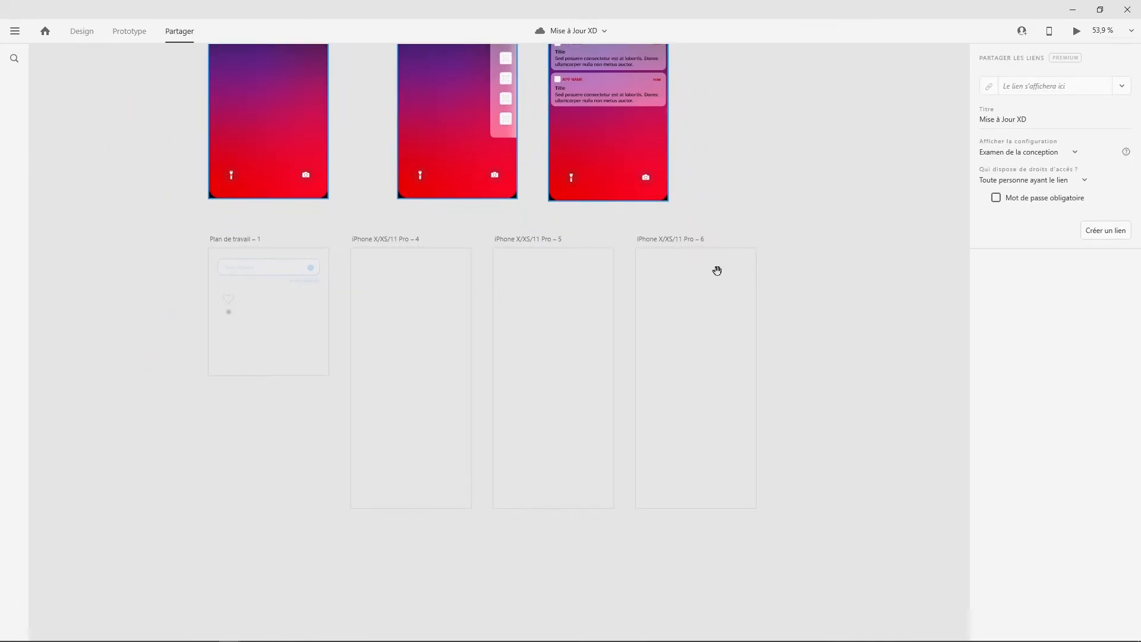
drag(406, 302, 403, 467)
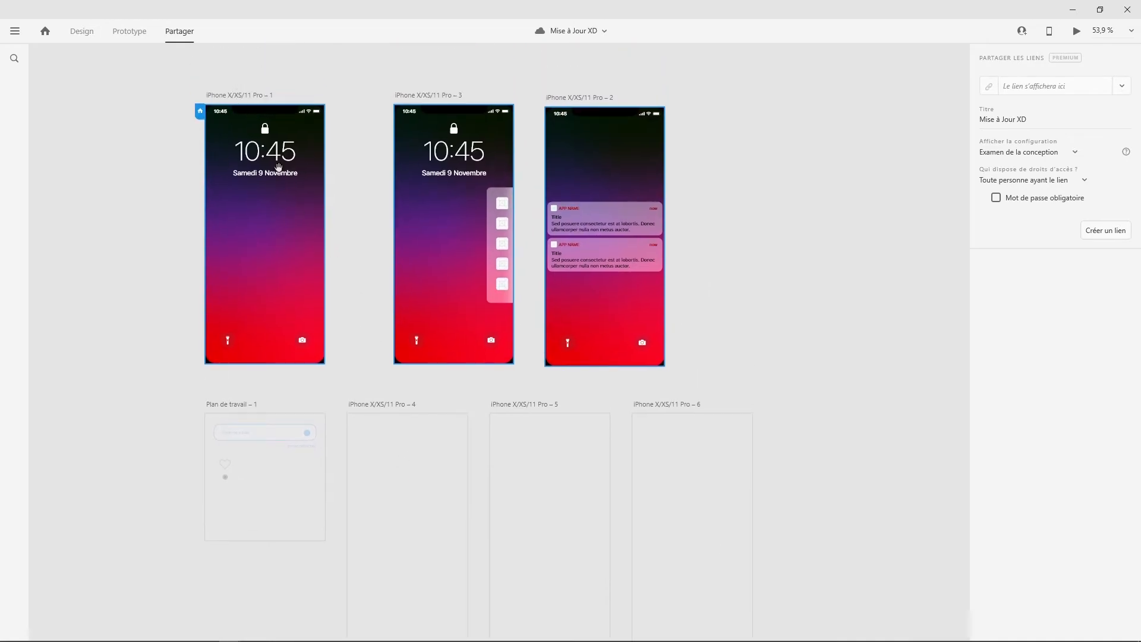
drag(515, 456, 517, 339)
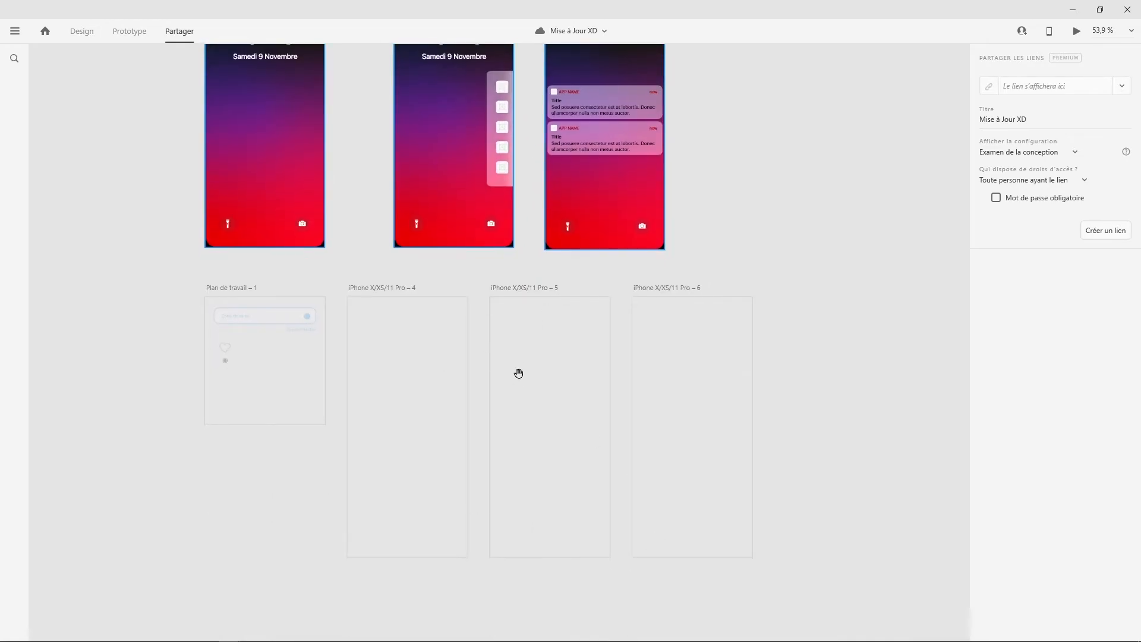
Step: Check the options for managing and creating shared links, and check the title field of the new link
drag(519, 382, 523, 526)
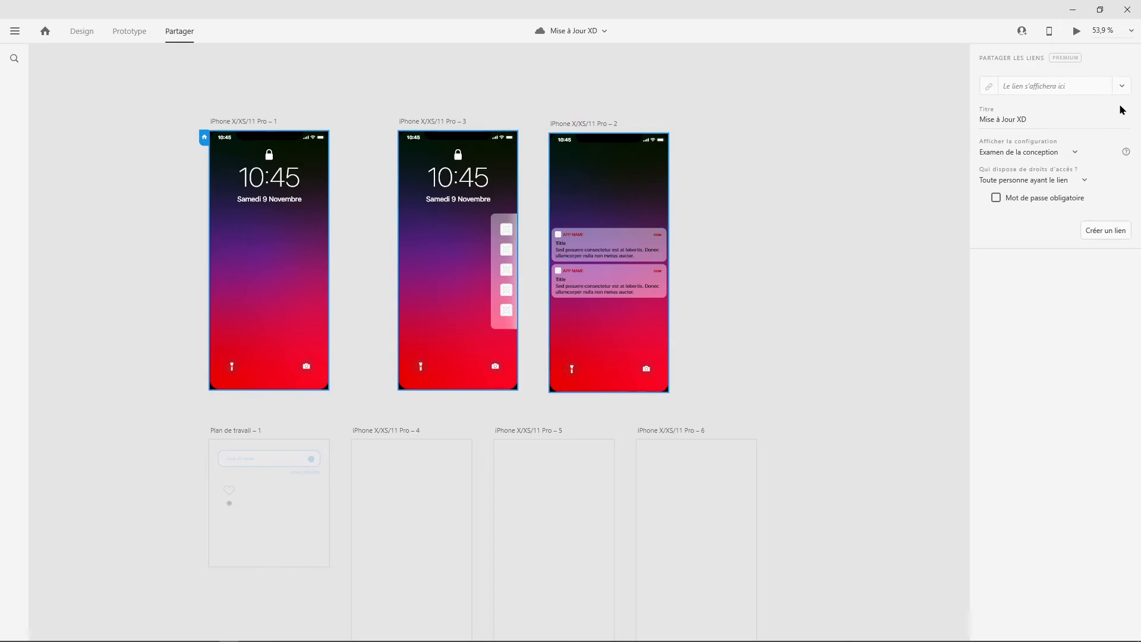
click(1123, 87)
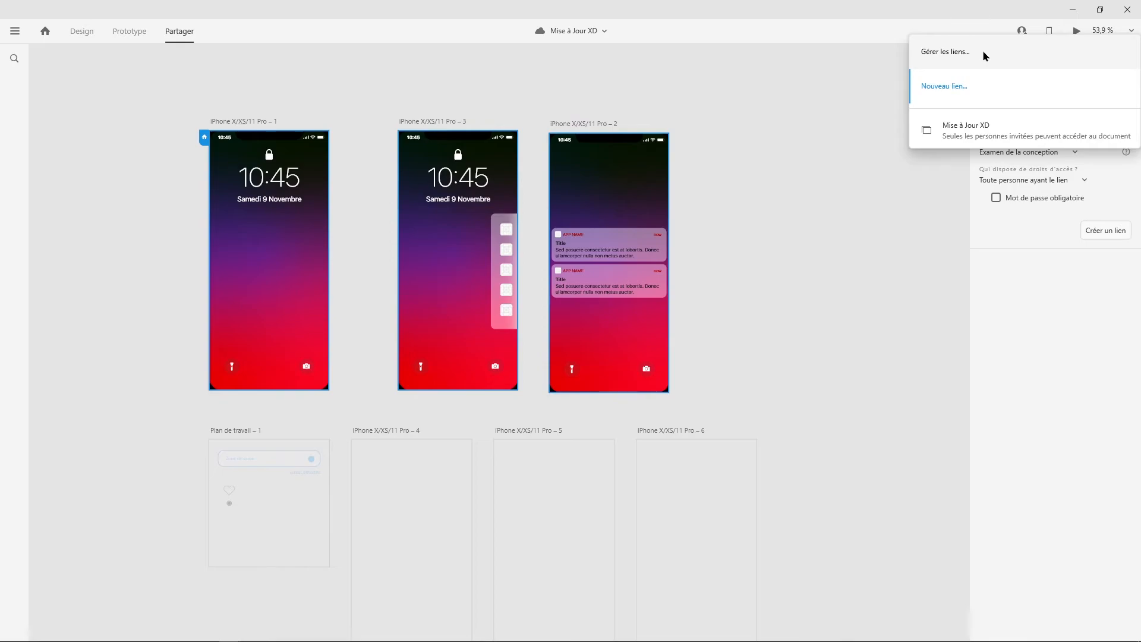
click(960, 94)
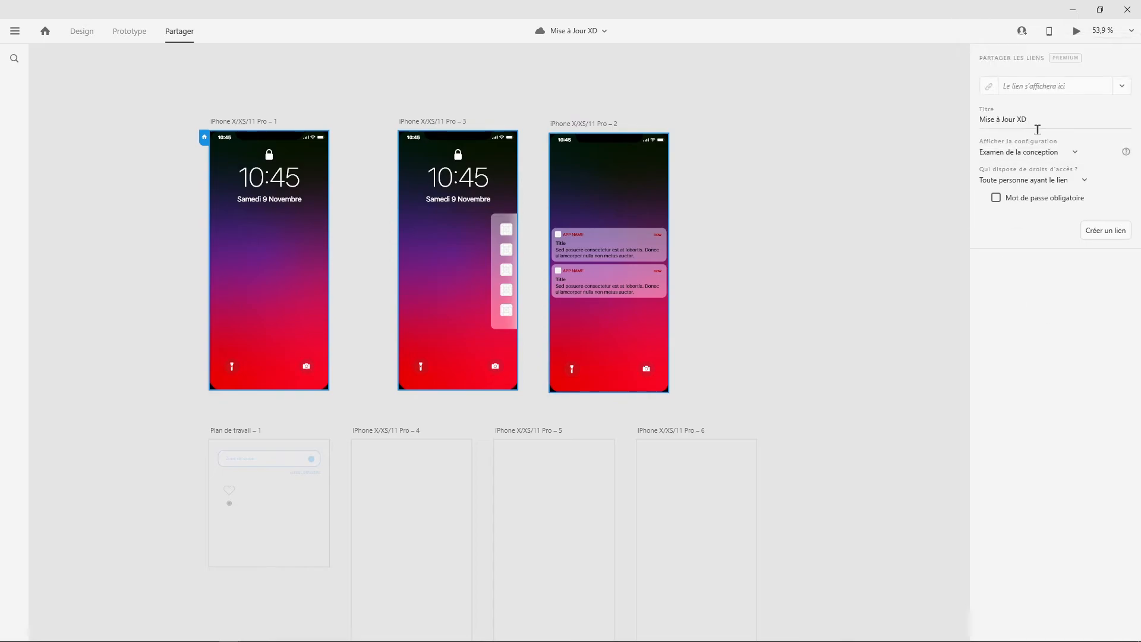
drag(1053, 121, 909, 123)
click(1066, 122)
Step: Set the shared link's view configuration to Personnalisation and check the choices for who can access it
click(1075, 153)
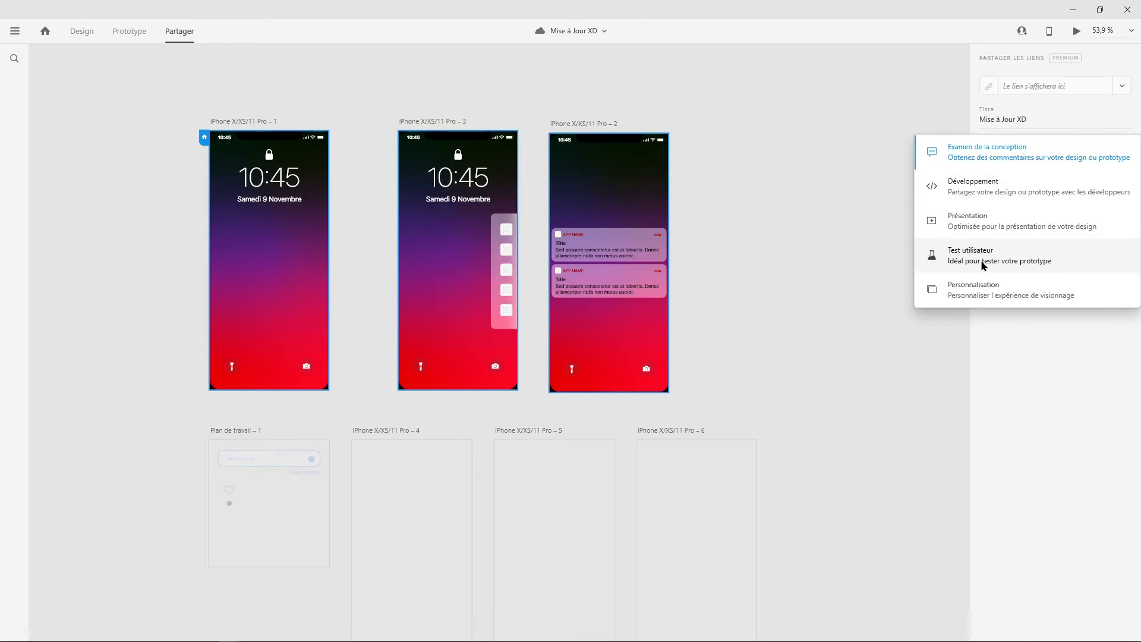
click(970, 295)
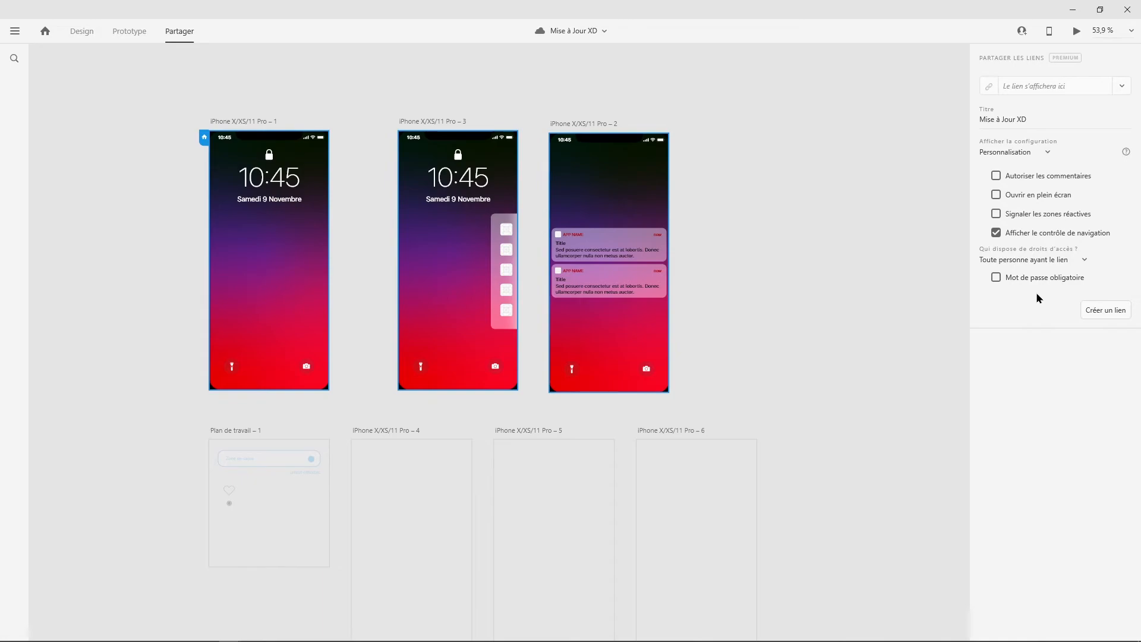
click(1087, 262)
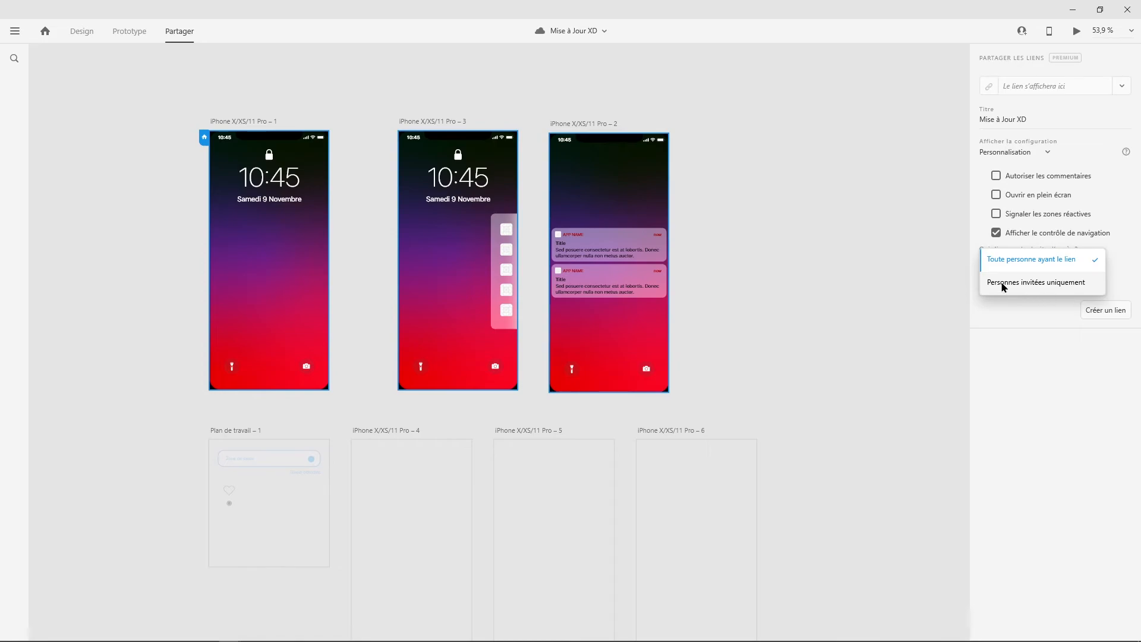
click(1127, 257)
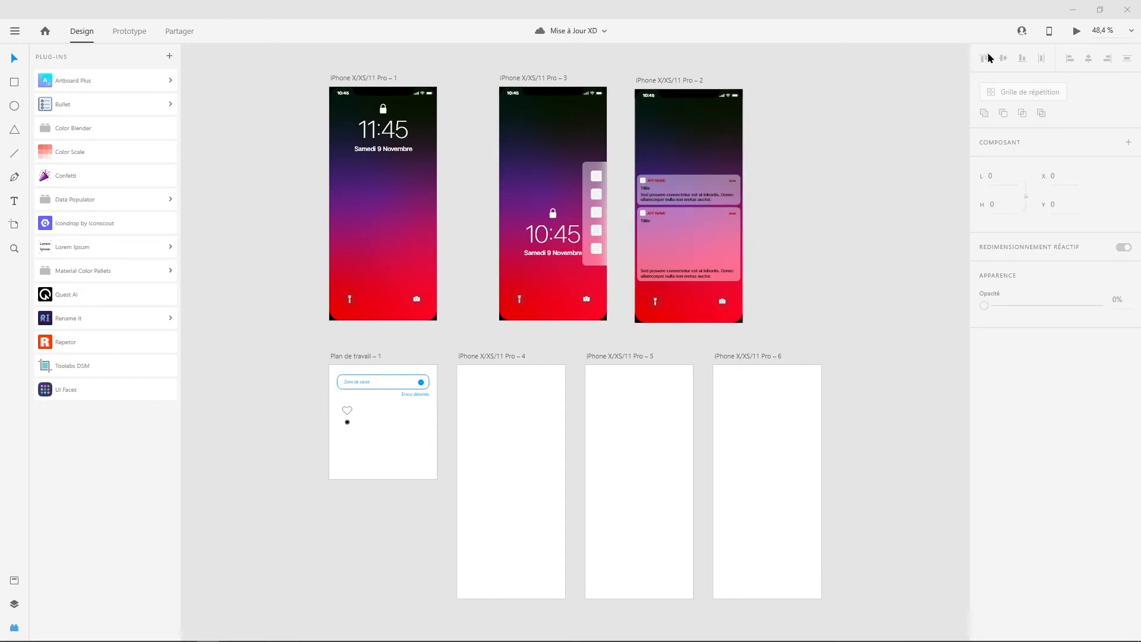
Step: Invite a collaborator to the document by entering their e-mail without a message, and enable Cocréation (Bêta)
click(1019, 32)
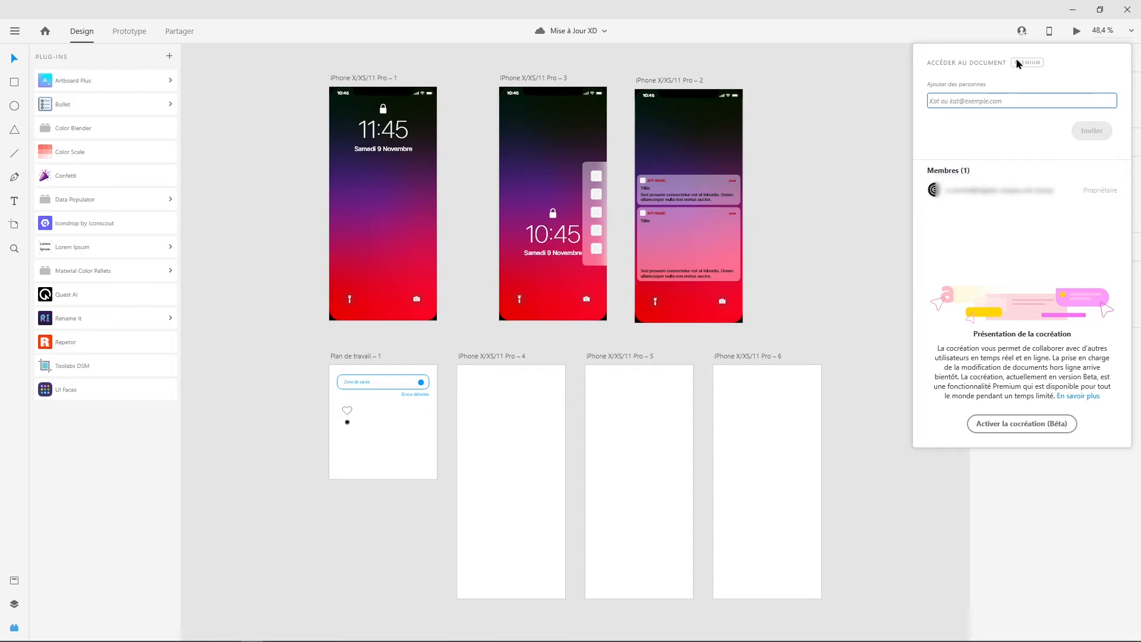
click(964, 104)
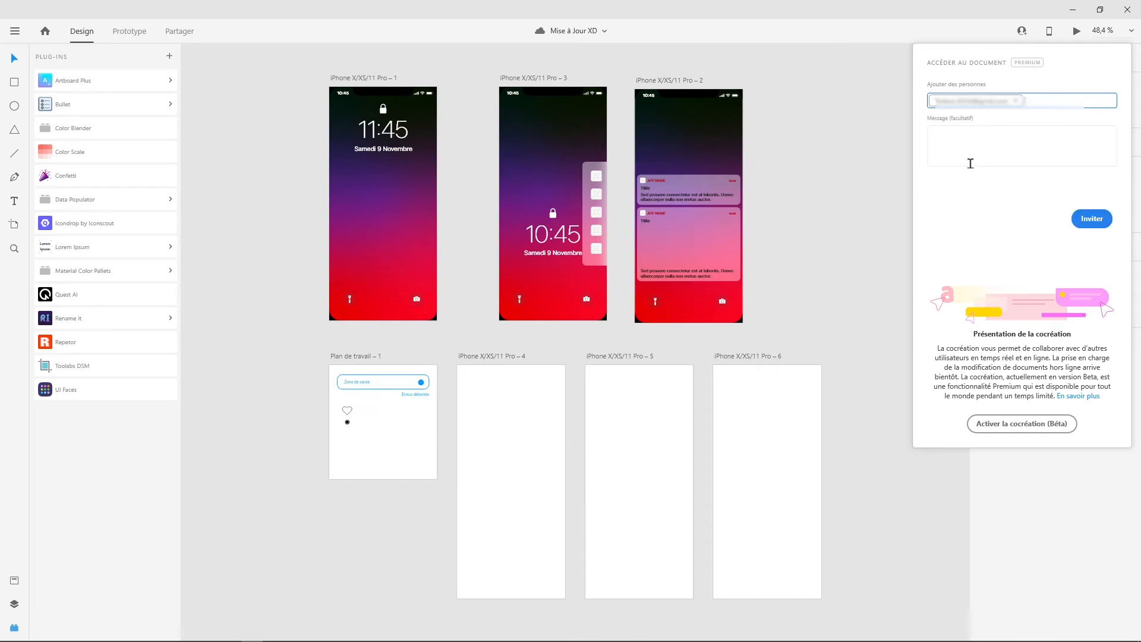
click(971, 162)
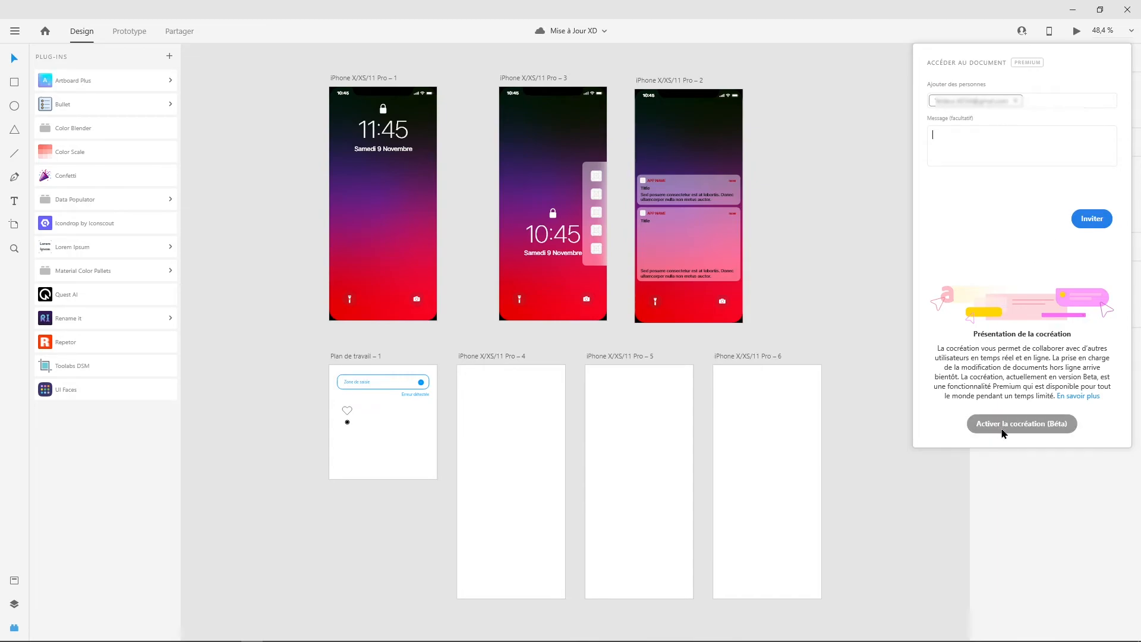
click(1003, 431)
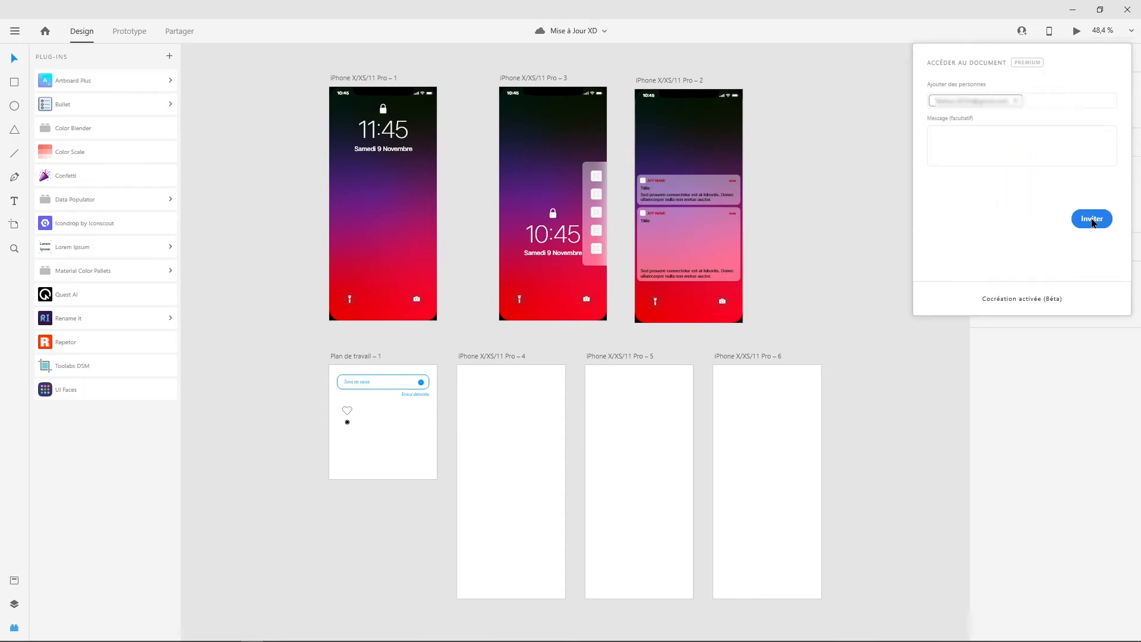
click(1092, 222)
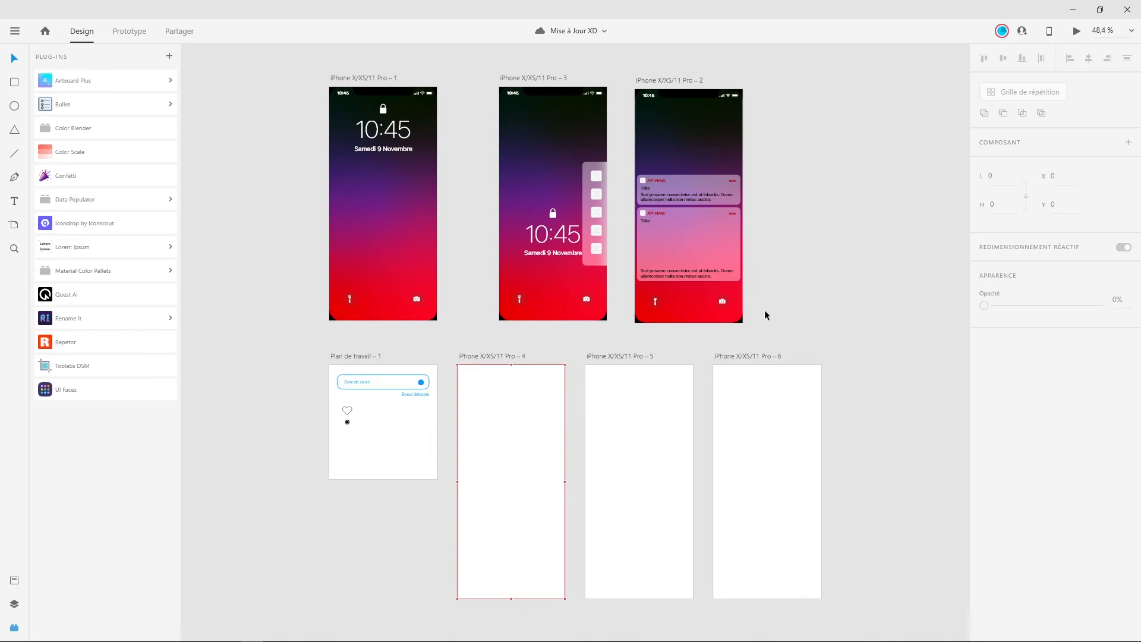
key(Tab)
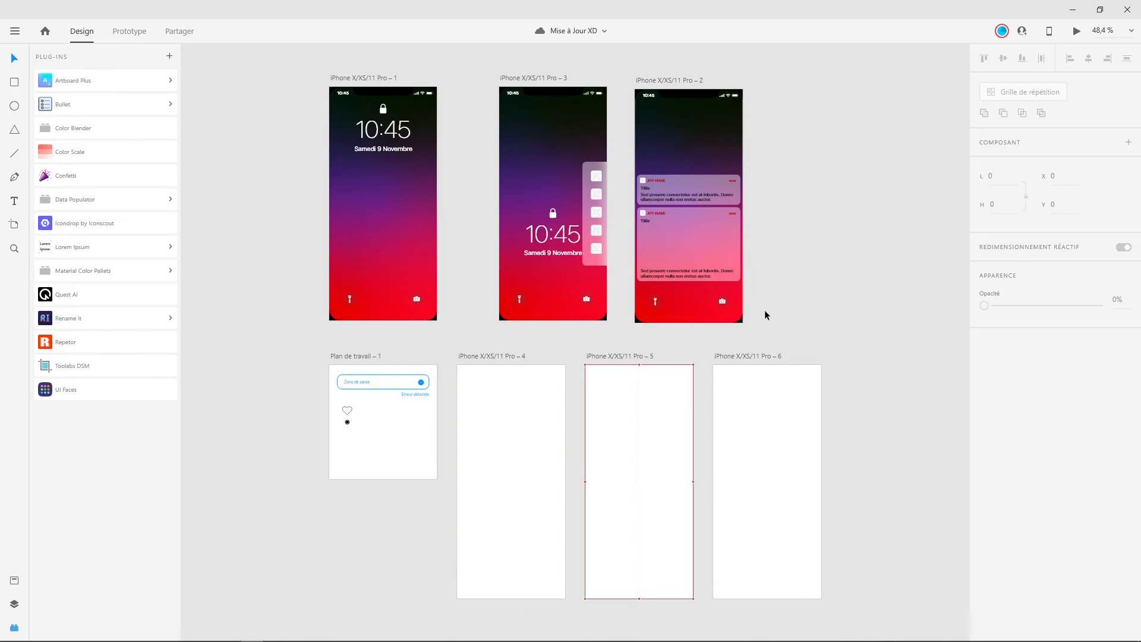
key(shift+Tab)
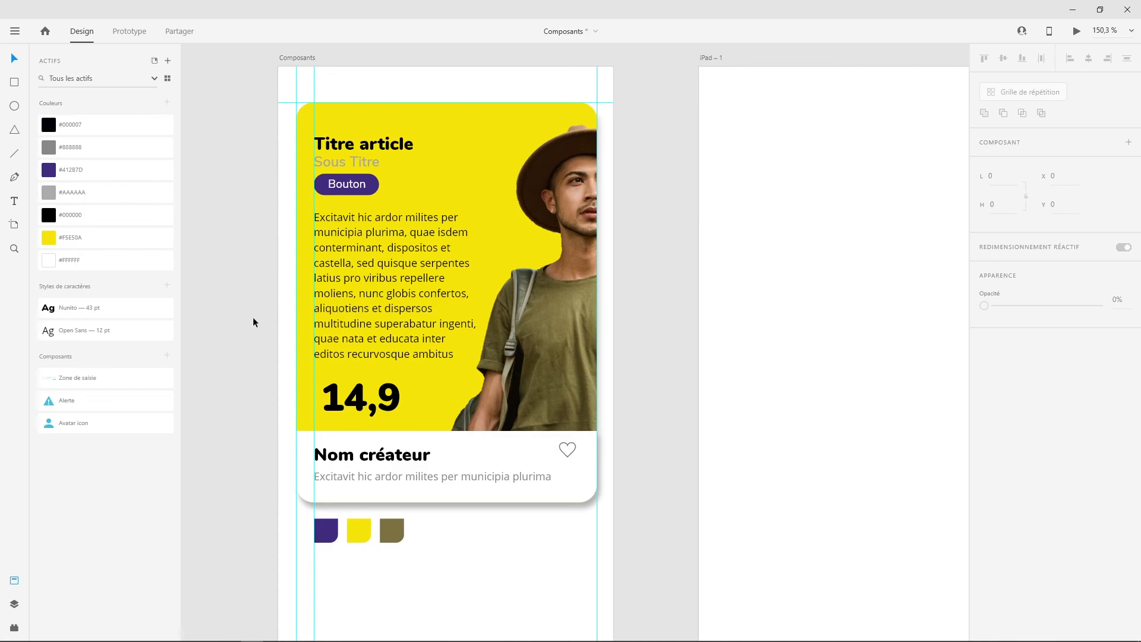
Step: Show the installed plug-ins in the Composants document, and briefly view the plug-in manager before closing it
click(15, 629)
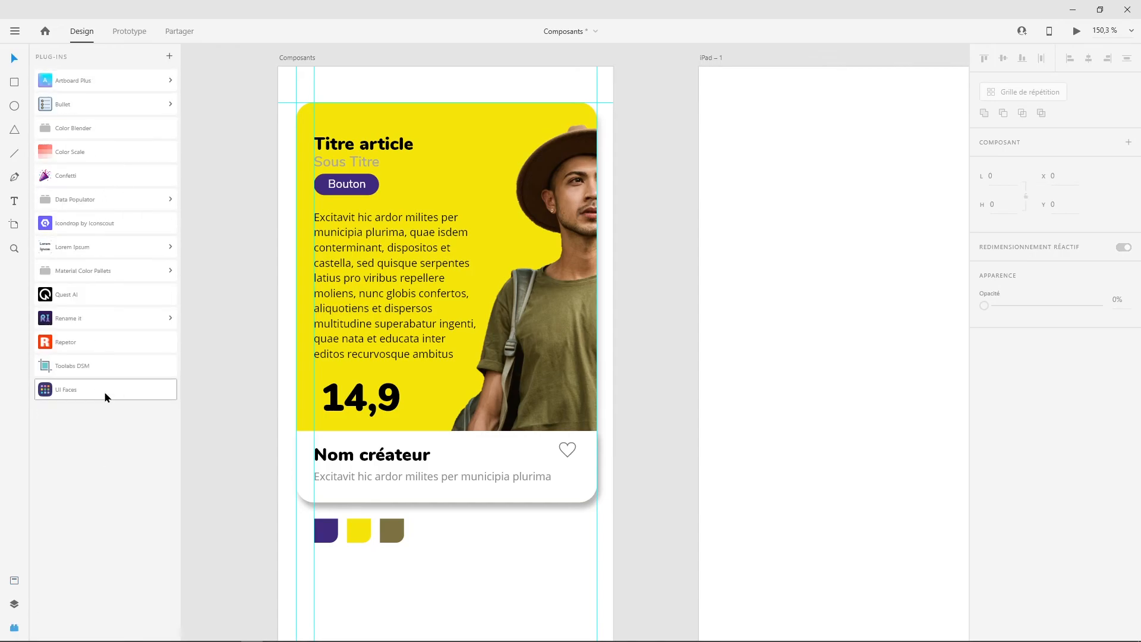
click(169, 55)
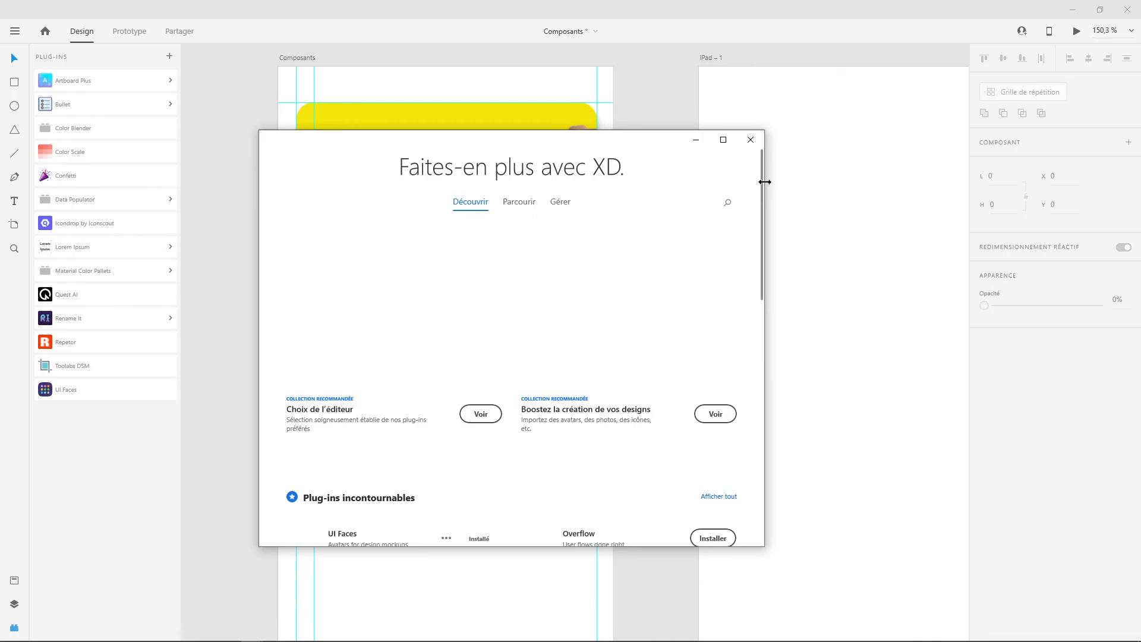
click(751, 141)
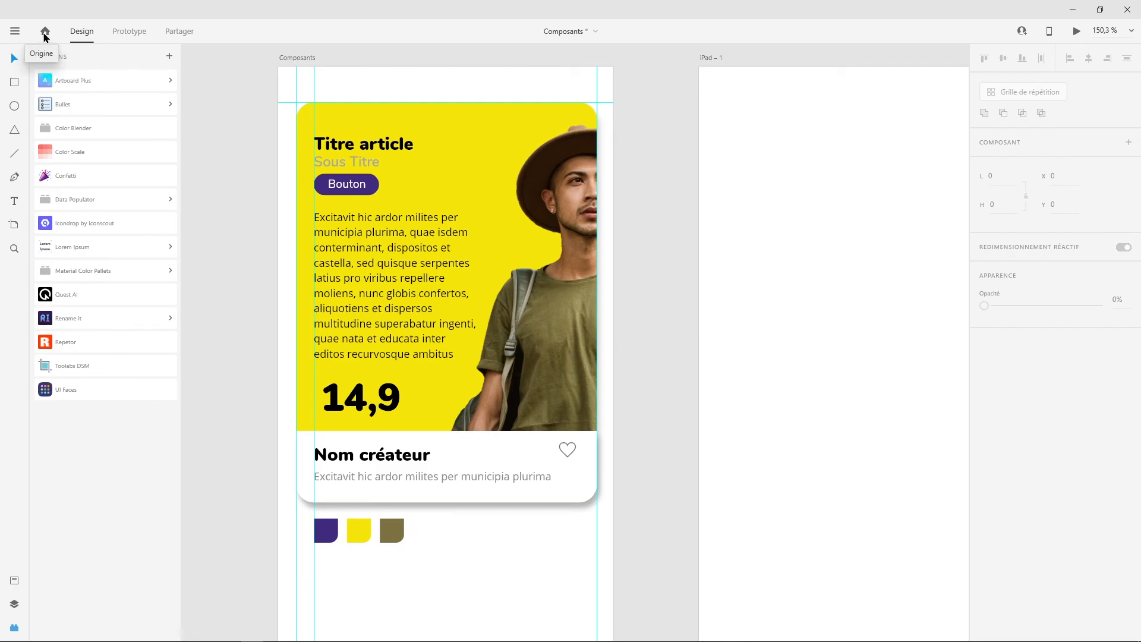
Step: Open the home screen's Add-ons page, enlarge its window and examine the plug-ins, UI kits and partner apps in Sélection des éditeurs
click(45, 34)
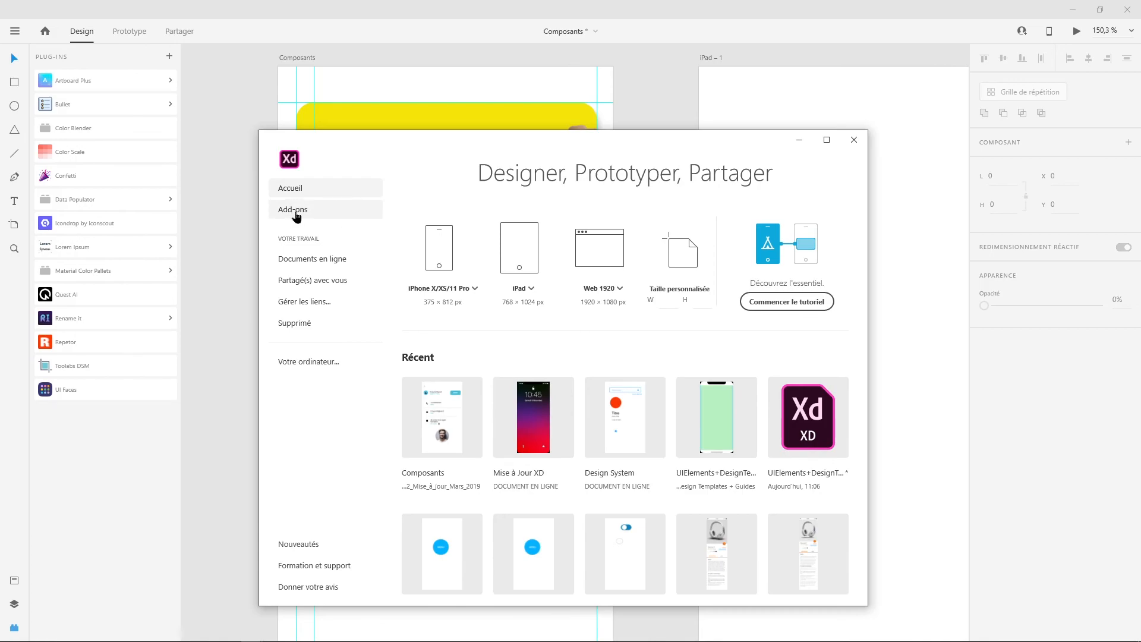
click(296, 214)
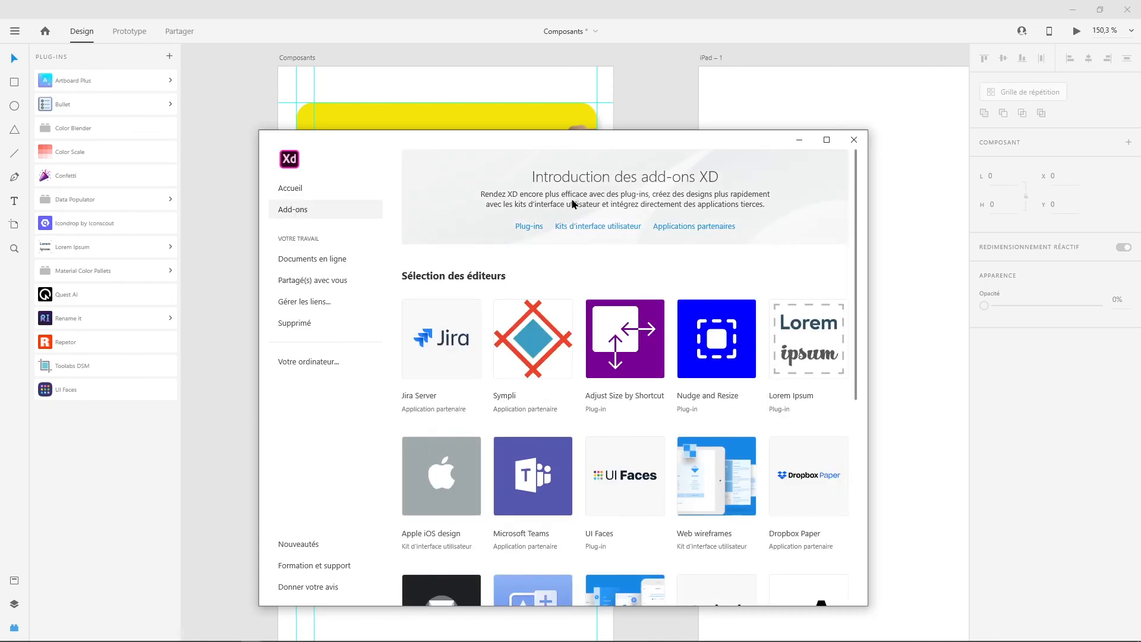
drag(538, 143, 423, 55)
drag(754, 507, 930, 505)
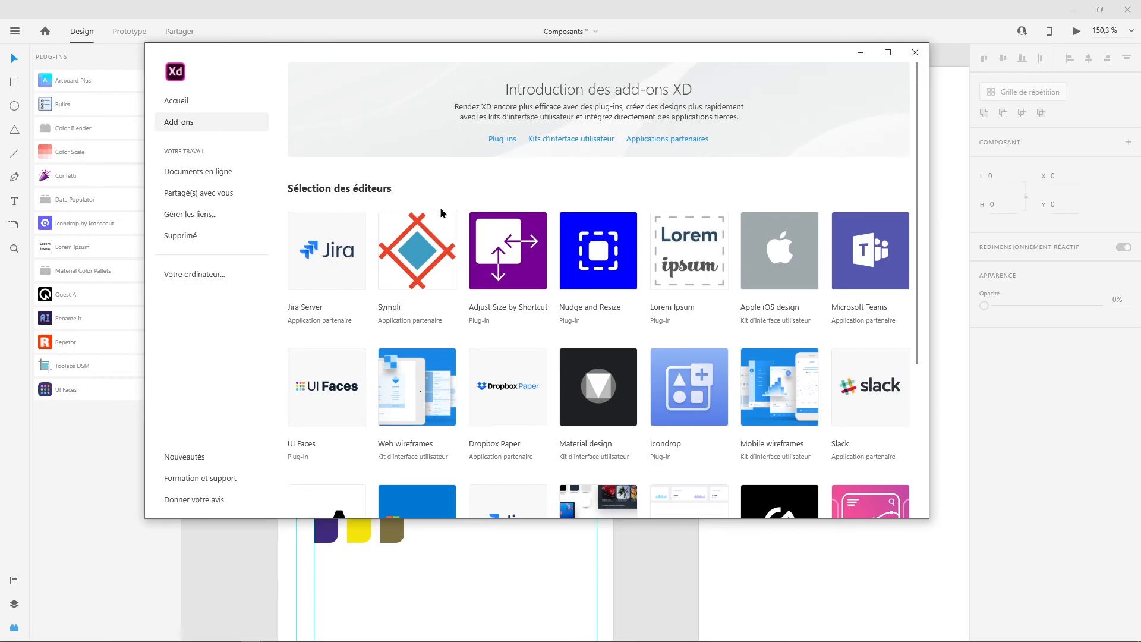
scroll(469, 229, down, 1)
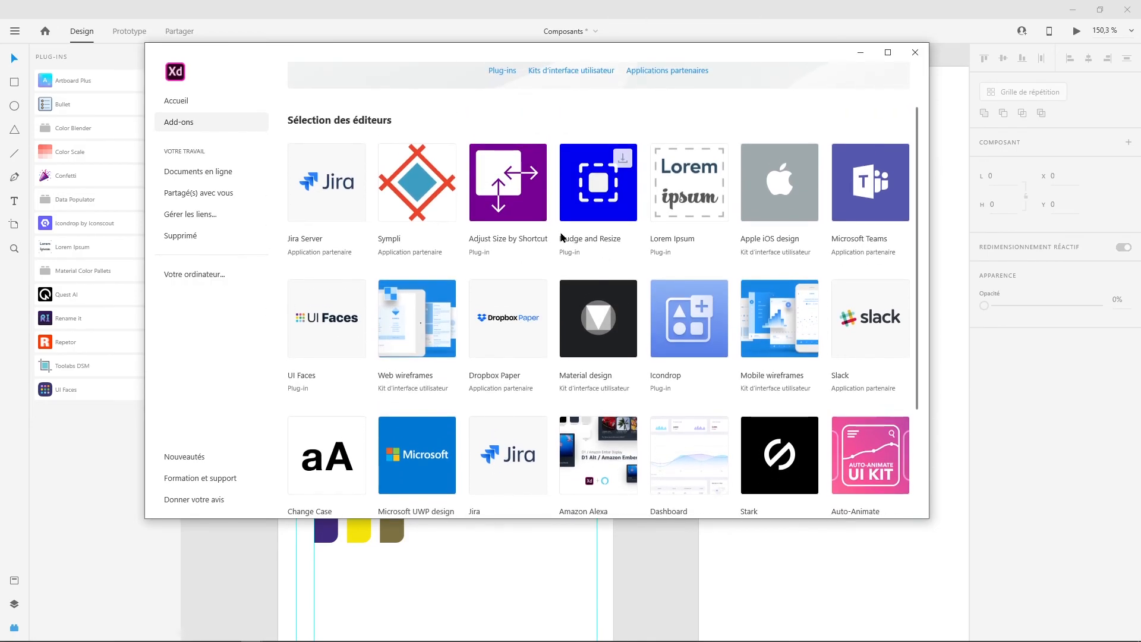
scroll(534, 261, down, 3)
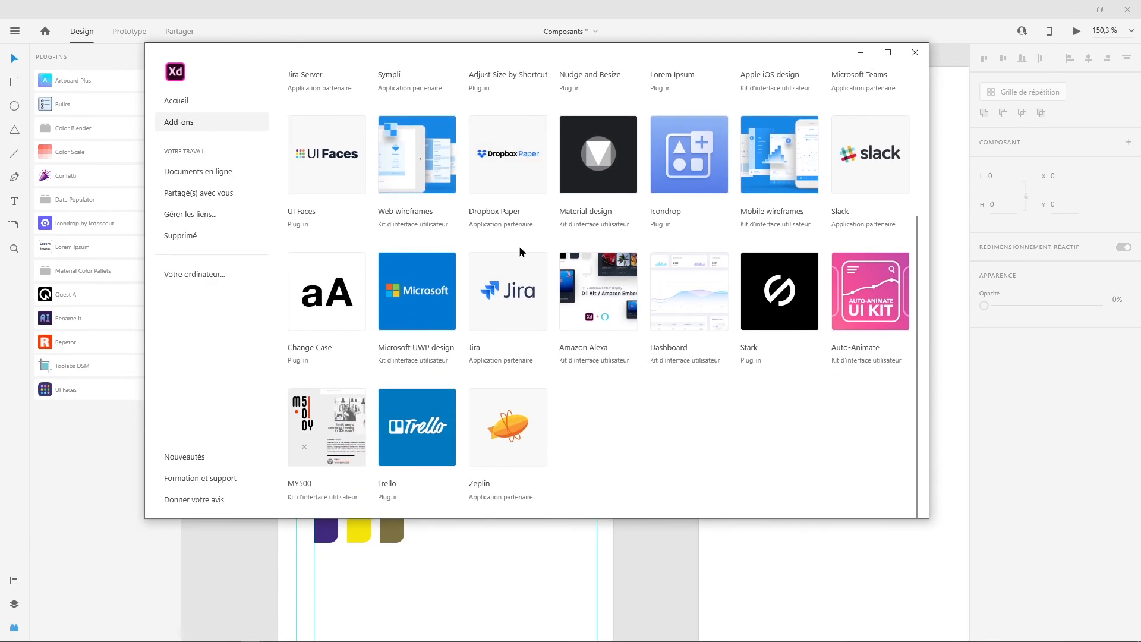
scroll(514, 249, up, 4)
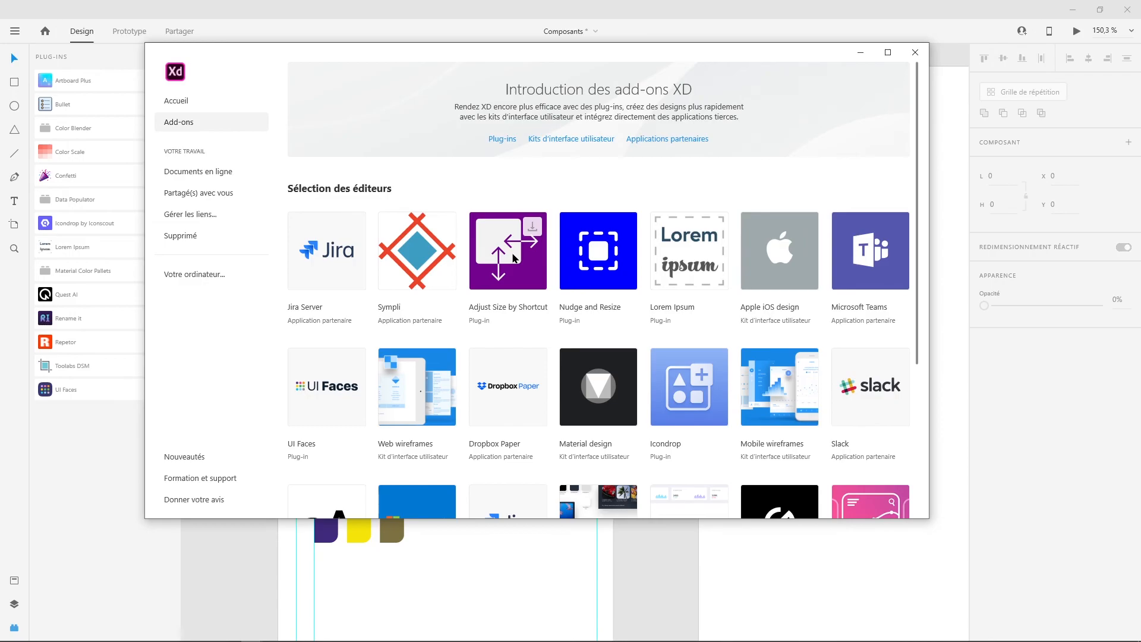
Step: Open the plug-in catalogue from the Add-ons page, widen its window and examine the Découvrir collections and categories
click(495, 140)
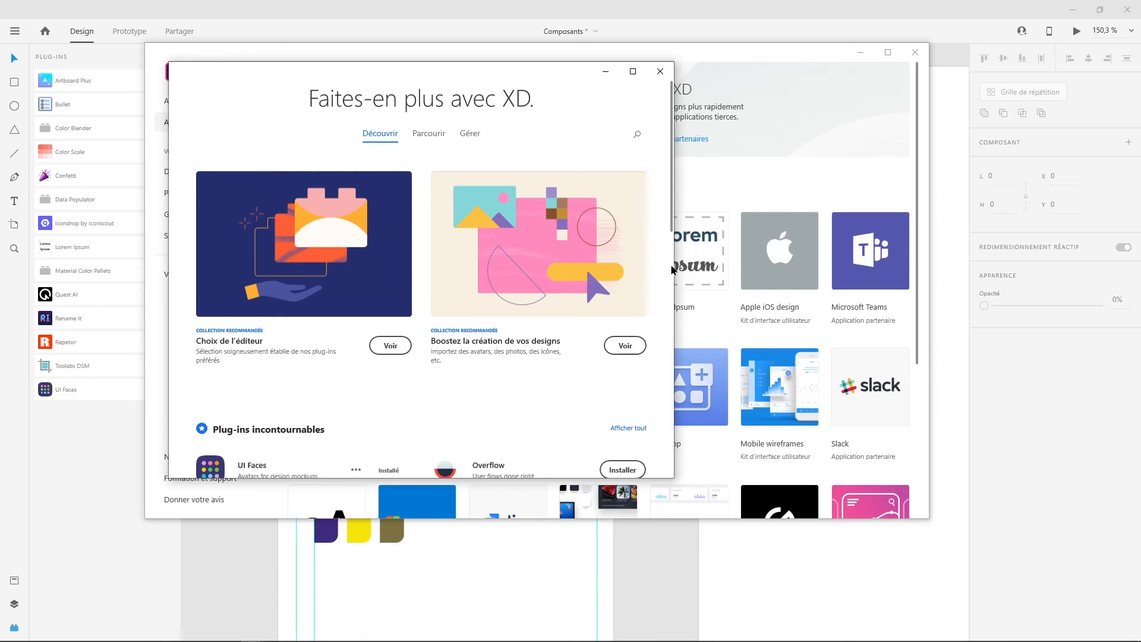
drag(675, 268, 925, 297)
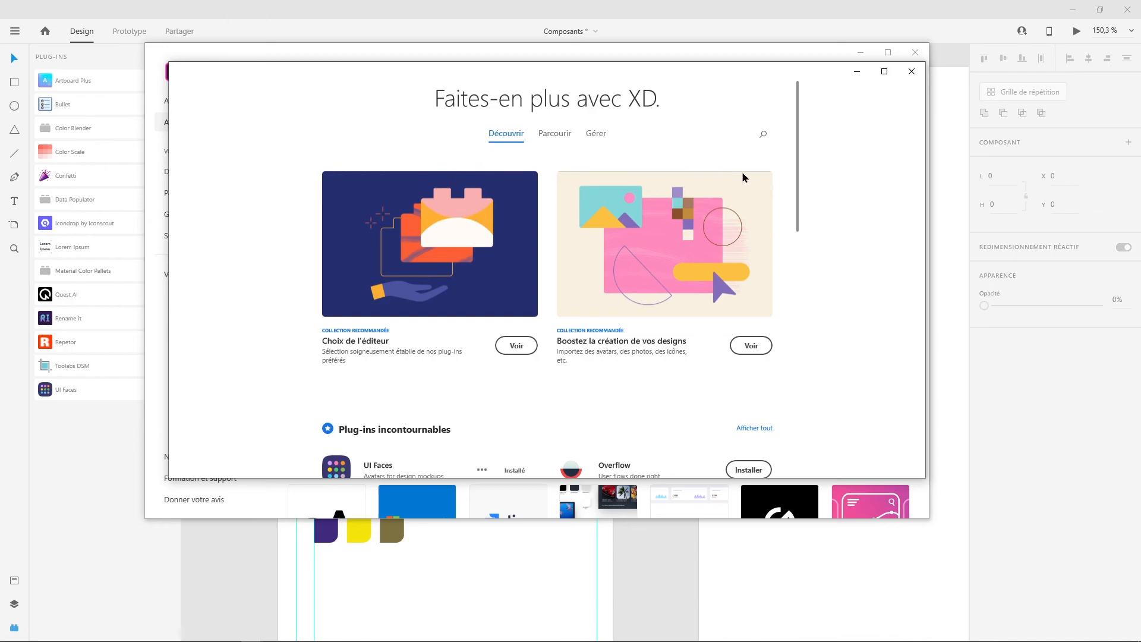
drag(800, 143, 804, 340)
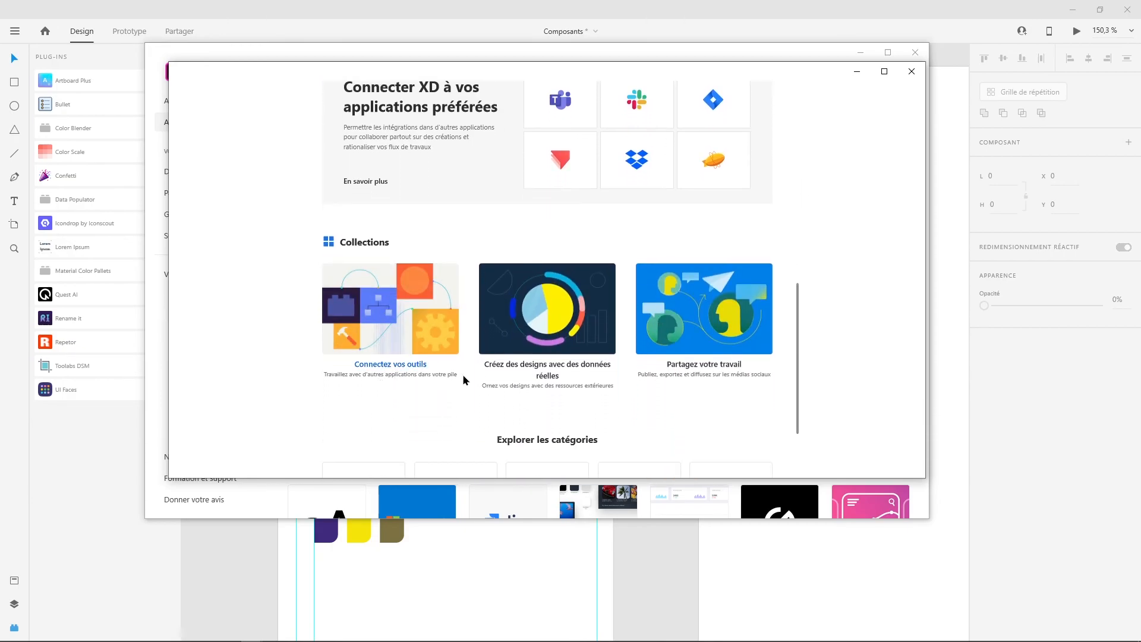
scroll(800, 331, down, 2)
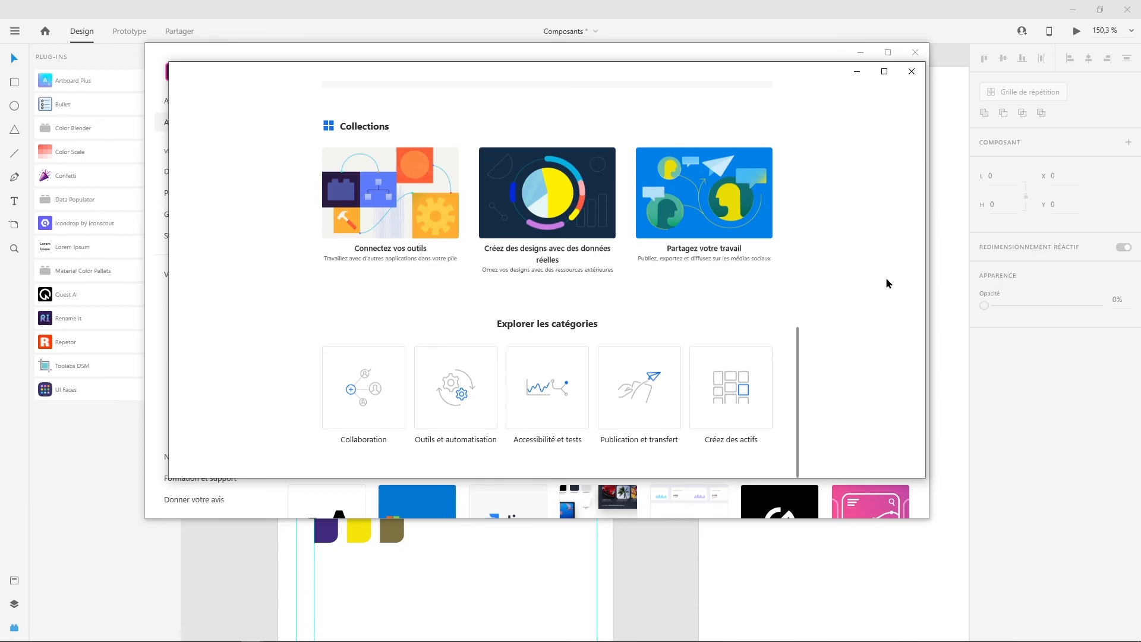
scroll(754, 321, up, 12)
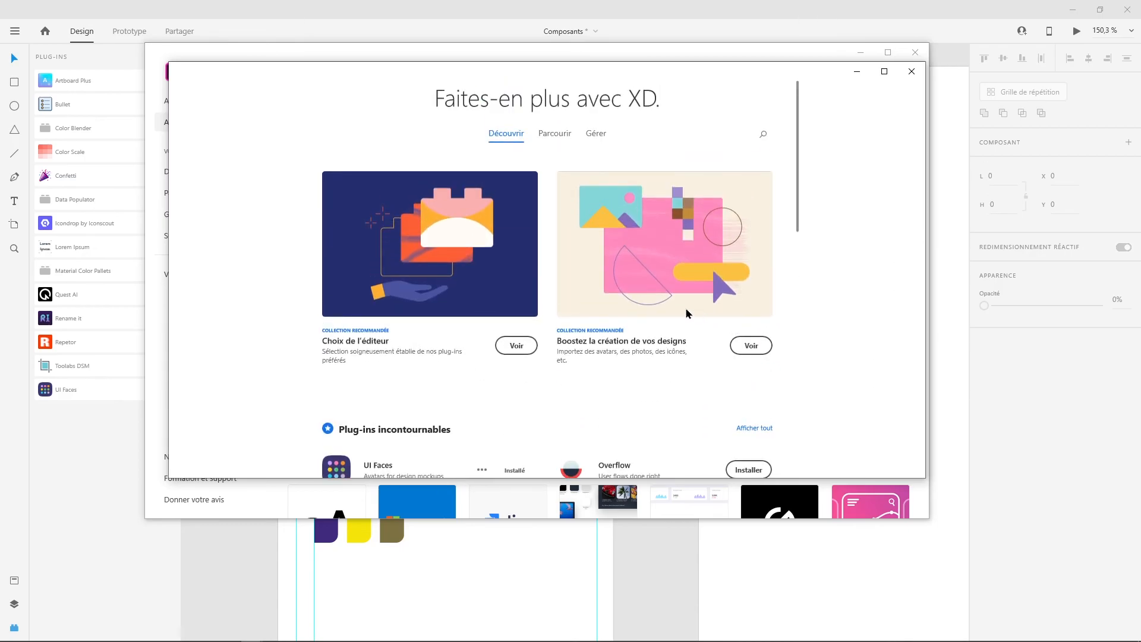
Step: Check the category, sorting and search options for browsing plug-ins, and bring up the list of installed plug-ins
click(557, 135)
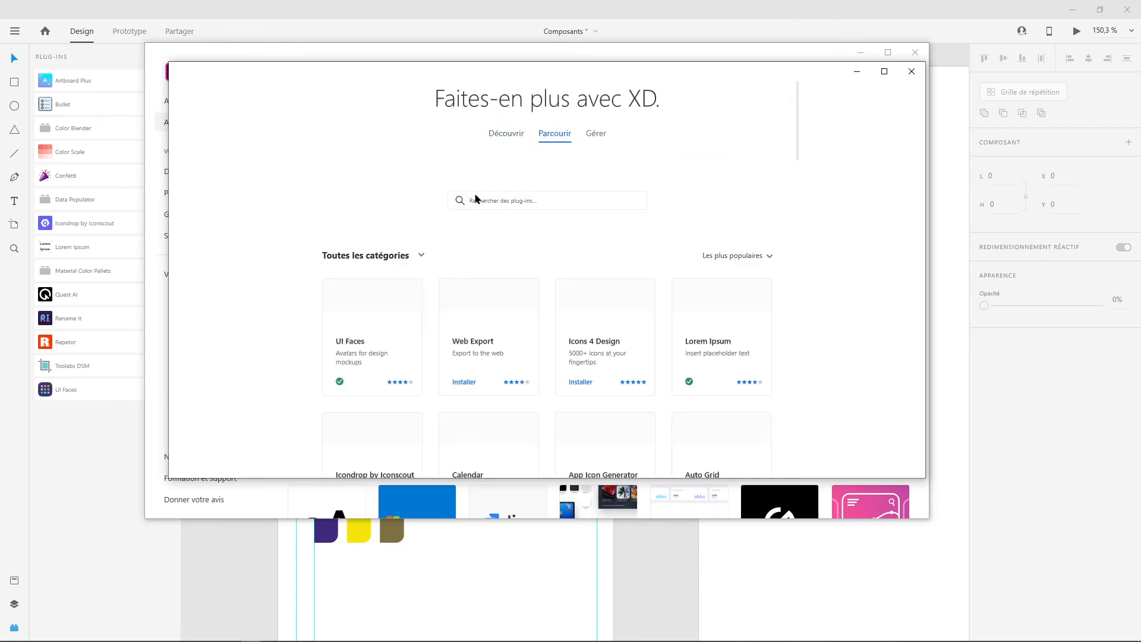
click(424, 259)
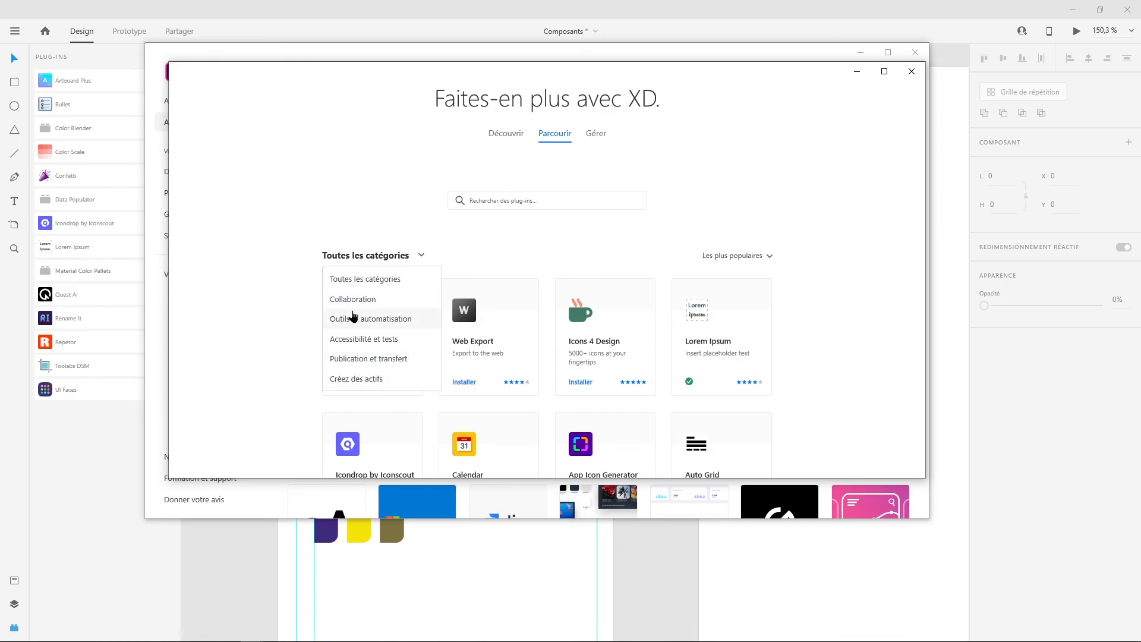
click(262, 339)
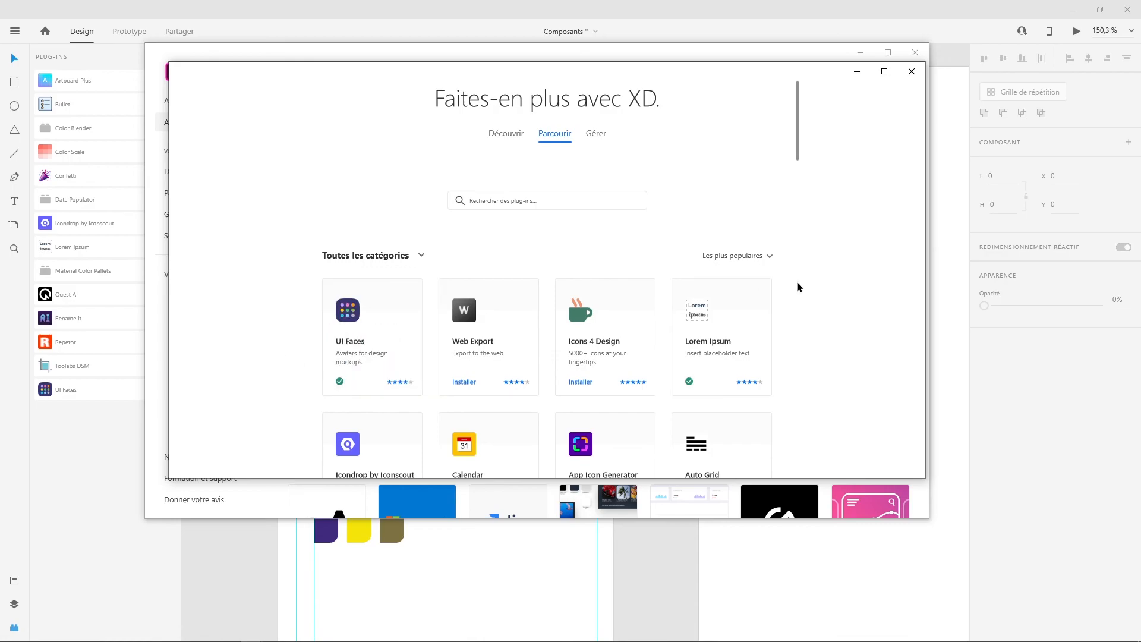
click(769, 256)
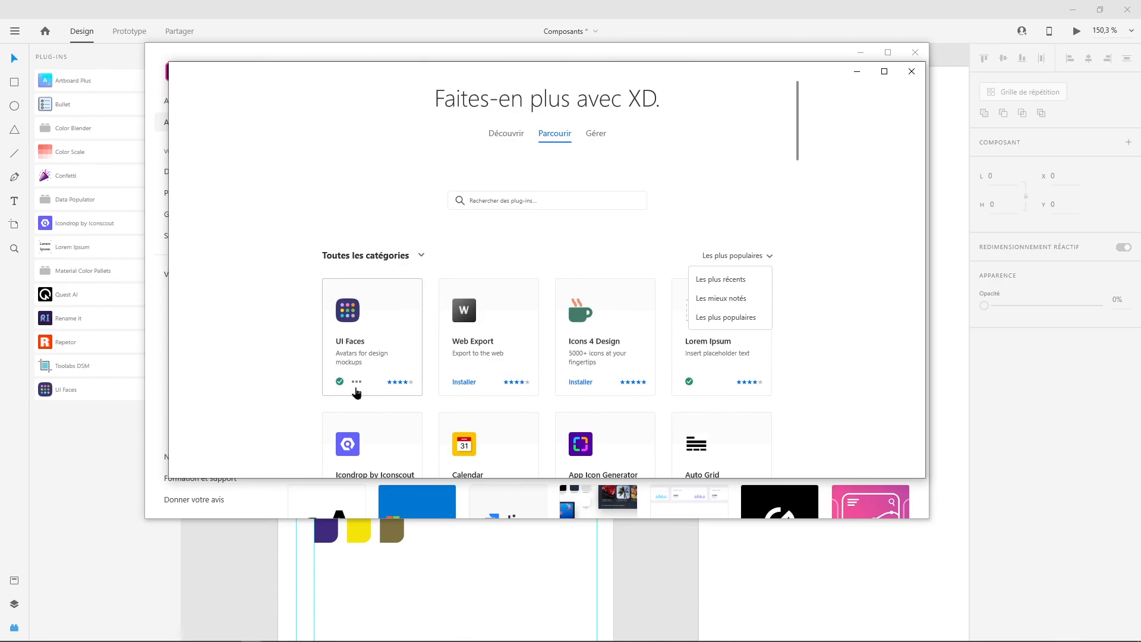
mouse_move(798, 145)
mouse_down()
mouse_move(790, 377)
mouse_move(797, 140)
mouse_up()
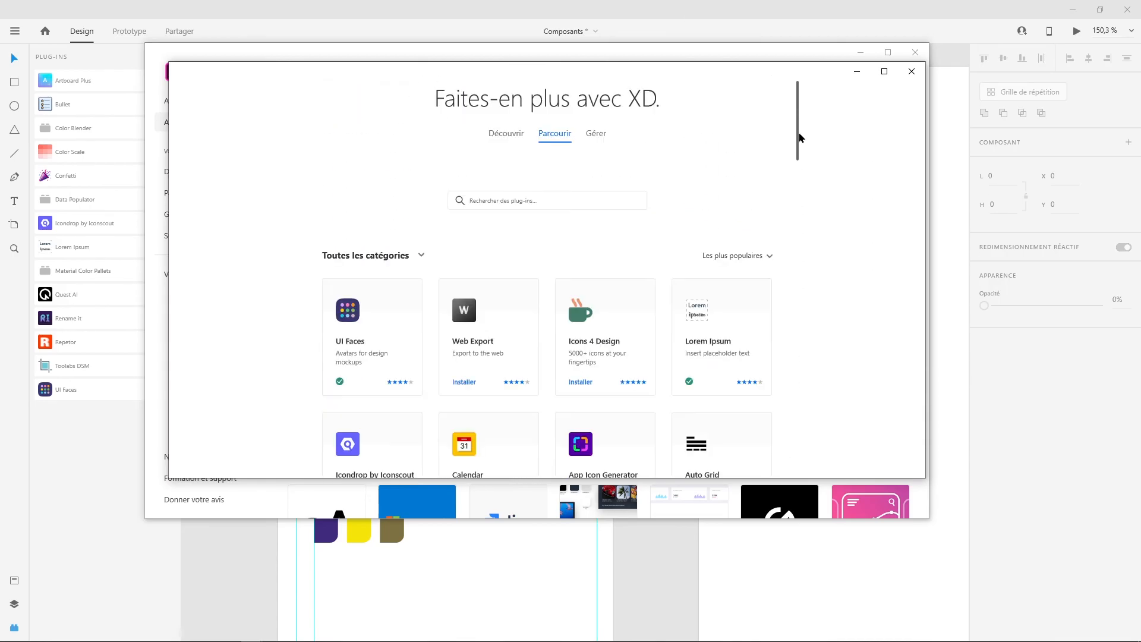
click(526, 203)
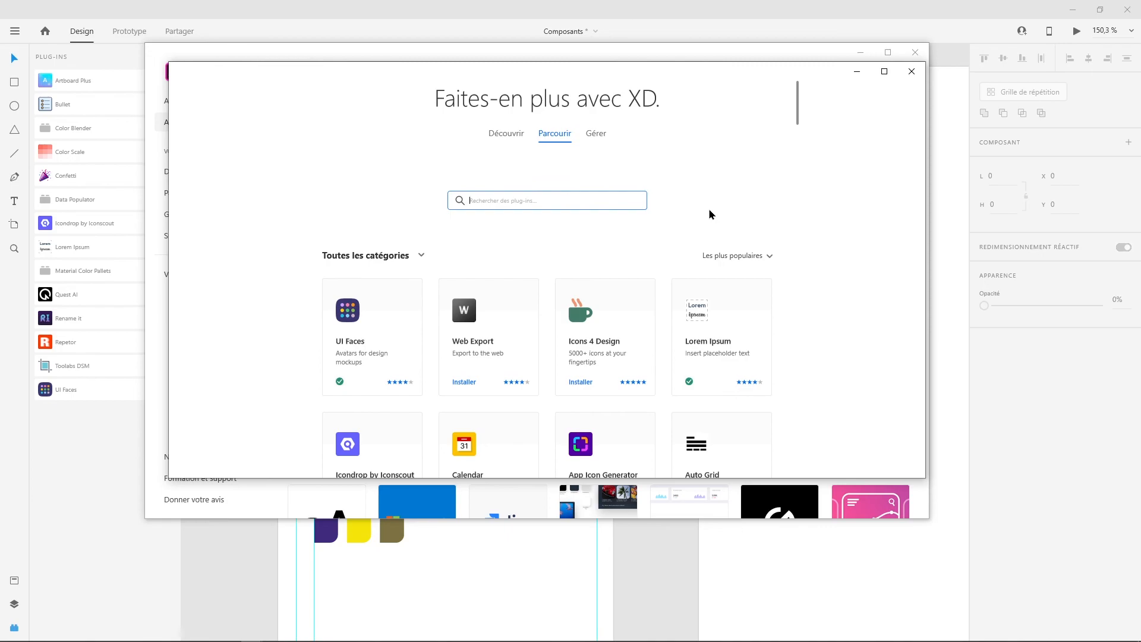
click(596, 134)
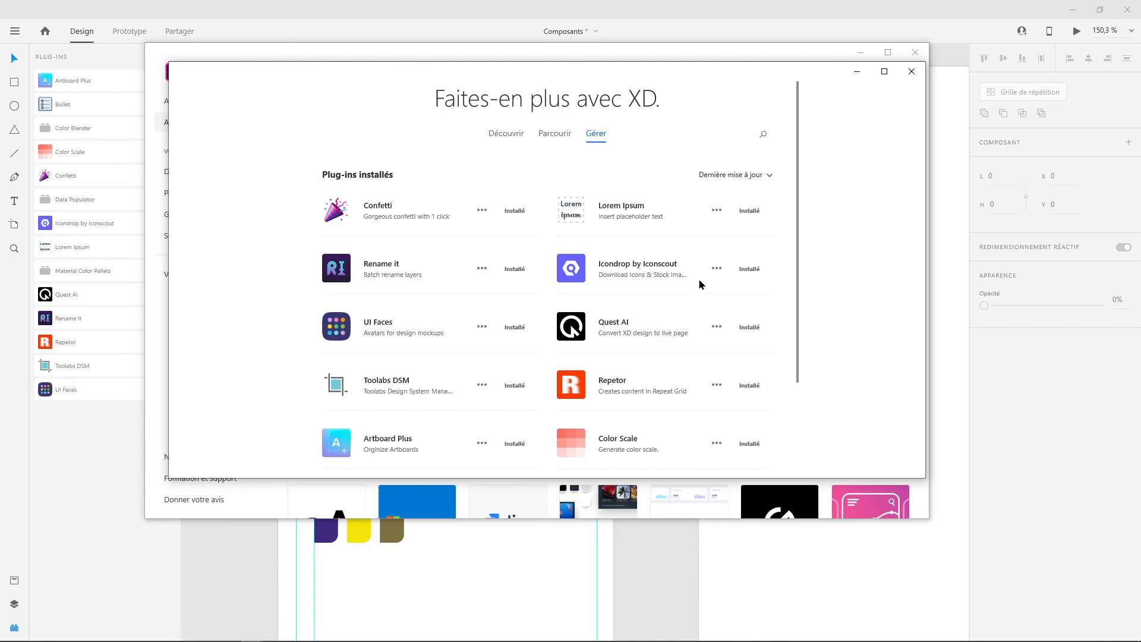
Step: Check the management options for the installed Lorem Ipsum plug-in and examine its details page, including release notes, ratings, developer information and related products
click(716, 211)
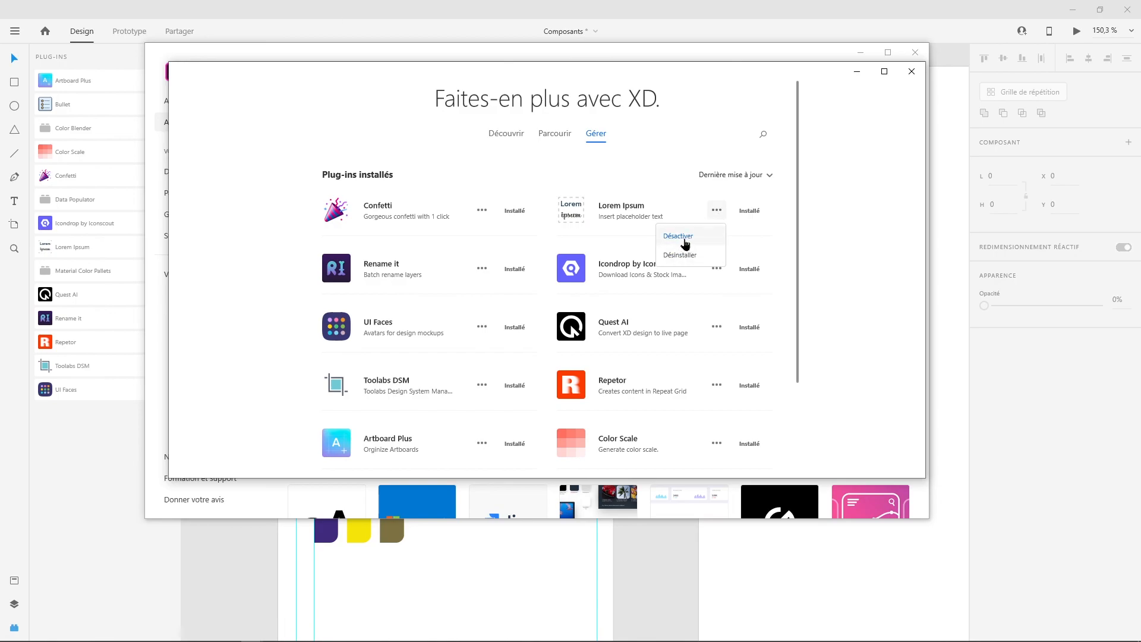
click(797, 220)
scroll(798, 224, down, 3)
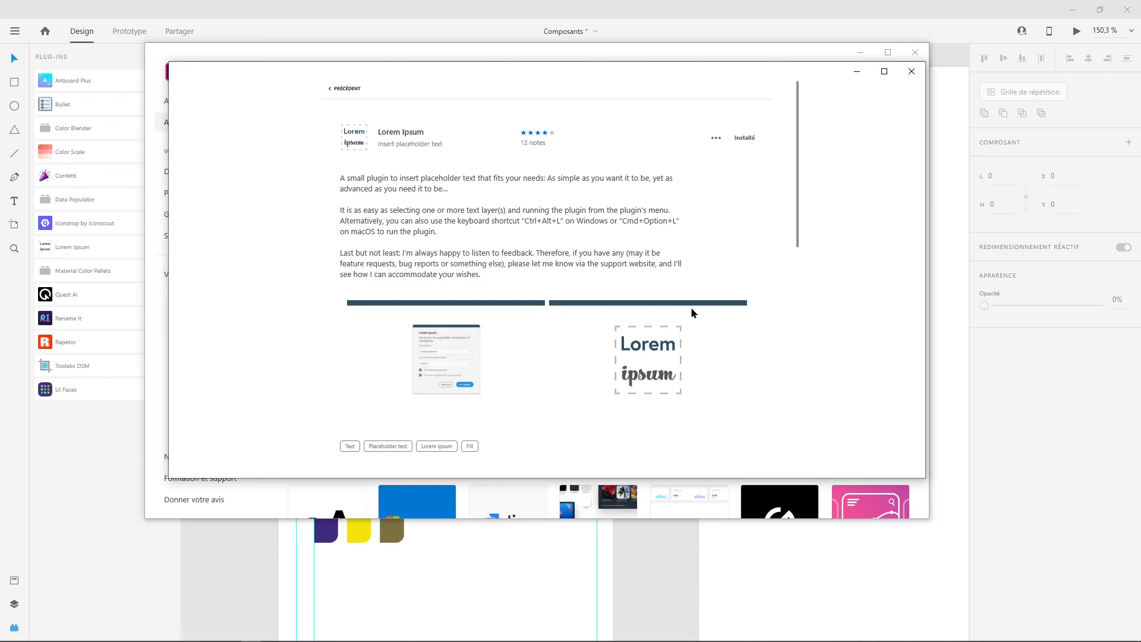
scroll(537, 229, down, 4)
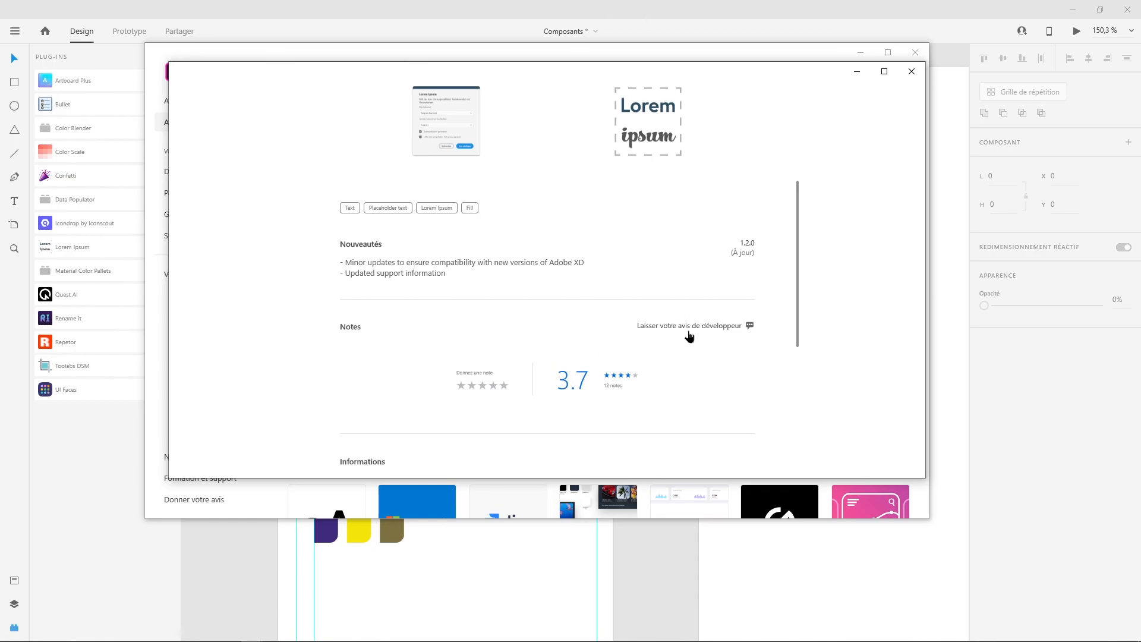
scroll(719, 333, down, 2)
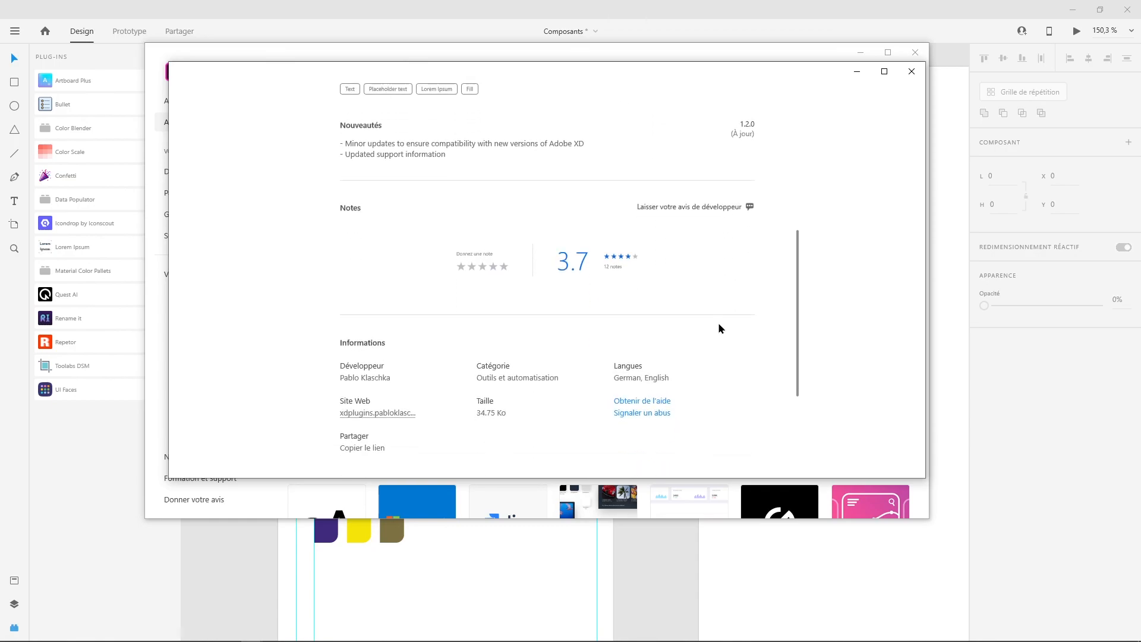
scroll(332, 356, down, 1)
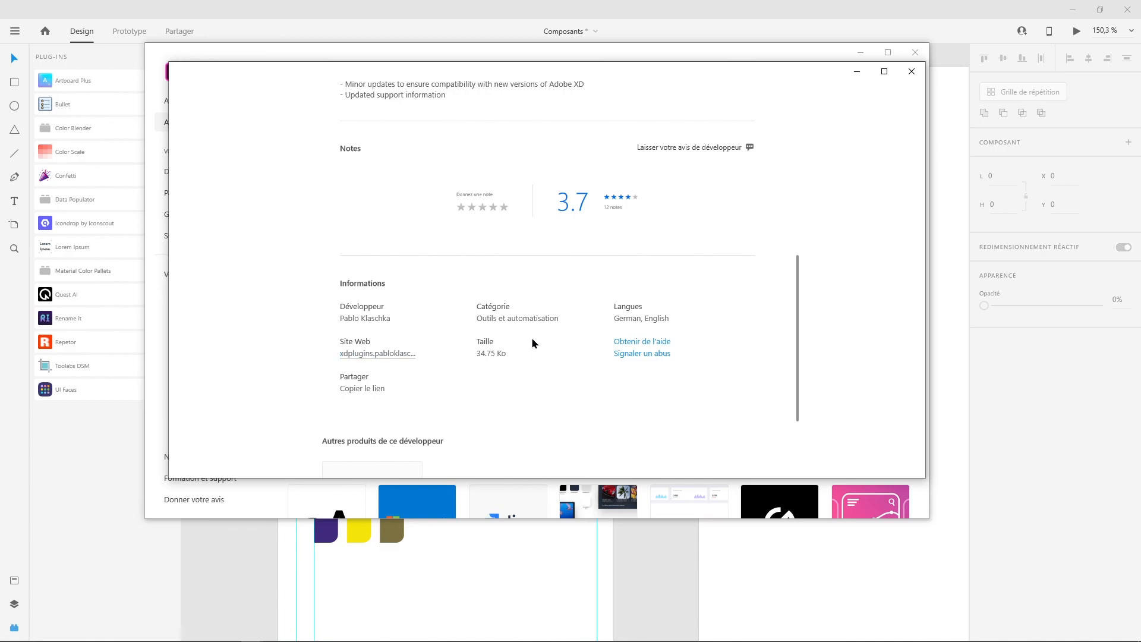
scroll(533, 337, down, 1)
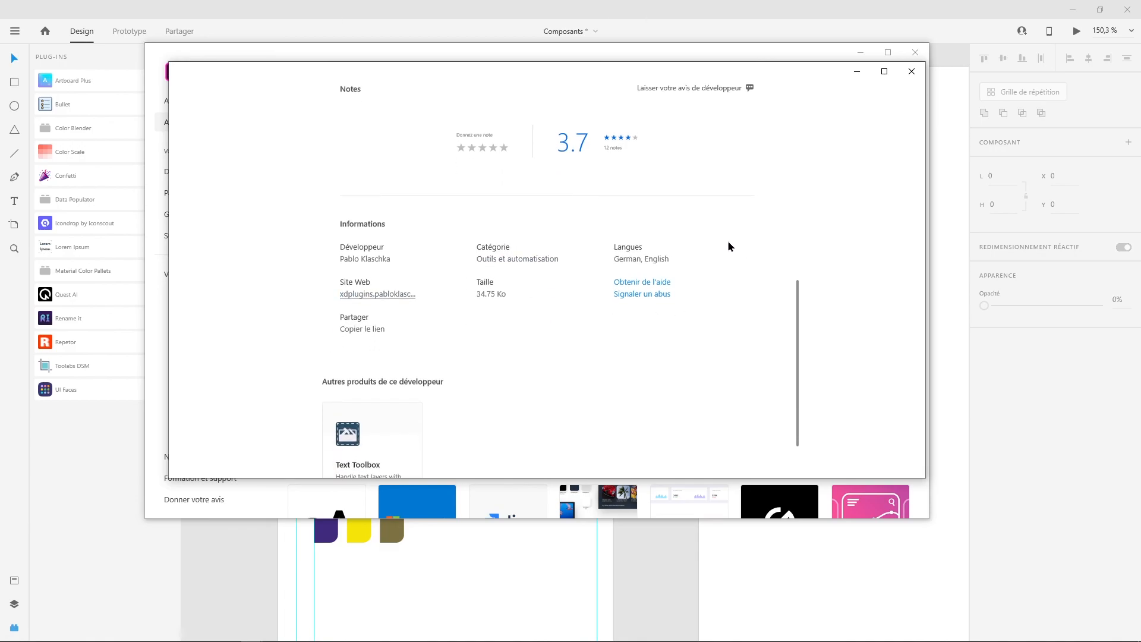
scroll(696, 294, down, 1)
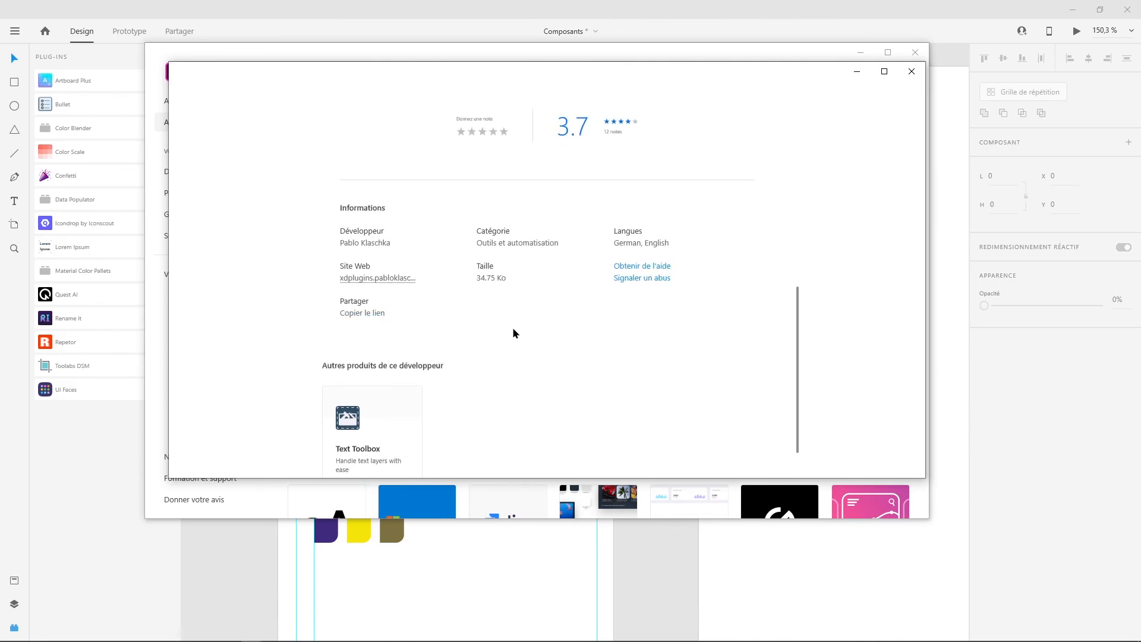
scroll(514, 334, up, 4)
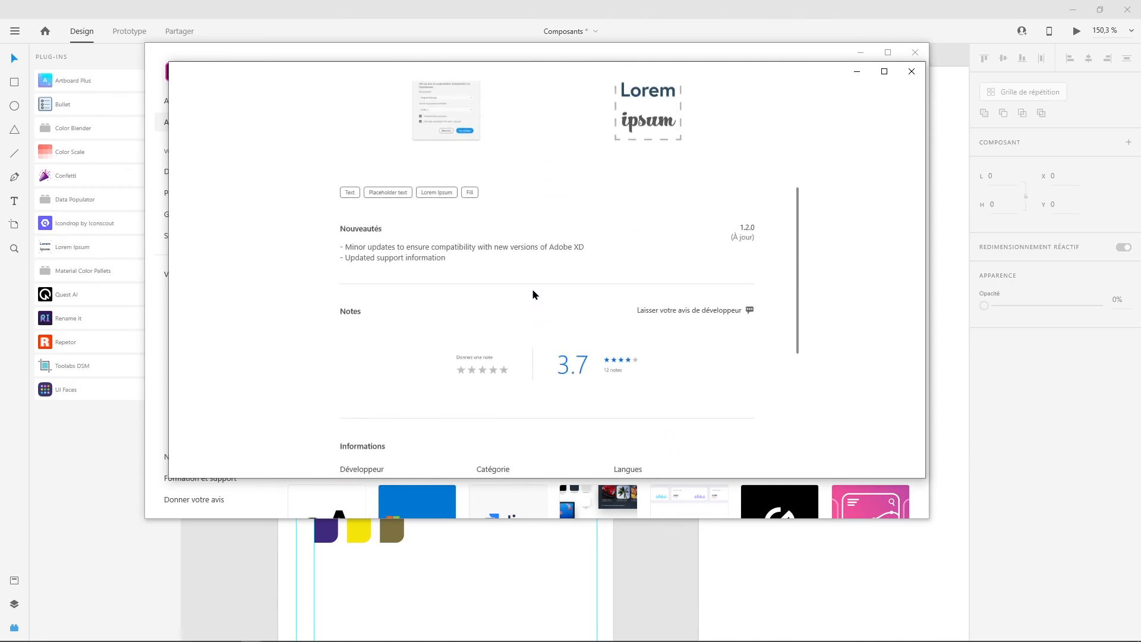
scroll(533, 291, down, 5)
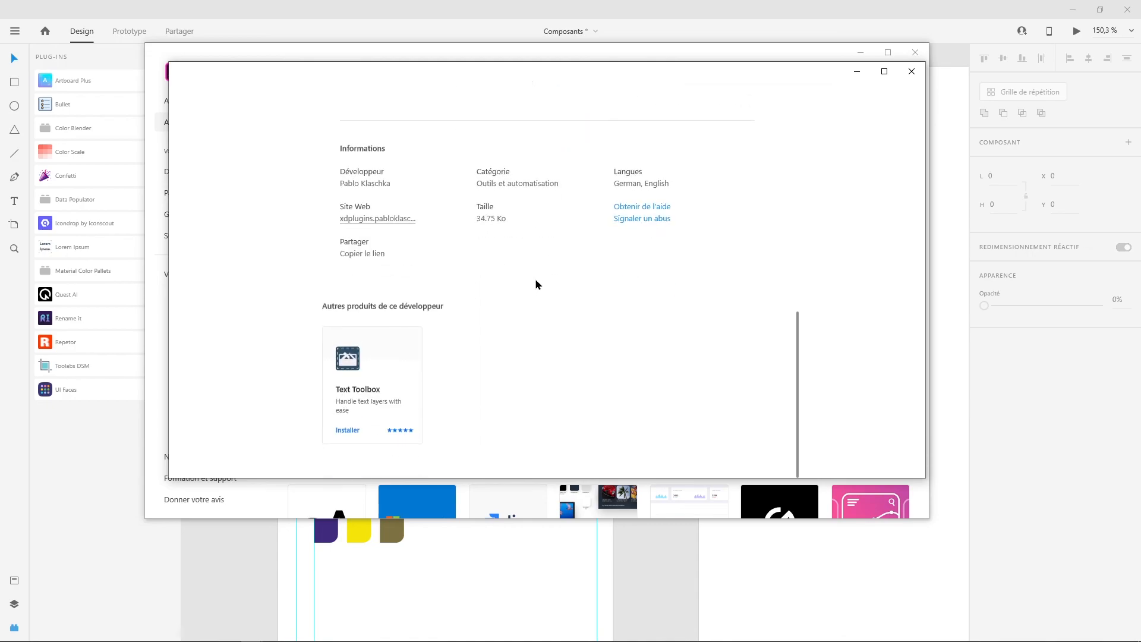
scroll(536, 284, up, 10)
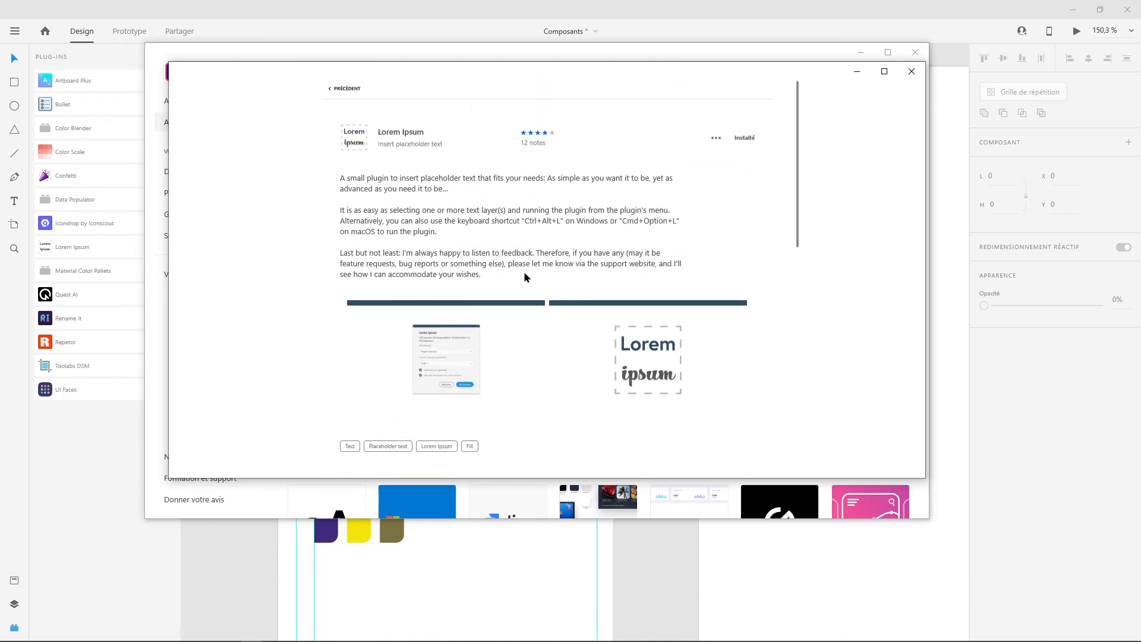
Step: Close the plug-in catalogue and the home screen's Add-ons window to return to the Composants document
click(913, 80)
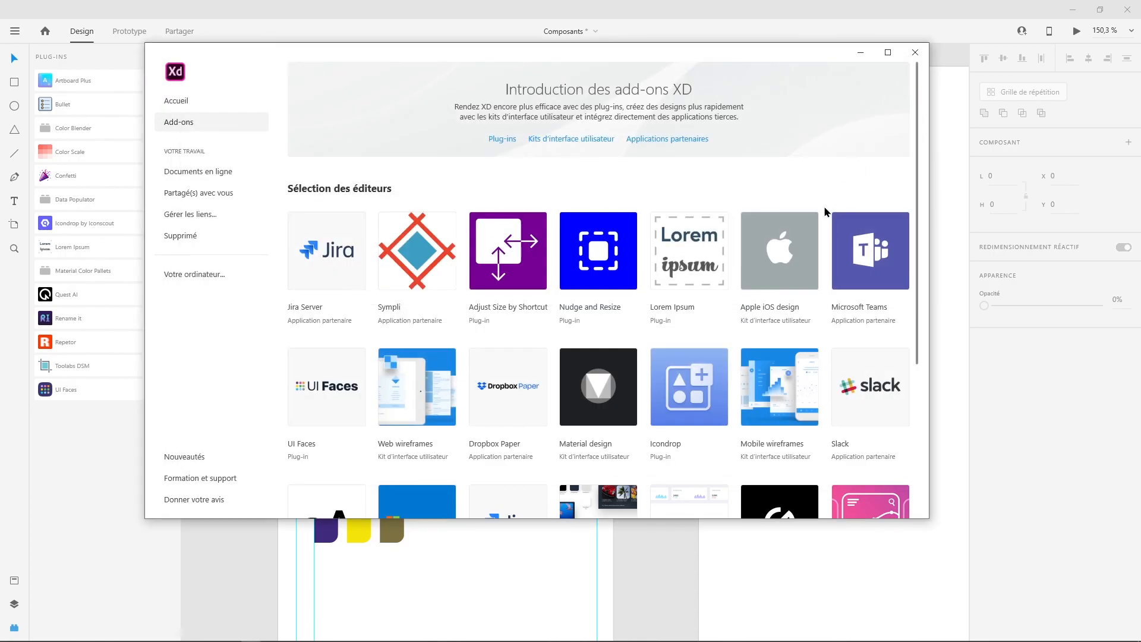
click(915, 52)
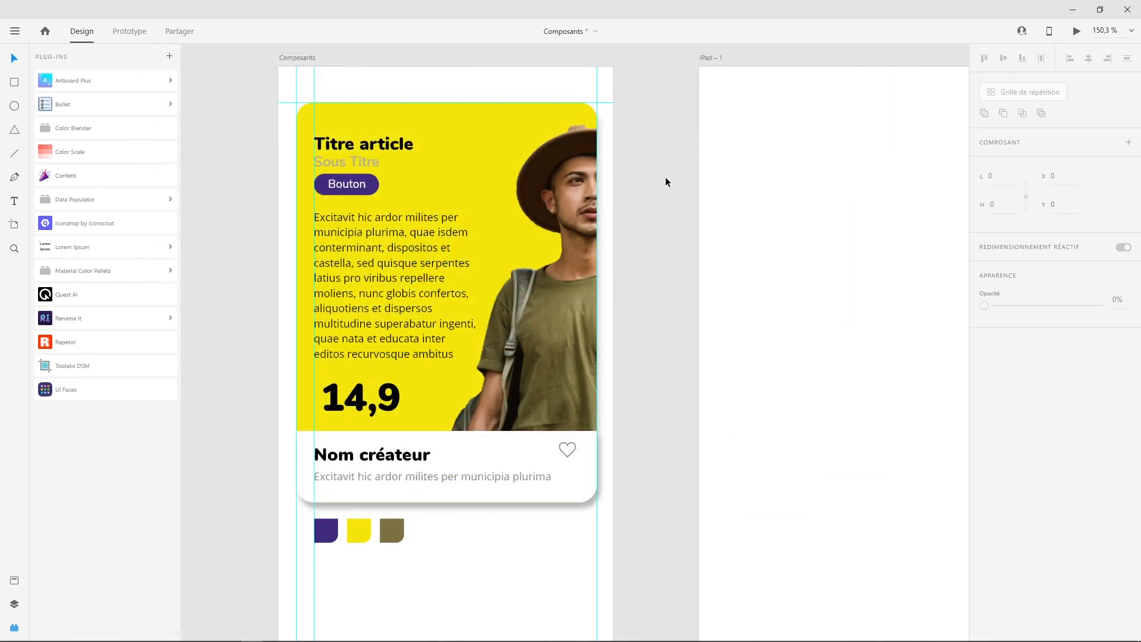